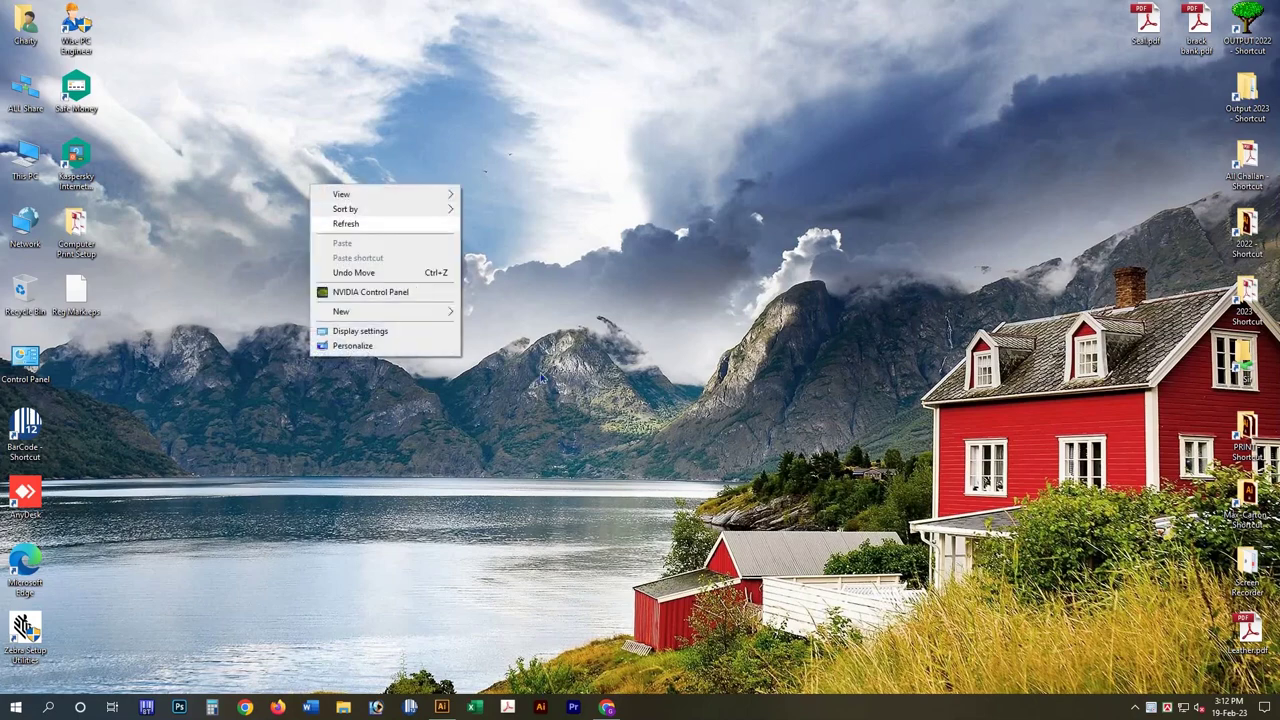
Step: Refresh the desktop and launch Adobe Illustrator from the taskbar
click(345, 224)
drag(350, 226, 530, 366)
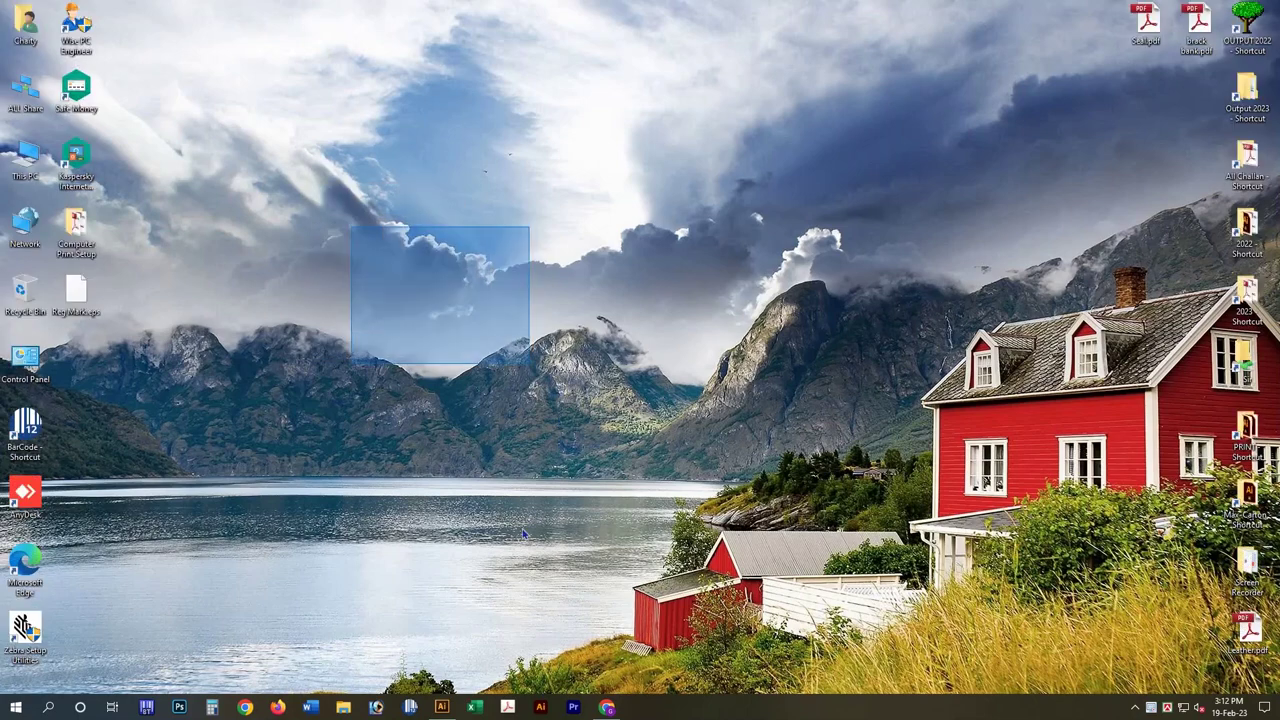
click(441, 709)
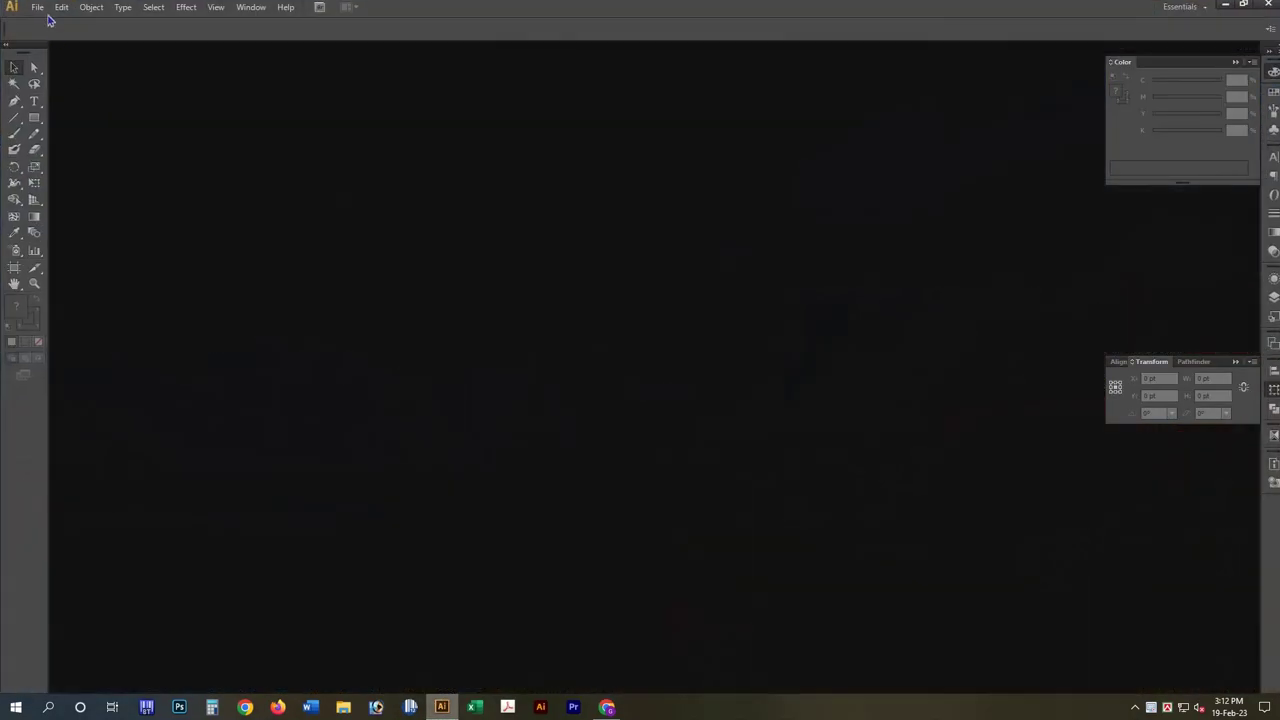
Step: Create a new blank A4 landscape document, Untitled-1, with default settings
click(37, 7)
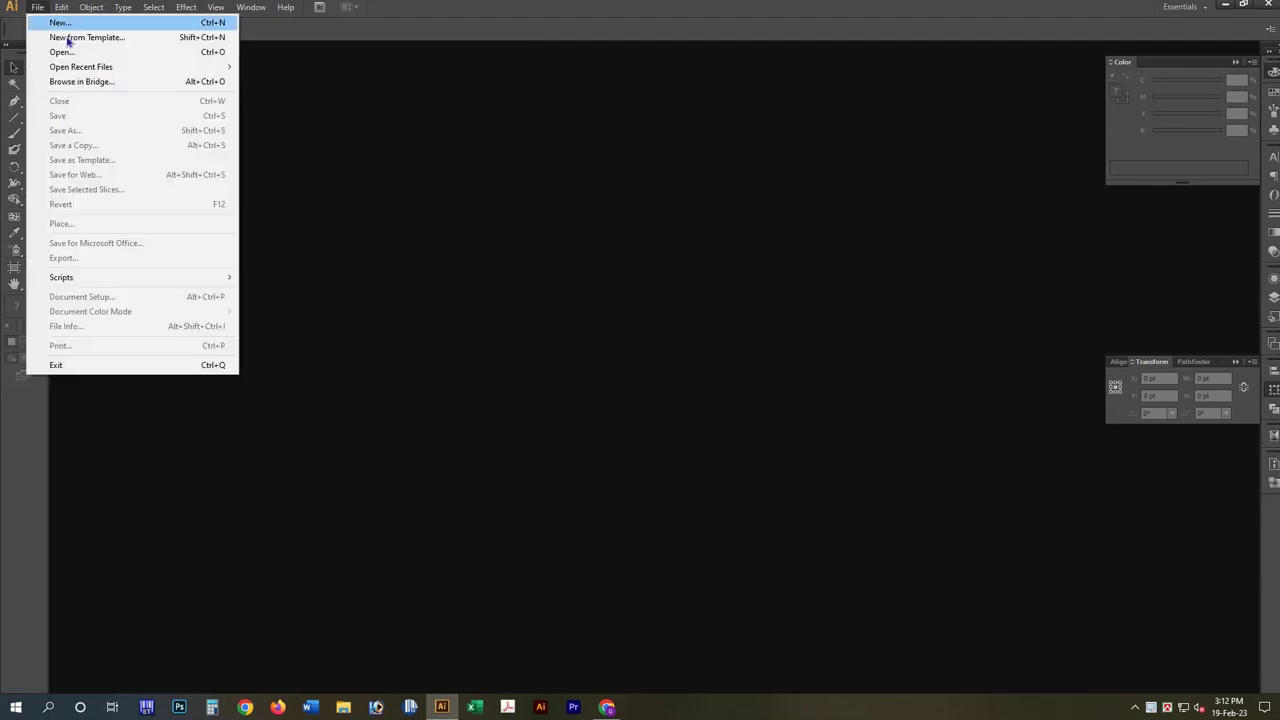
click(62, 23)
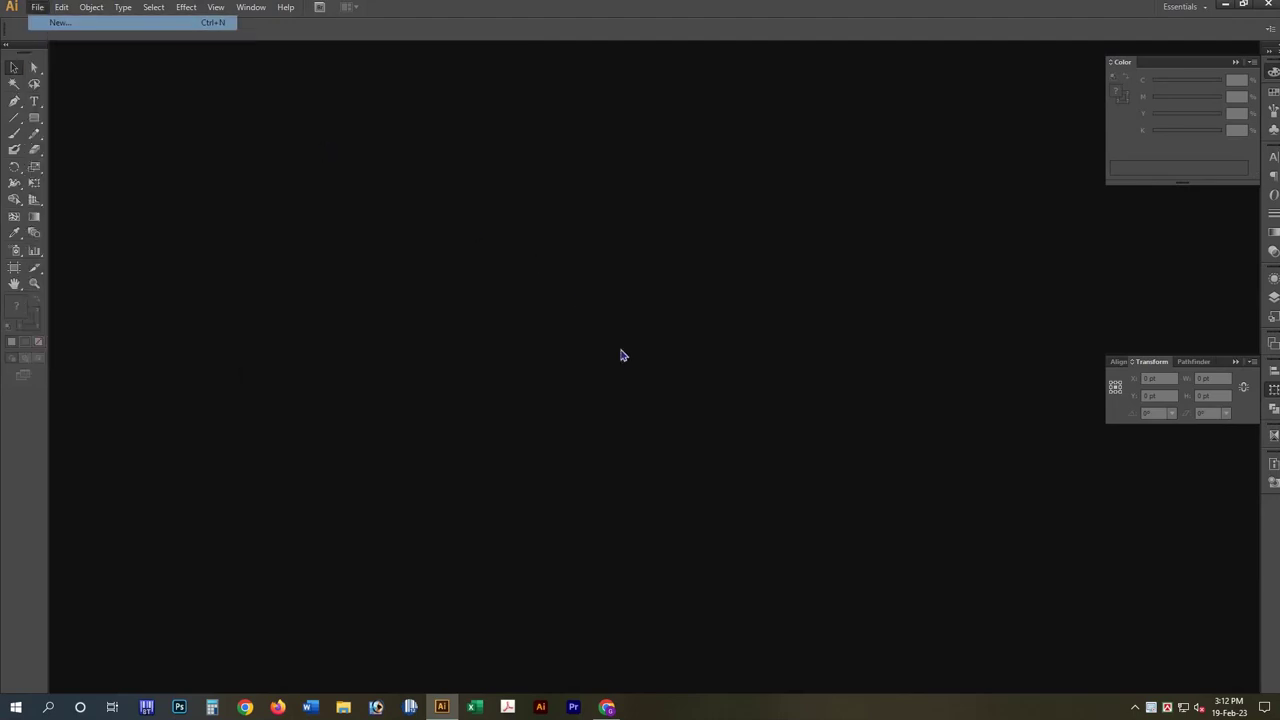
click(670, 445)
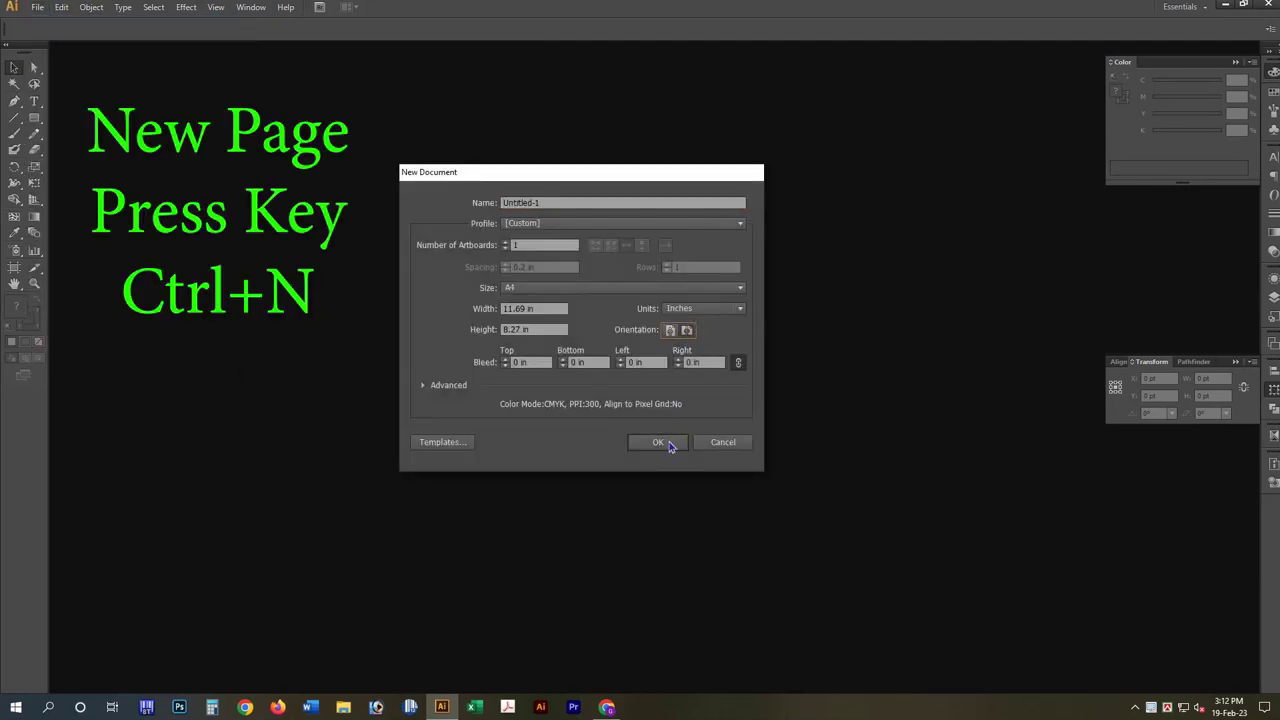
click(670, 445)
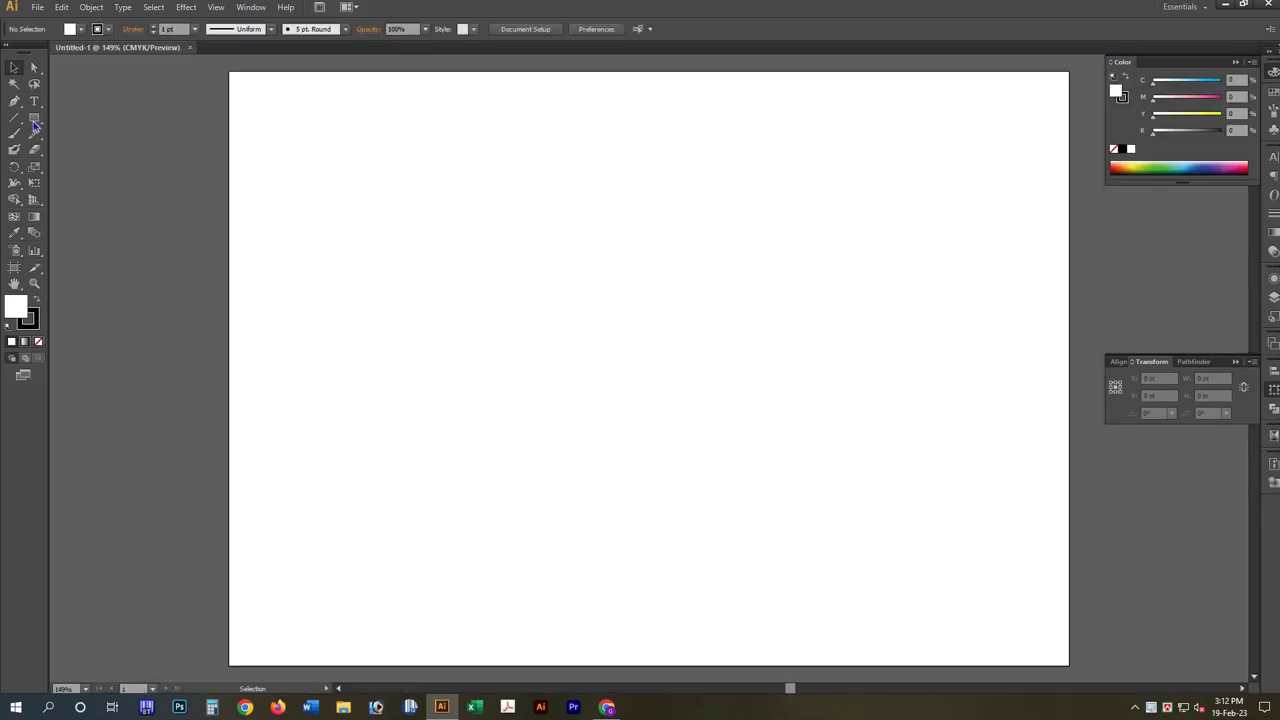
Step: Create a 9.5 × 4 inch rectangle and move it to the artboard's upper middle
click(34, 122)
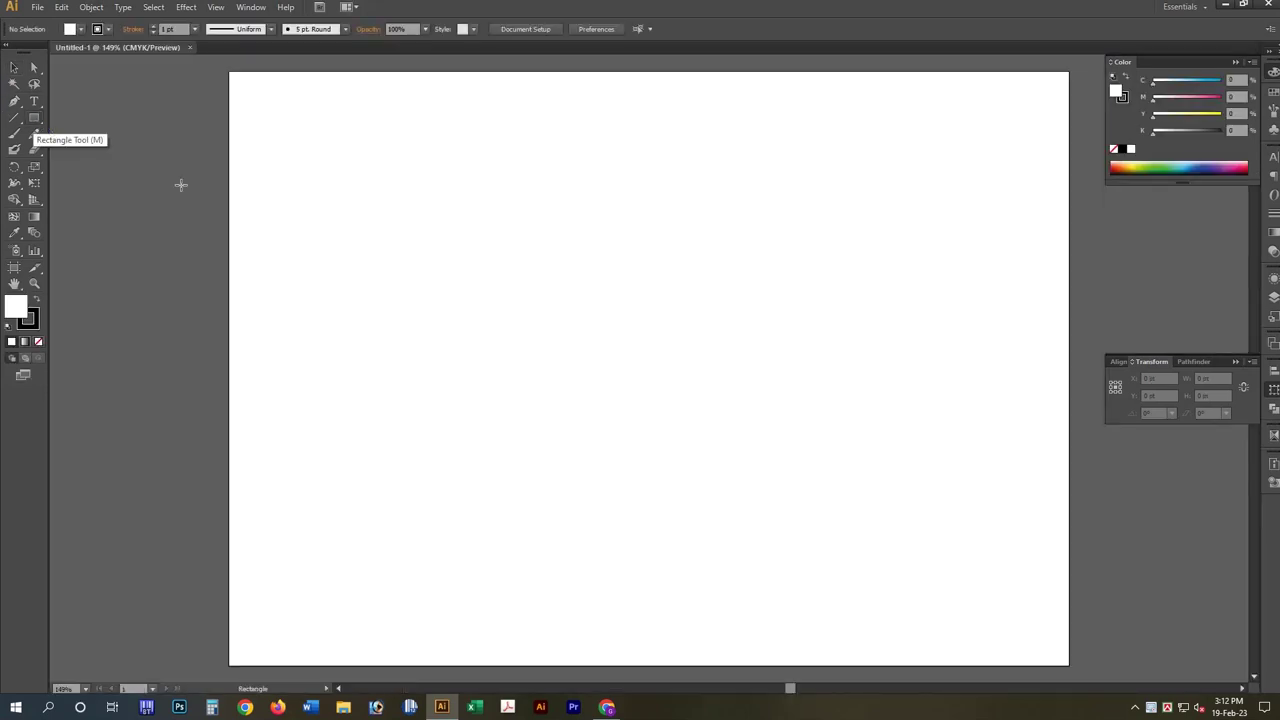
click(953, 288)
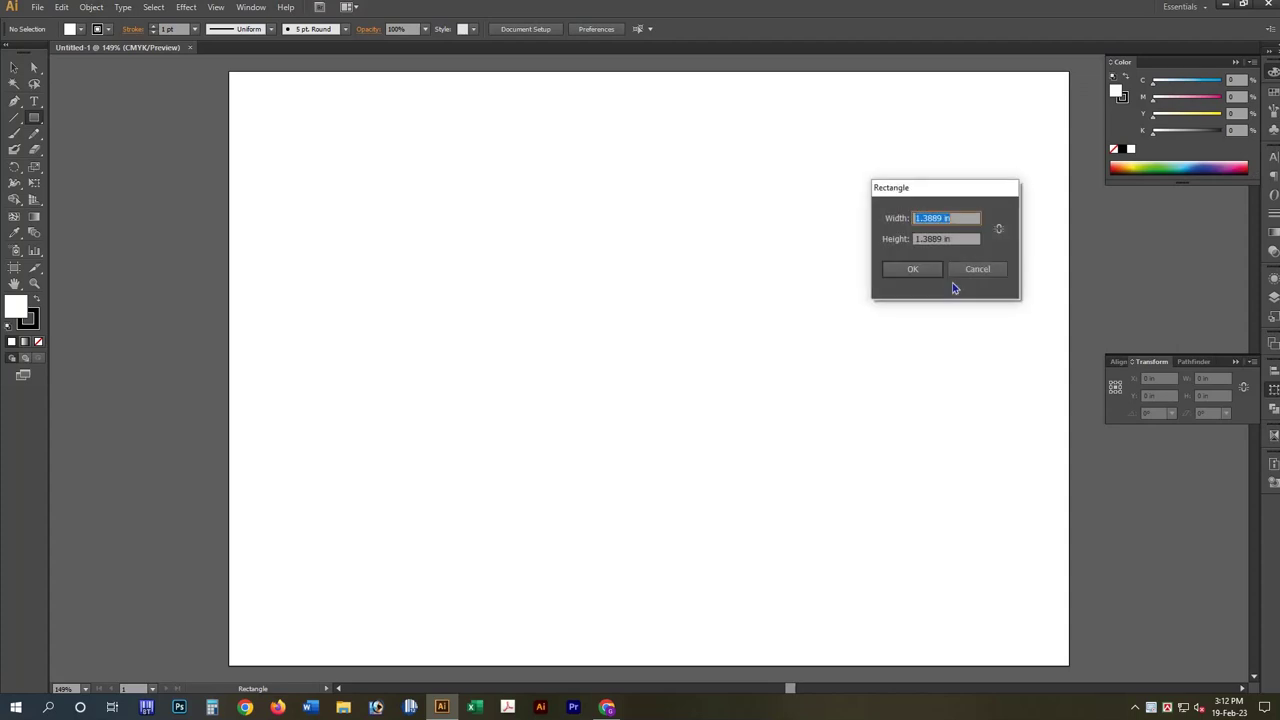
text(9.5)
key(Tab)
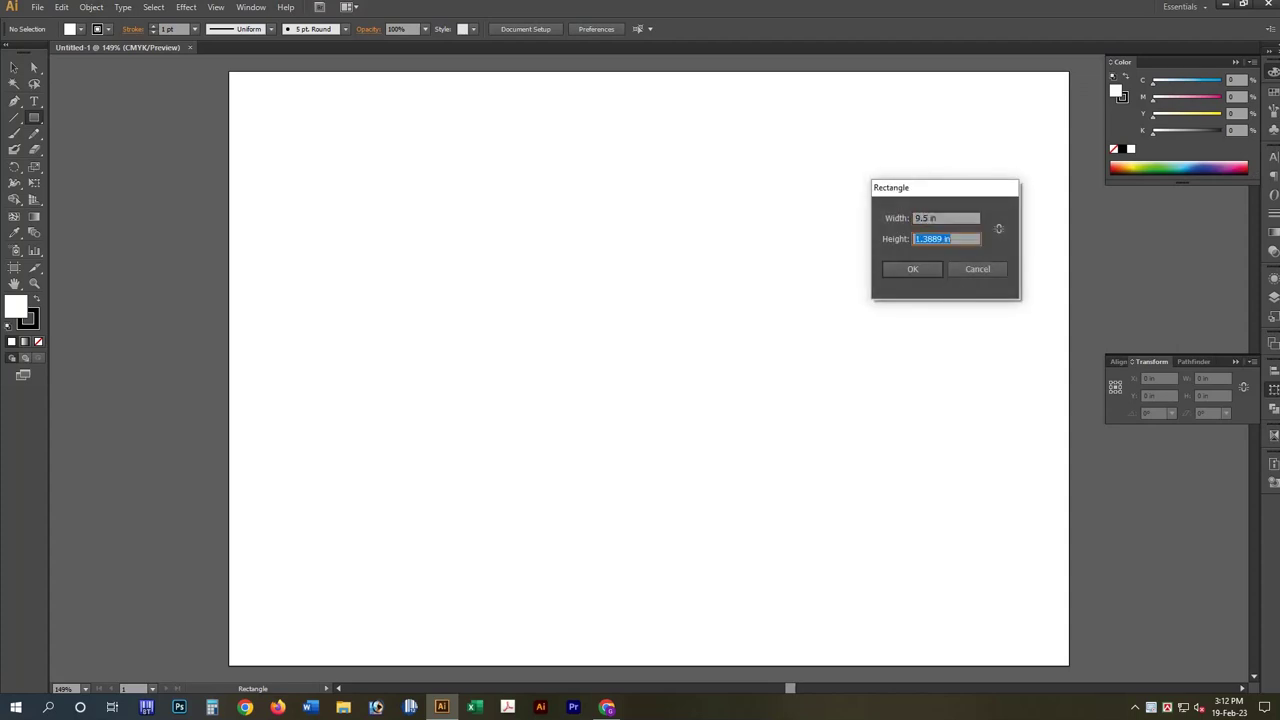
text(4)
key(Return)
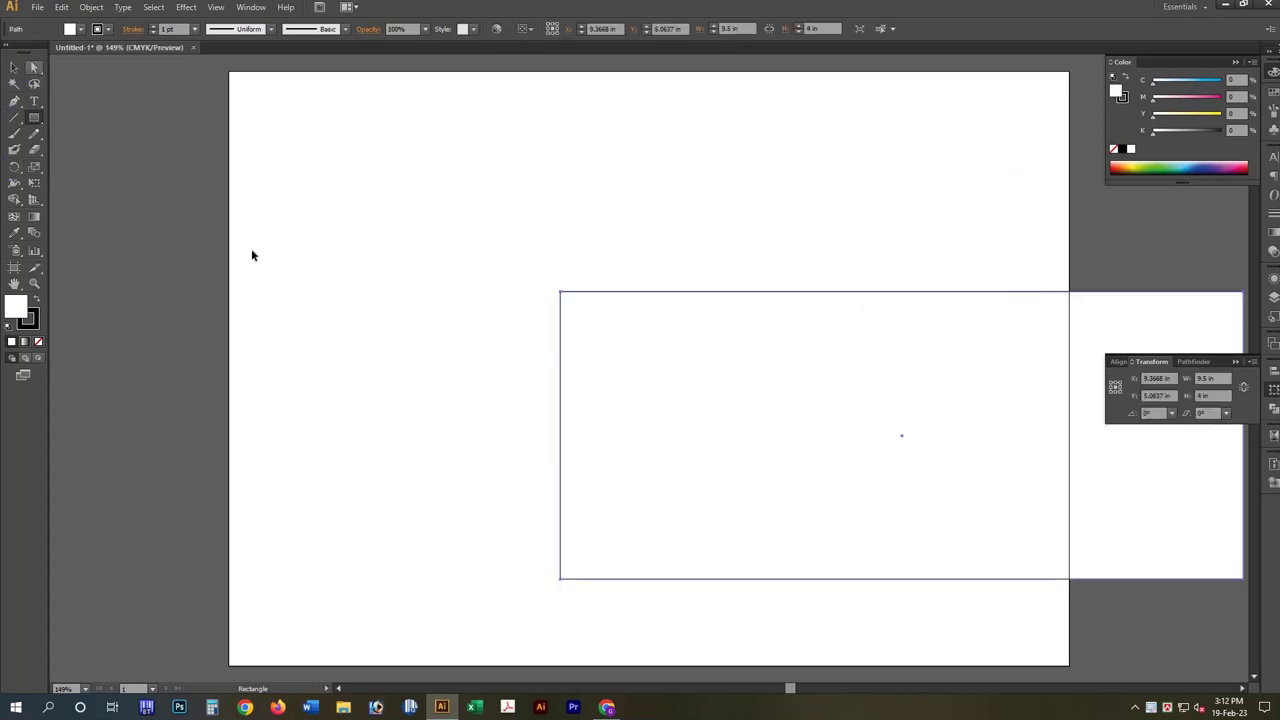
key(v)
drag(777, 400, 515, 296)
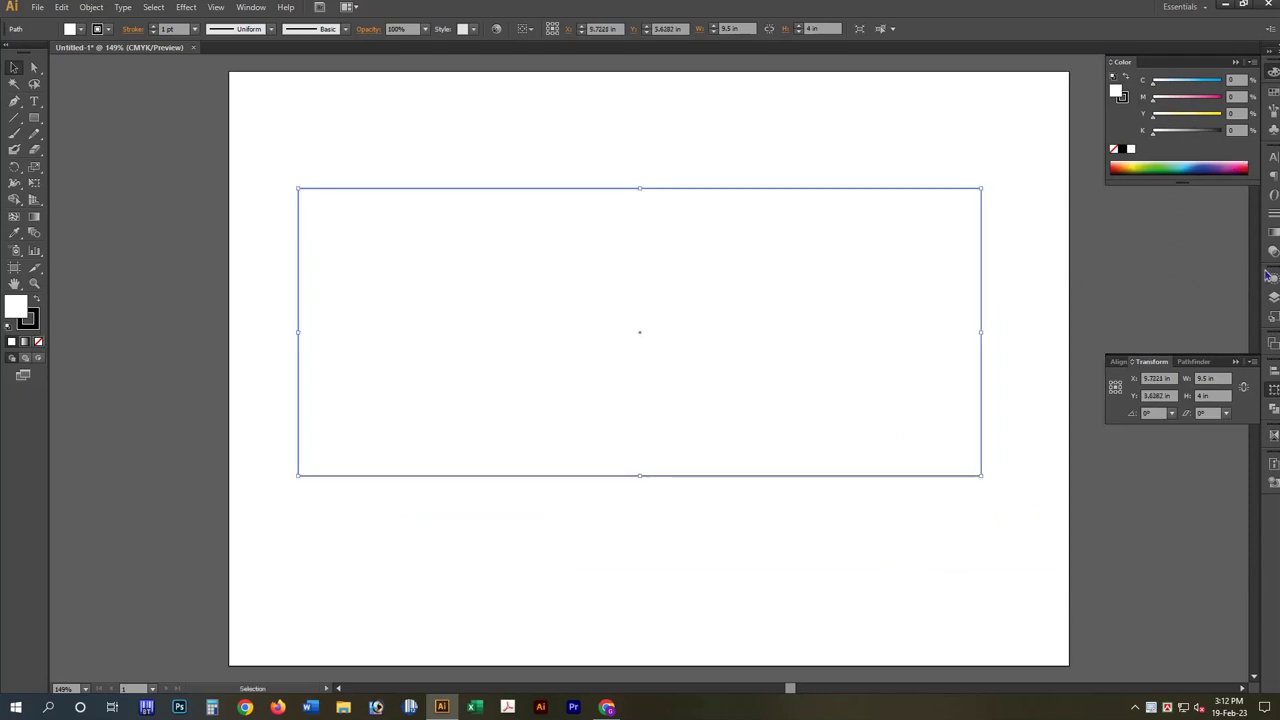
Step: Apply a linear gradient and set its right stop to CMYK yellow 70 with cyan 15
click(1273, 232)
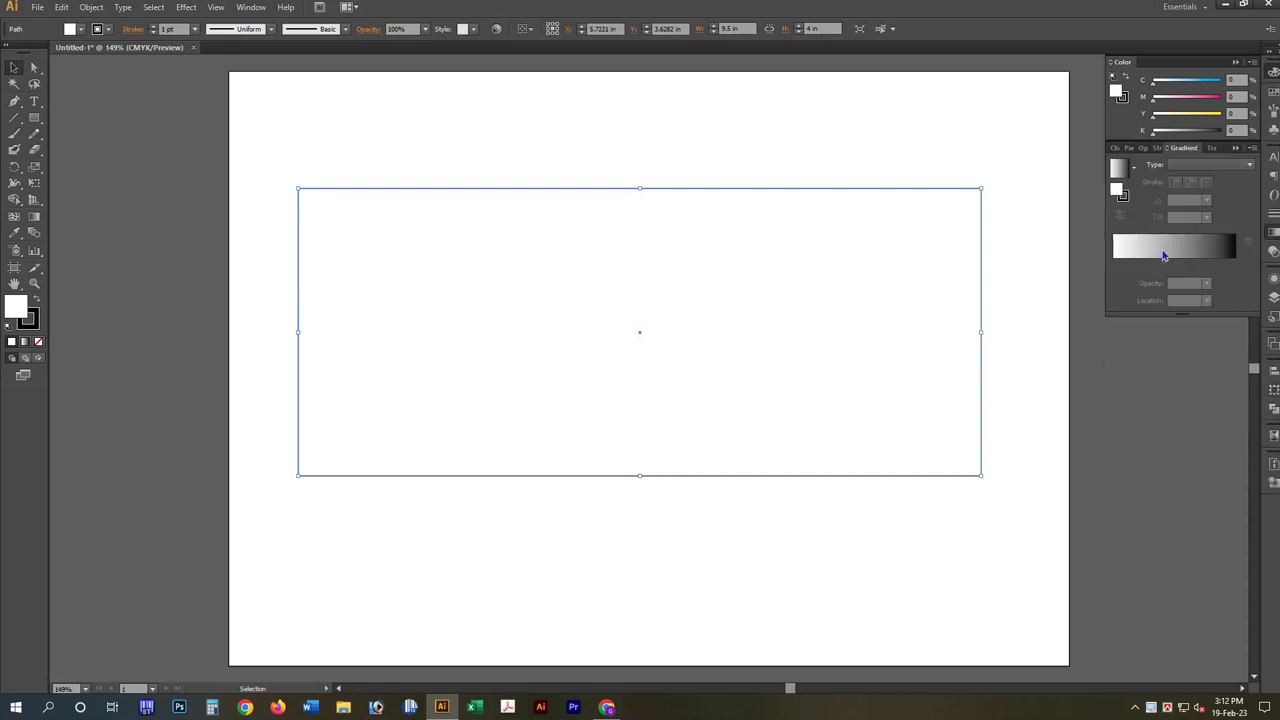
click(1230, 250)
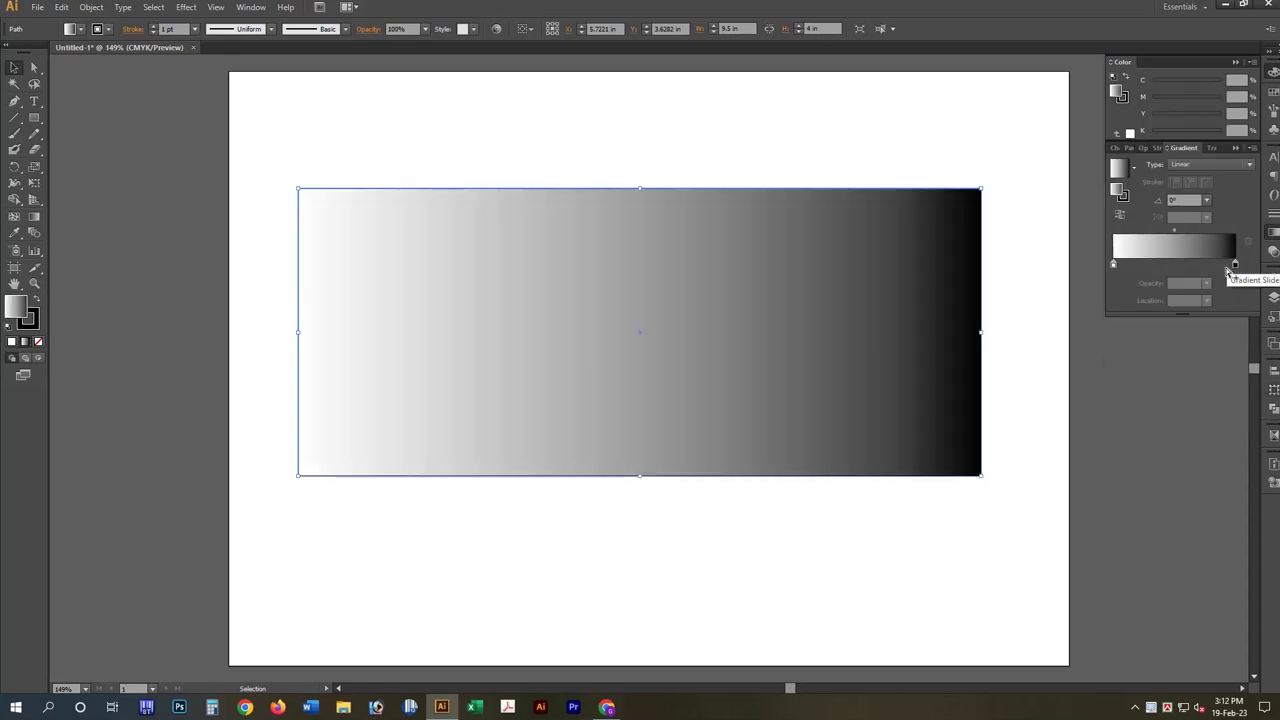
double_click(1234, 264)
click(1231, 279)
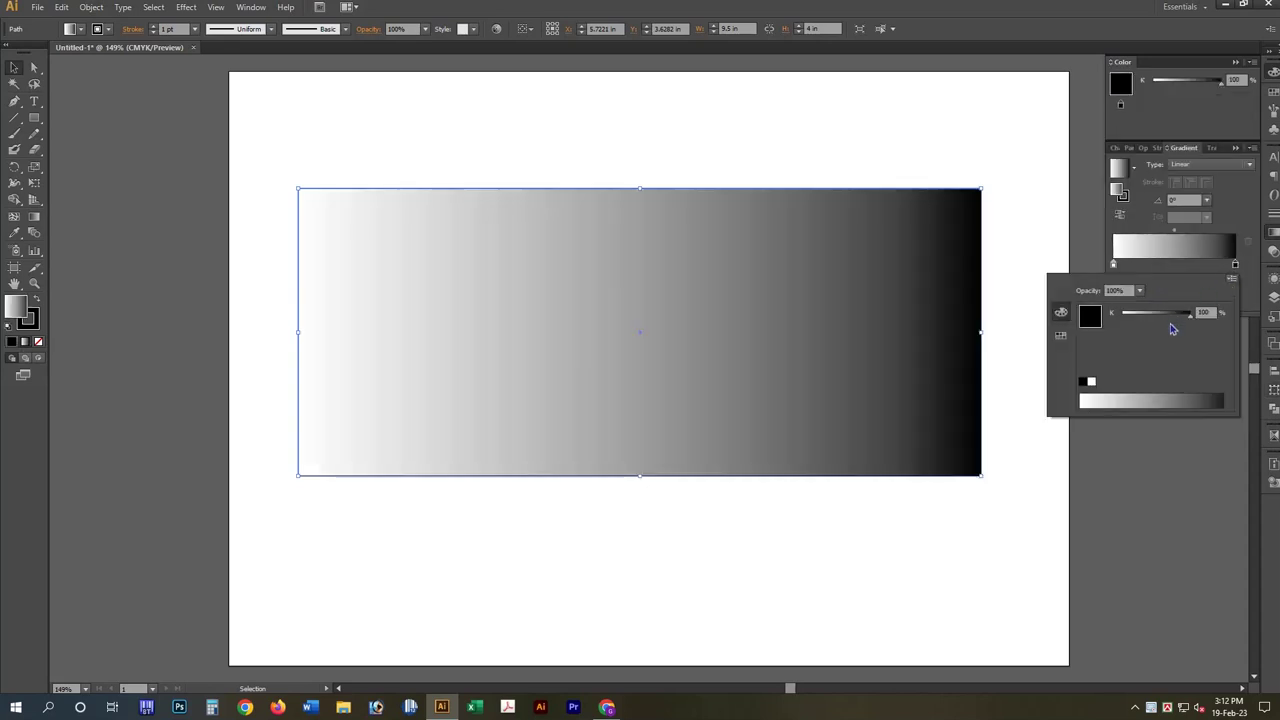
click(1171, 331)
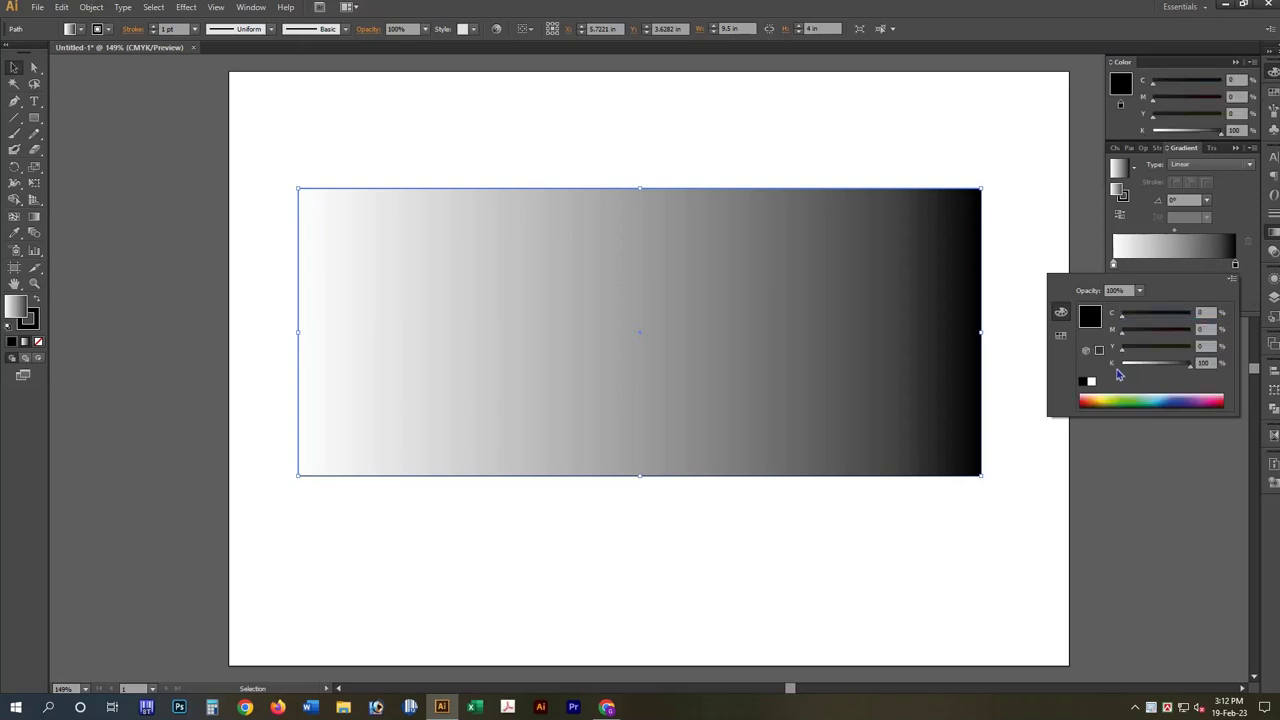
drag(1190, 363, 1122, 363)
click(1189, 347)
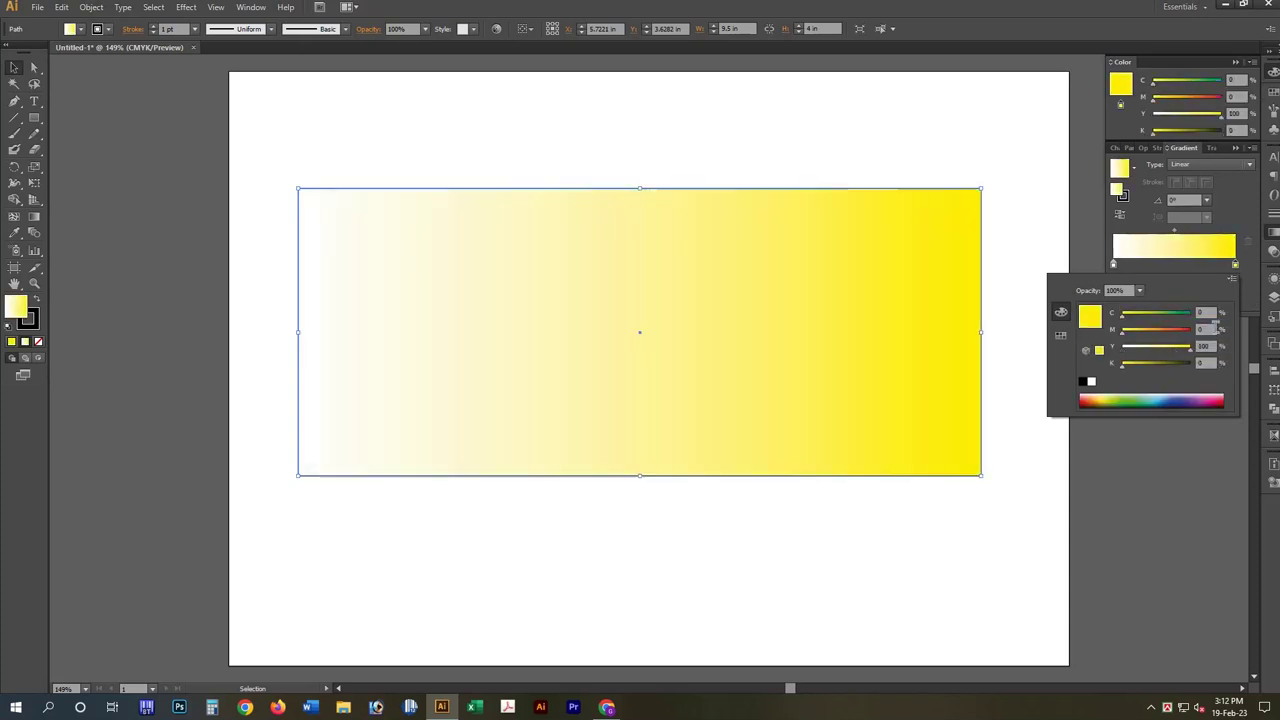
click(1134, 314)
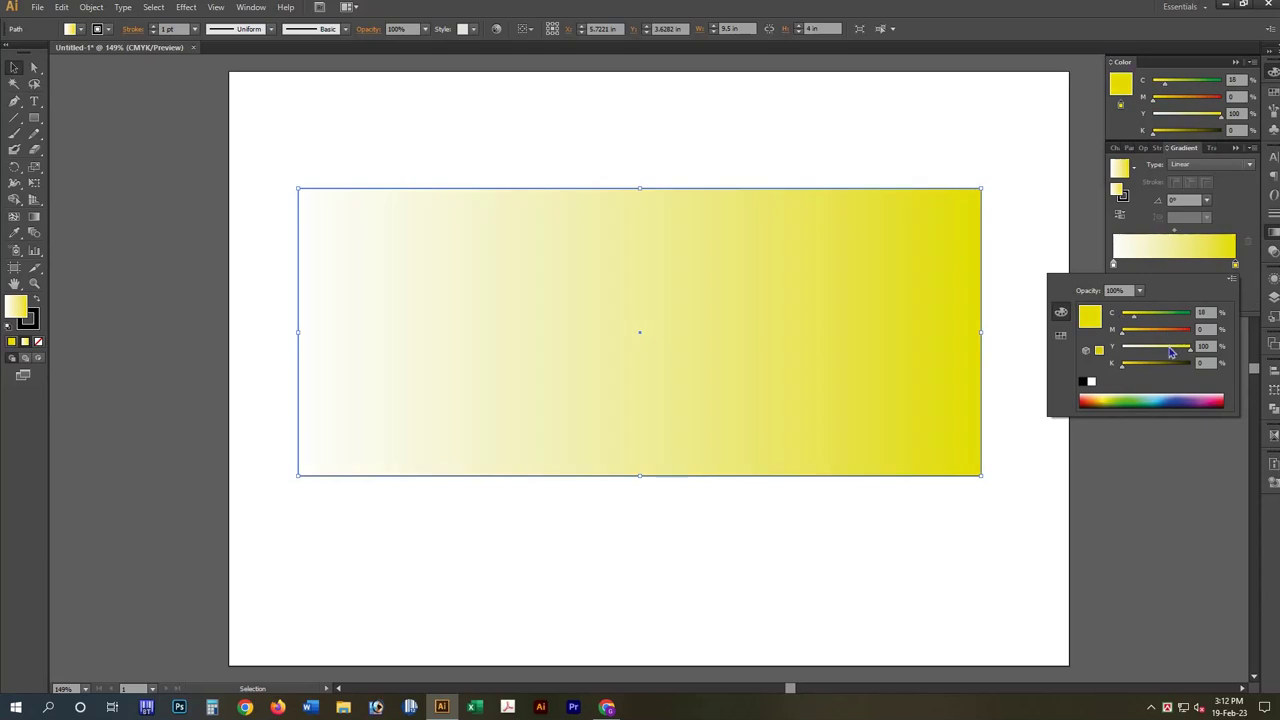
click(1165, 348)
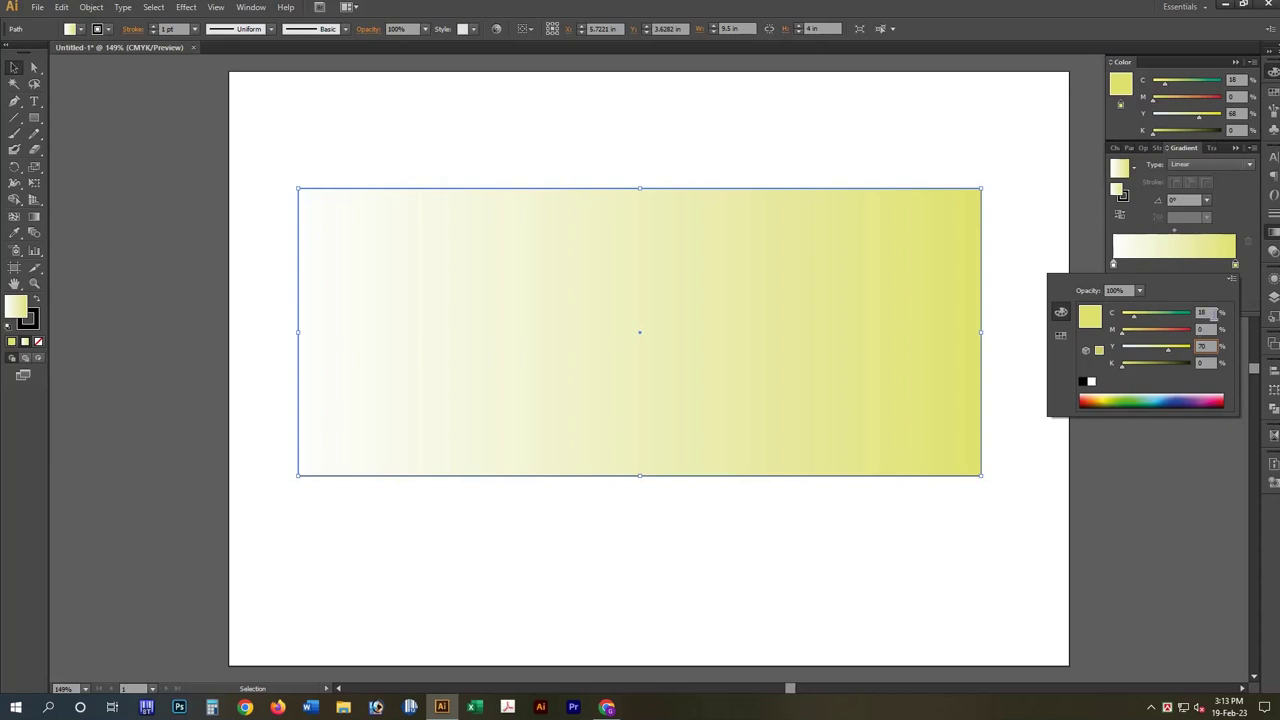
key(Tab)
key(Return)
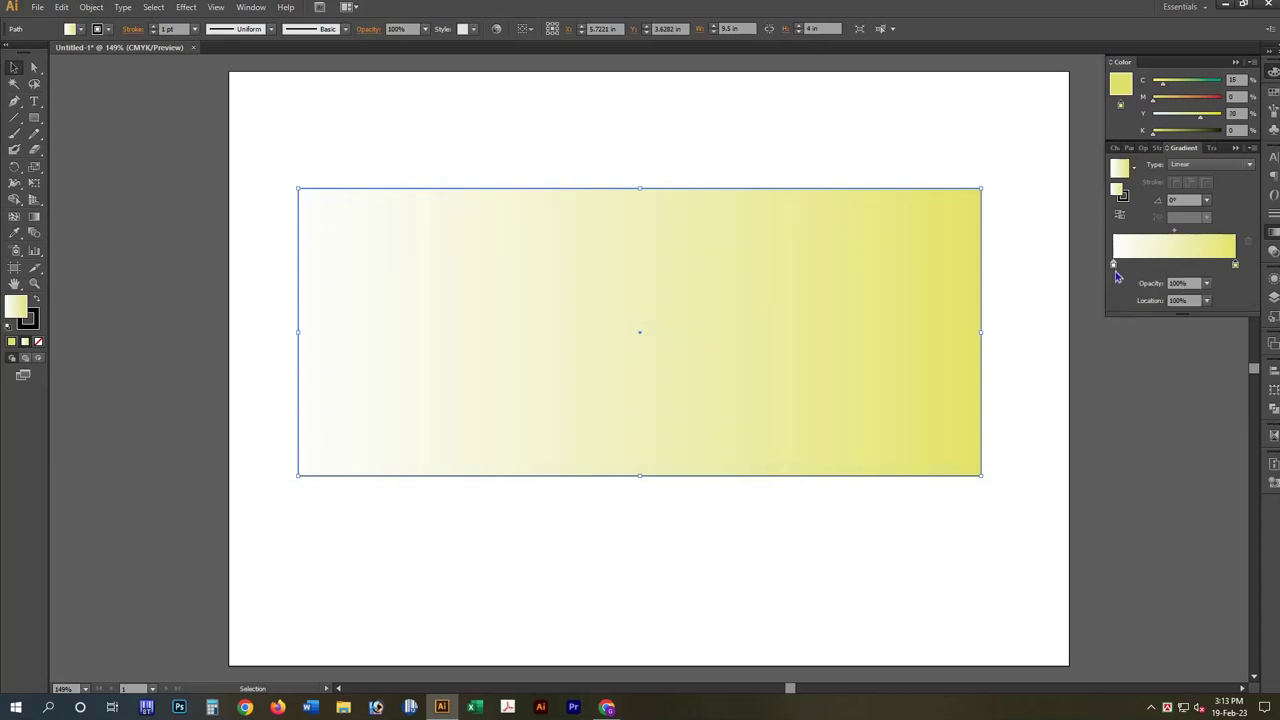
Step: Set the gradient's left stop to a pale cream CMYK yellow
double_click(1112, 266)
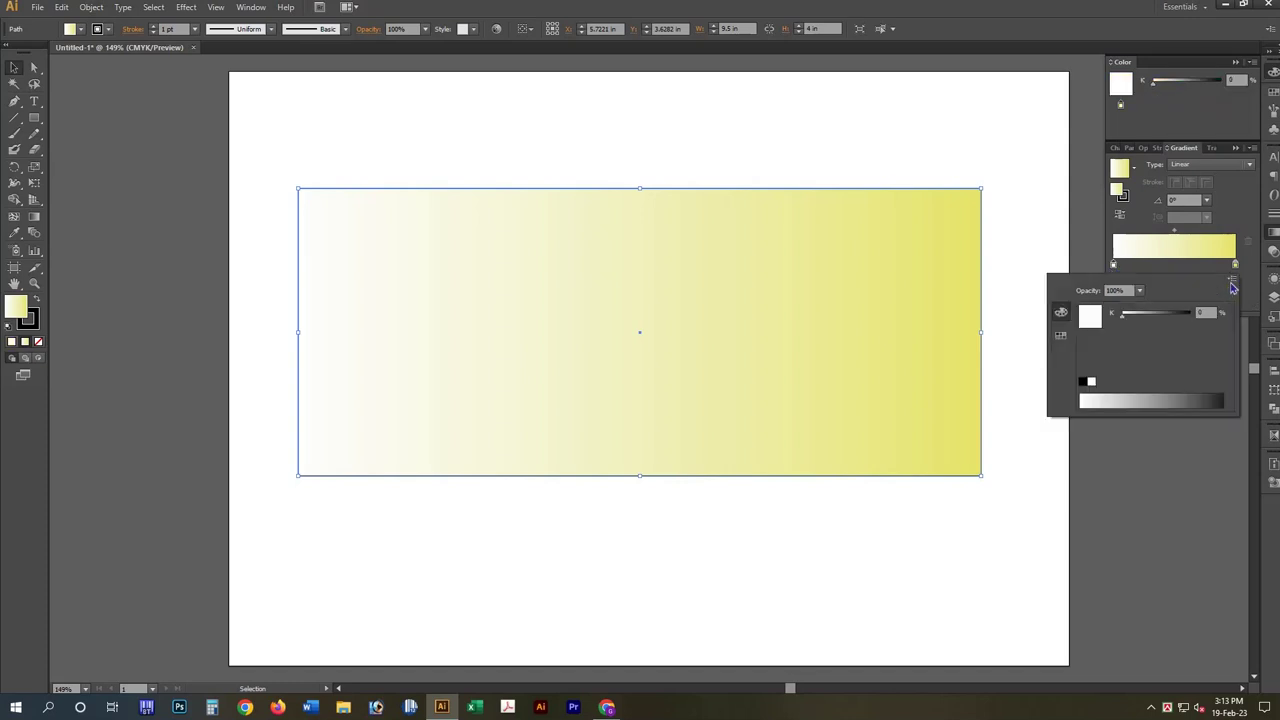
right_click(1199, 322)
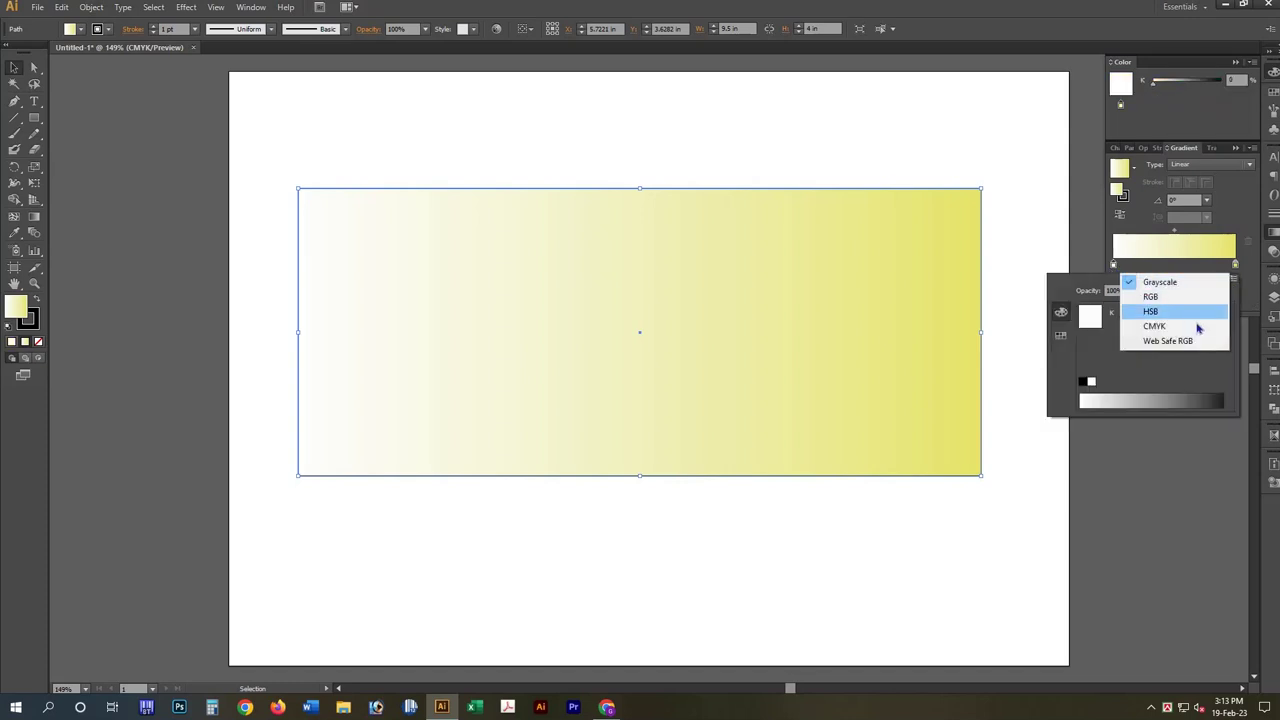
click(1194, 327)
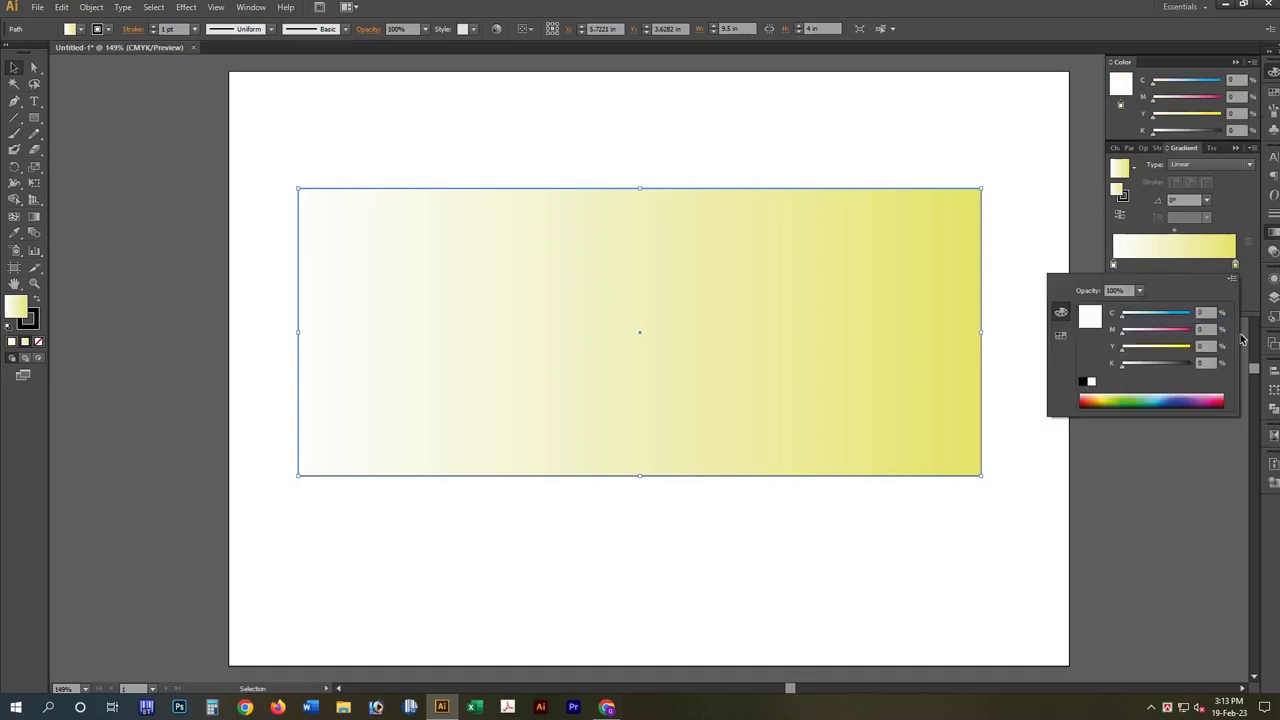
click(1205, 312)
key(Return)
click(1100, 274)
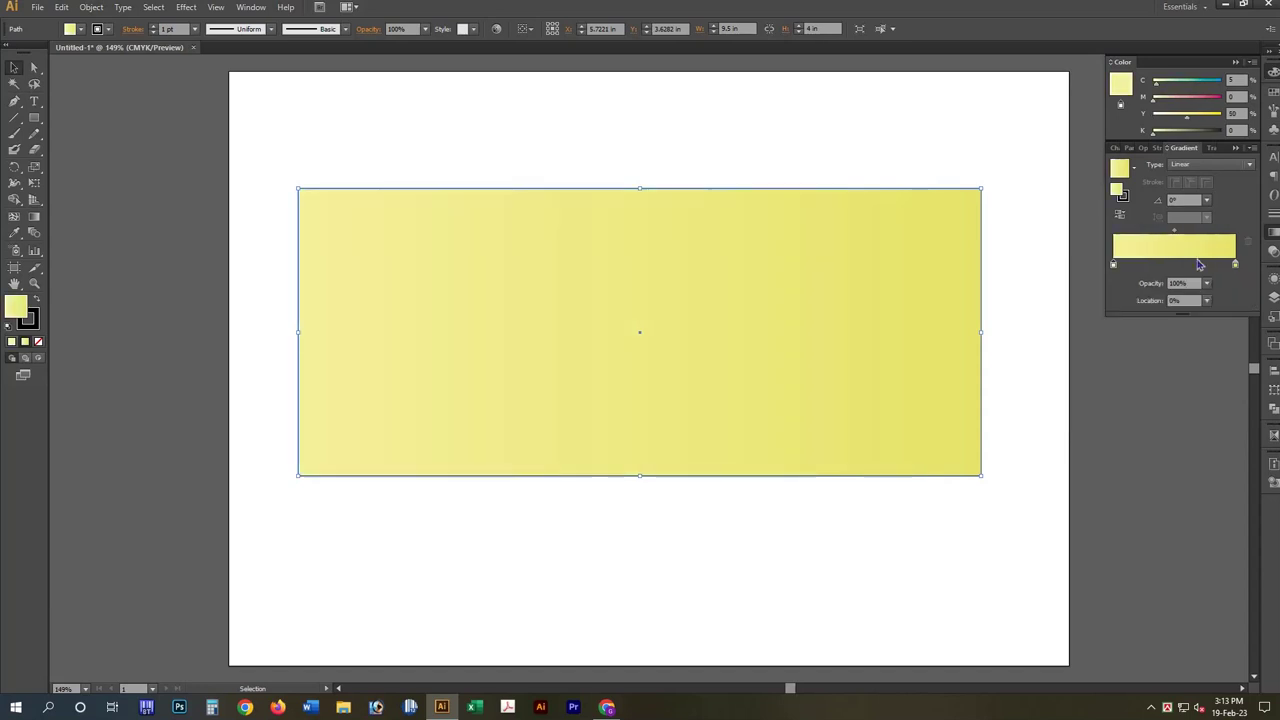
double_click(1113, 266)
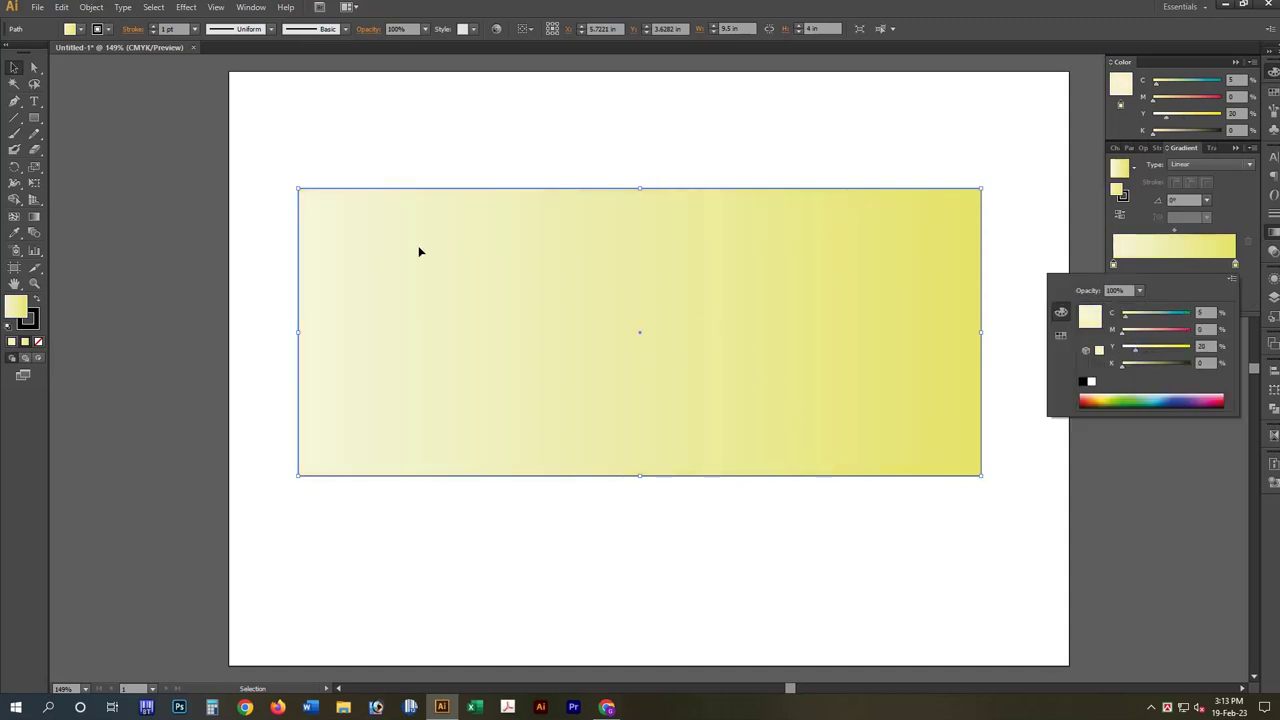
click(48, 197)
Step: Redirect the gradient to run from top to bottom across the rectangle
key(g)
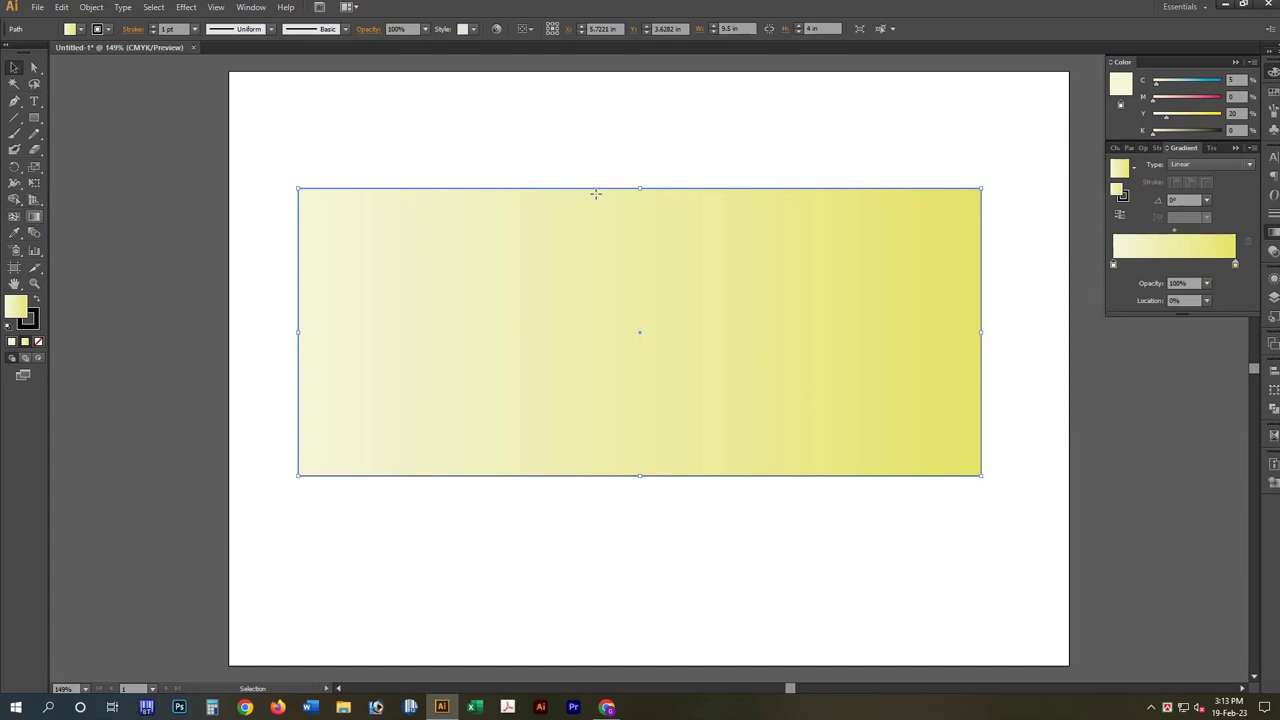
drag(595, 193, 614, 495)
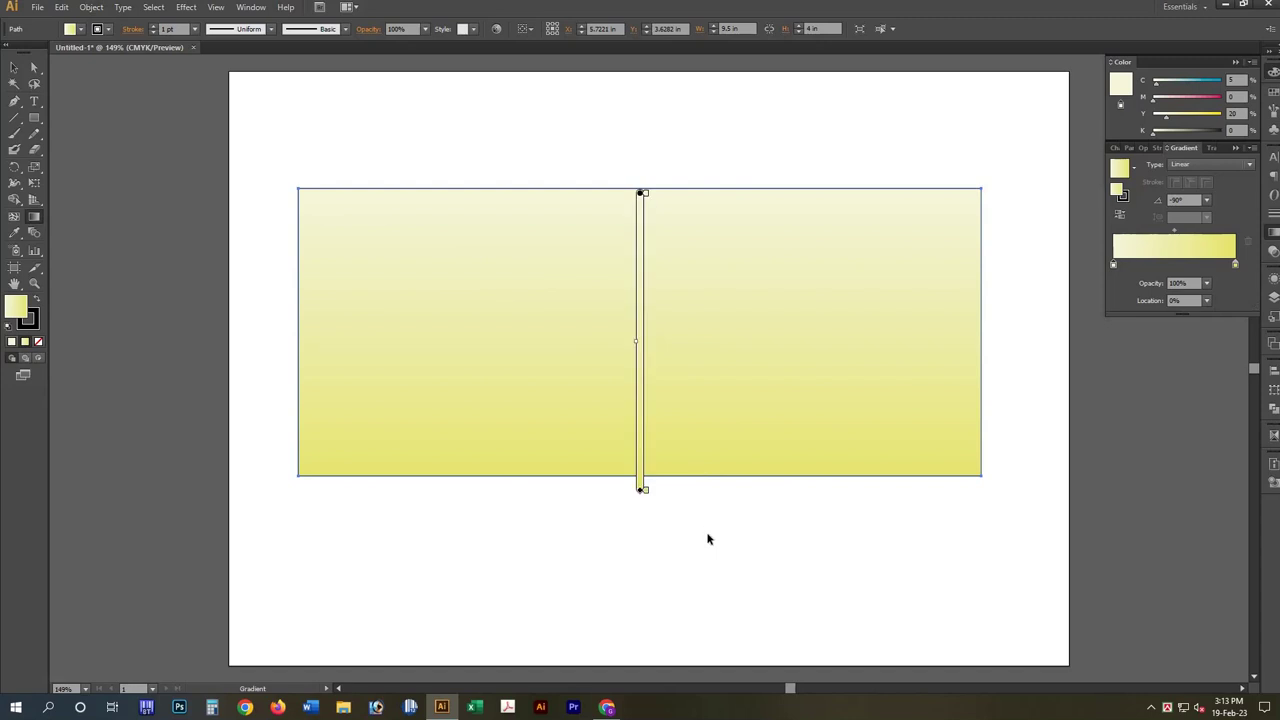
key(ctrl+shift+a)
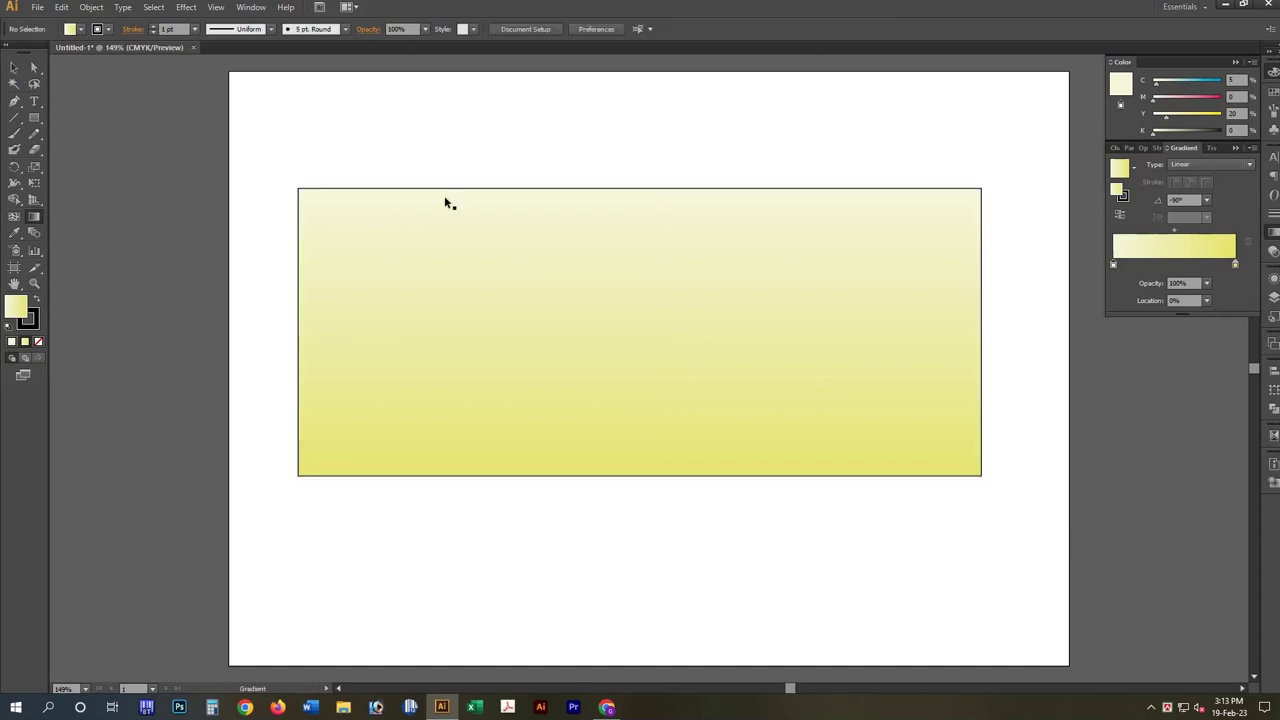
key(ctrl+a)
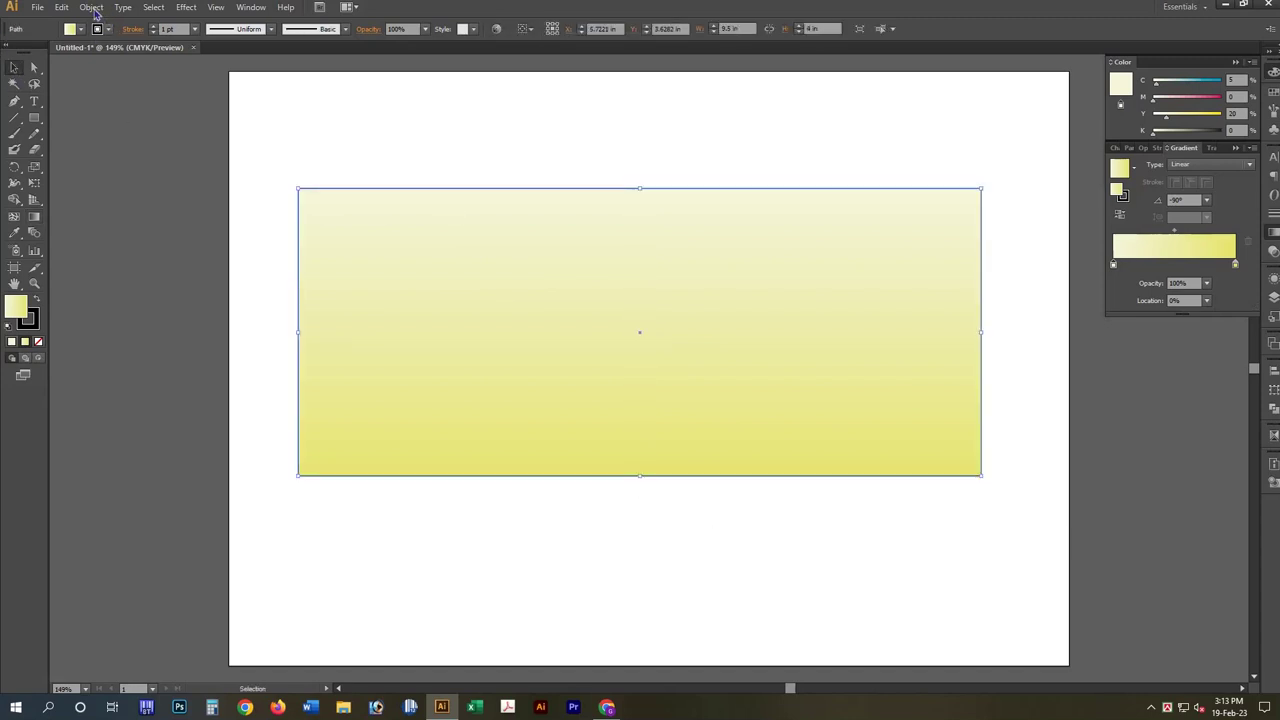
Step: Add an inner border using Offset Path at -4 mm, then deselect it
click(92, 8)
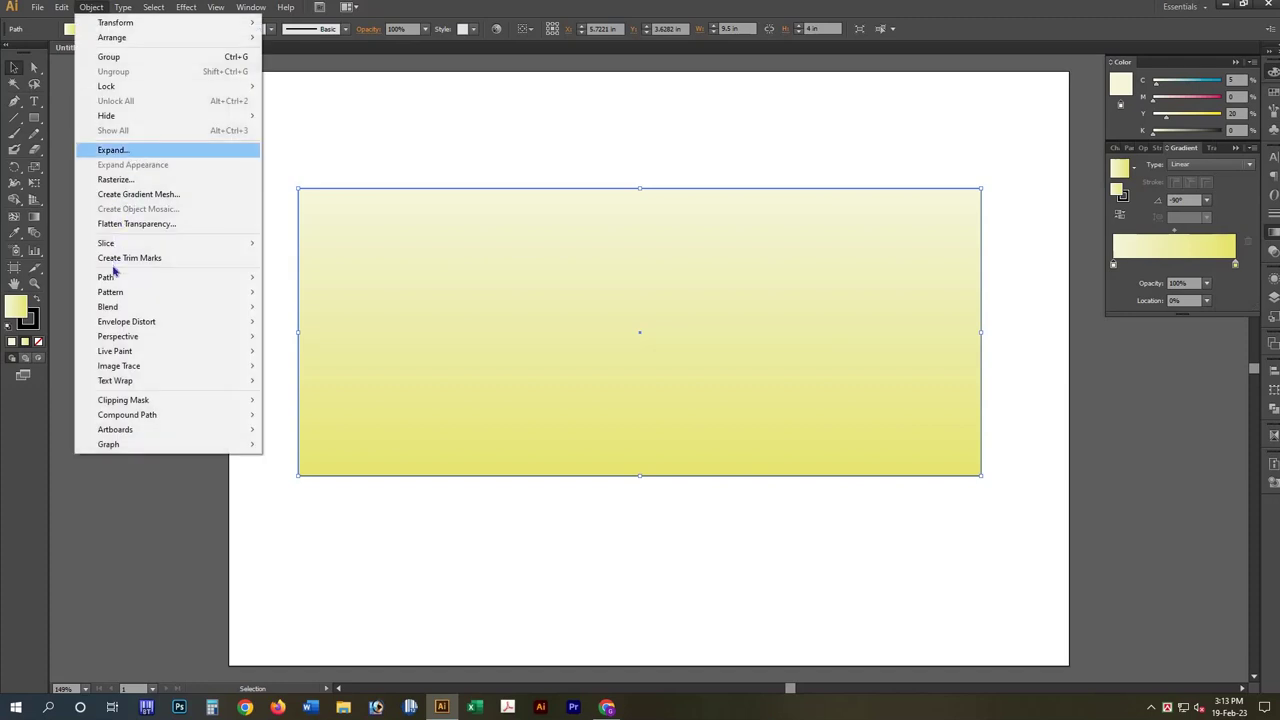
mouse_move(160, 277)
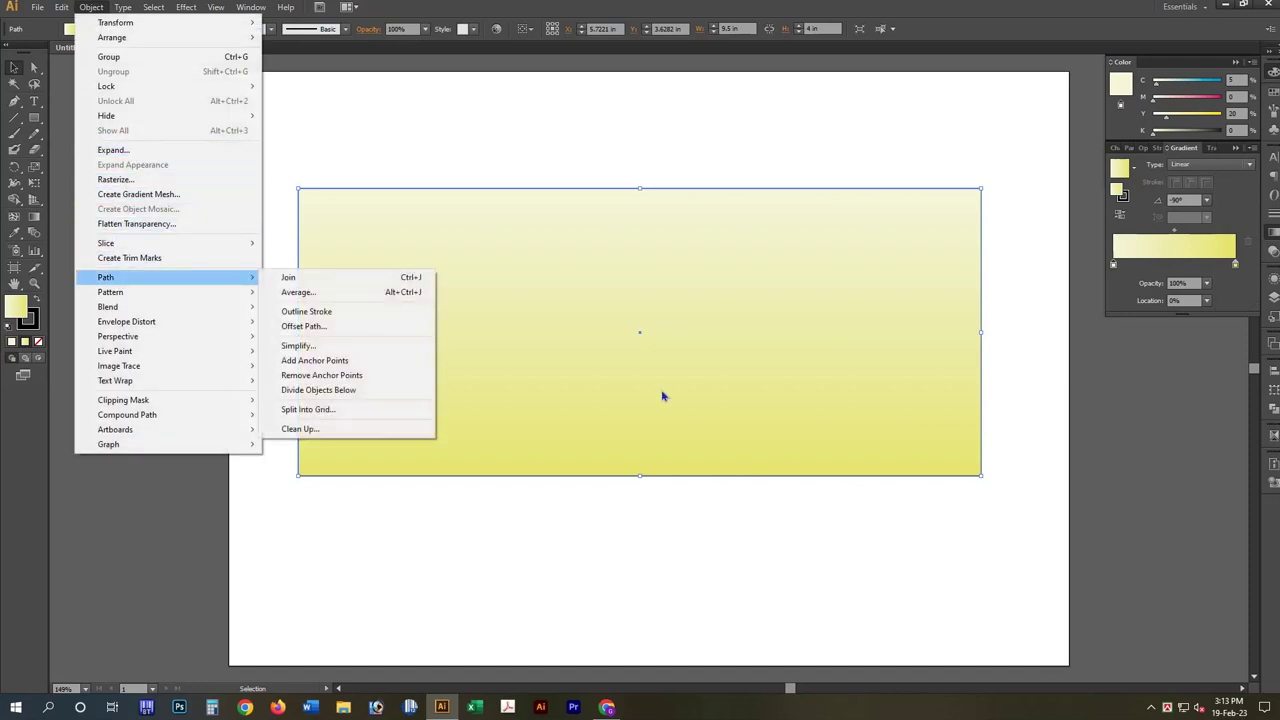
key(Down)
key(Down)
key(Down)
key(Return)
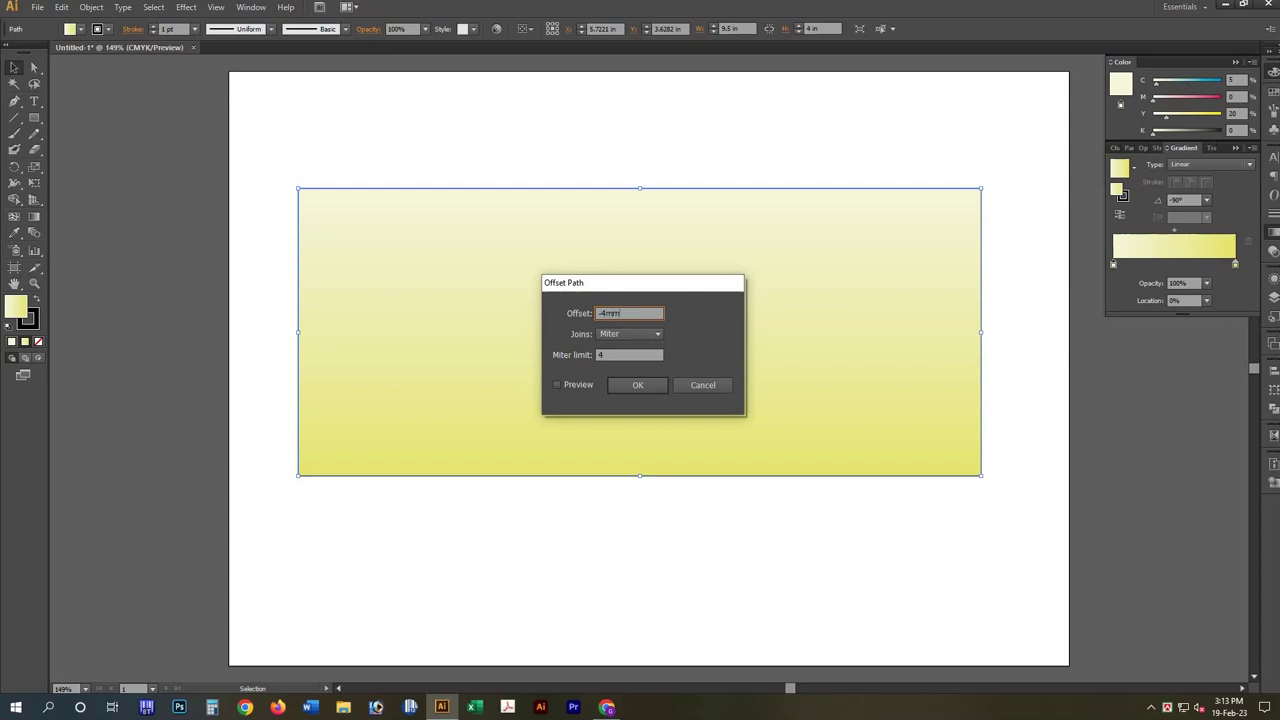
click(628, 390)
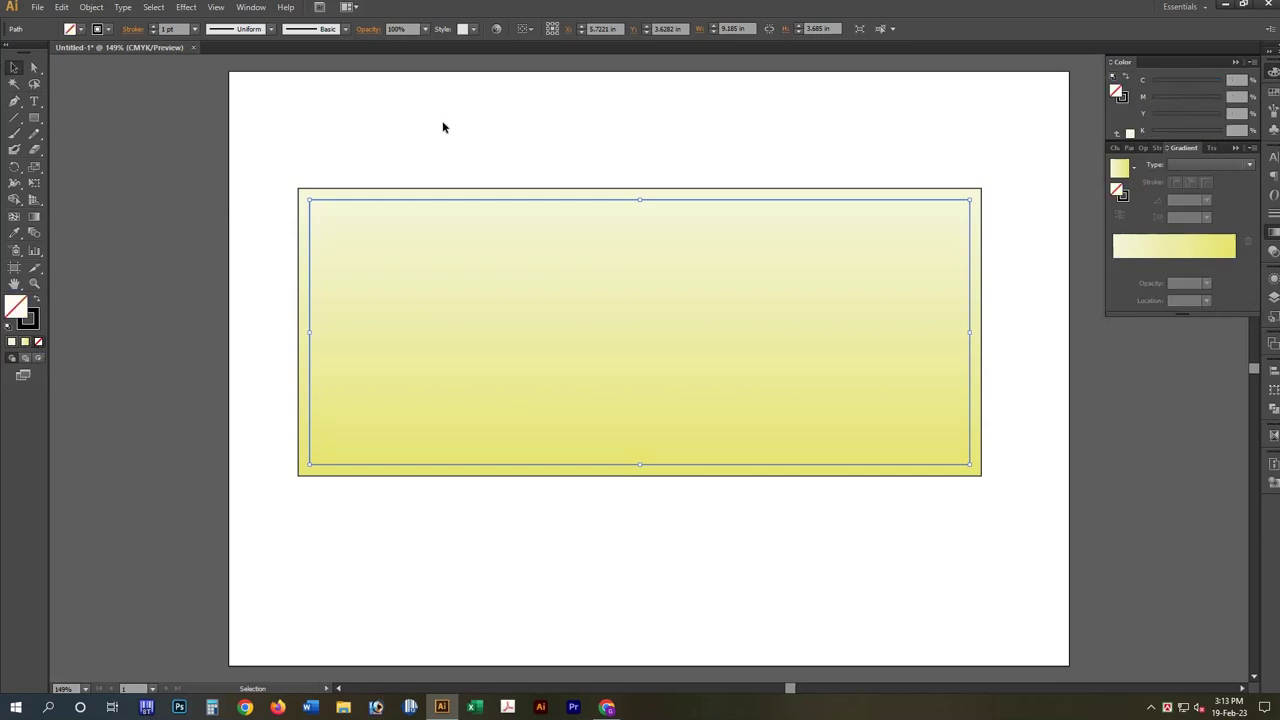
click(667, 140)
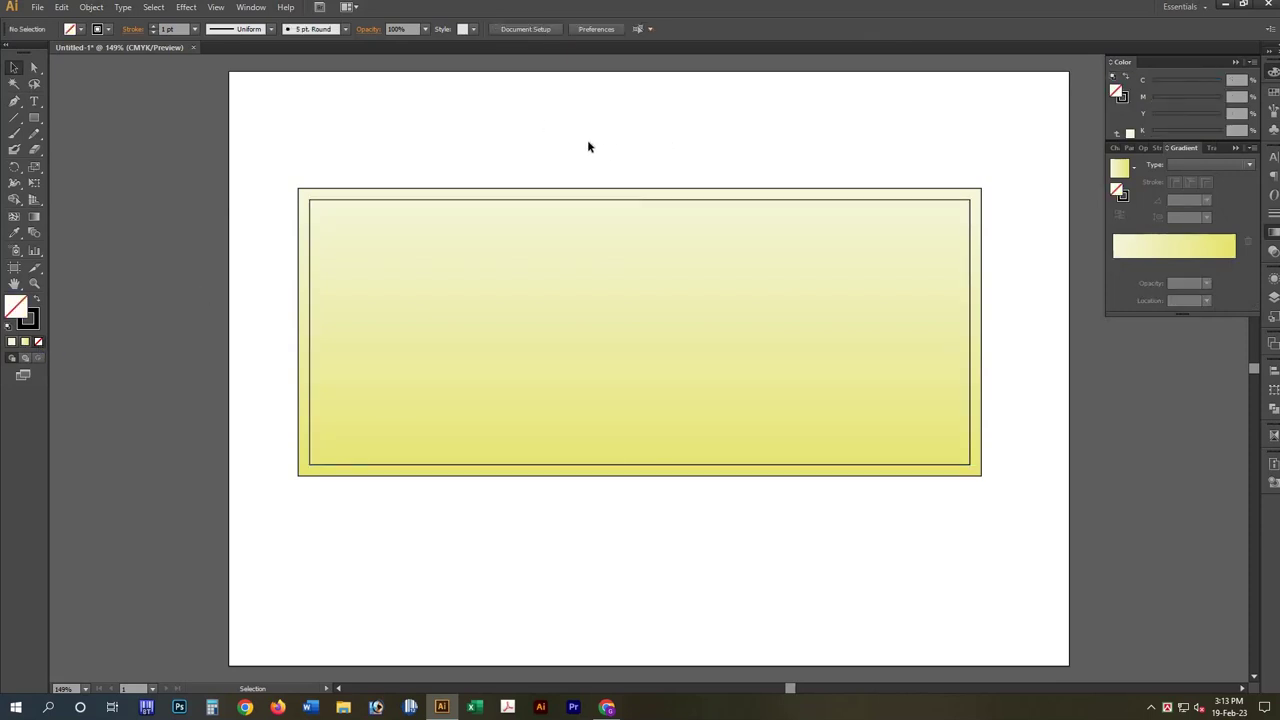
key(t)
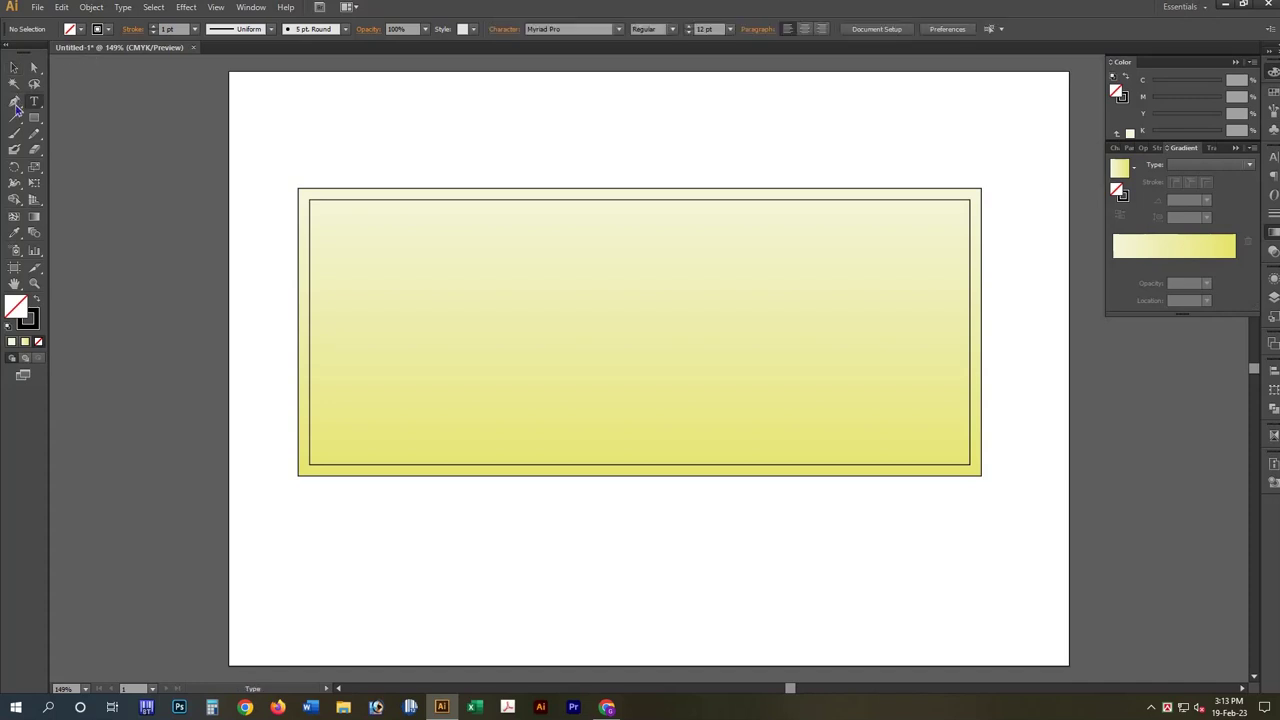
Step: Paste a copy of the outer rectangle's path in front and drag its left edge right to form a vertical divider
click(15, 102)
click(15, 117)
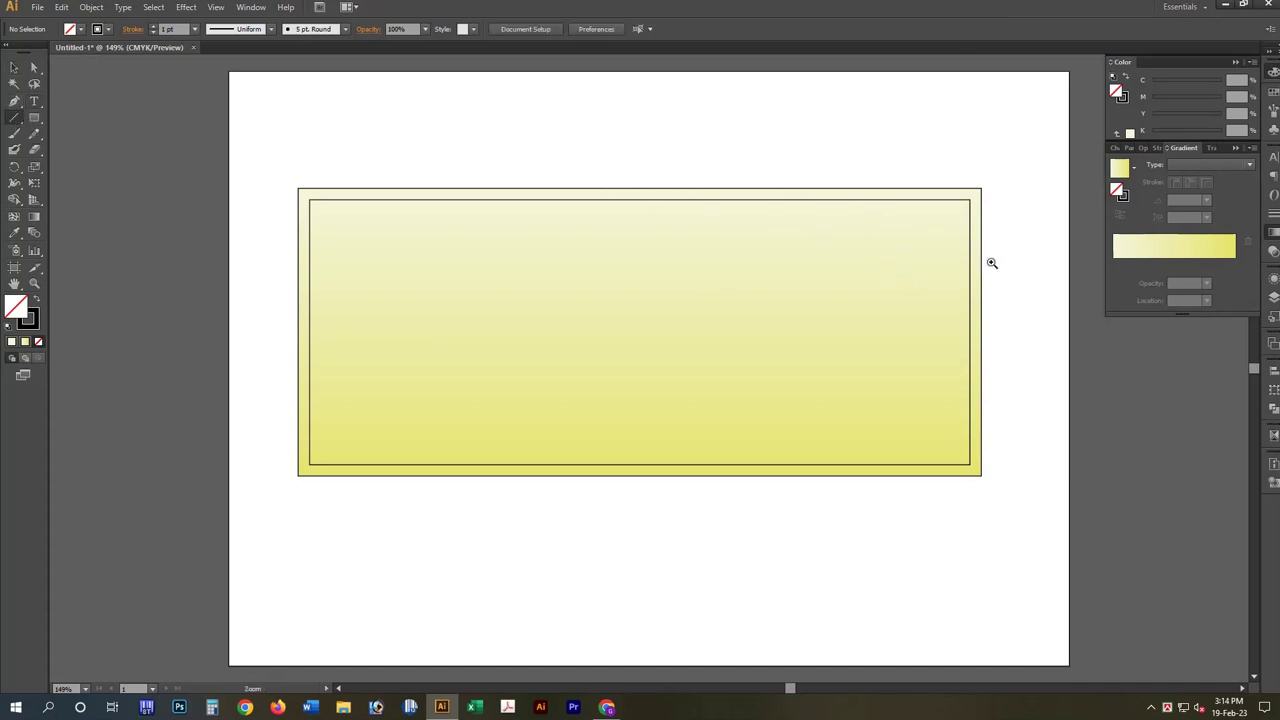
drag(614, 188, 991, 264)
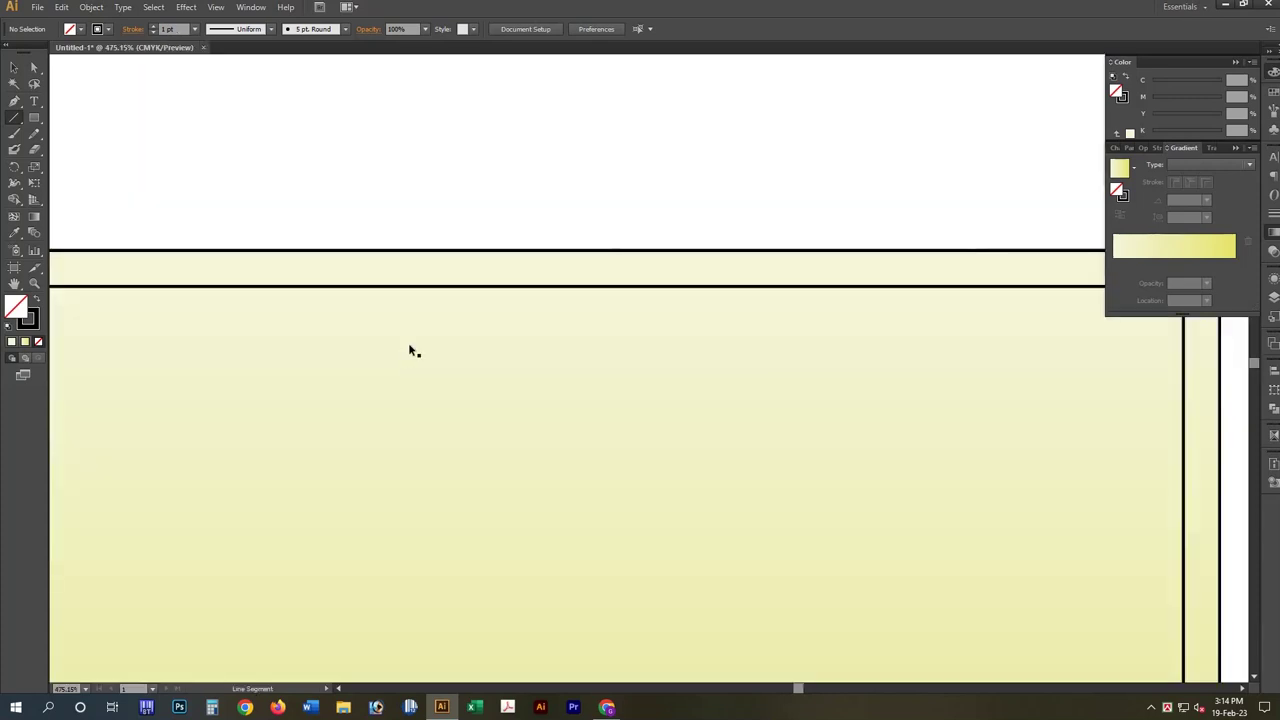
key(ctrl+0)
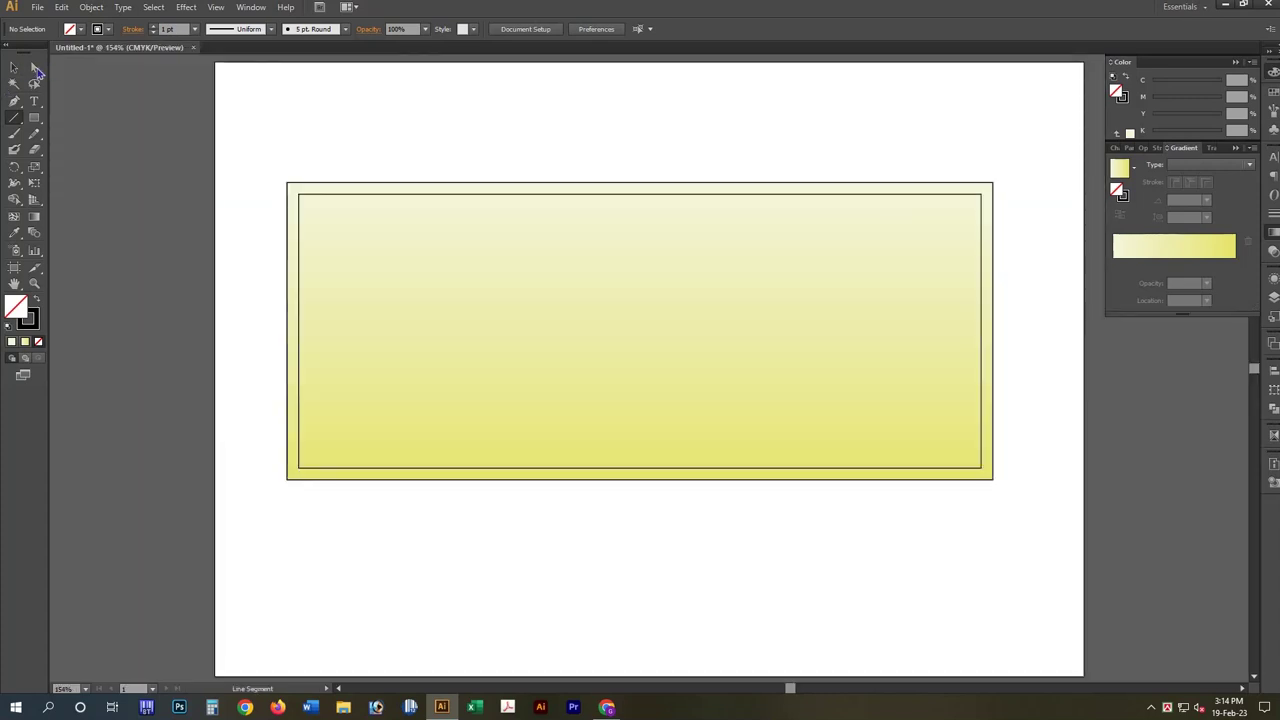
key(a)
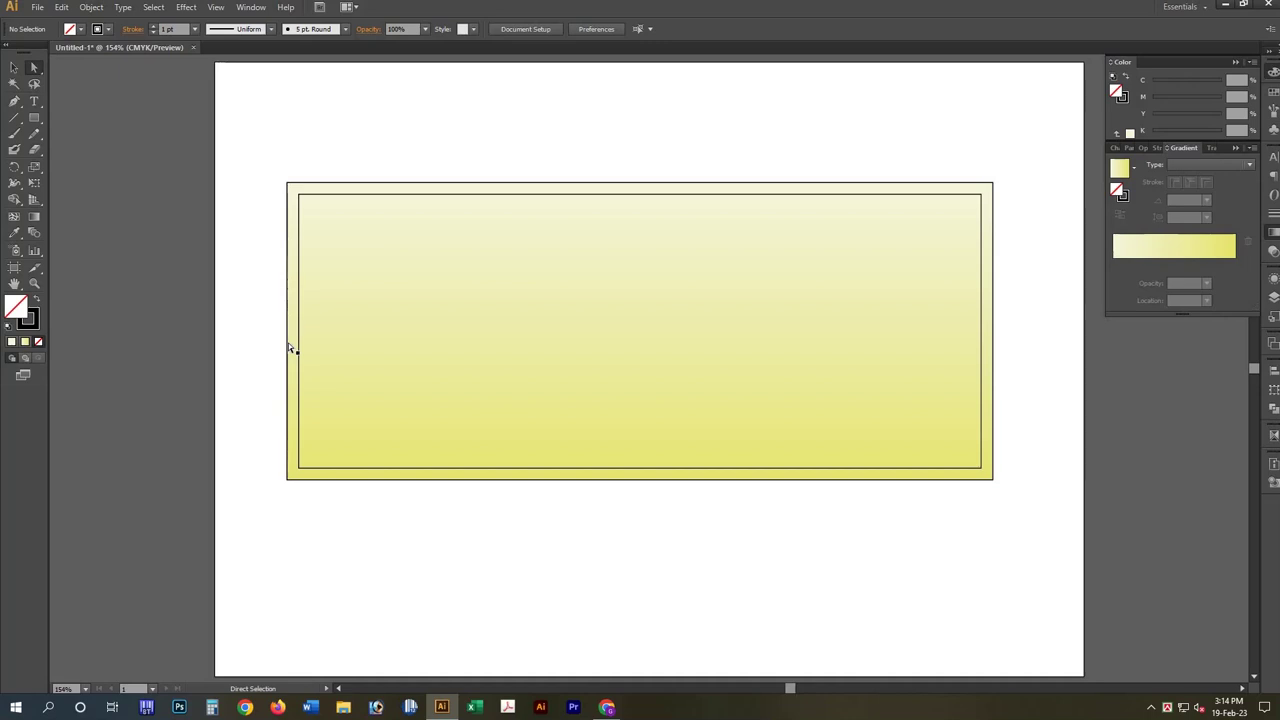
click(289, 347)
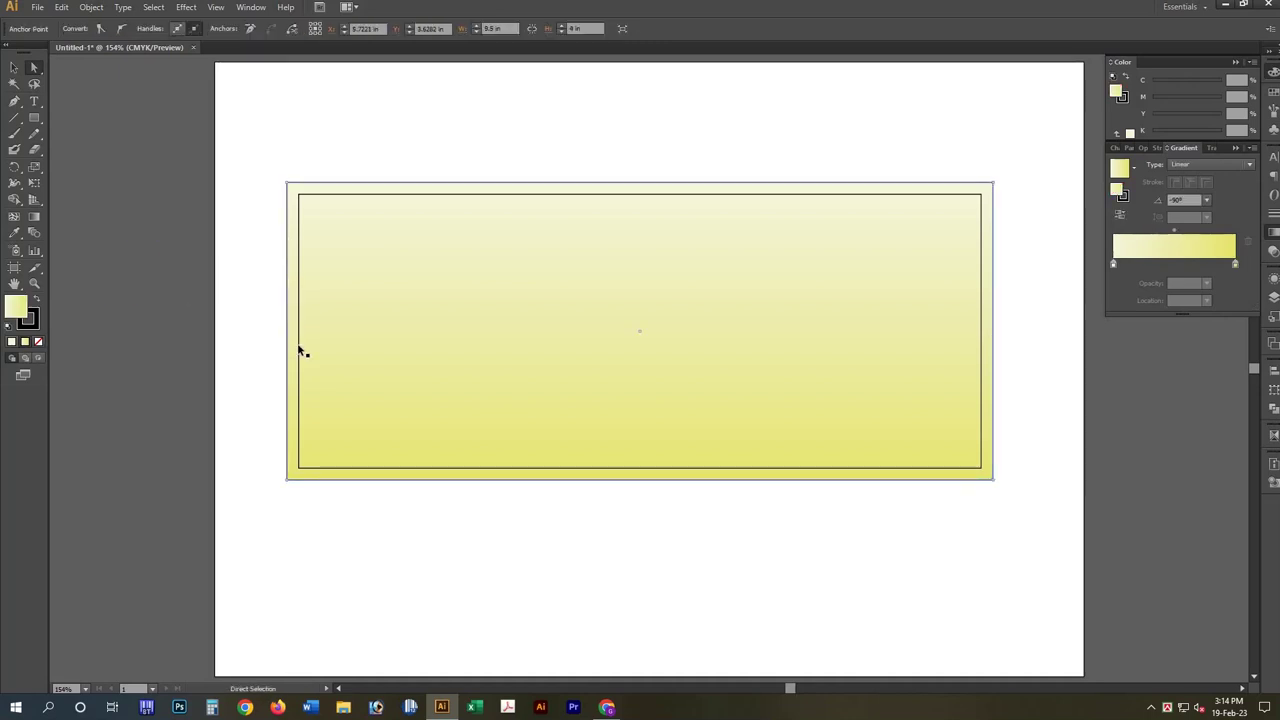
key(ctrl+f)
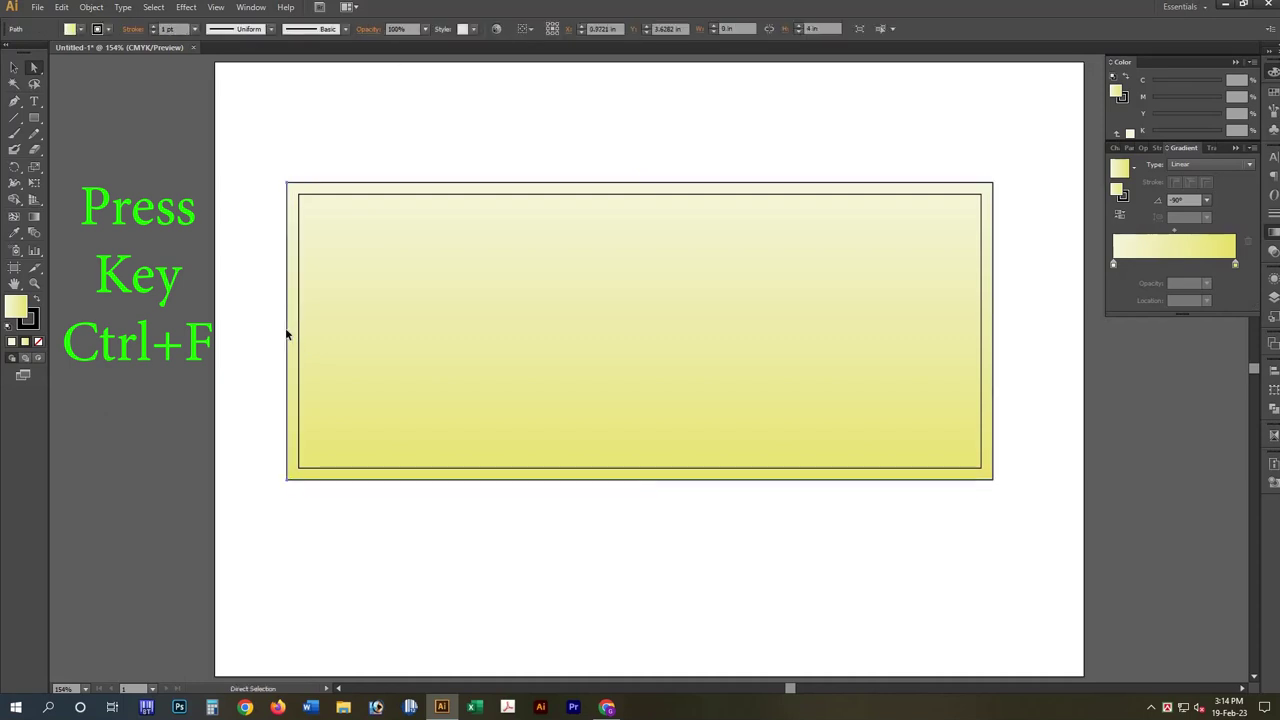
drag(286, 330, 532, 347)
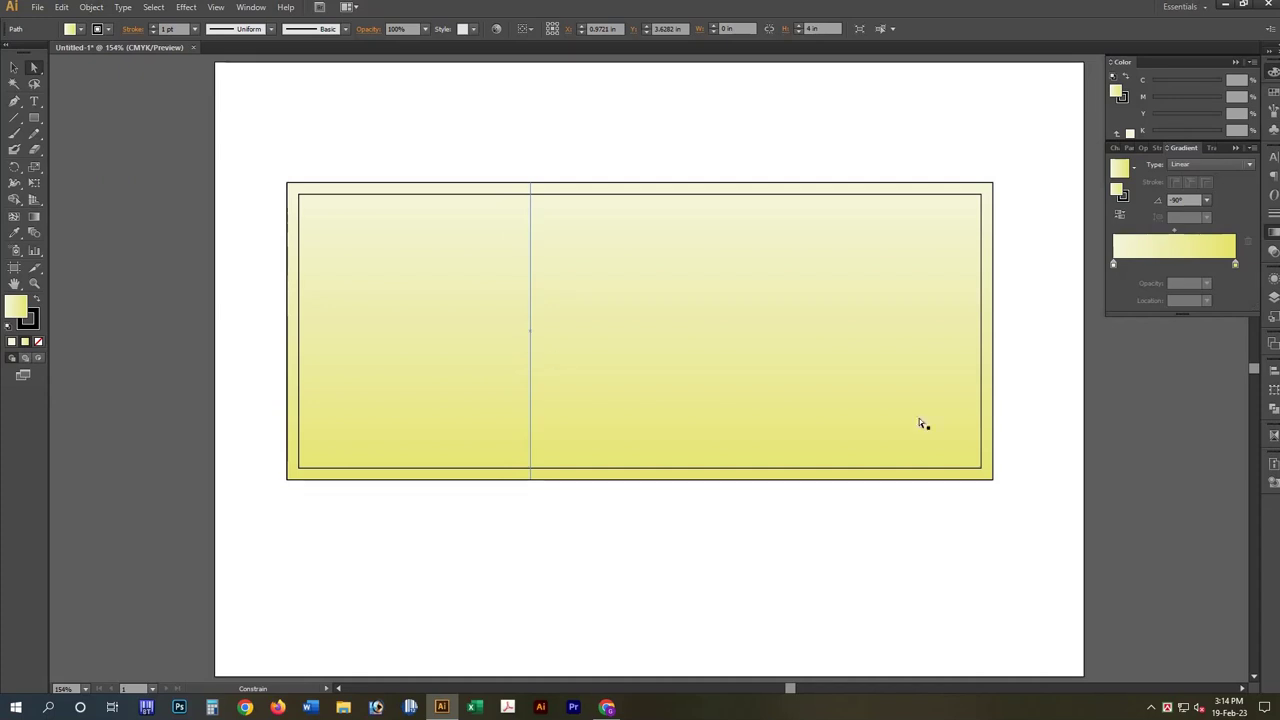
Step: Give the divider no fill and a red C0 M100 Y100 K0 stroke
click(1114, 150)
key(slash)
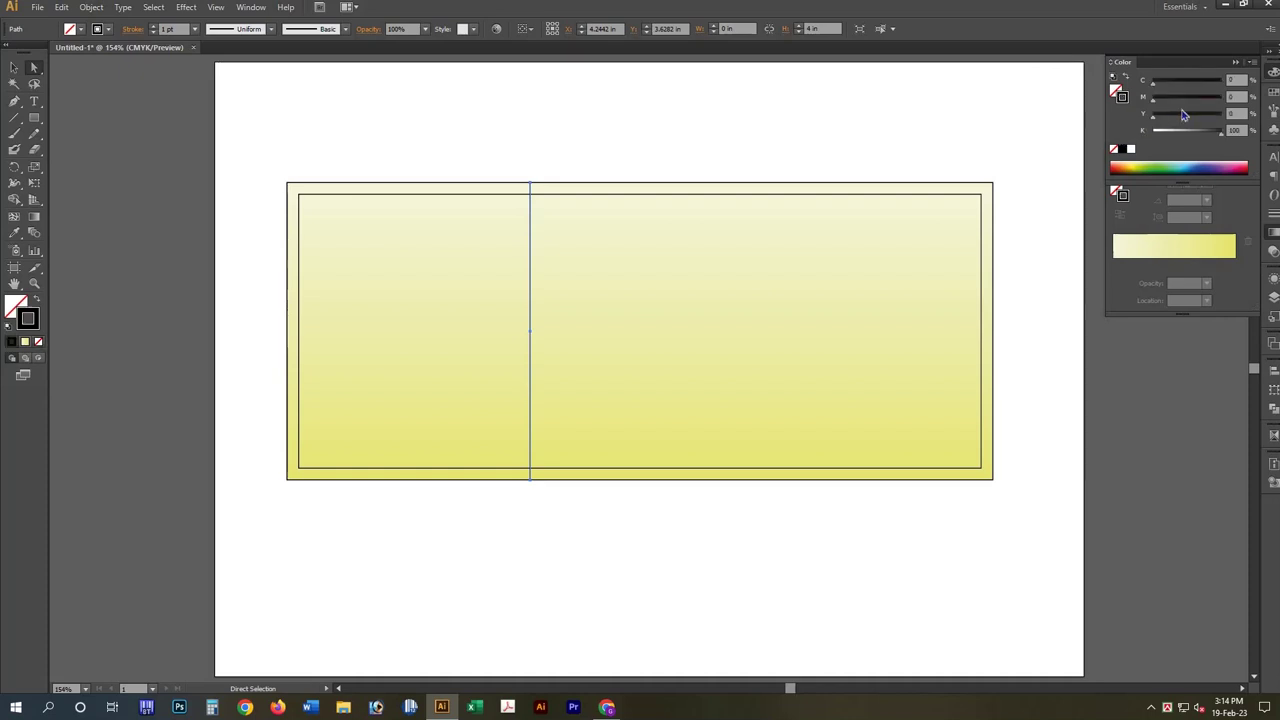
click(1219, 97)
drag(1220, 131, 1153, 131)
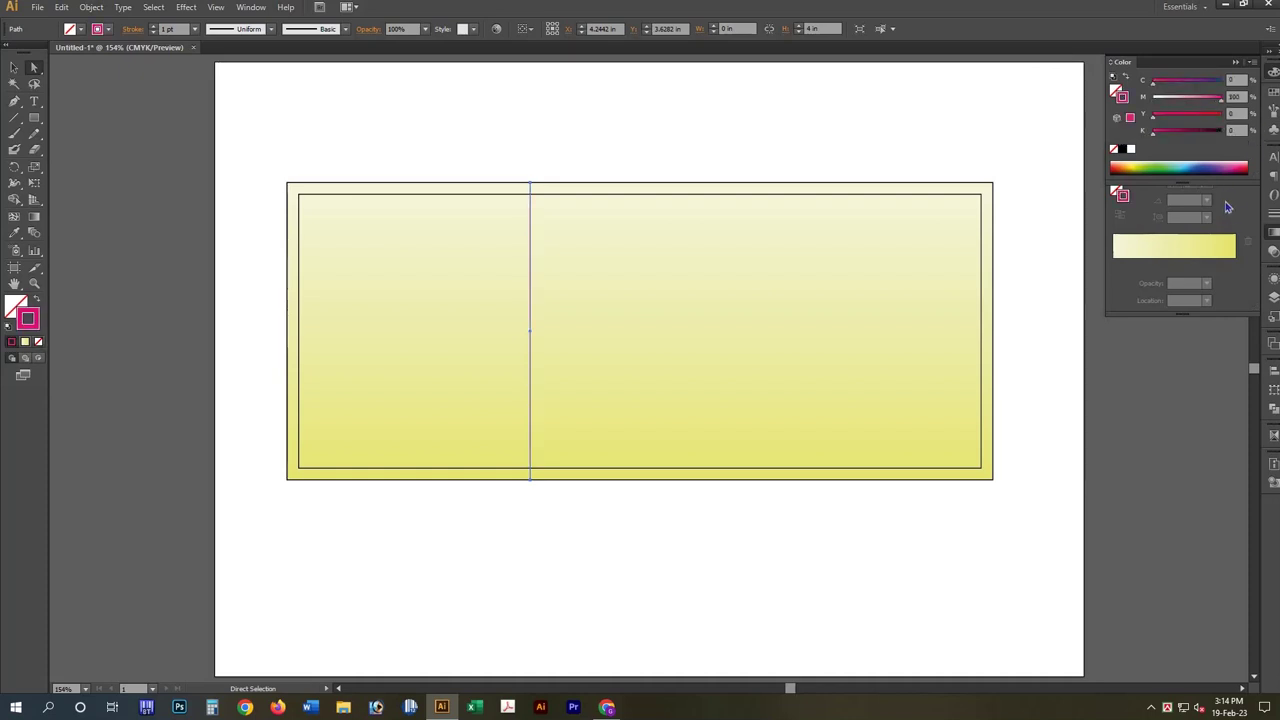
click(1220, 113)
Step: Make the divider a dashed line with 2 pt in every dash and gap field
click(1273, 213)
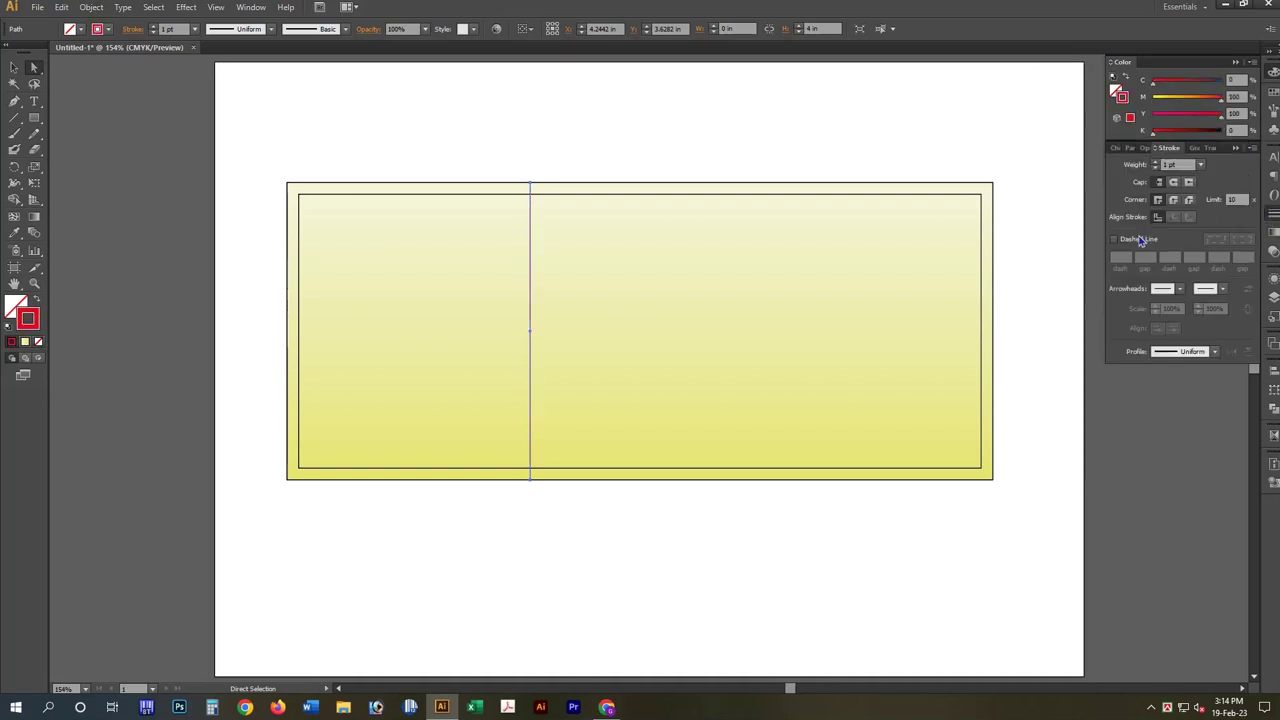
click(1137, 240)
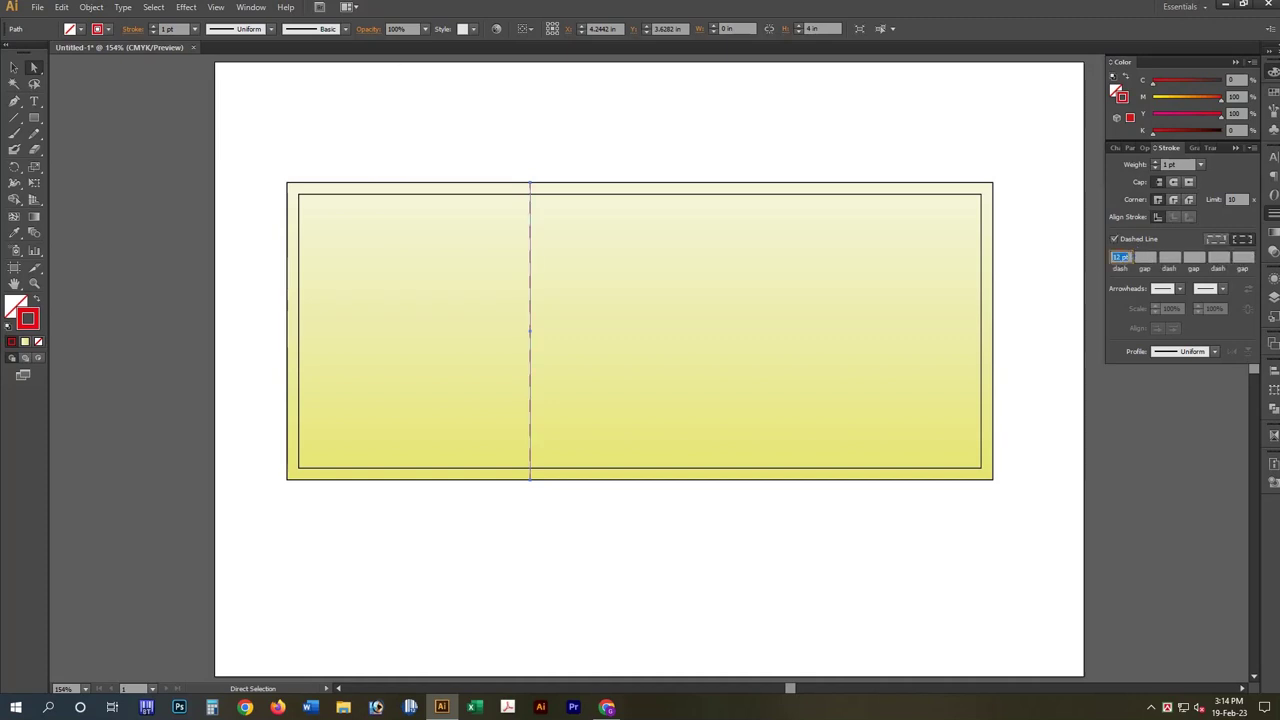
text(2)
key(Tab)
text(2)
key(Tab)
text(2)
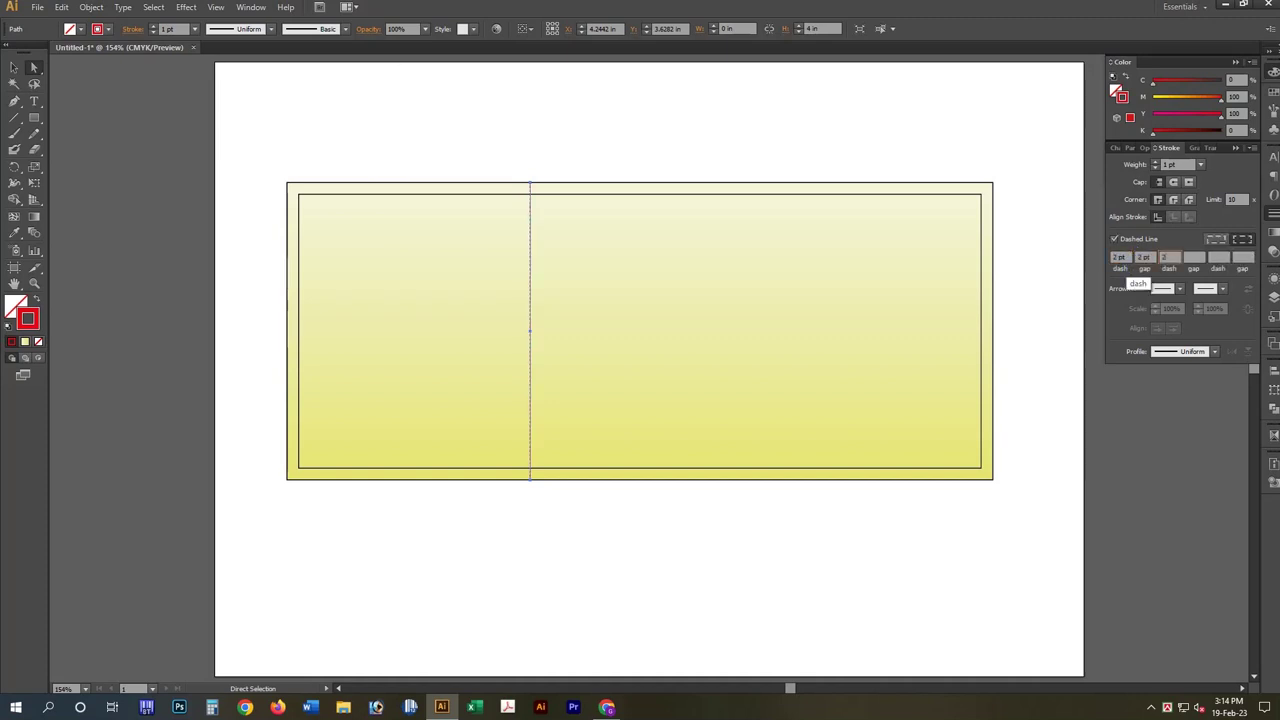
key(Tab)
text(2)
key(Tab)
text(2)
key(Tab)
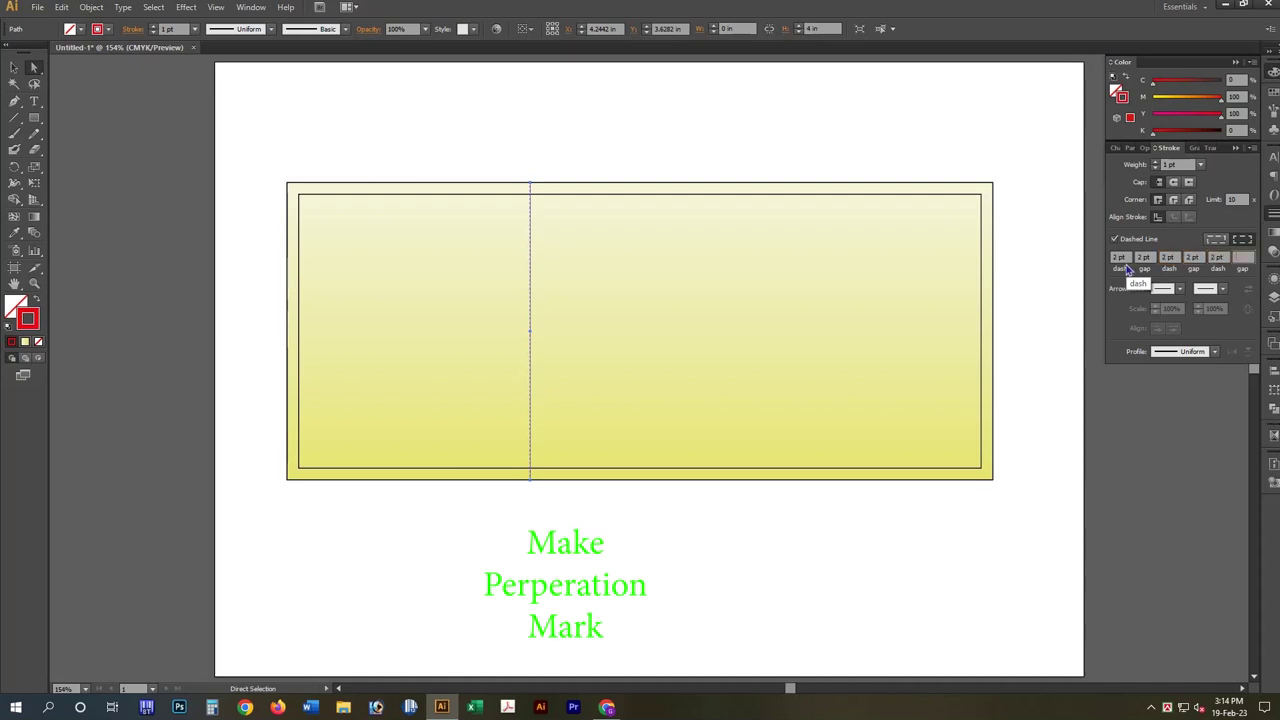
text(2)
key(Return)
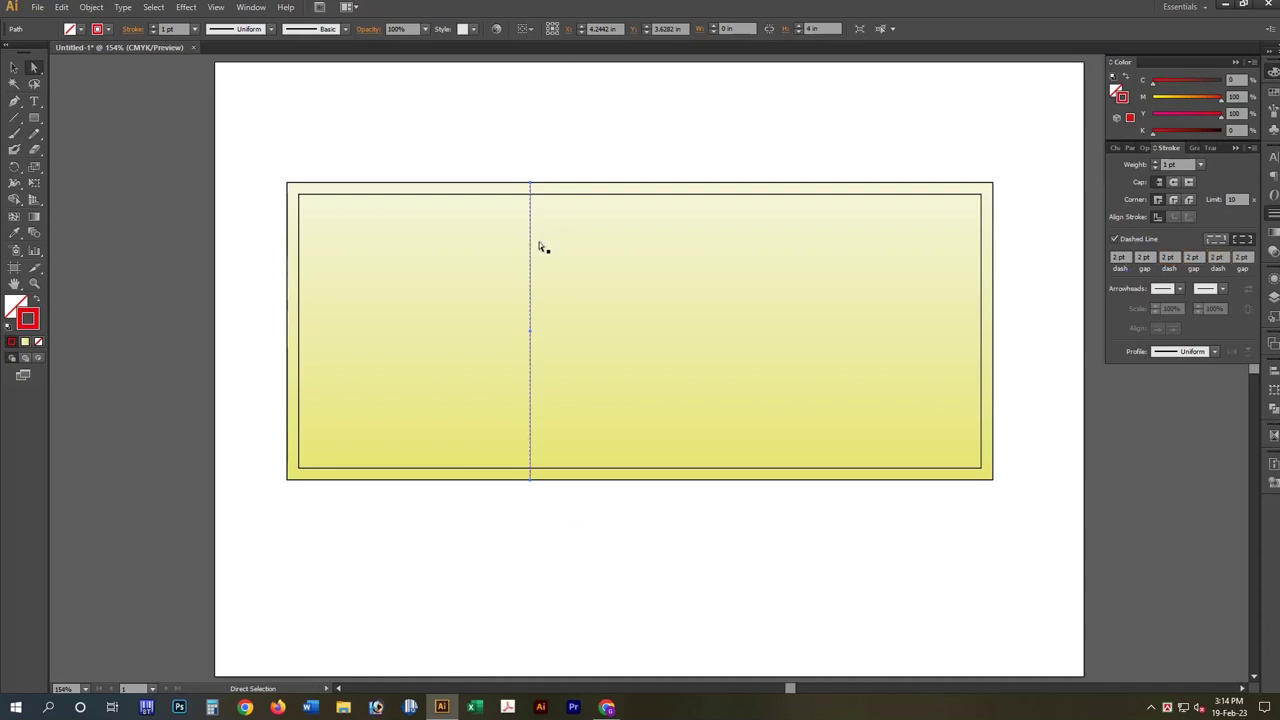
click(80, 123)
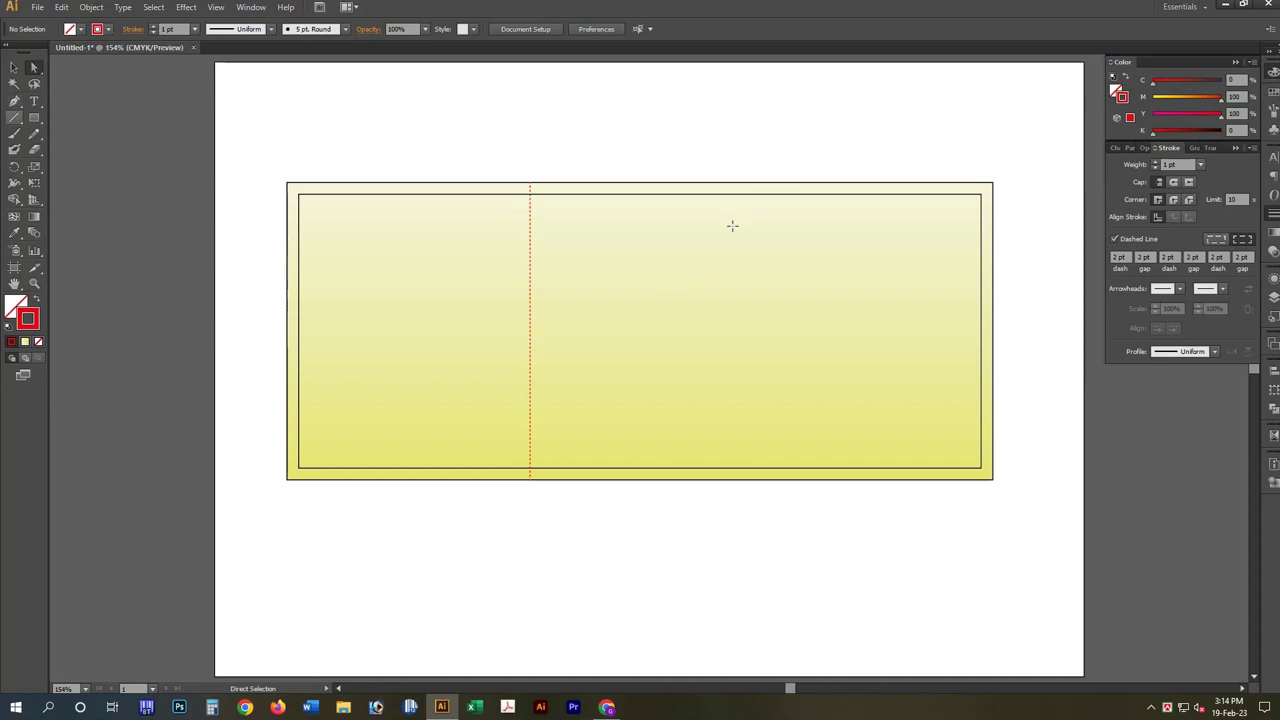
key(backslash)
Step: Draw a horizontal line across the right section, made solid with a 2 pt stroke
drag(644, 230, 962, 220)
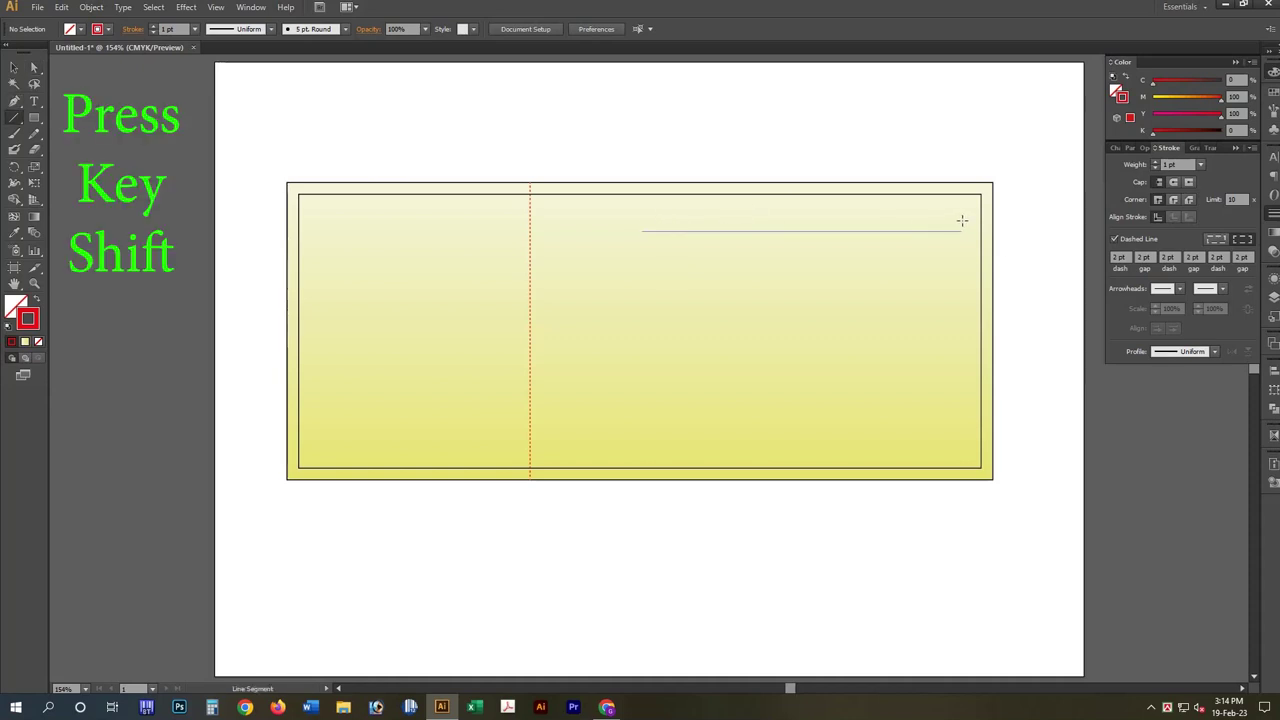
drag(975, 232, 963, 231)
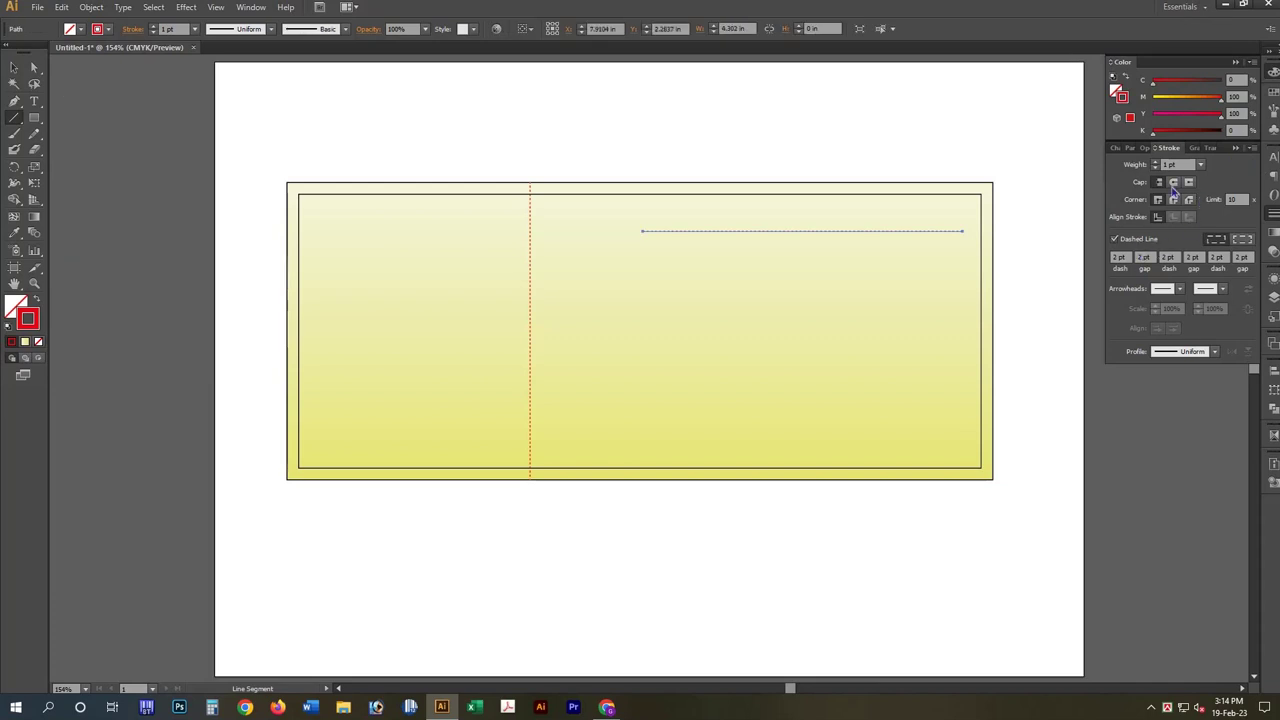
click(1114, 239)
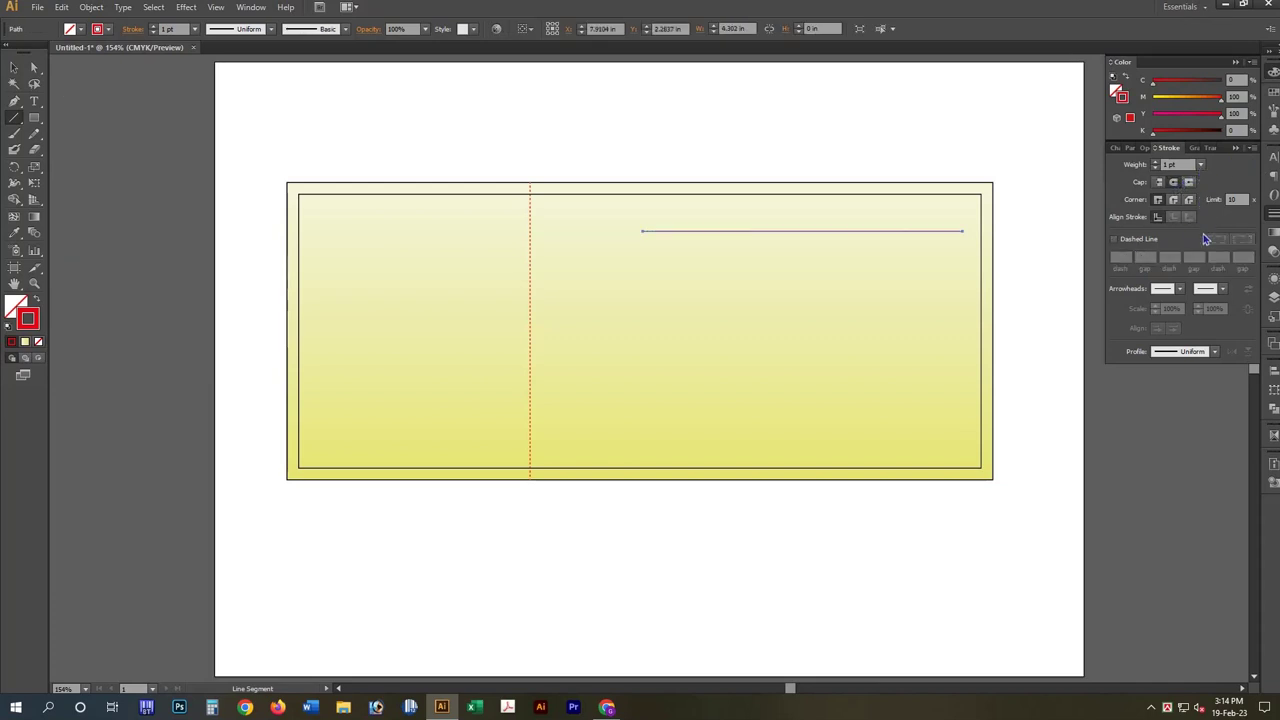
click(1200, 164)
click(1214, 238)
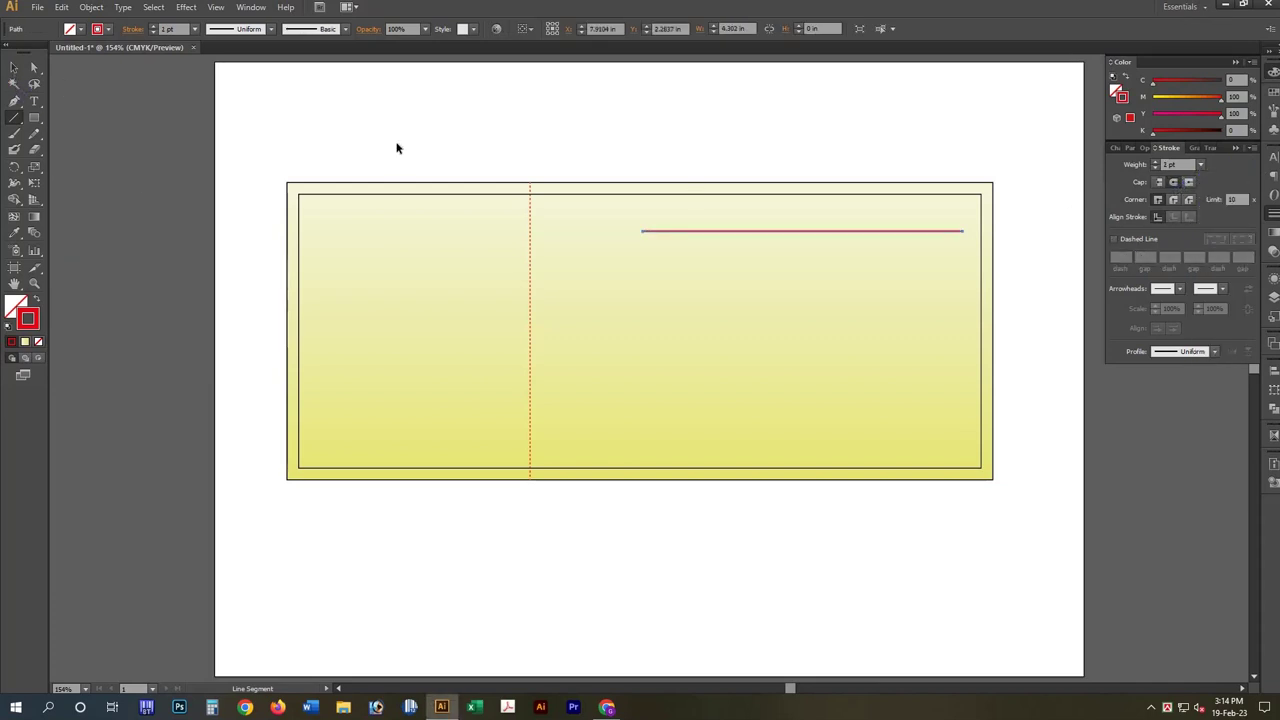
key(v)
click(636, 157)
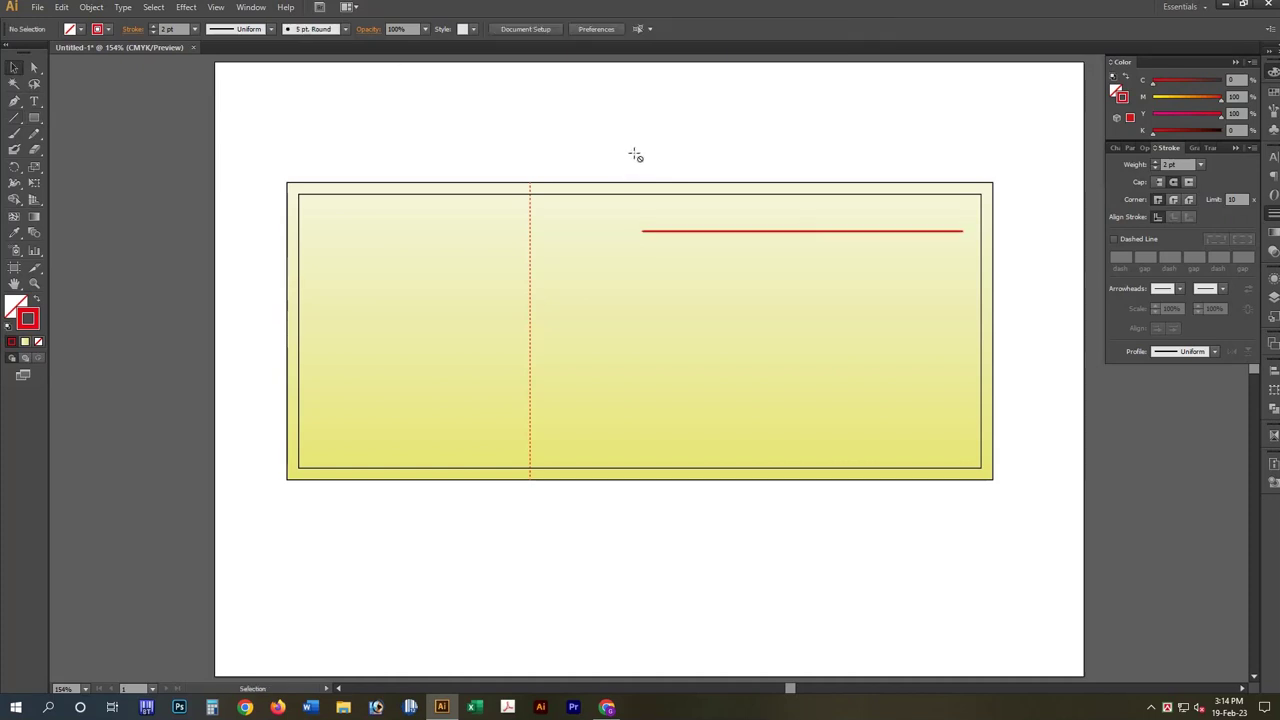
click(33, 101)
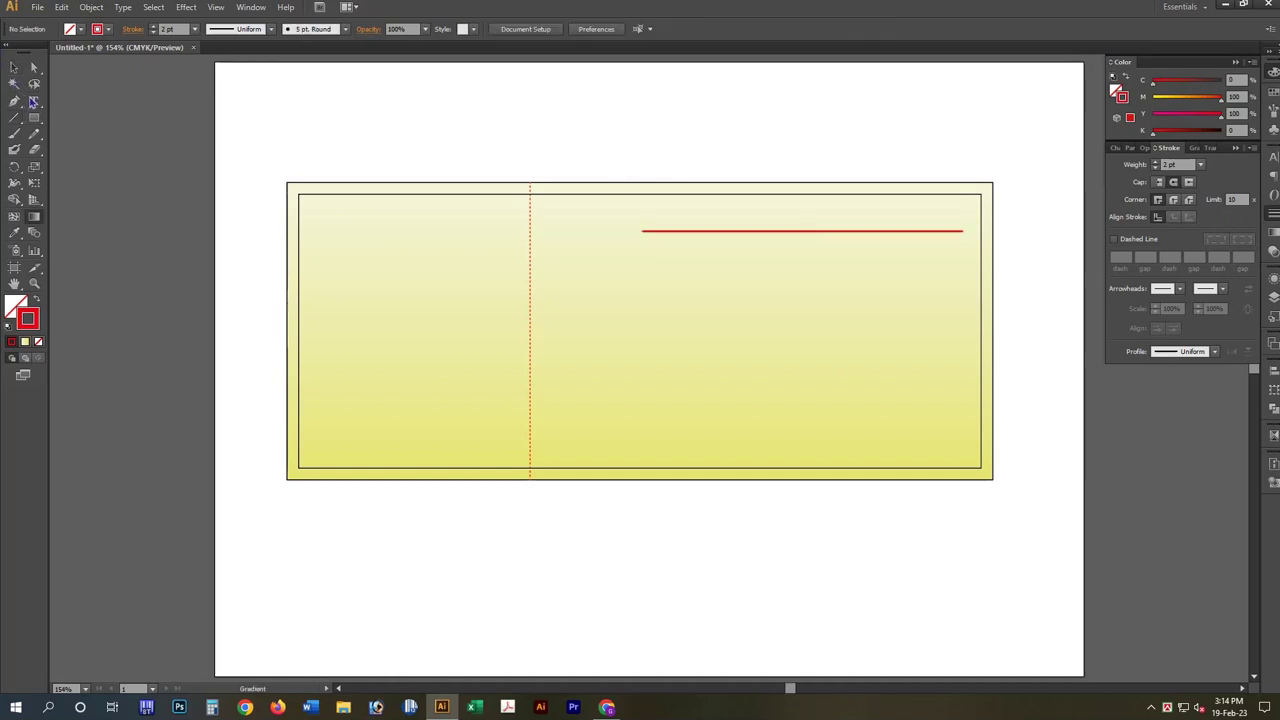
Step: Type the GRAPHICS LAND heading above the ticket and enlarge it to about 37 pt
click(600, 127)
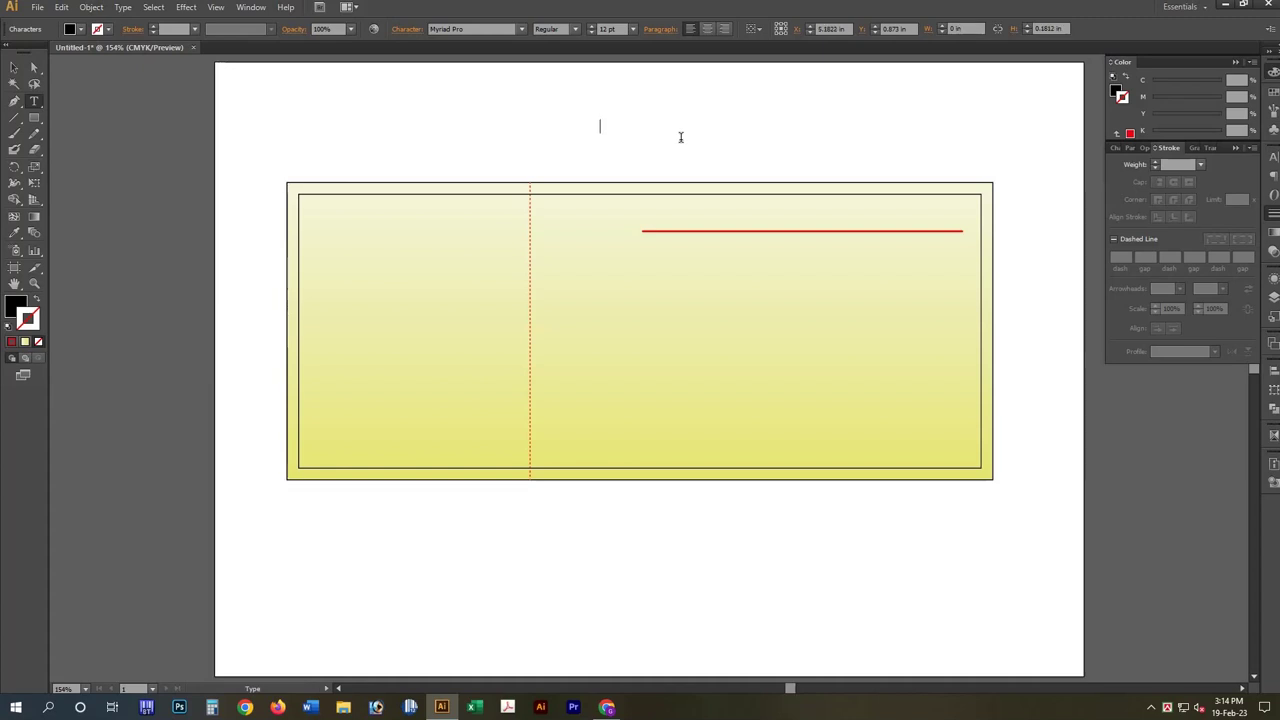
text(GRAPHICS L)
text(AND)
click(14, 67)
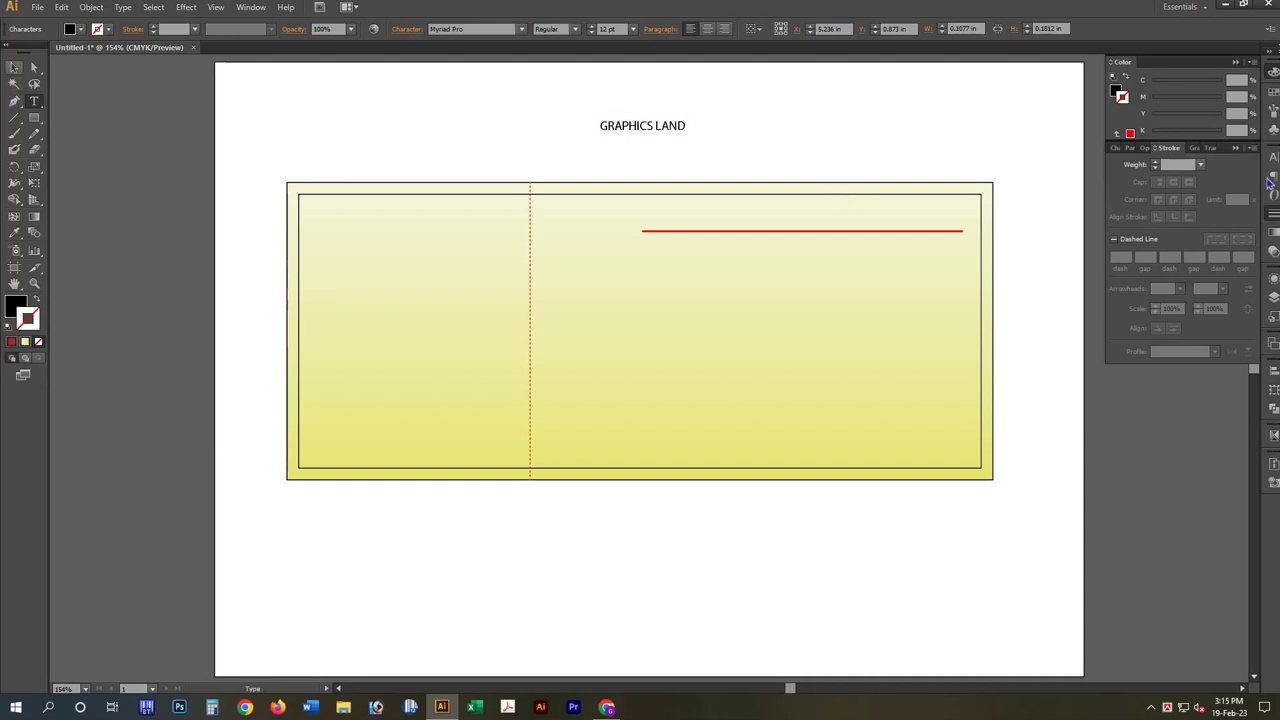
click(1117, 147)
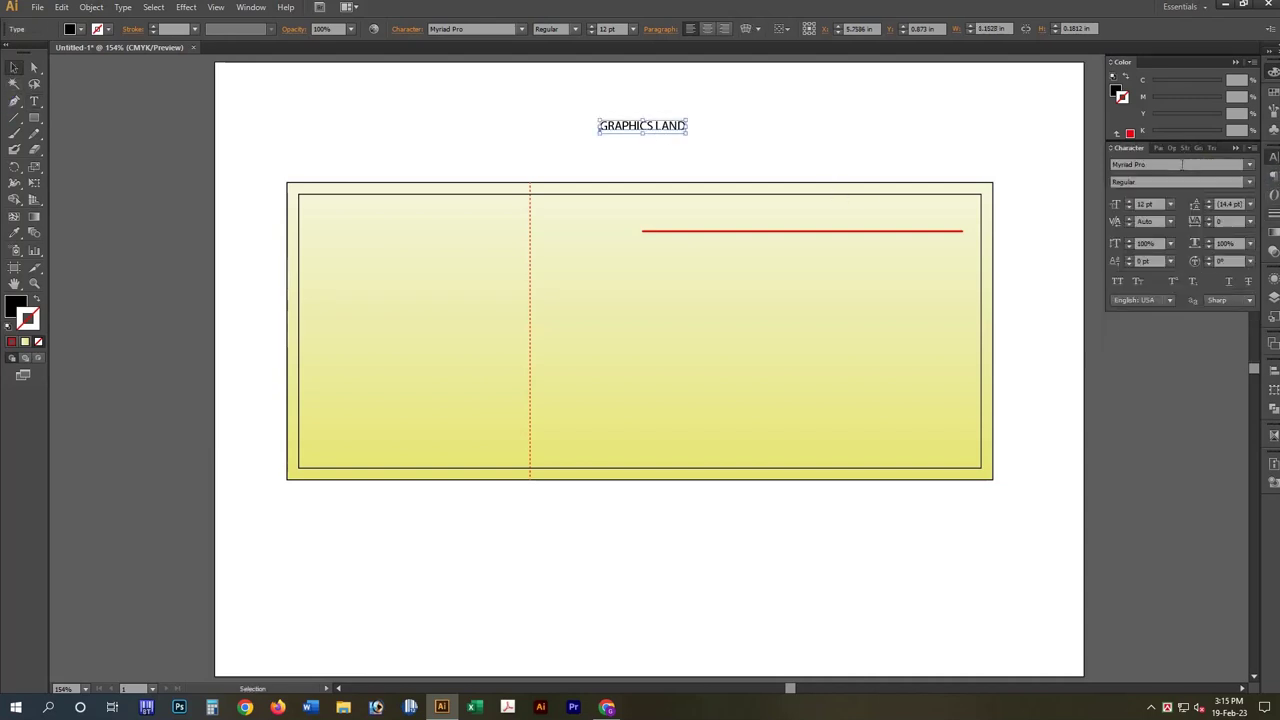
click(1182, 164)
key(Up)
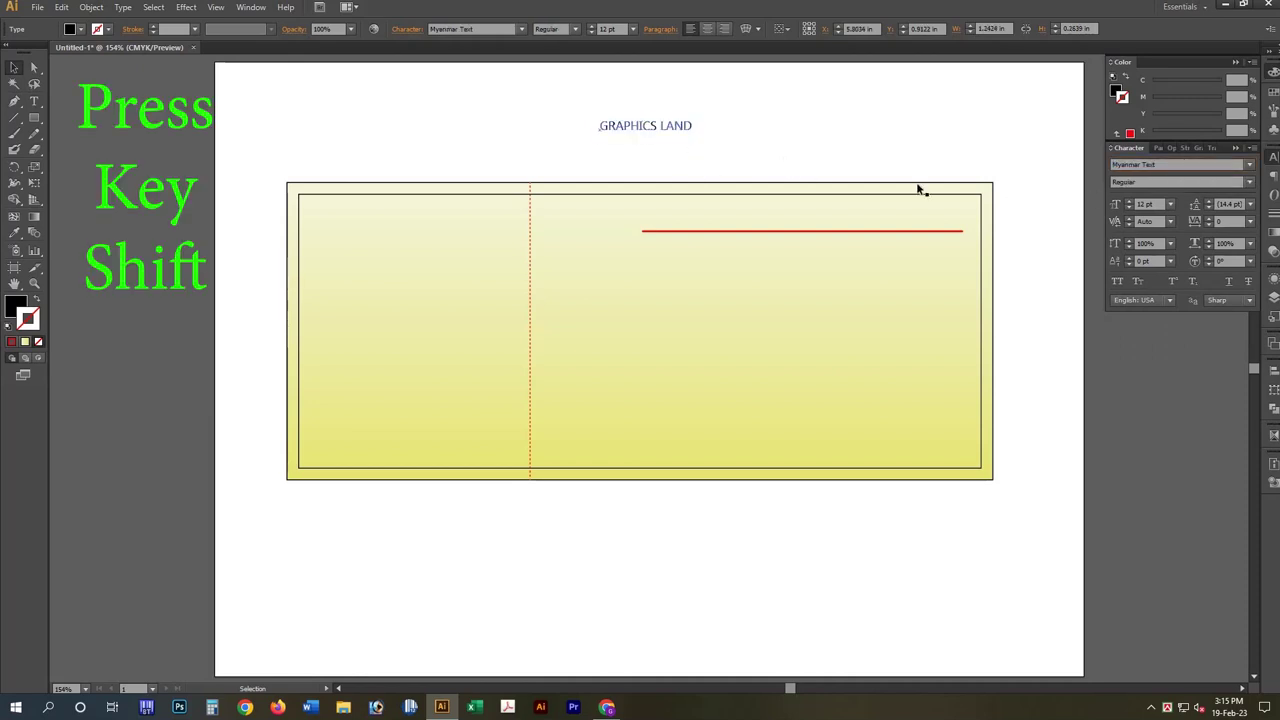
drag(788, 162, 790, 160)
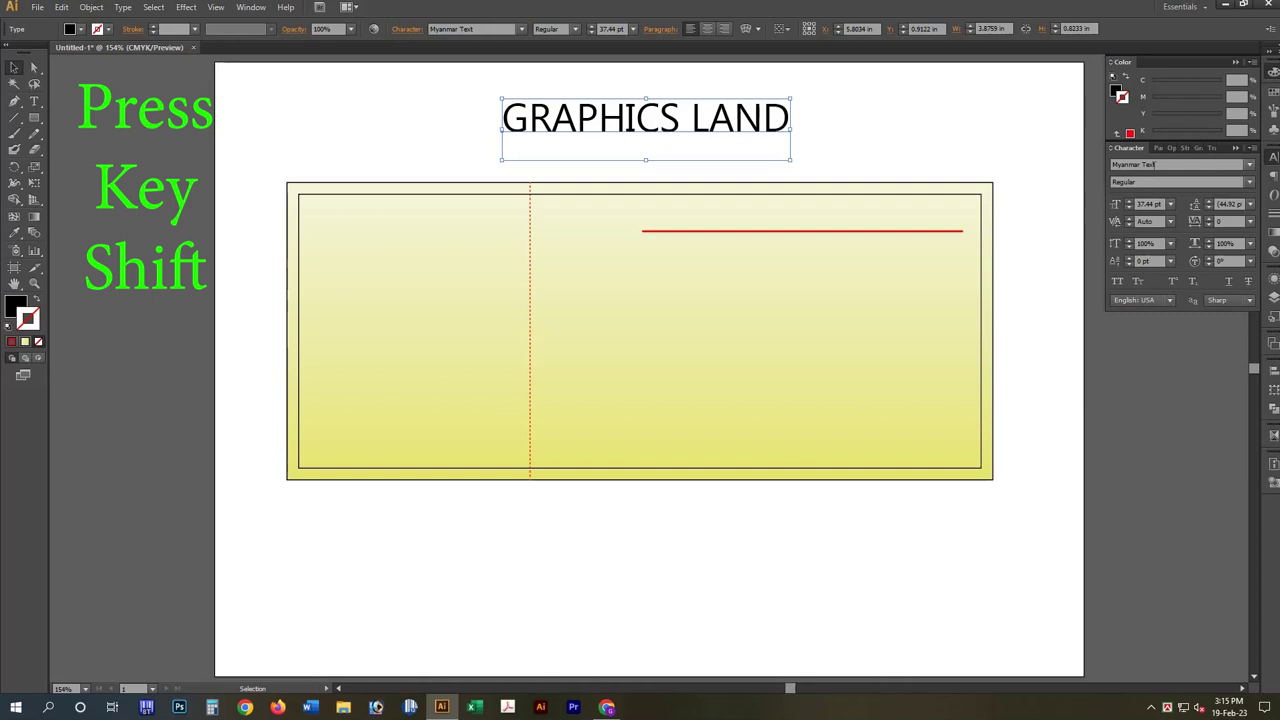
Step: Cycle through font families for the heading toward Maiandra GD
key(Up)
key(Up)
key(Up)
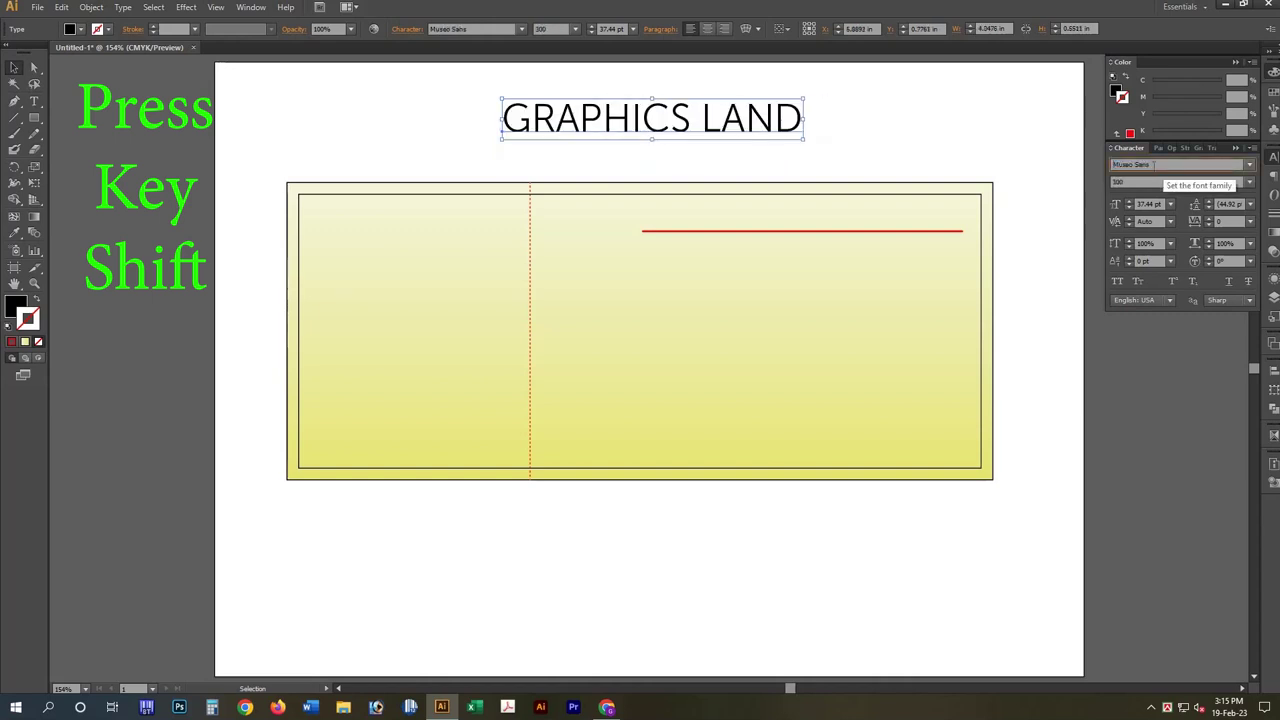
key(Up)
key(Up)
key(Up)
key(Up)
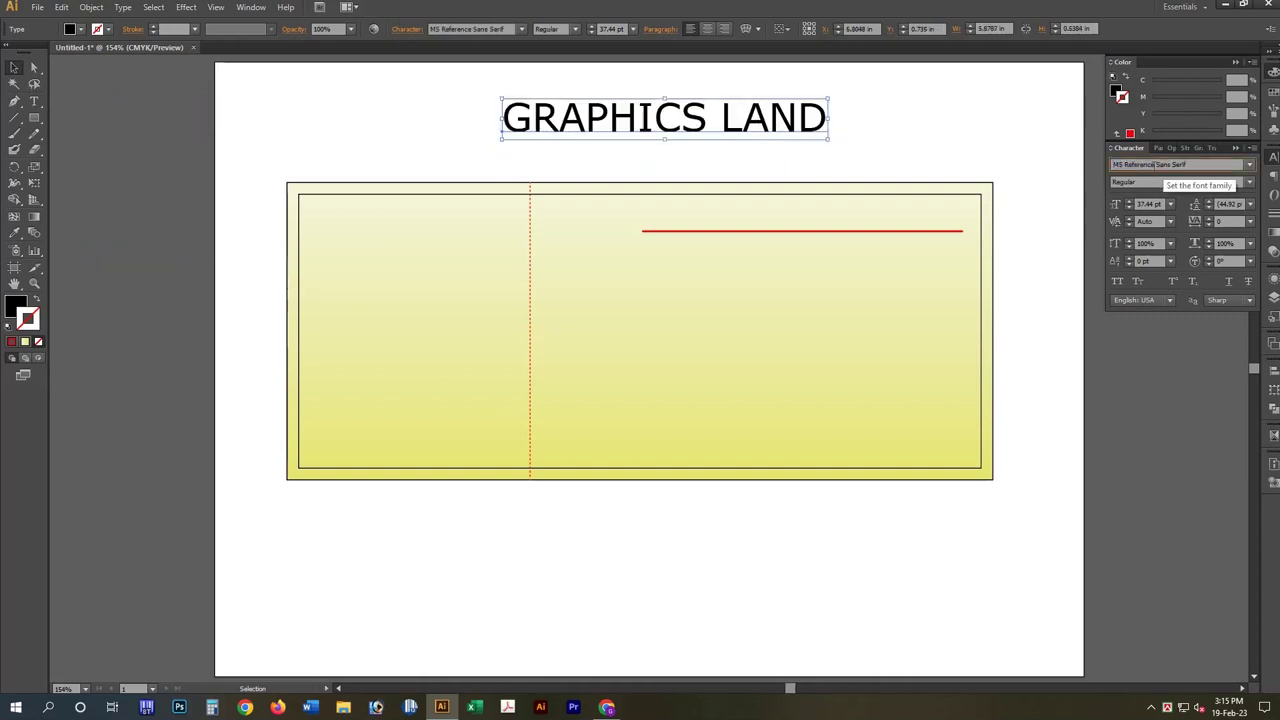
key(Up)
key(Up)
key(Up)
key(Up)
key(Up)
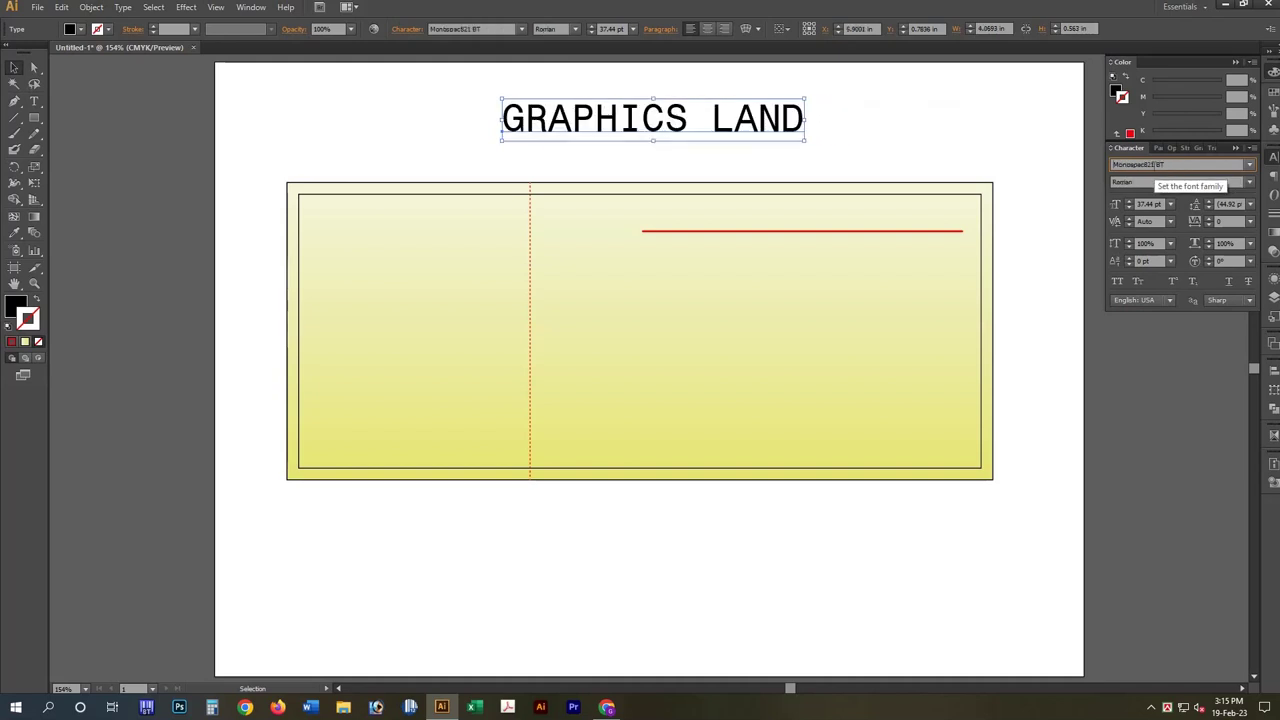
key(Up)
key(Up)
key(Up)
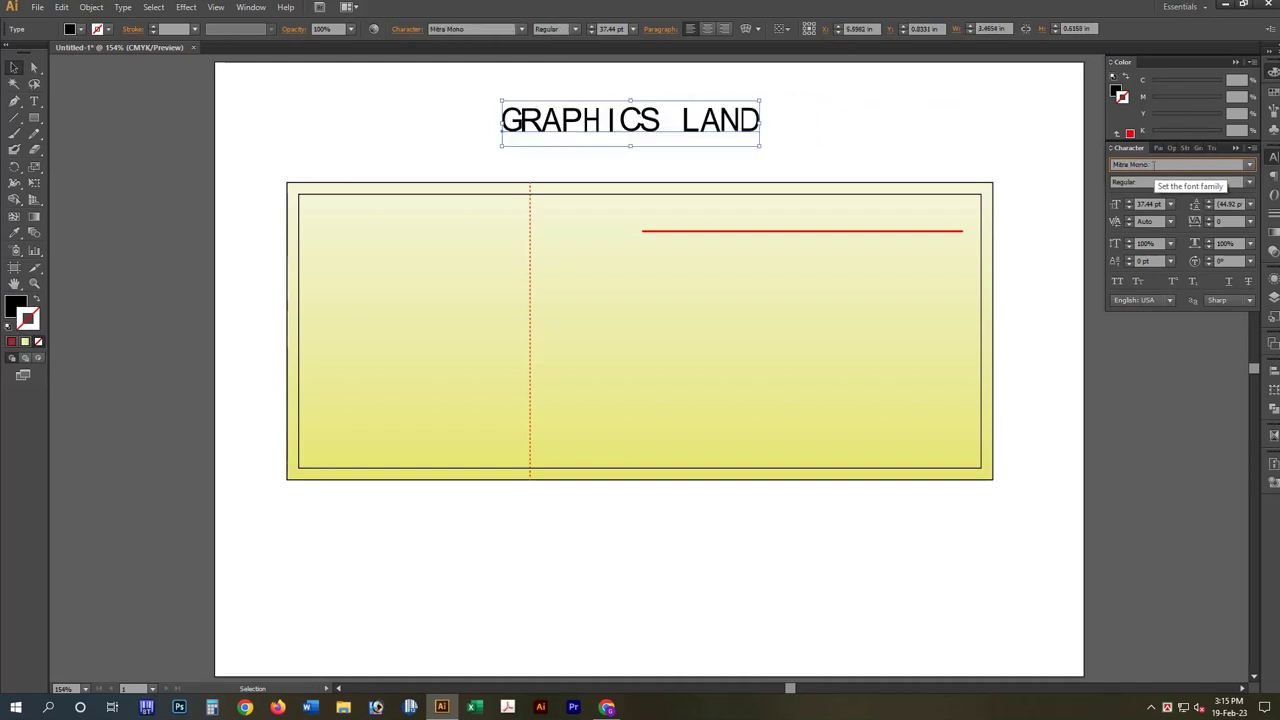
key(Up)
key(Up)
key(Up)
key(Up)
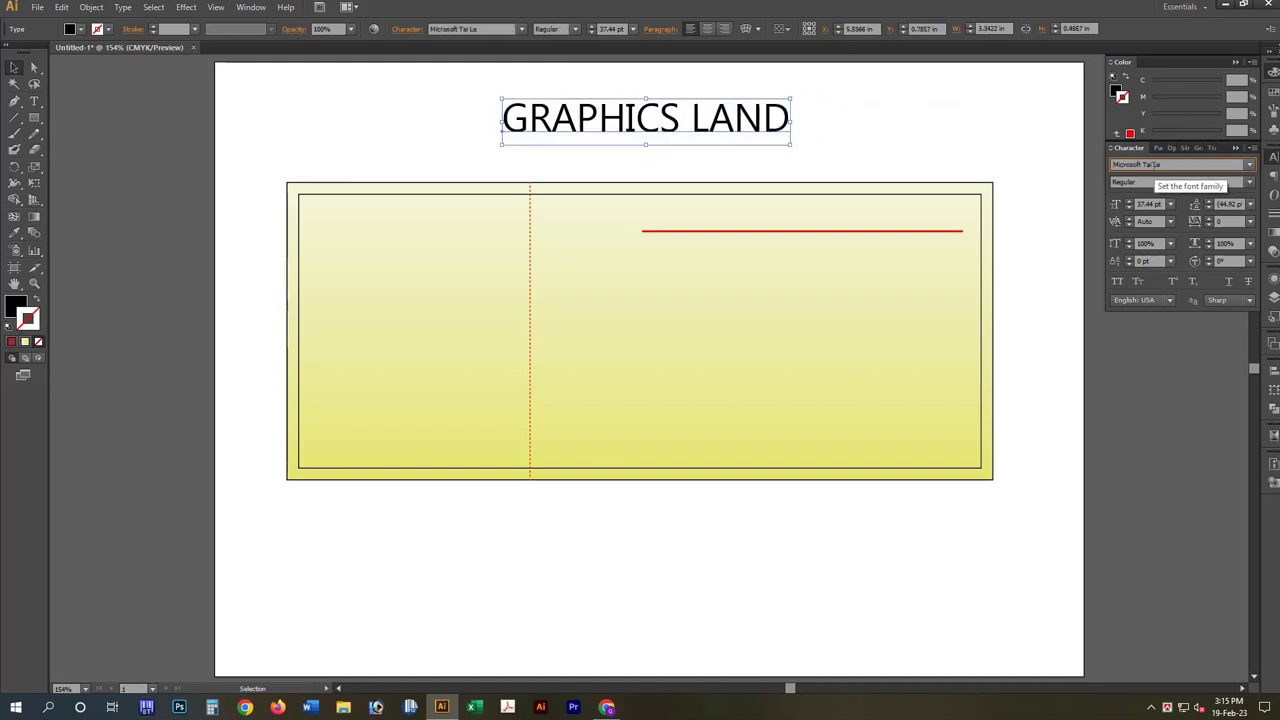
key(Up)
key(Up)
key(Up)
key(Up)
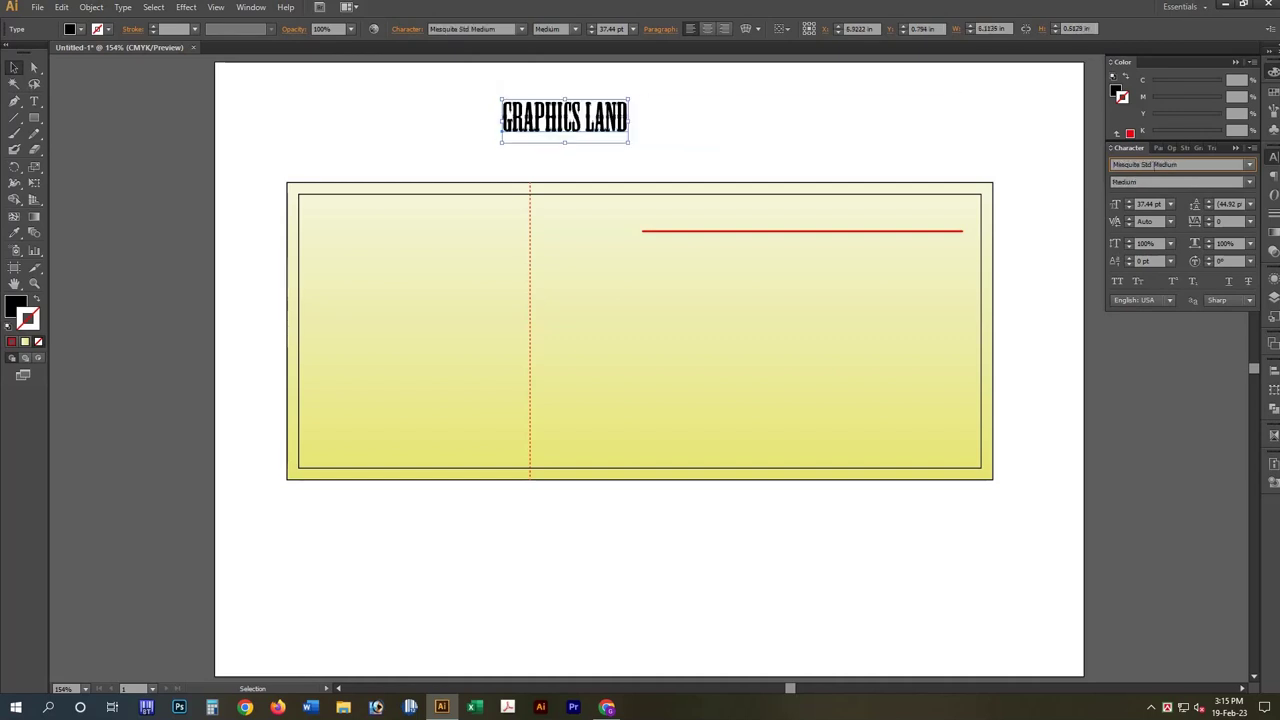
key(Up)
key(Up)
key(Up)
key(Up)
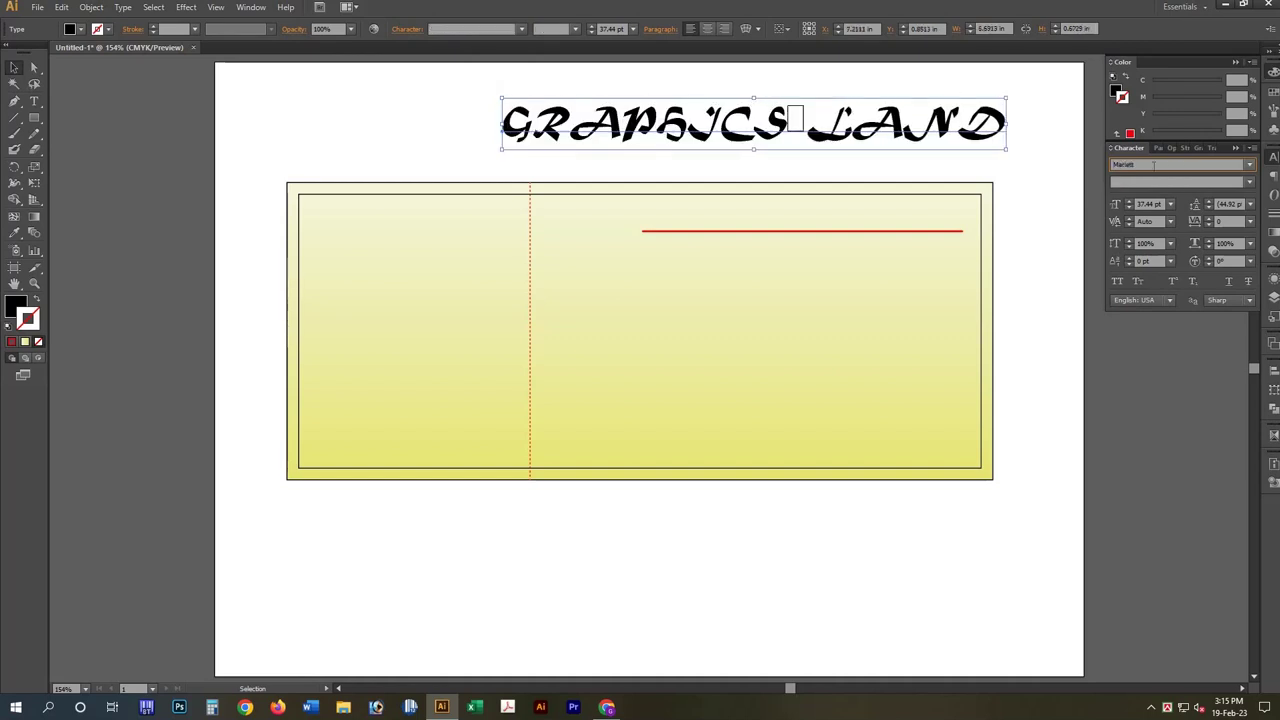
key(Up)
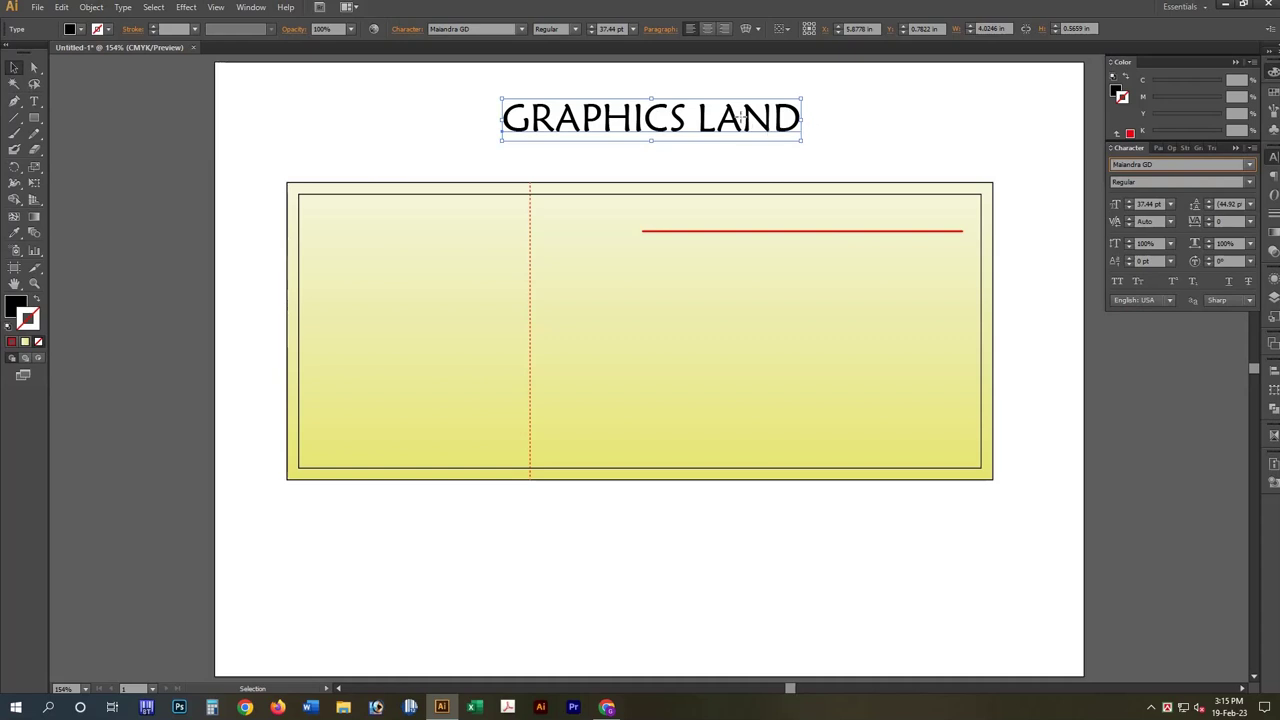
Step: Move the title above the red line, rescale it to about 40.88 pt, and duplicate it above the ticket
click(872, 205)
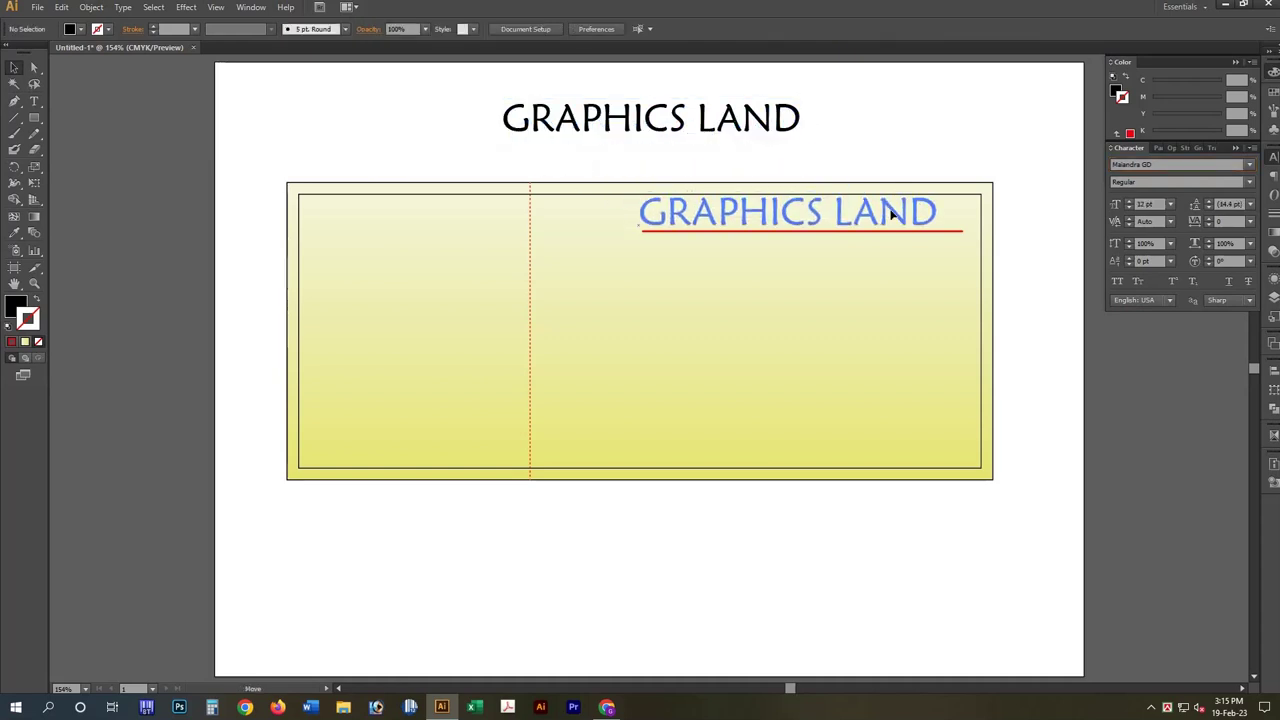
drag(950, 219, 972, 244)
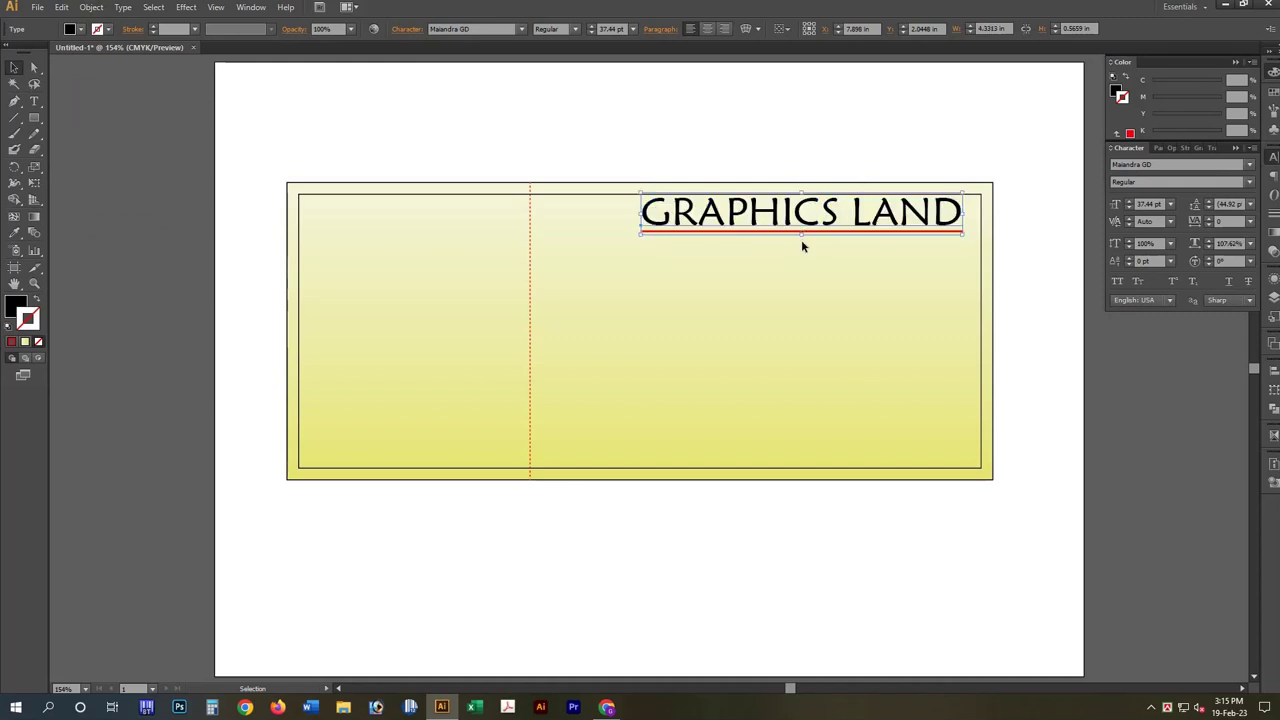
drag(802, 240, 802, 249)
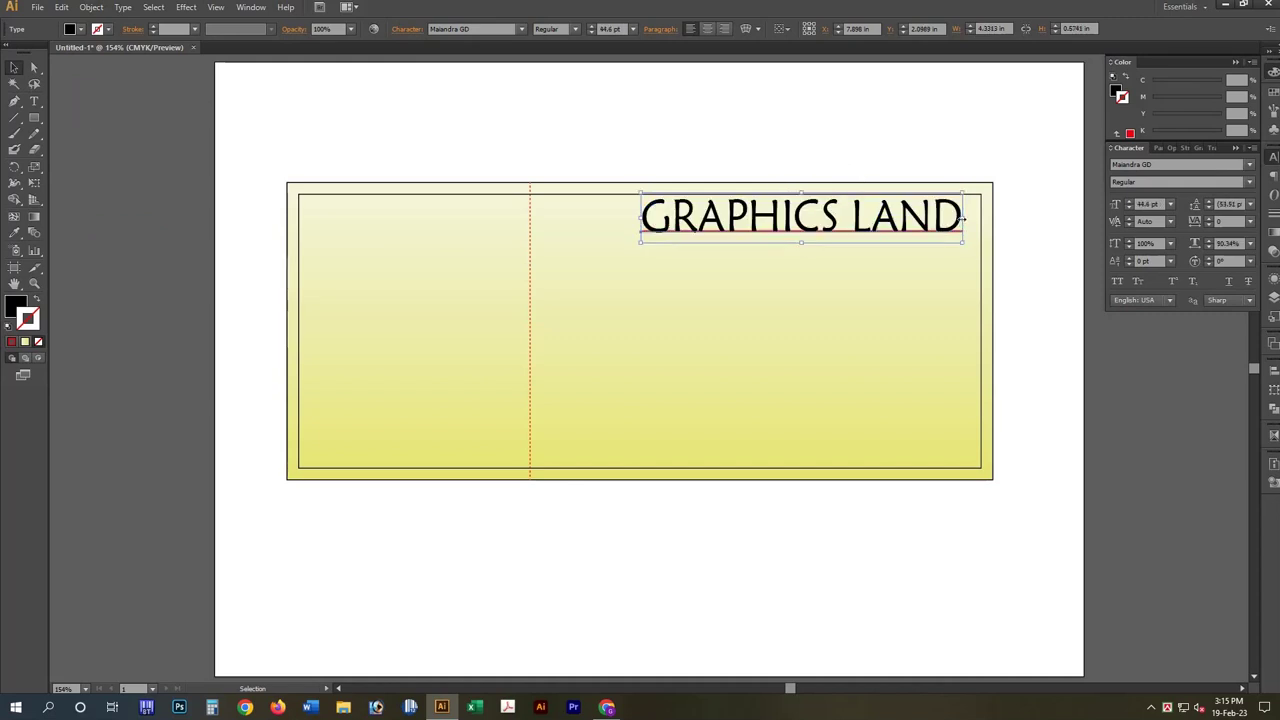
drag(948, 218, 907, 208)
key(ctrl+shift+a)
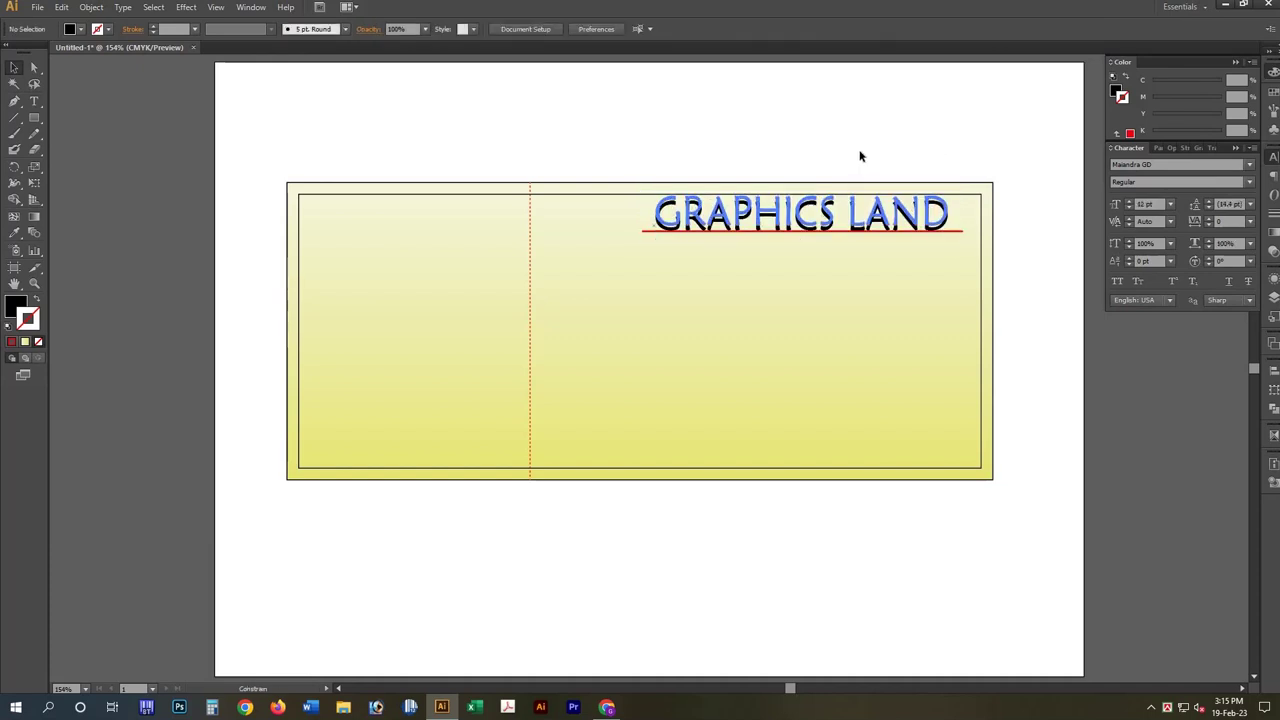
mouse_move(860, 158)
mouse_down()
mouse_move(857, 223)
mouse_move(850, 127)
mouse_up()
key(ctrl+shift+a)
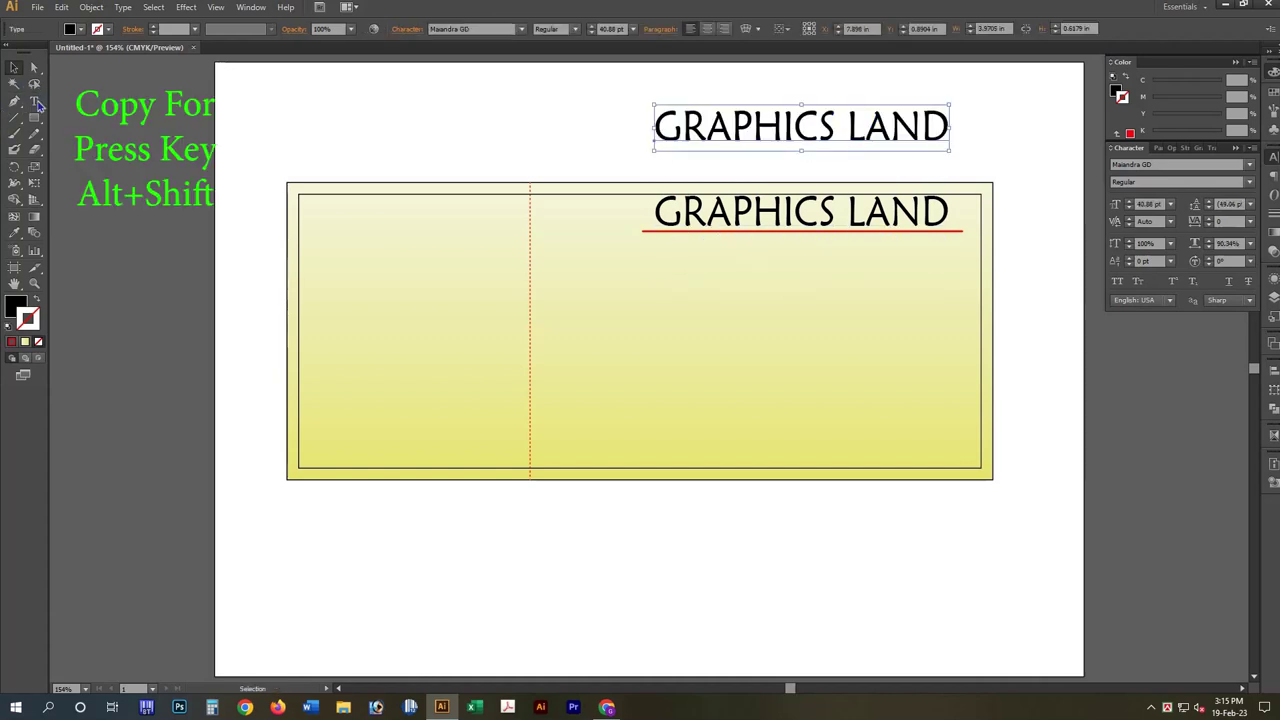
Step: Retype the copied title as the placeholder address line starting '00/0 YOUR ADDRESS'
key(t)
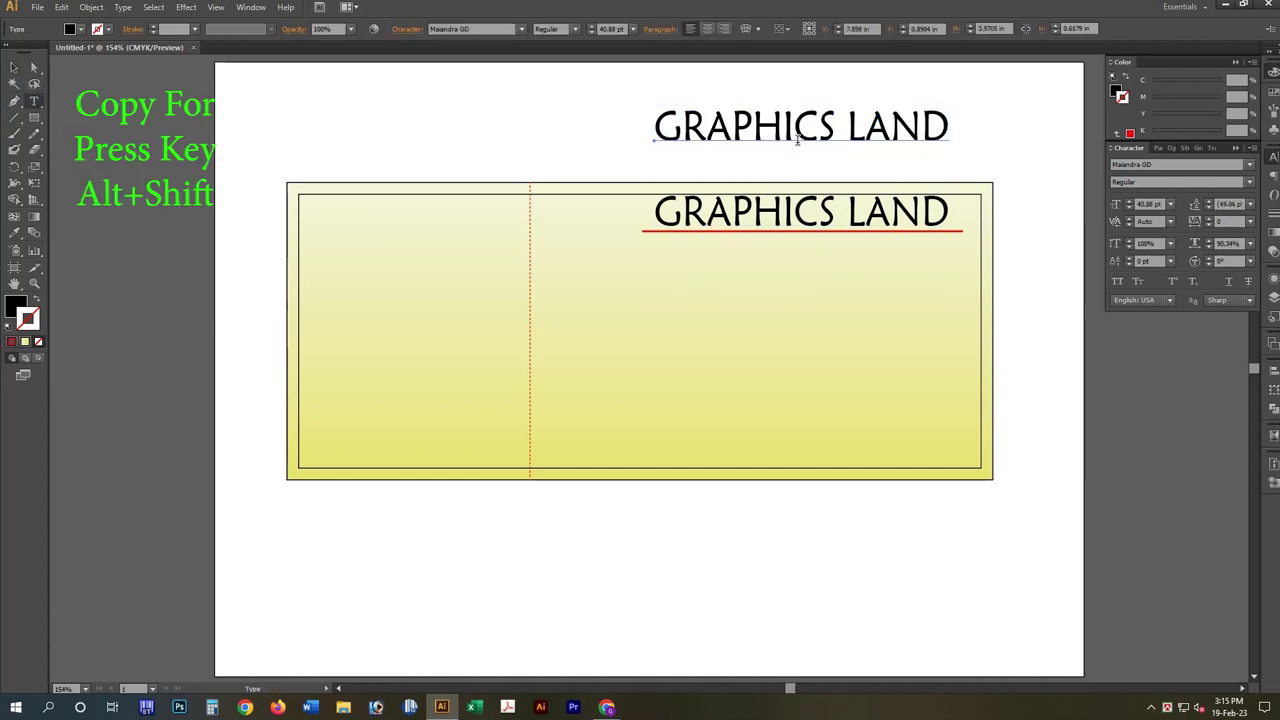
triple_click(797, 135)
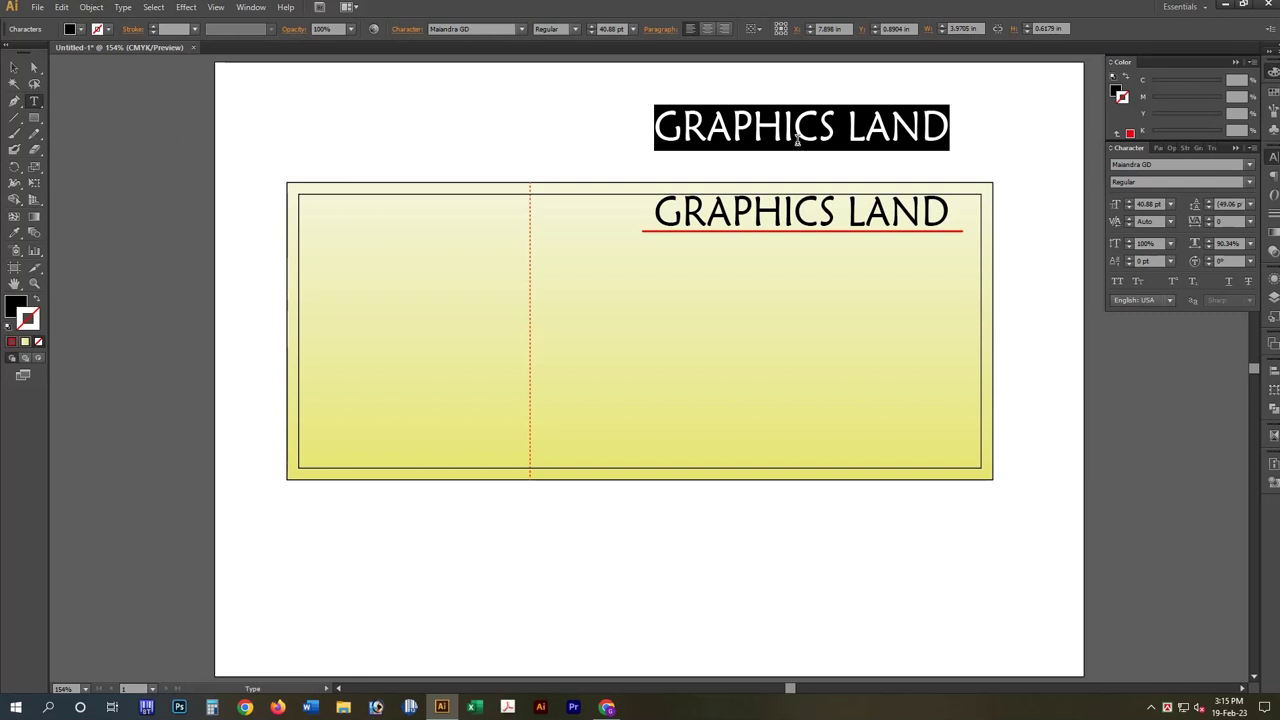
text(00)
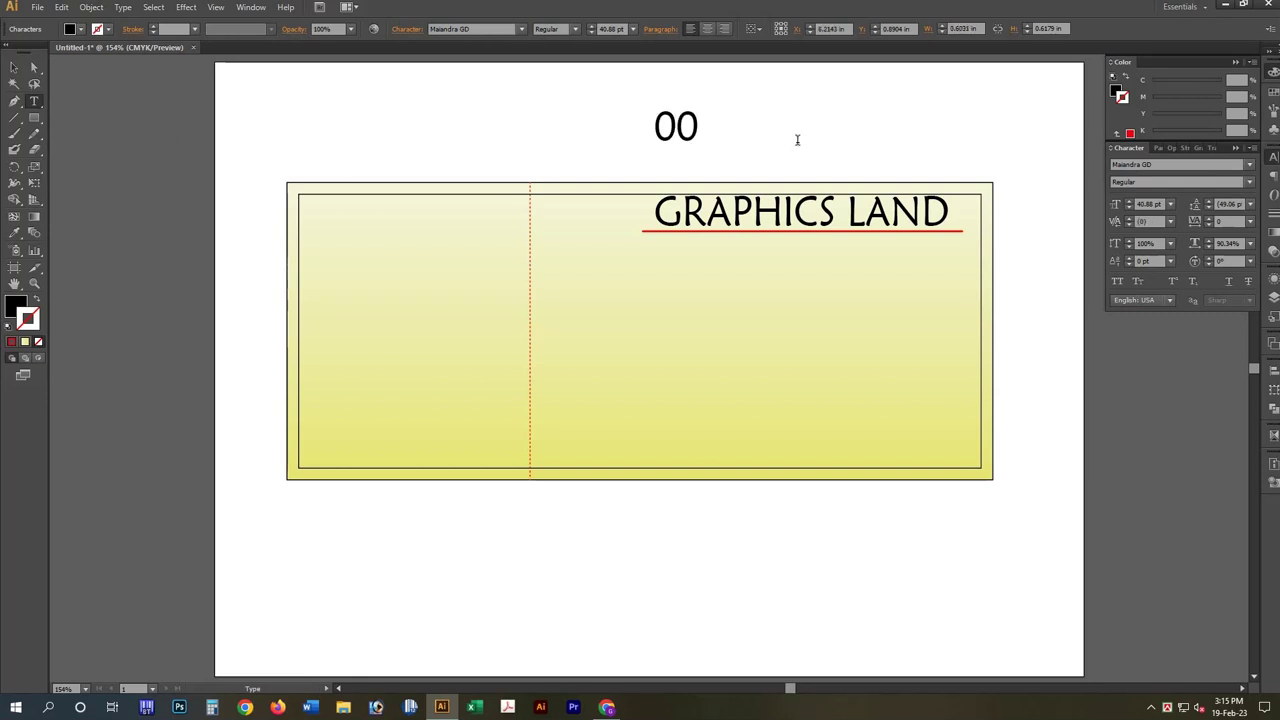
text(/0 )
text(YOU)
text(R ADDR)
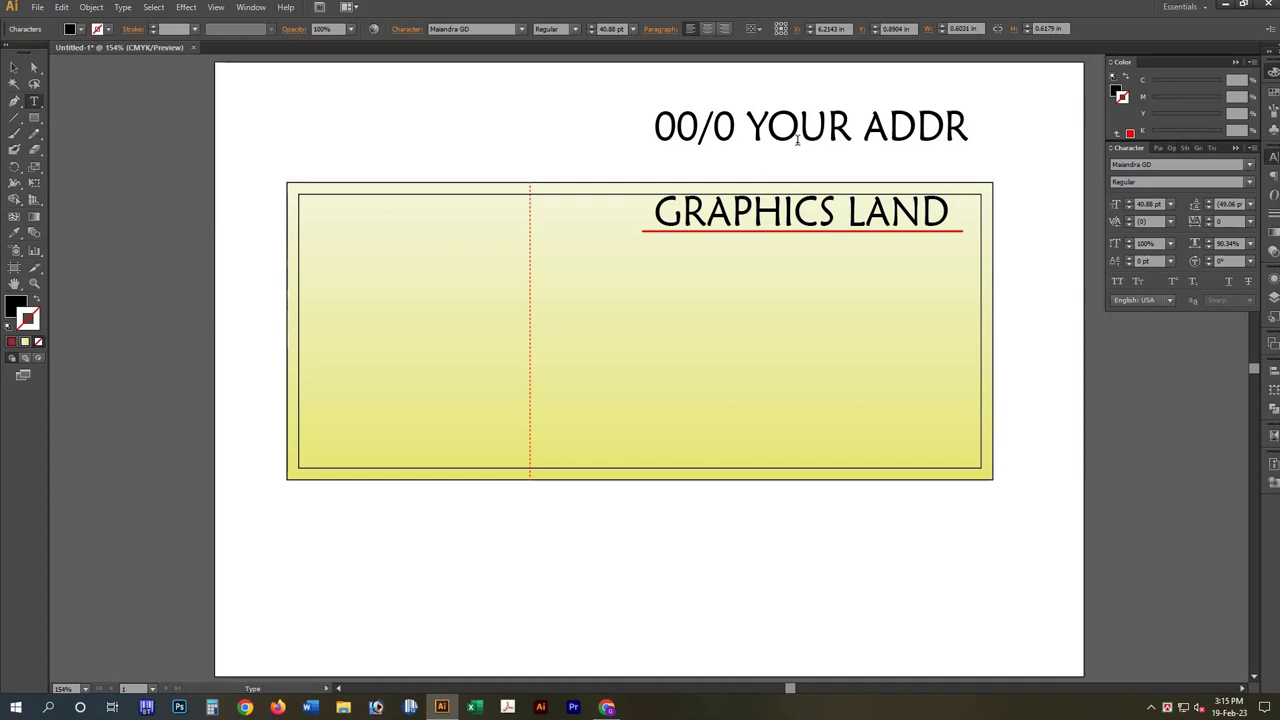
text(ESS)
text( DHA)
key(BackSpace)
key(BackSpace)
key(BackSpace)
text(Z)
key(BackSpace)
text(, D)
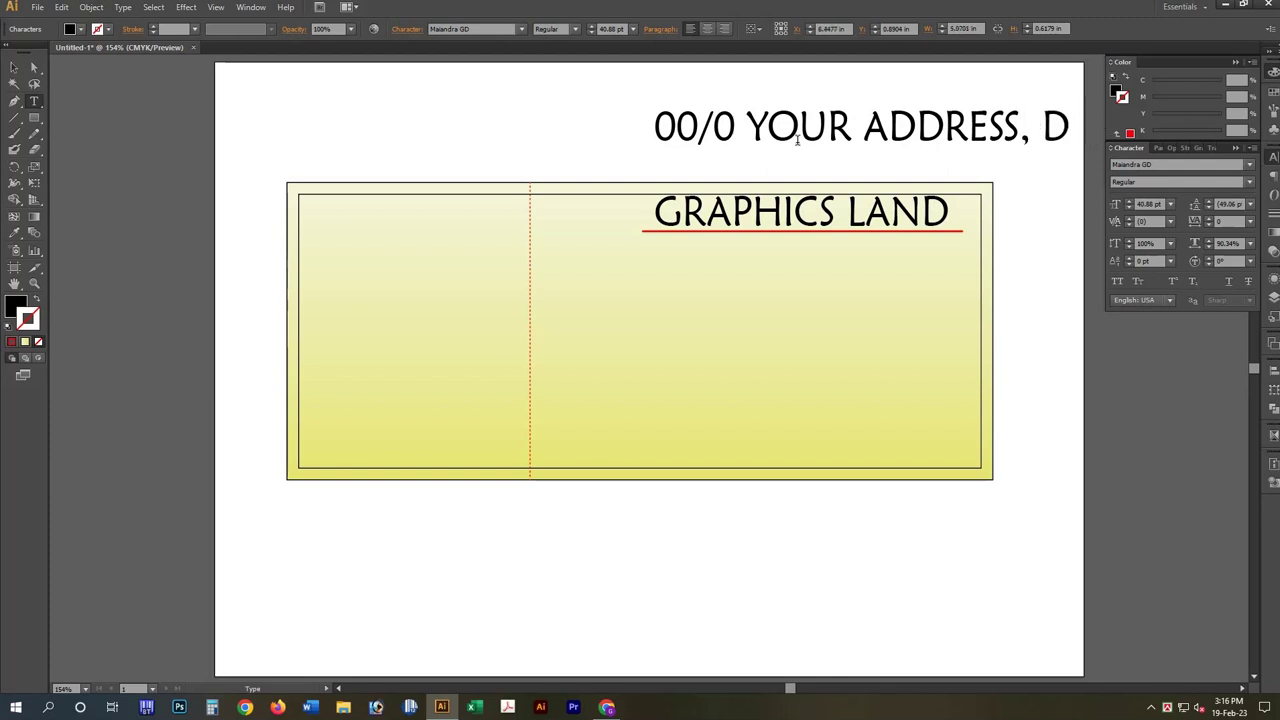
text(HA)
text(K)
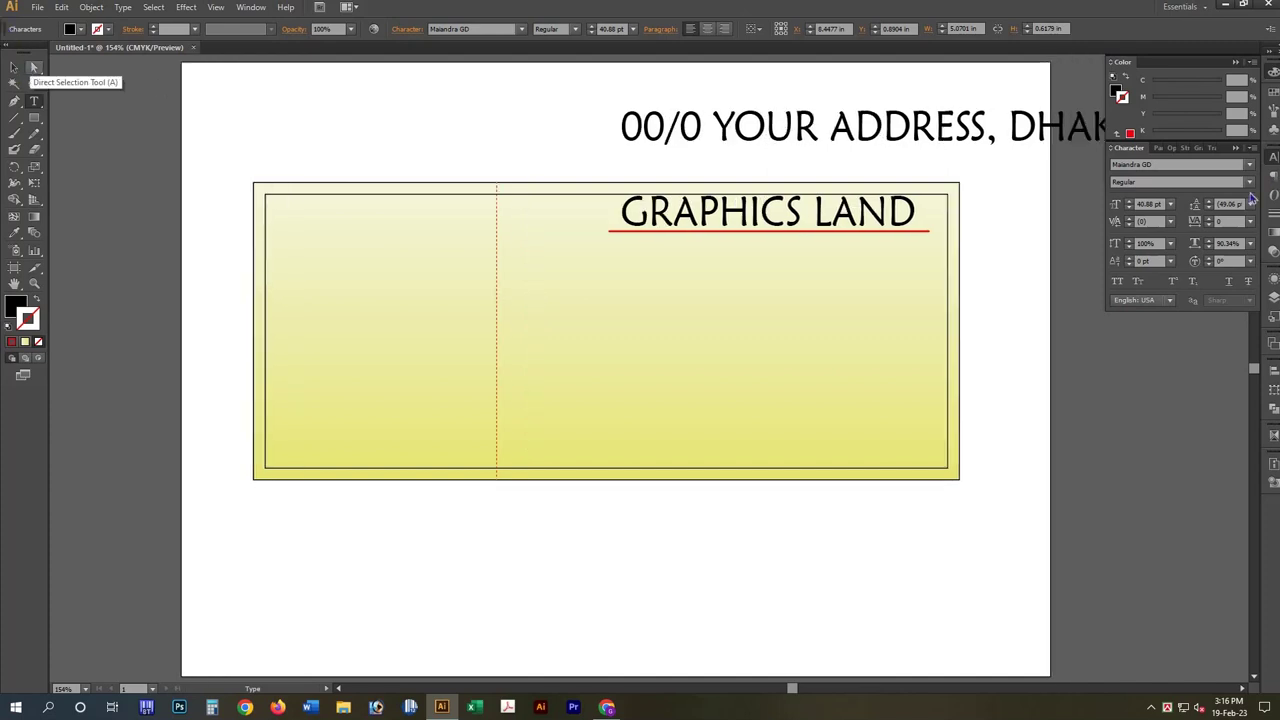
key(Escape)
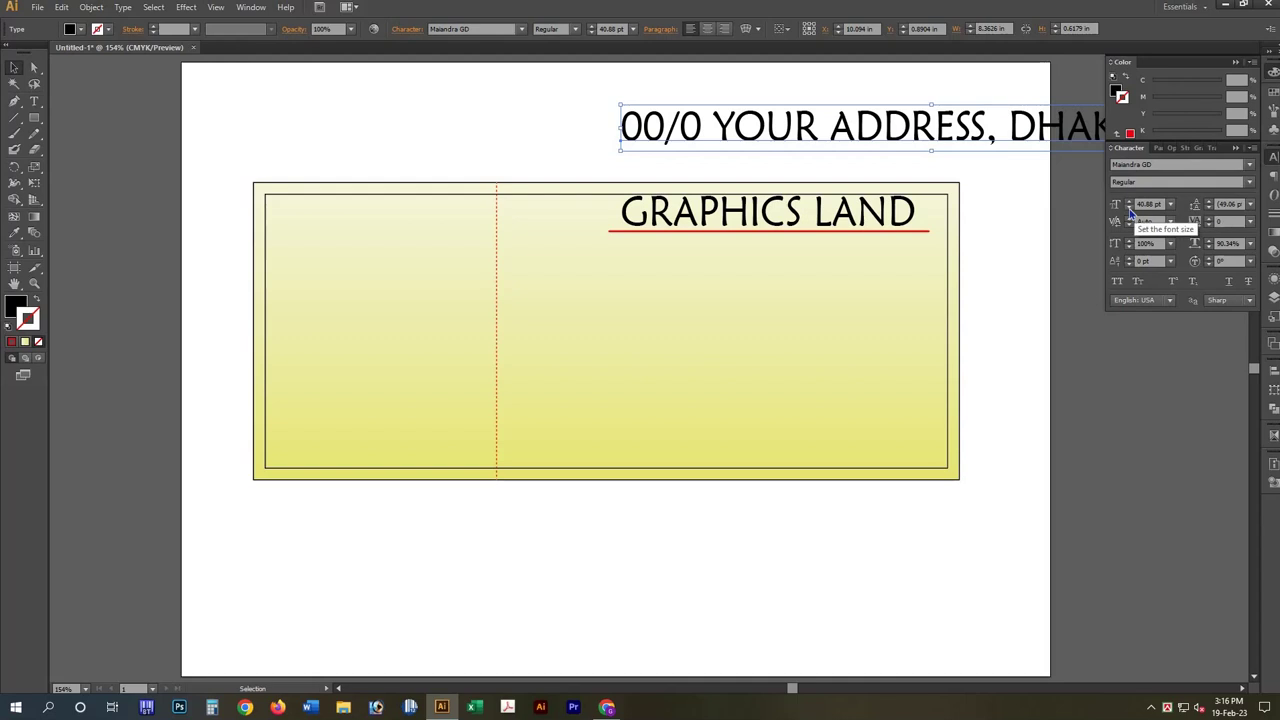
Step: Shrink the address text to 18 pt and move it left above the ticket
click(1130, 208)
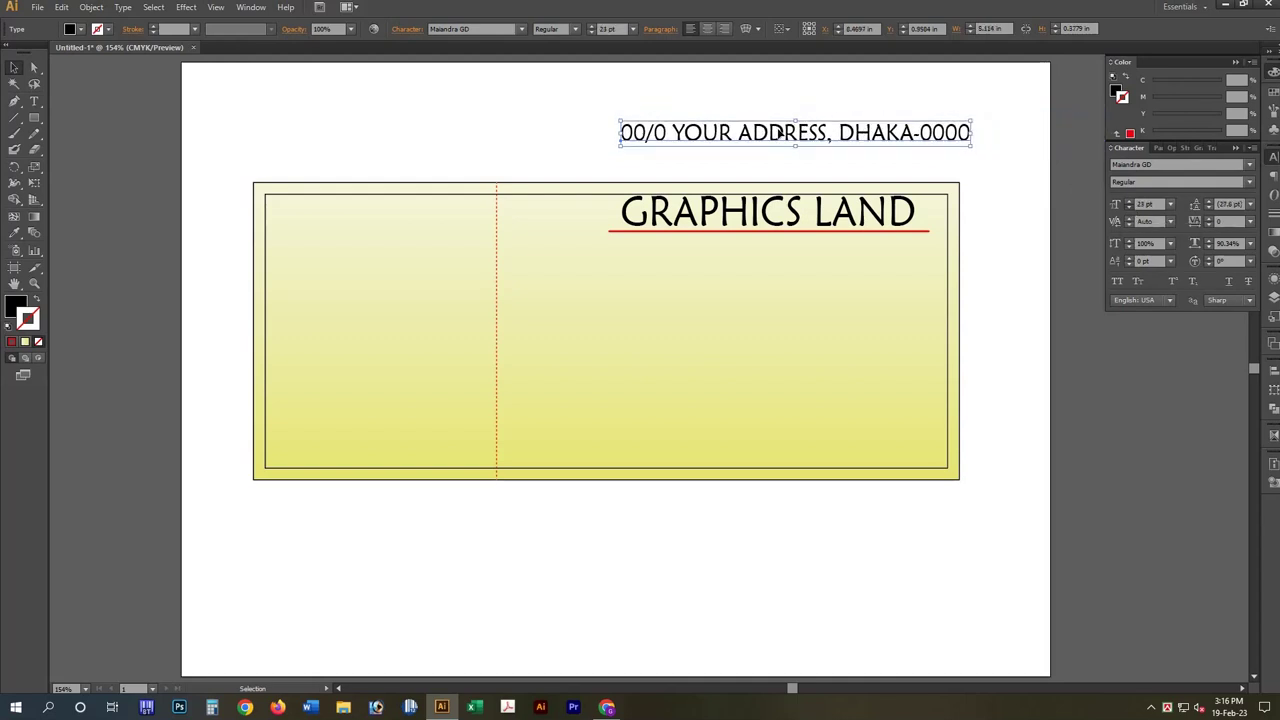
key(Down)
key(Down)
key(Down)
drag(779, 131, 596, 131)
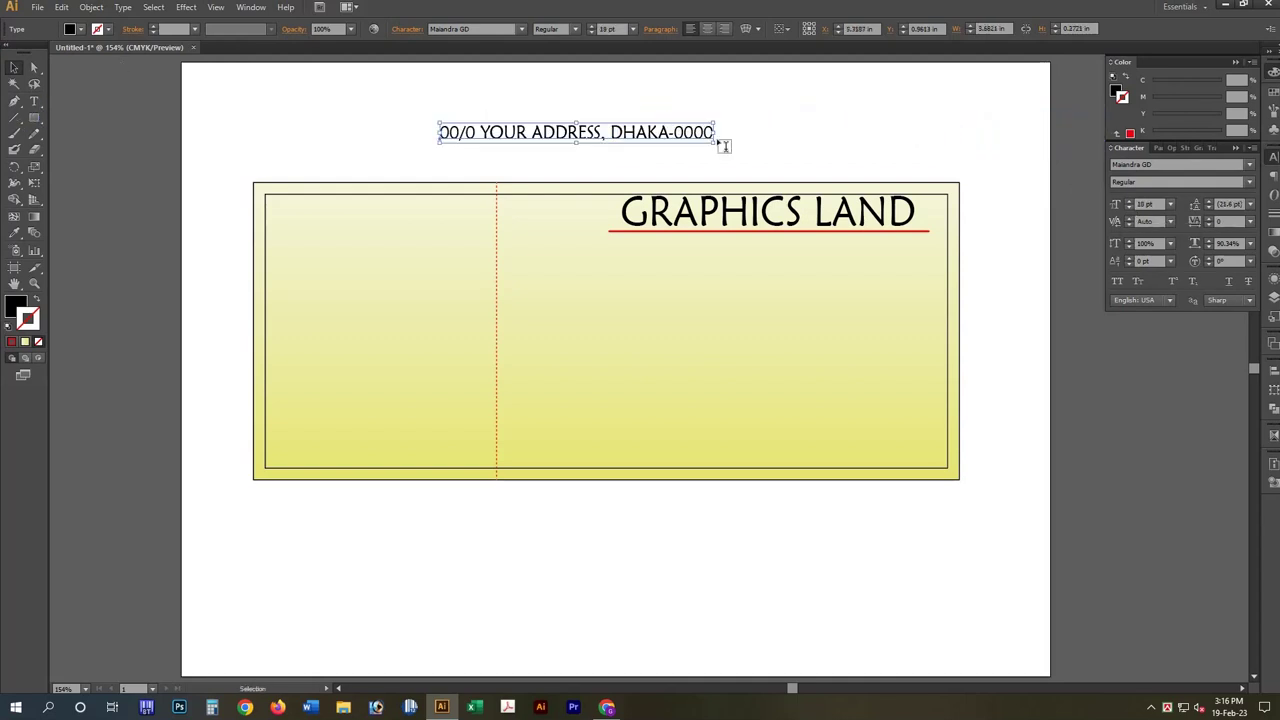
Step: Extend the address after DHAKA-0000 with ', BANGLADESH' and an e-mail address
double_click(709, 130)
drag(693, 132, 745, 139)
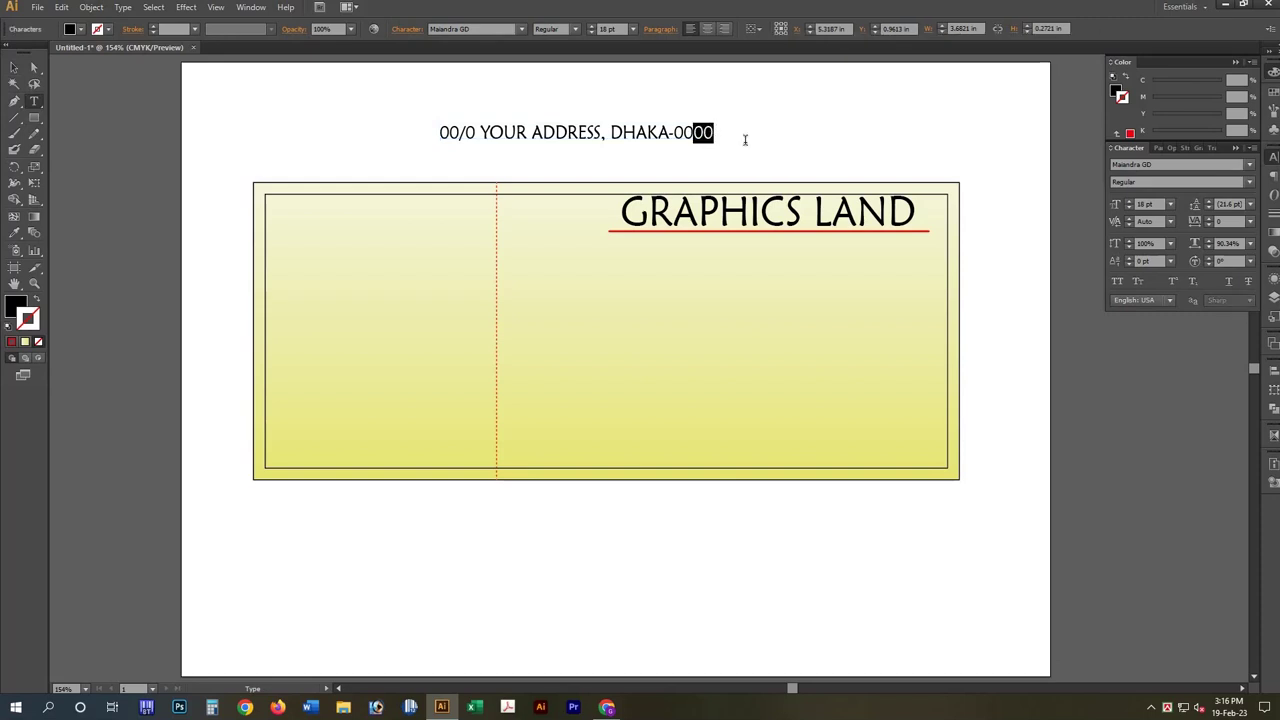
click(748, 147)
text(, B)
text(ANGLADE)
text(SH. E-)
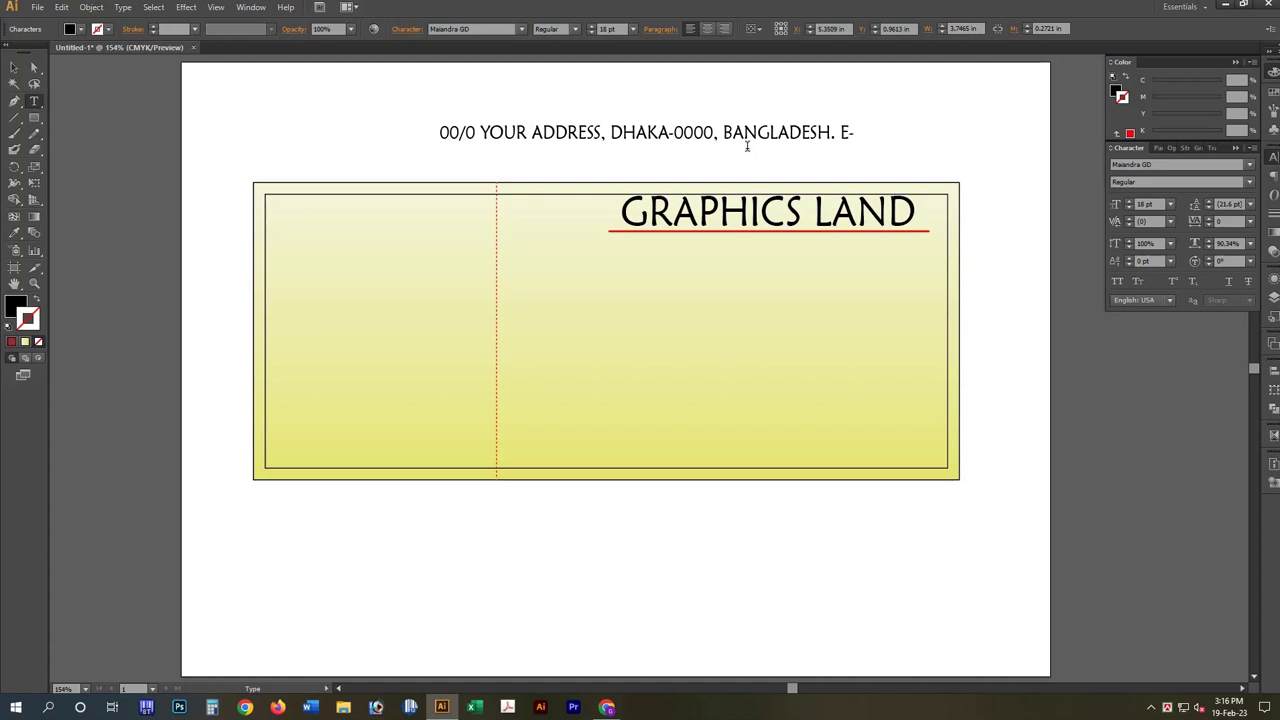
key(BackSpace)
key(BackSpace)
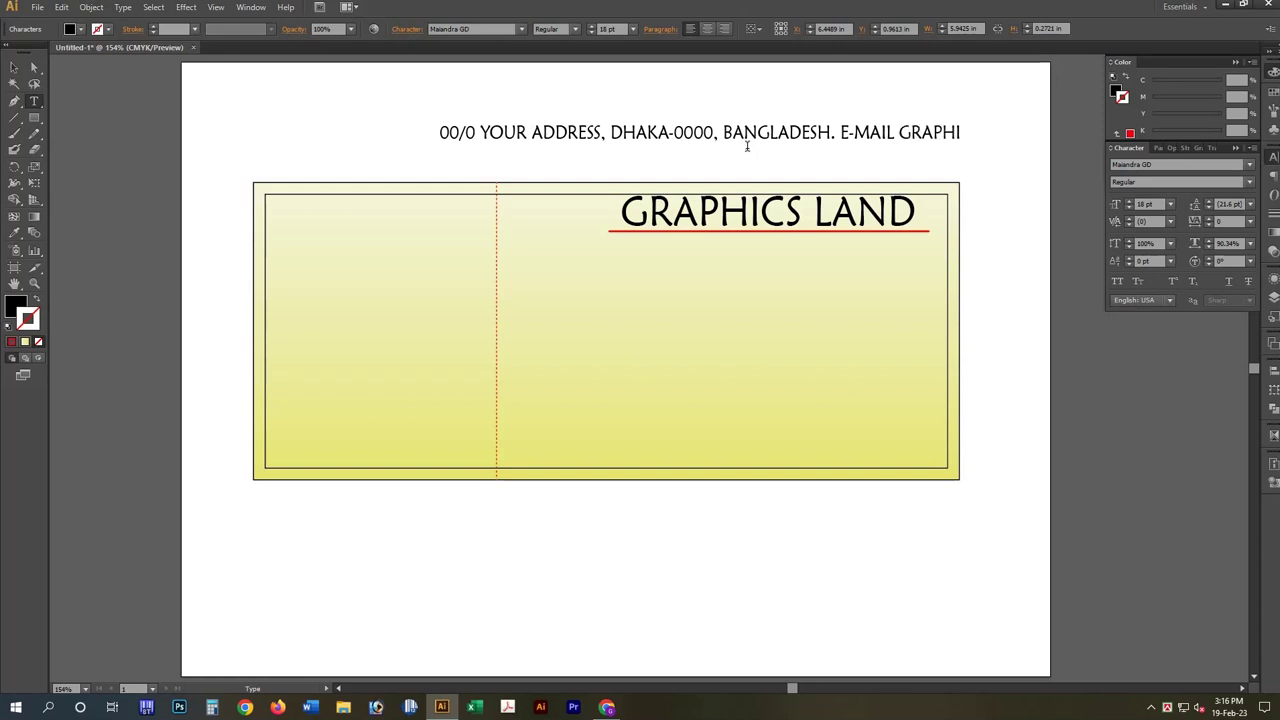
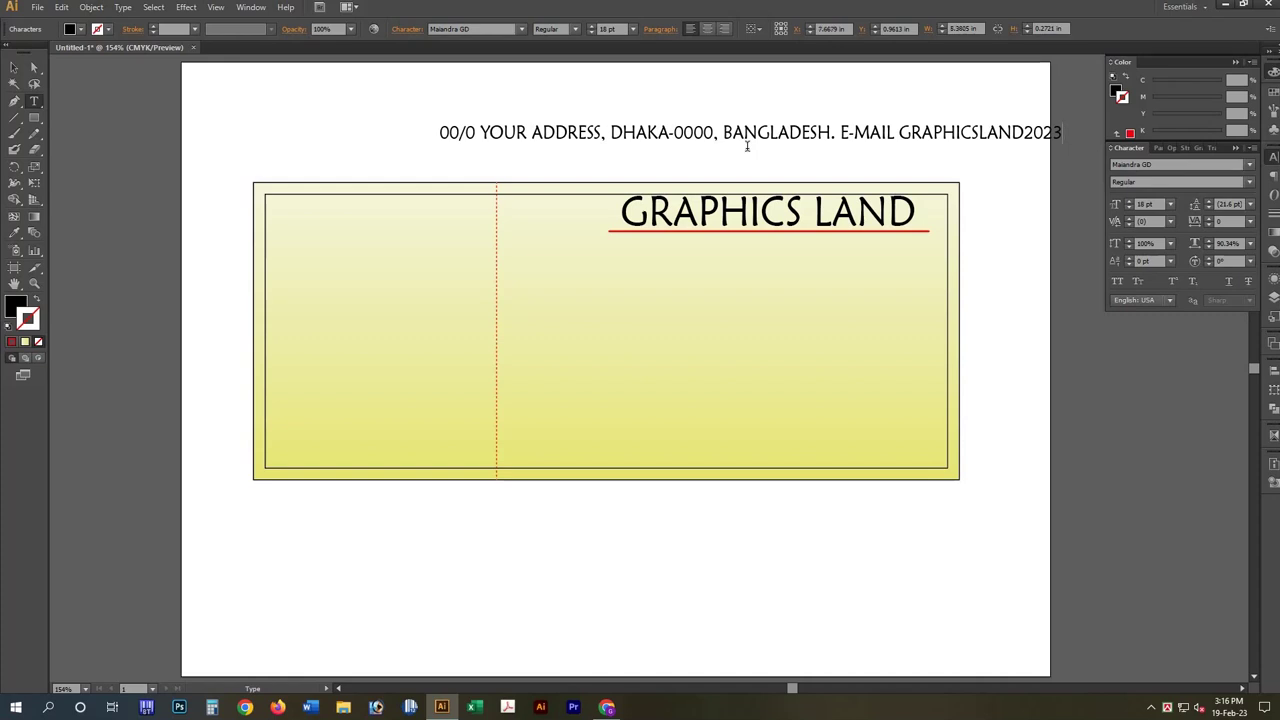
Step: Reduce the finished address line's font size to 15 pt
click(14, 67)
key(ctrl+z)
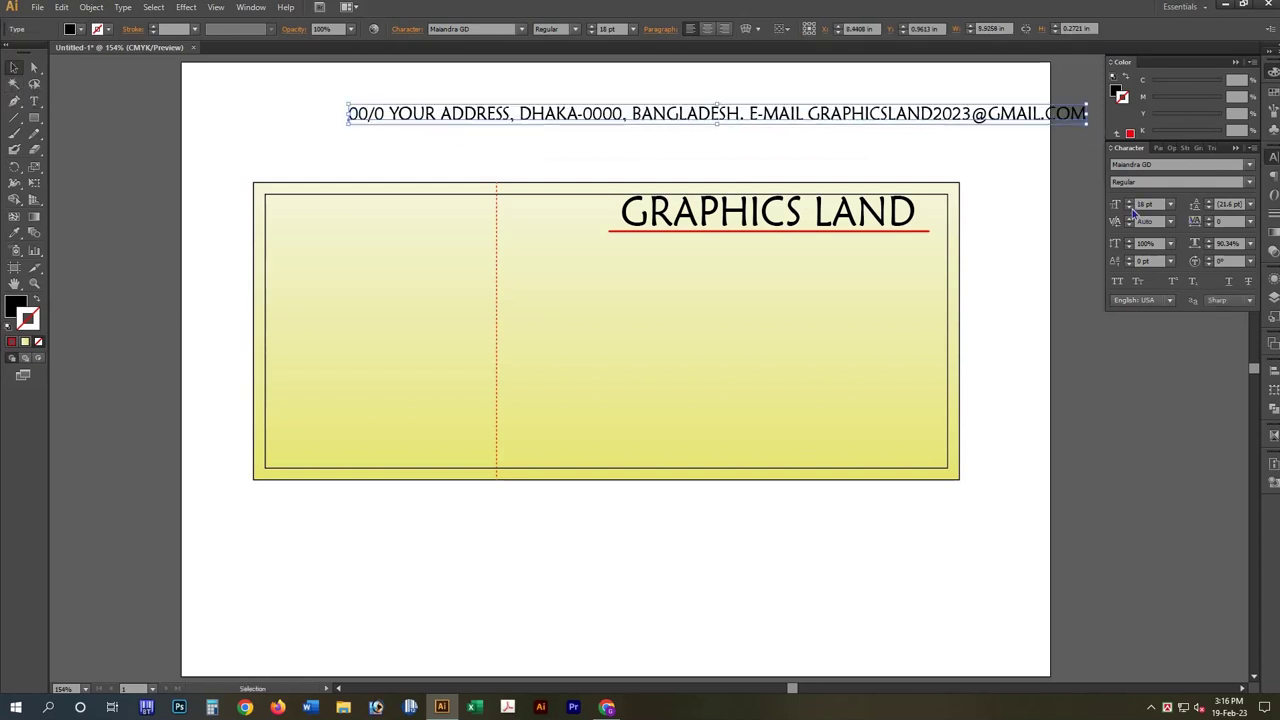
click(1130, 208)
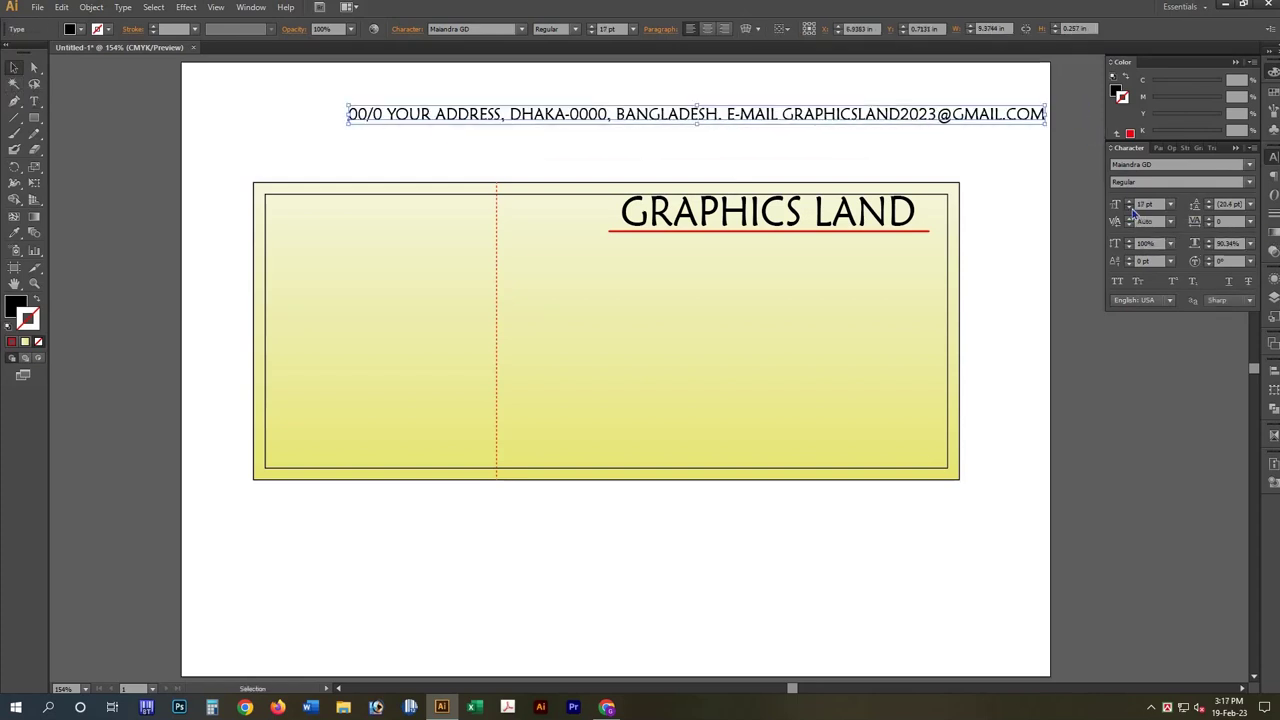
click(1130, 208)
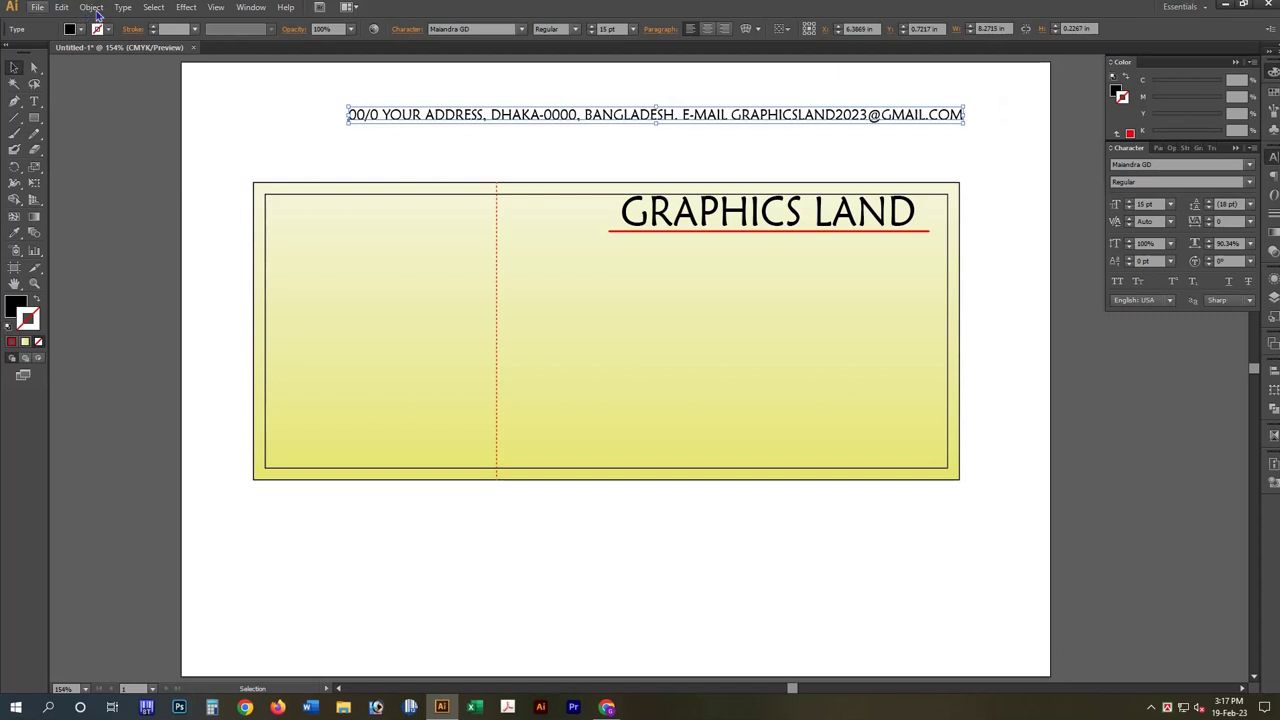
Step: Convert the address line to Title Case via Type > Change Case
click(91, 7)
click(122, 7)
mouse_move(156, 184)
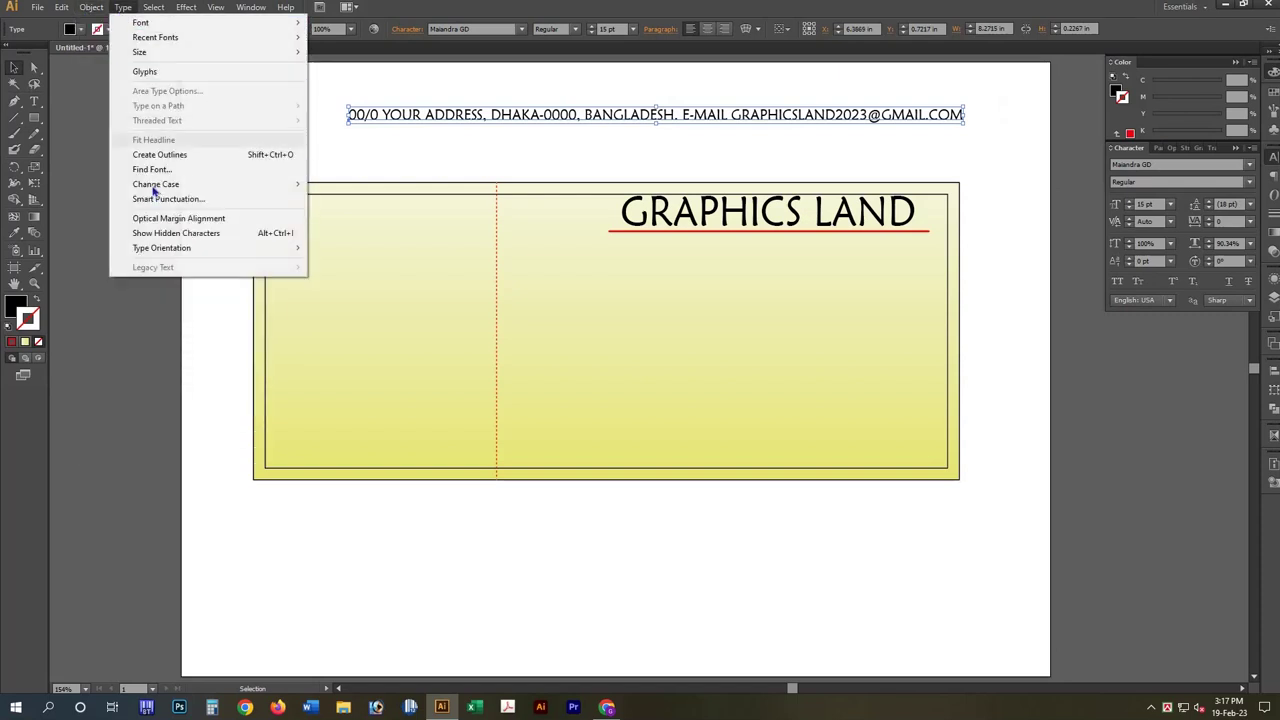
click(340, 214)
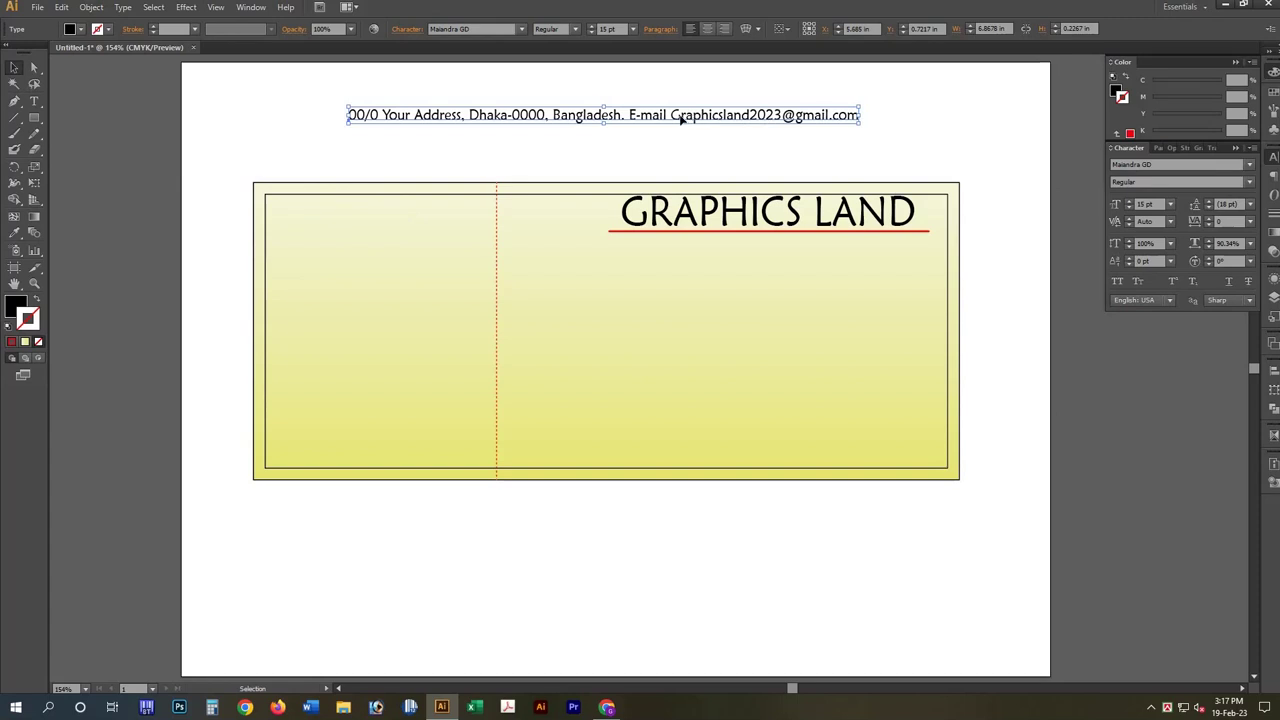
Step: Change the e-mail part of the address to lowercase
click(34, 101)
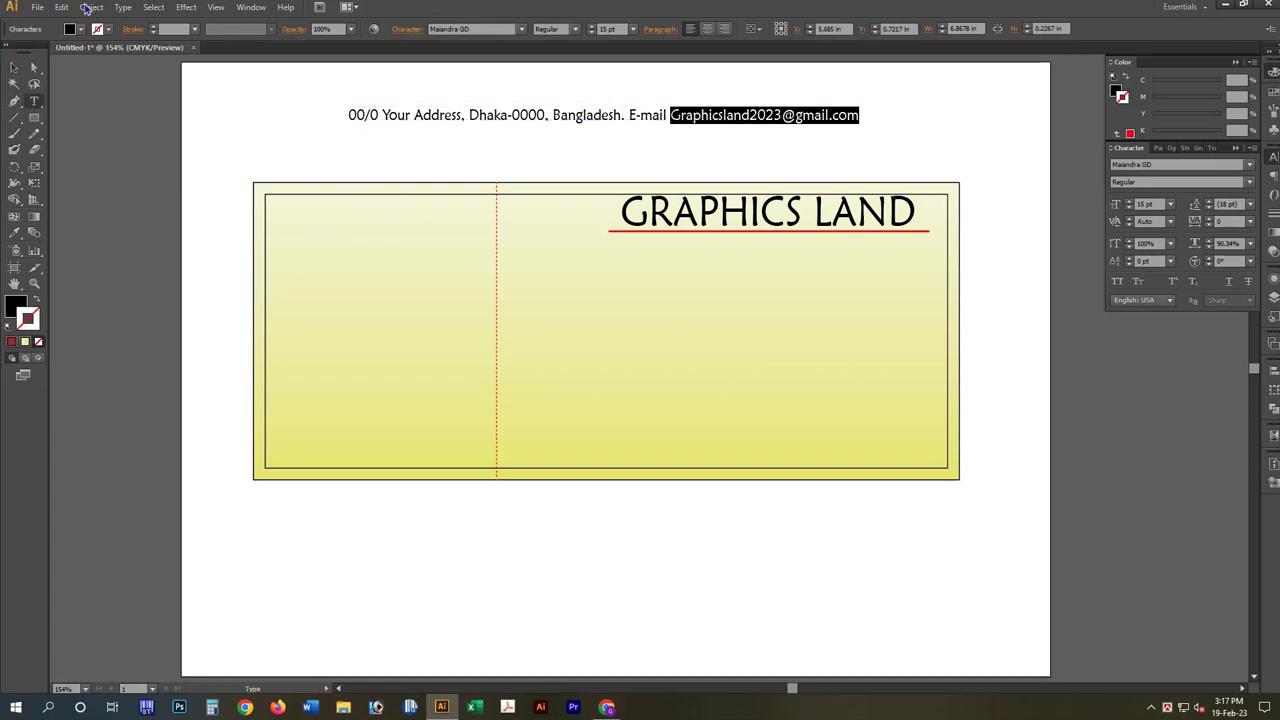
key(alt+t)
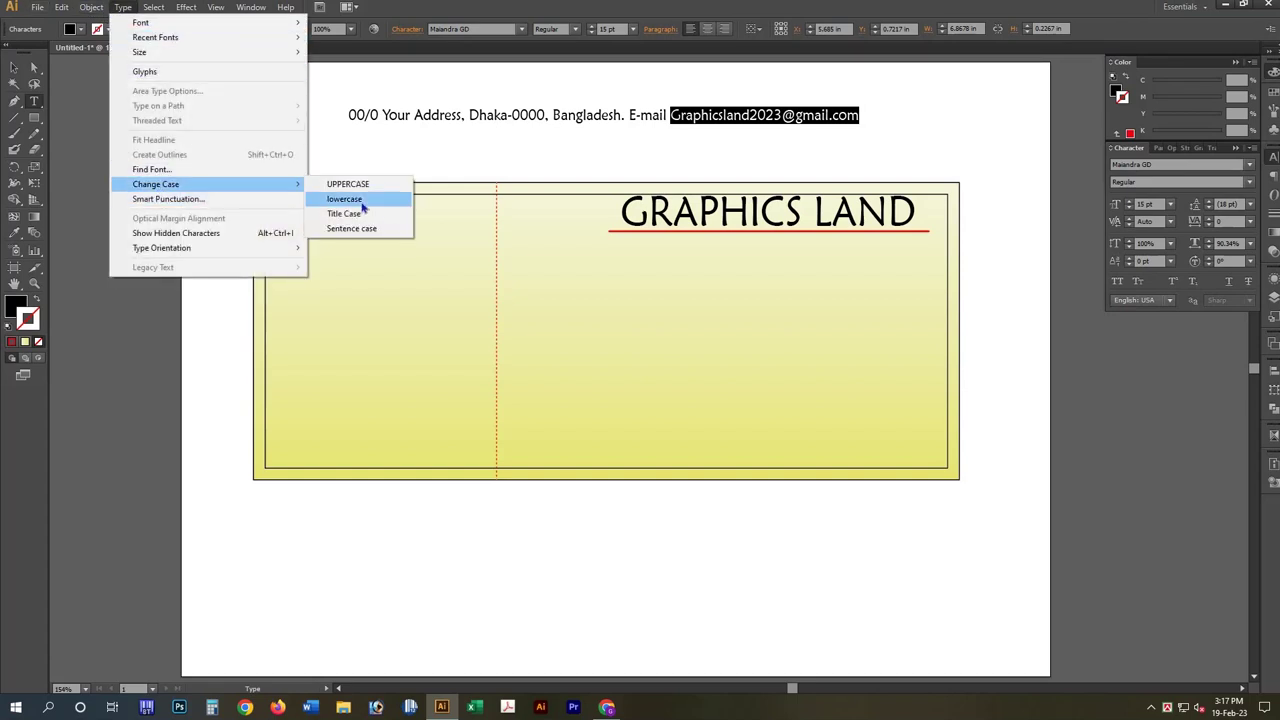
click(358, 199)
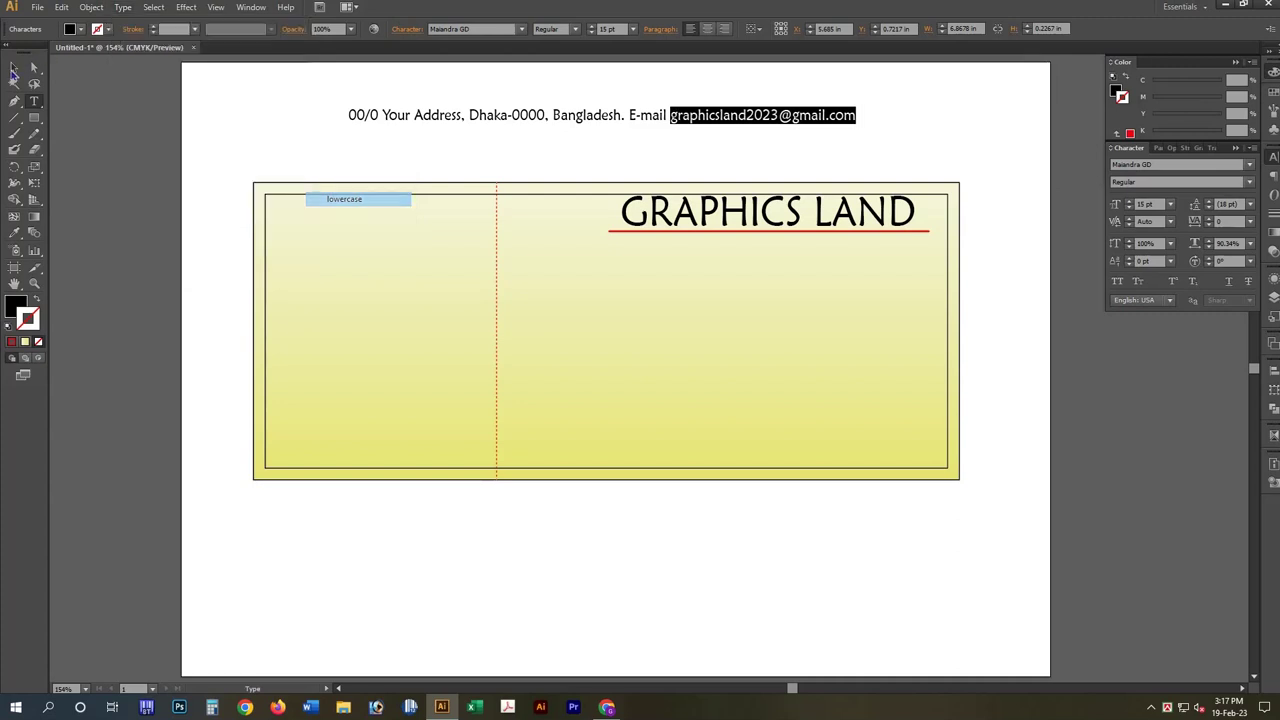
key(Escape)
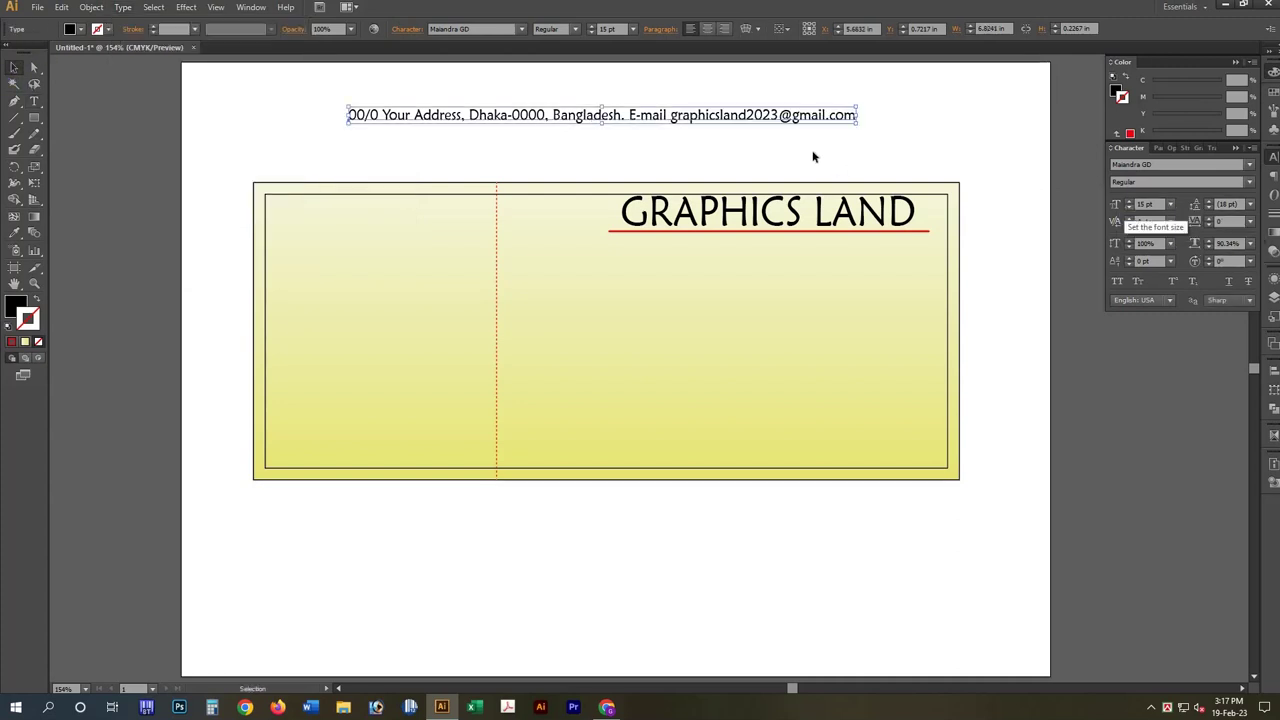
Step: Shrink the address to 13 pt, add a closing period, and place it under GRAPHICS LAND's red line
key(ctrl+shift+comma)
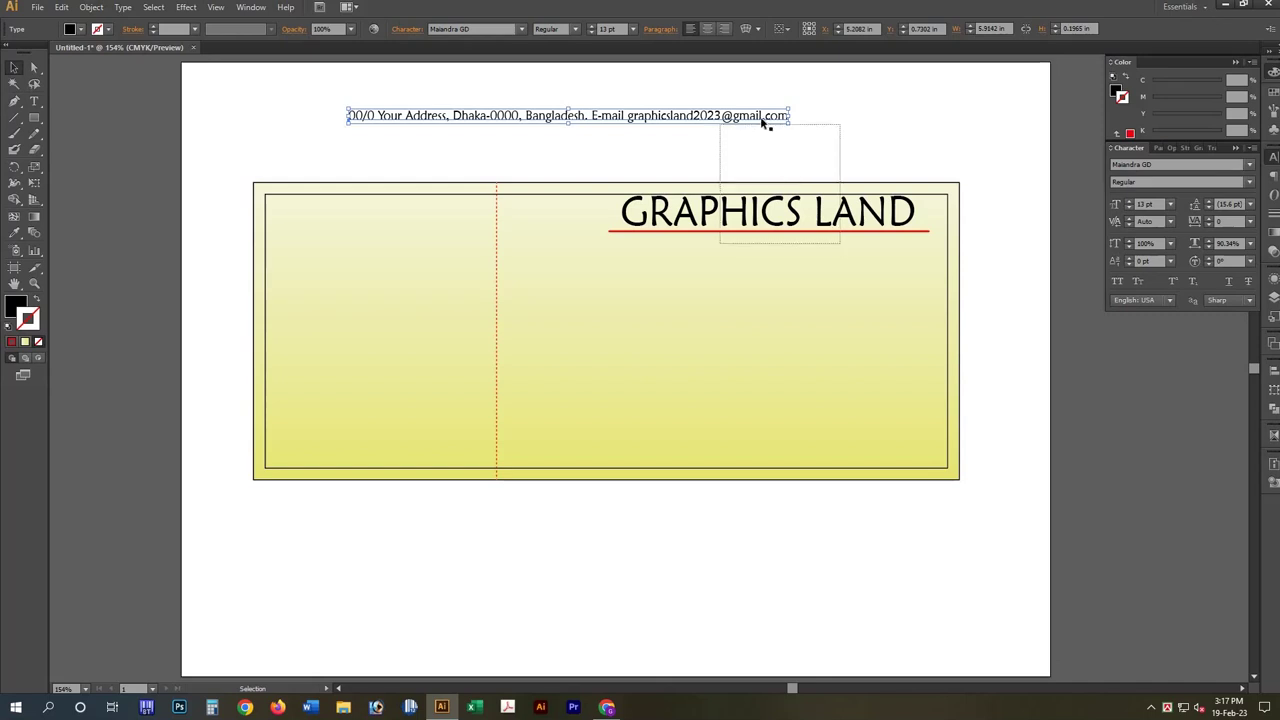
double_click(766, 118)
text(.)
key(Escape)
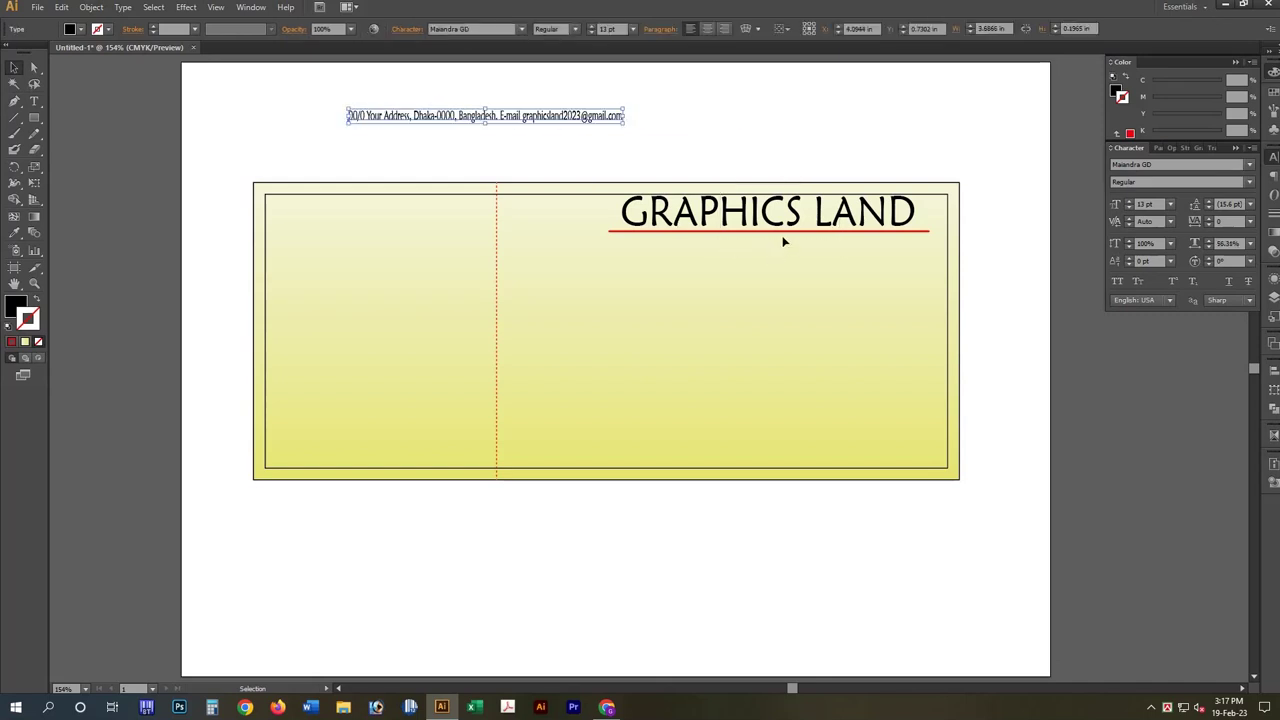
mouse_move(558, 116)
mouse_down()
mouse_move(773, 243)
mouse_move(932, 241)
mouse_up()
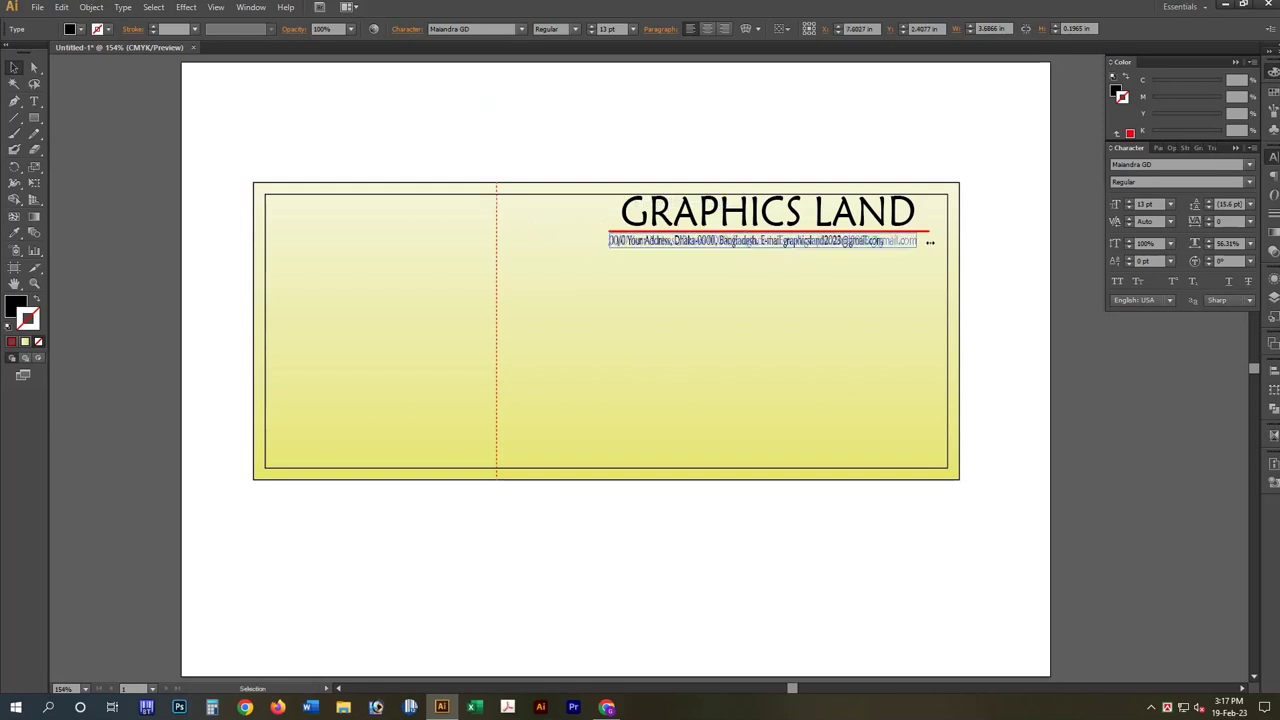
key(ctrl+shift+a)
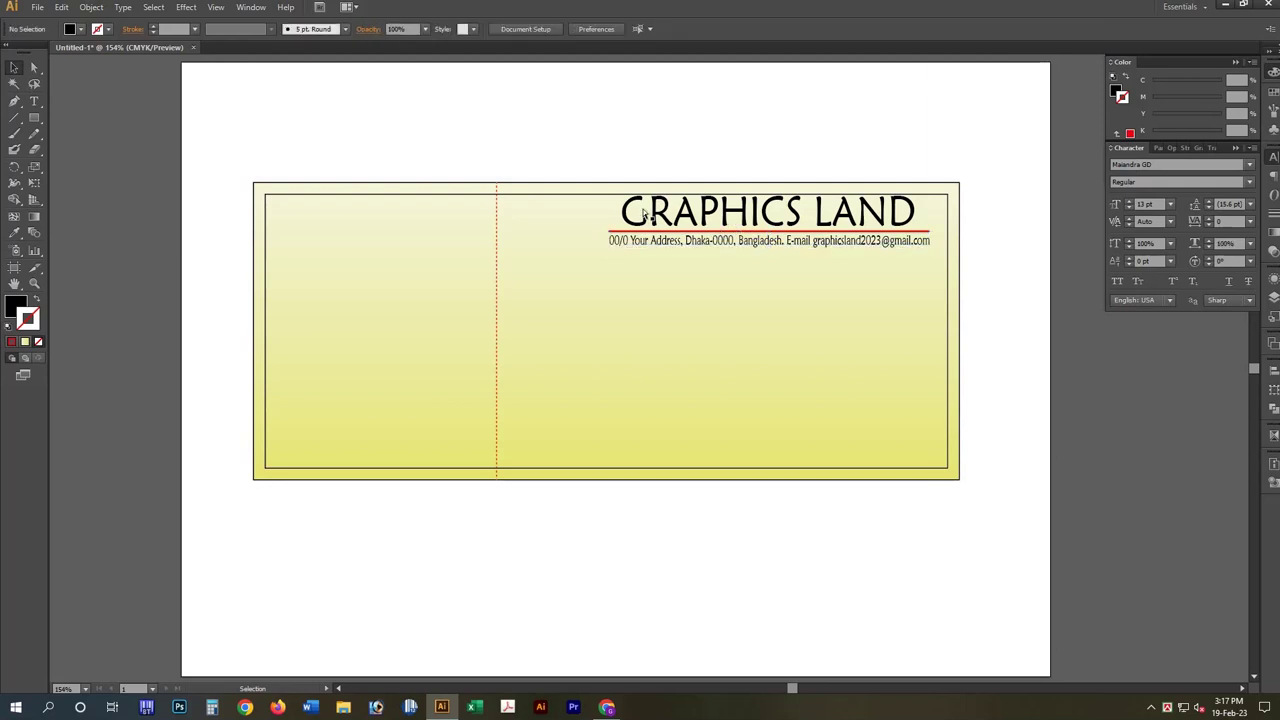
Step: Zoom into the header and stretch GRAPHICS LAND to about 4.36 in wide across the red underline
drag(574, 179, 981, 300)
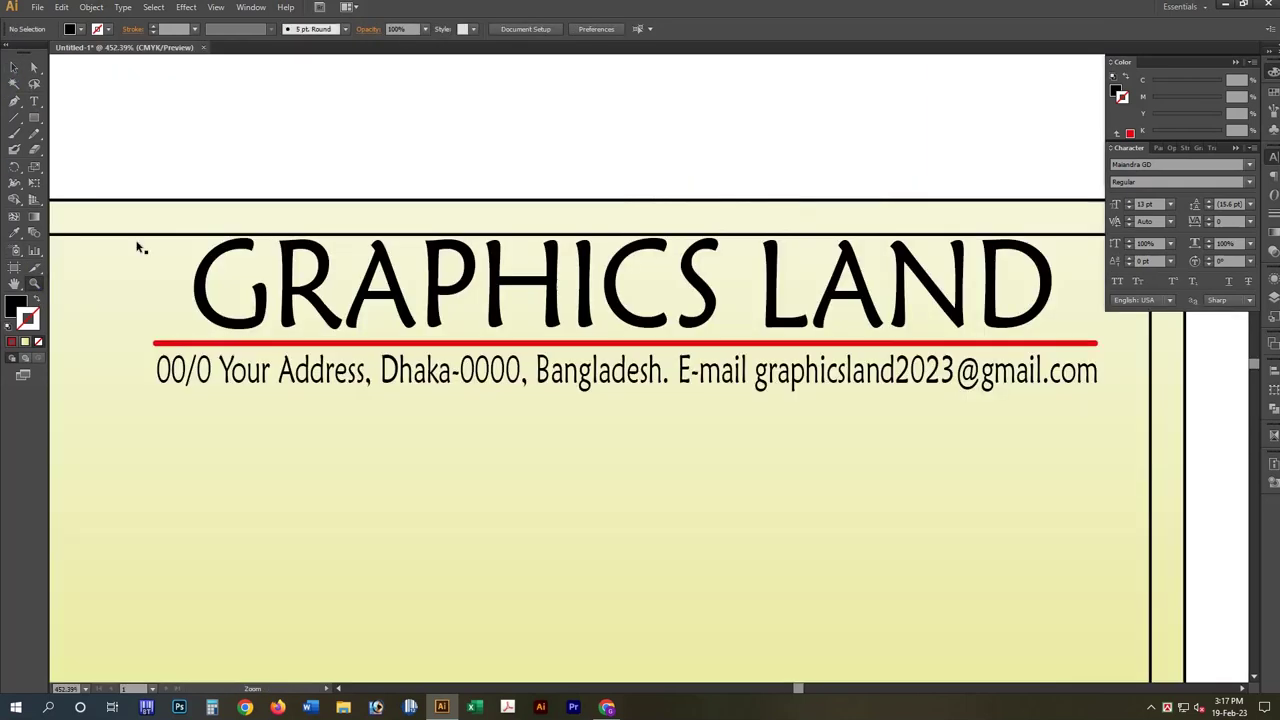
key(v)
click(668, 365)
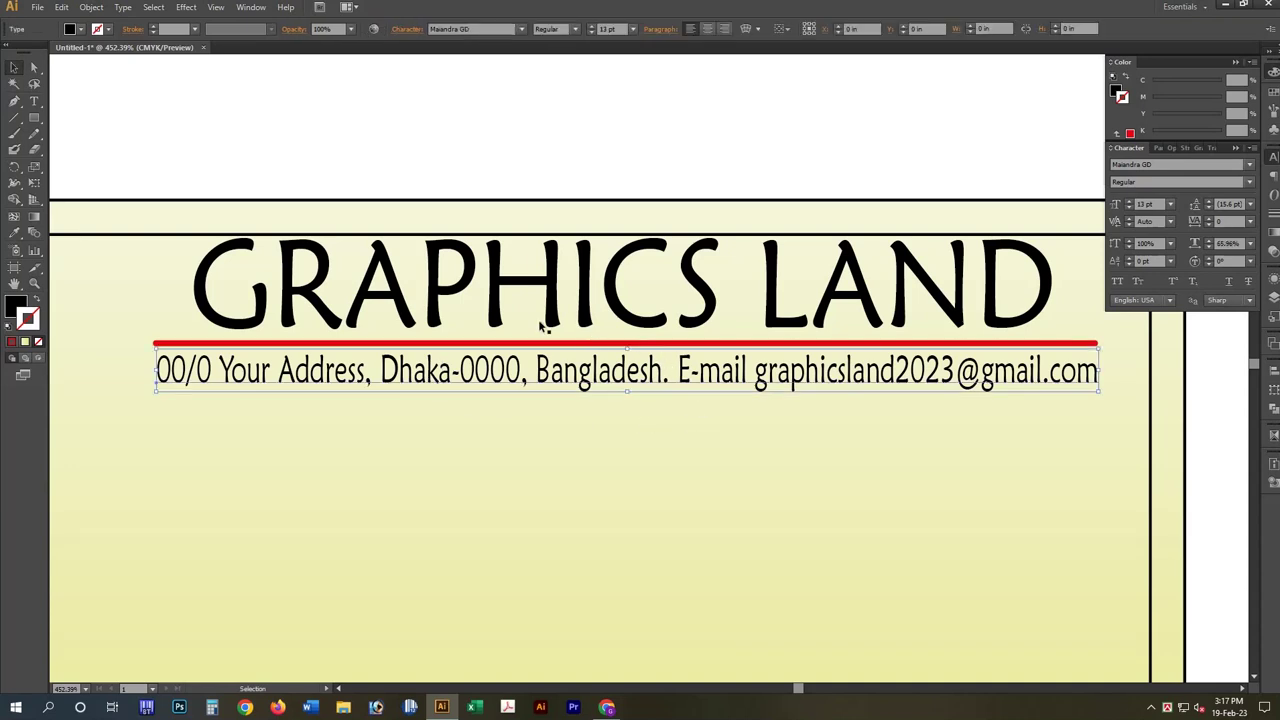
click(1058, 288)
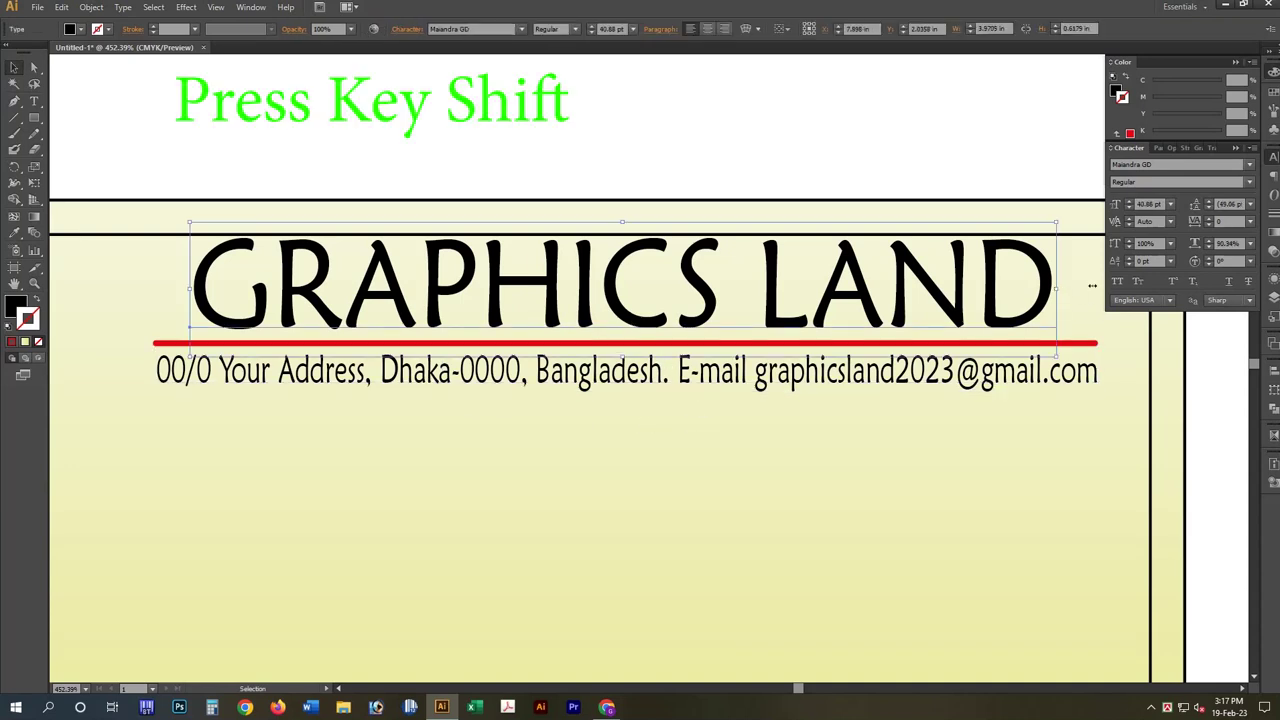
drag(1097, 284, 1098, 286)
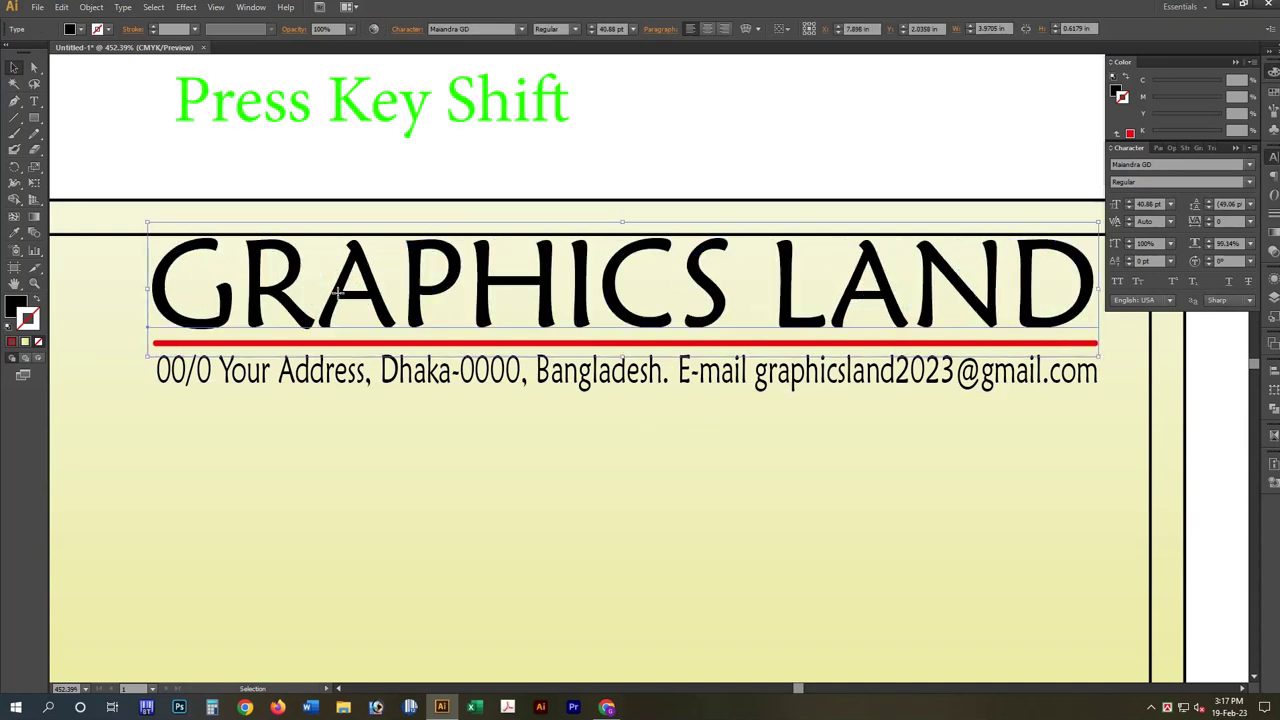
click(460, 144)
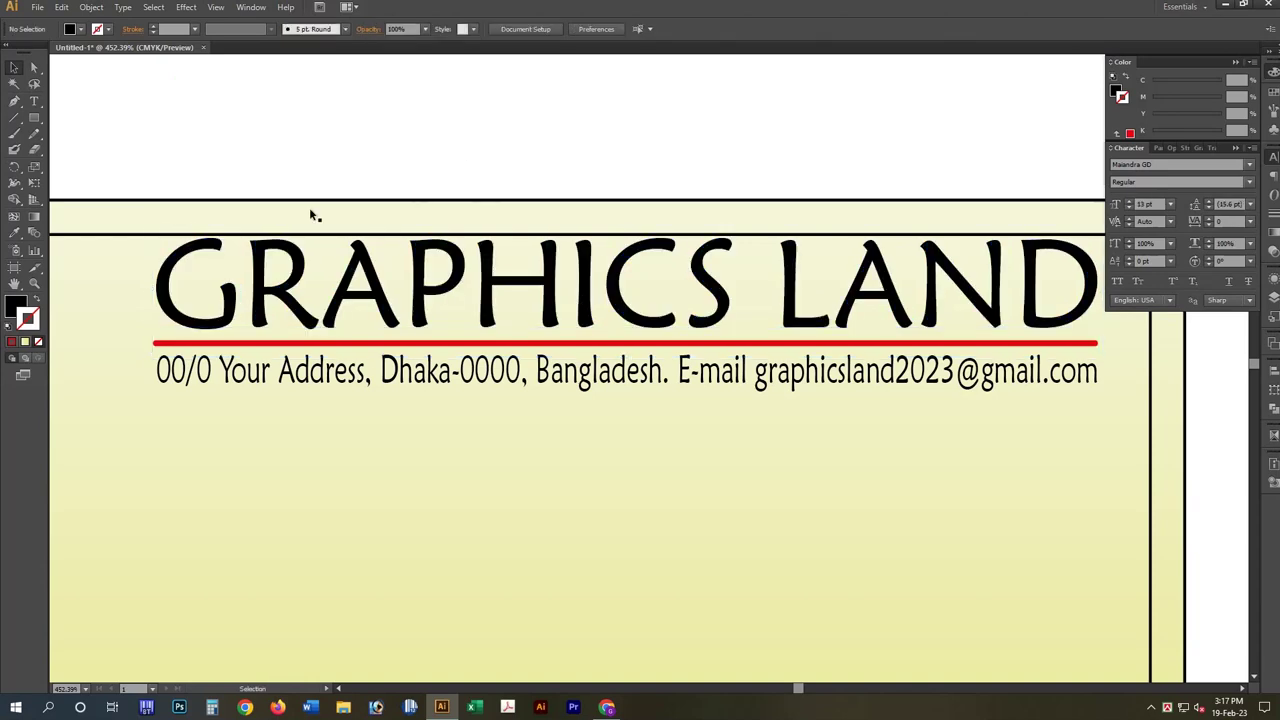
click(318, 280)
Step: Copy the GRAPHICS LAND heading and paste the copy in front
click(61, 7)
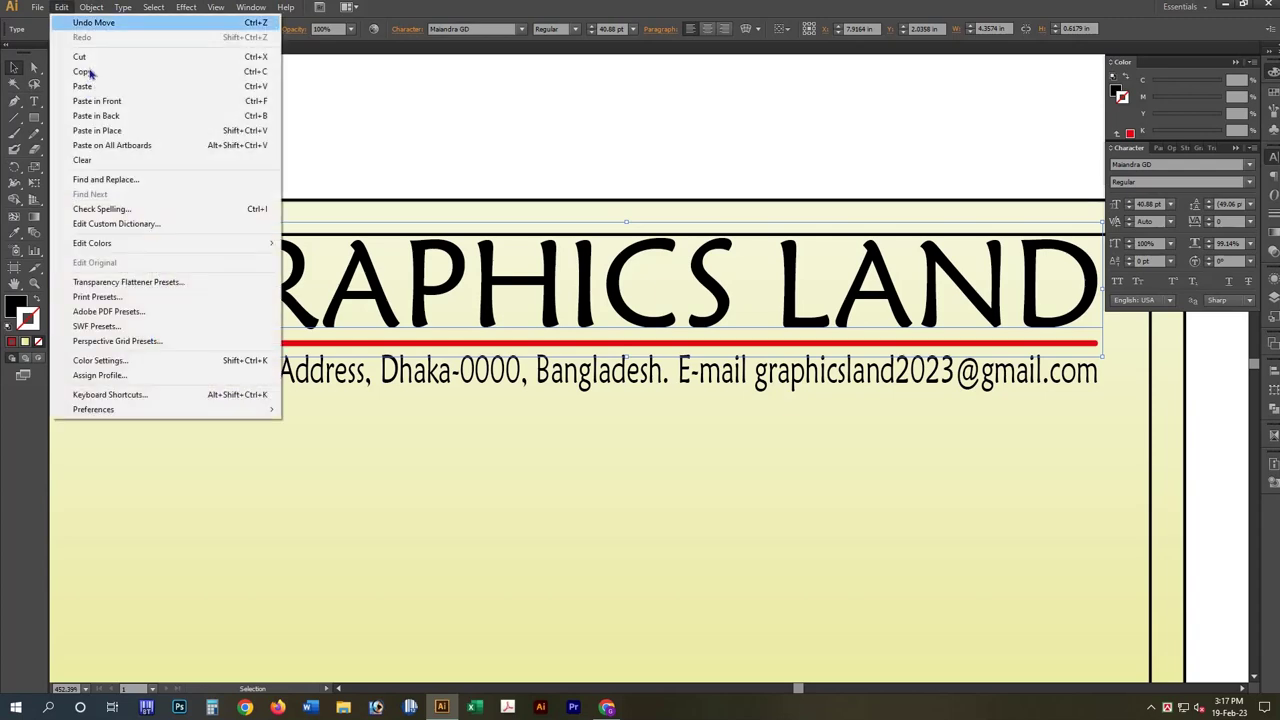
click(82, 71)
click(61, 7)
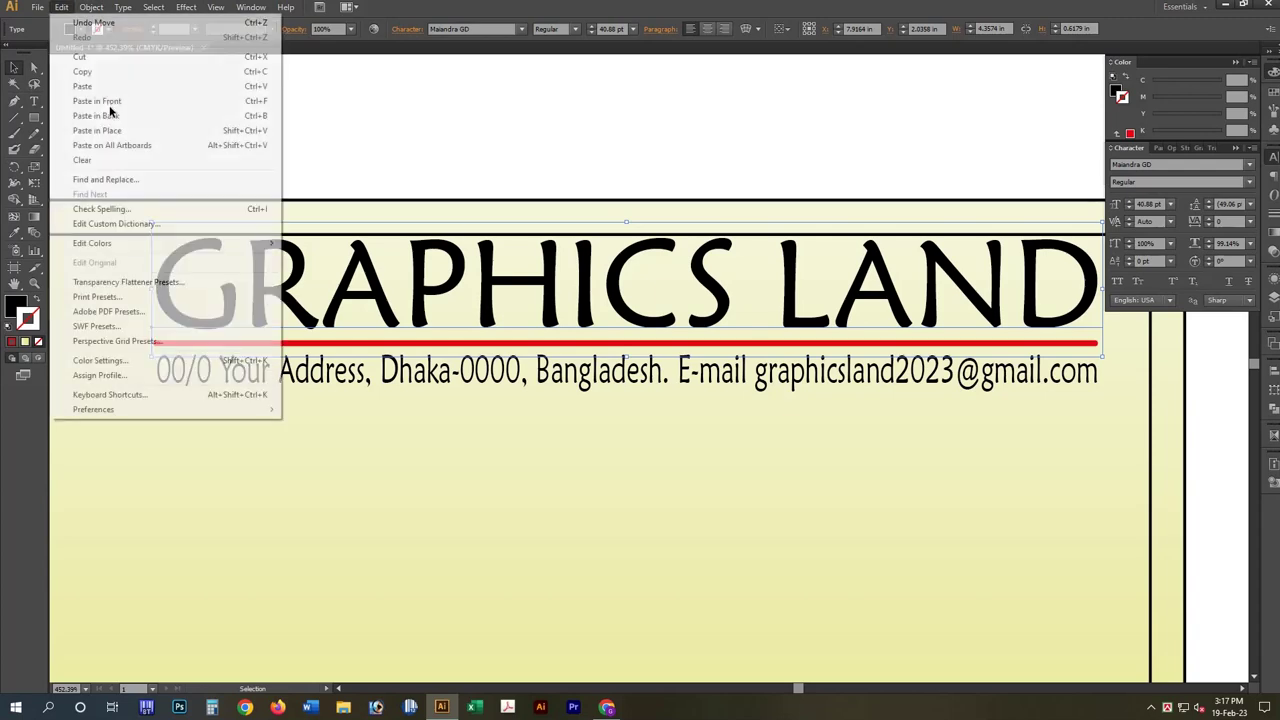
click(140, 102)
key(ctrl+shift+a)
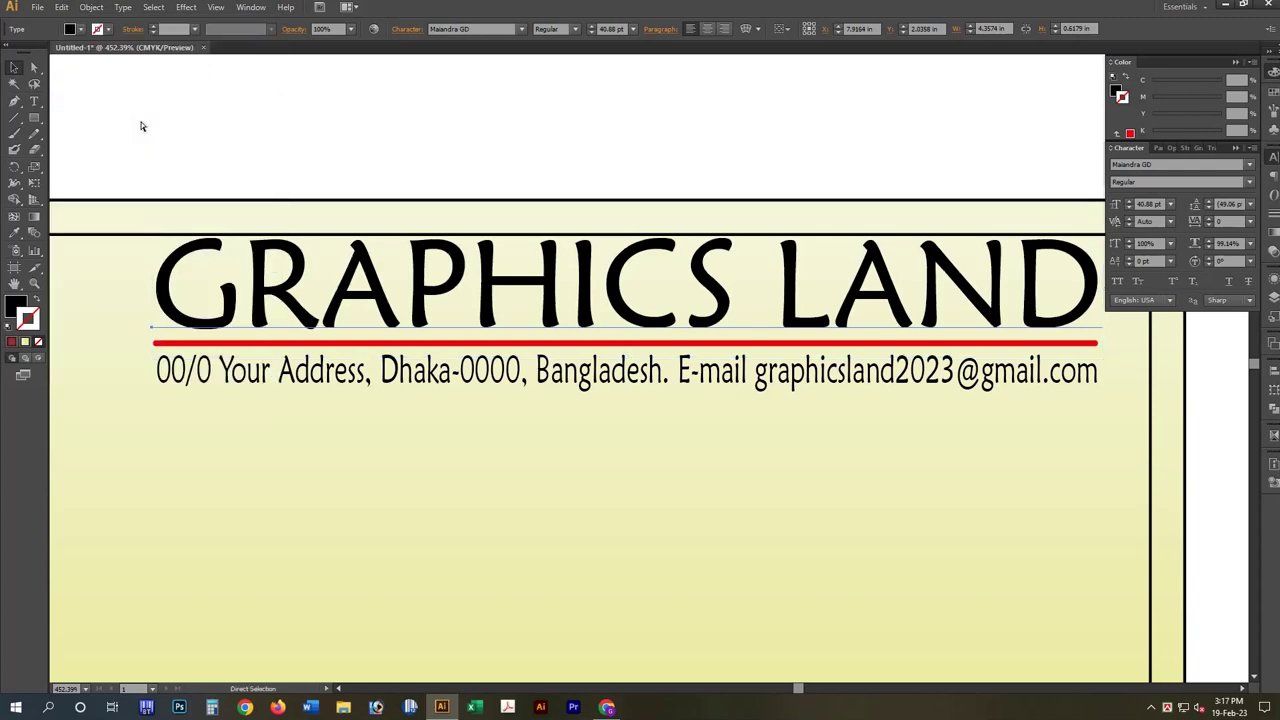
click(320, 280)
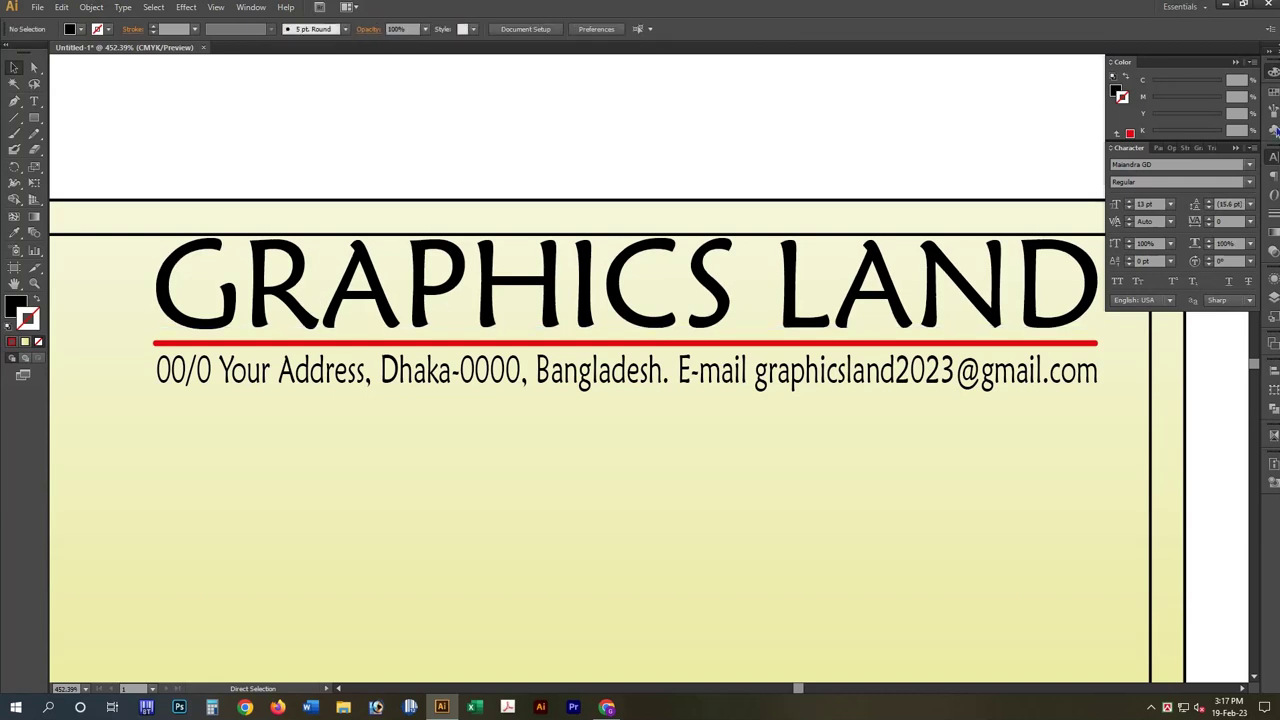
key(v)
Step: Give the heading copy a black 2 pt stroke
click(1123, 96)
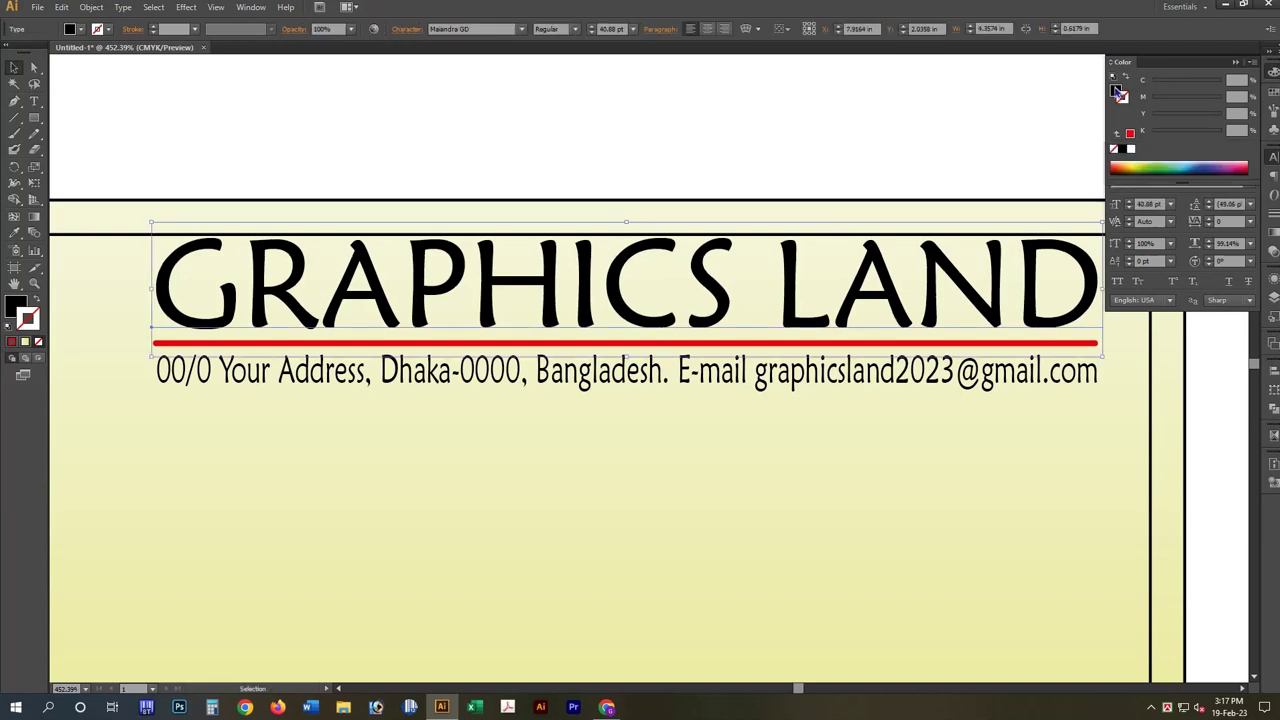
click(1219, 171)
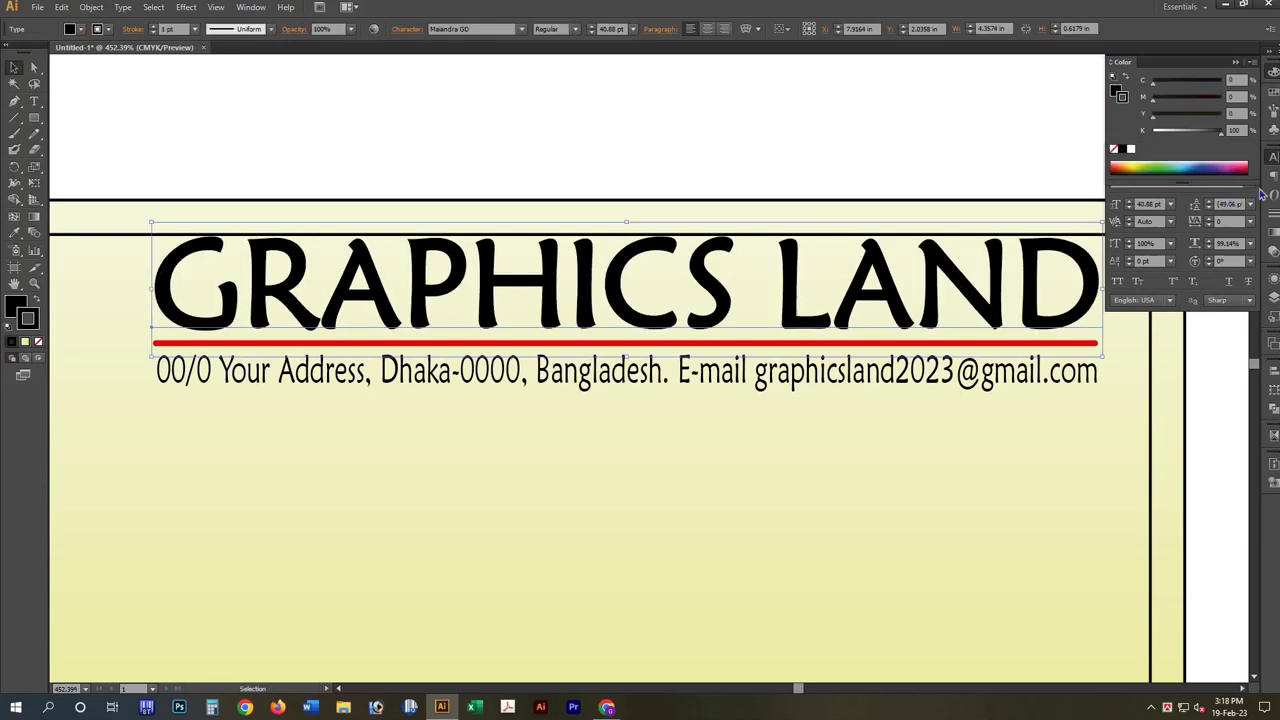
click(1168, 147)
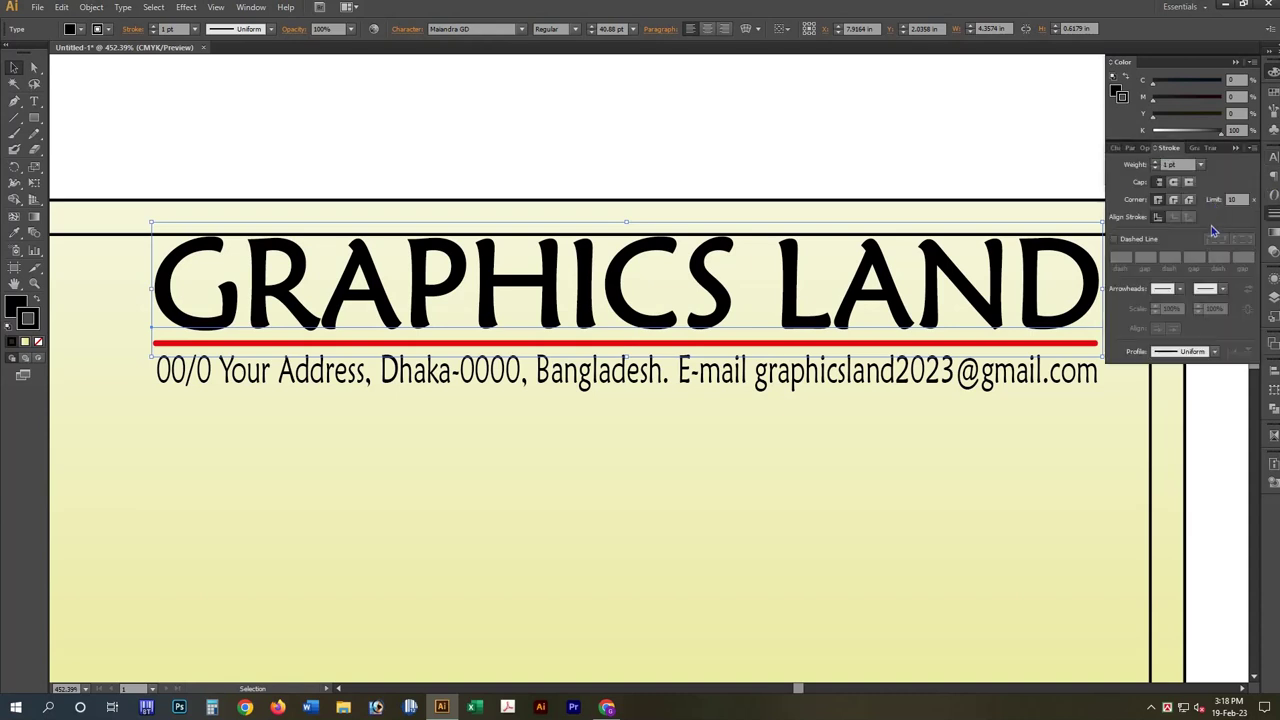
click(1200, 164)
click(1215, 237)
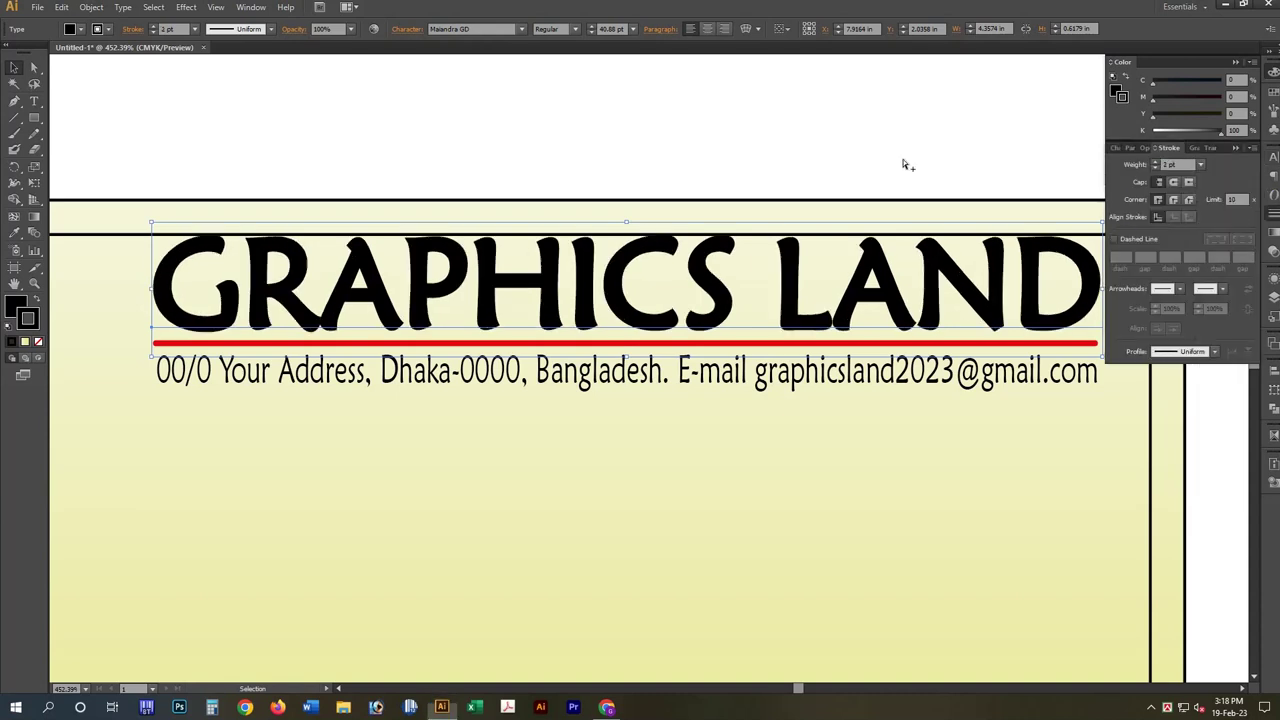
Step: Set the heading copy's fill to white and its stroke to None
key(v)
click(1120, 96)
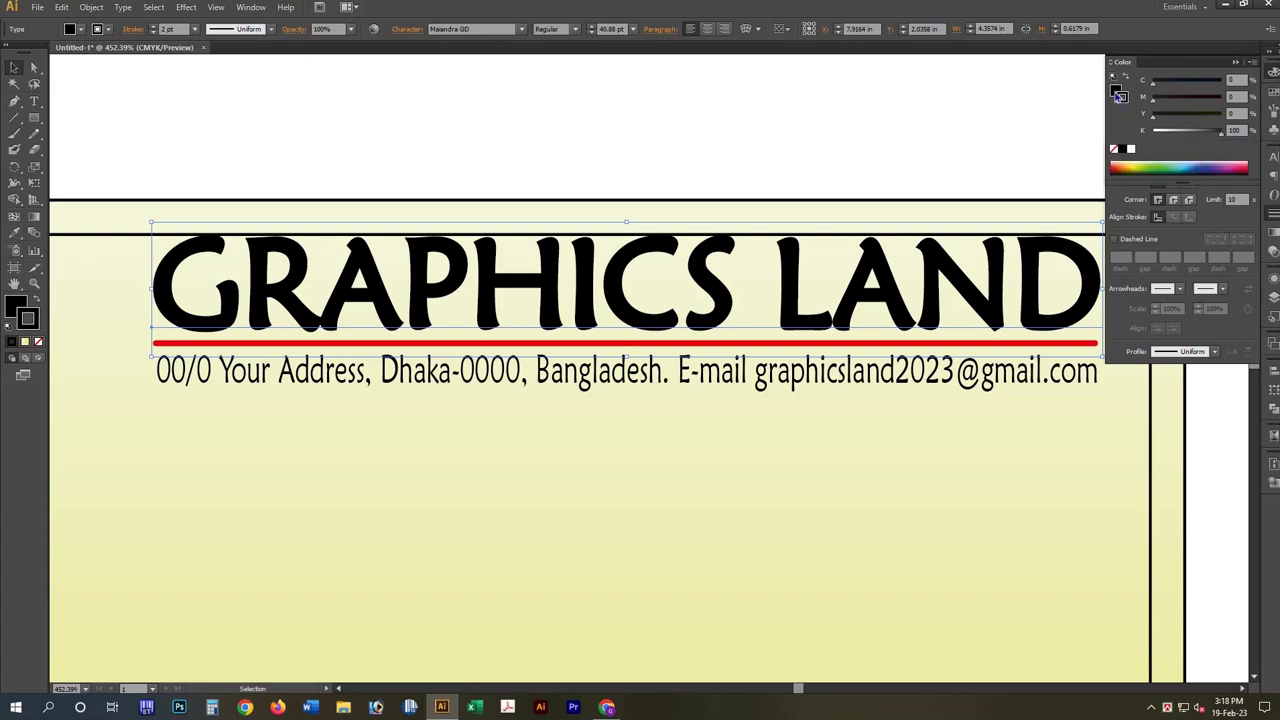
click(1115, 150)
click(1115, 150)
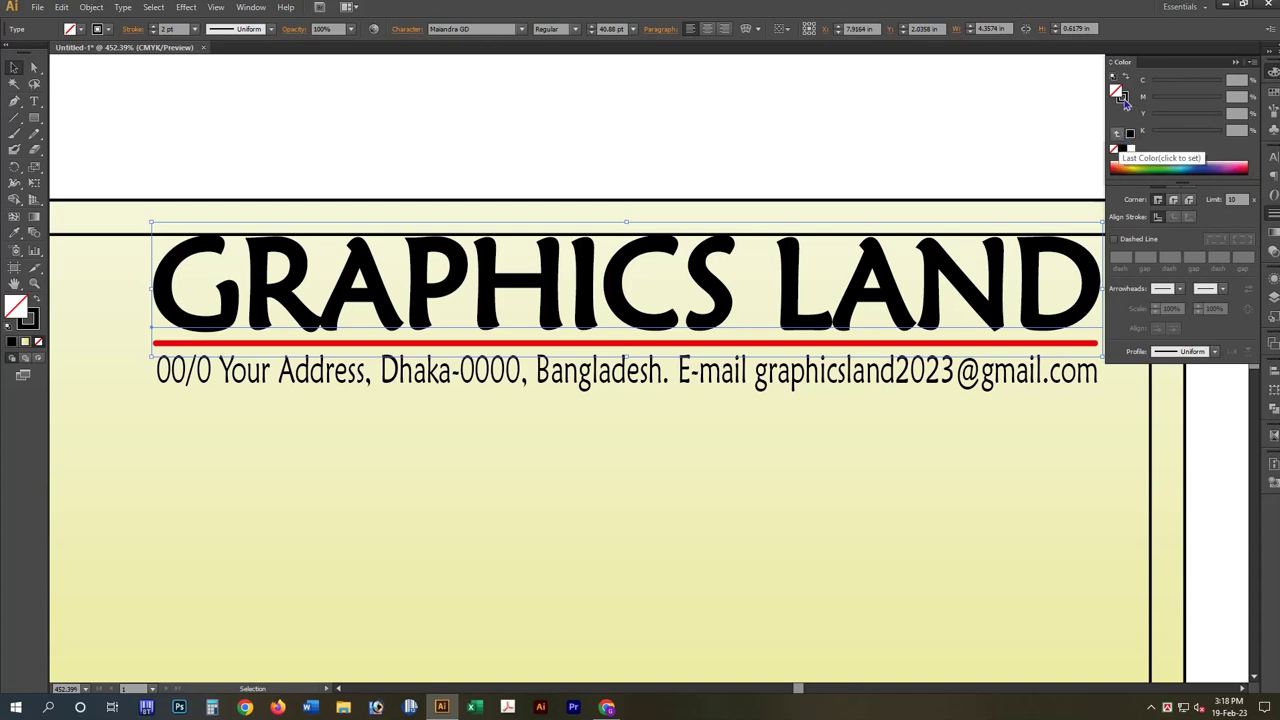
click(1124, 101)
click(1123, 149)
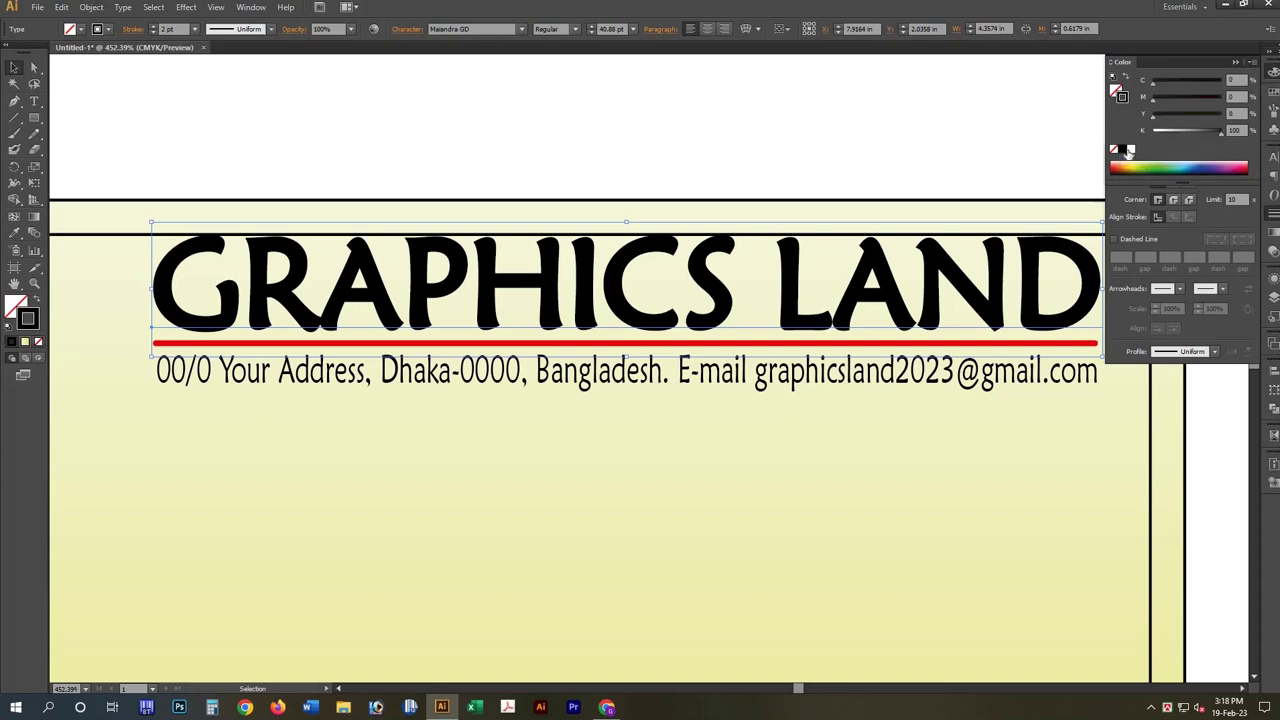
click(1130, 149)
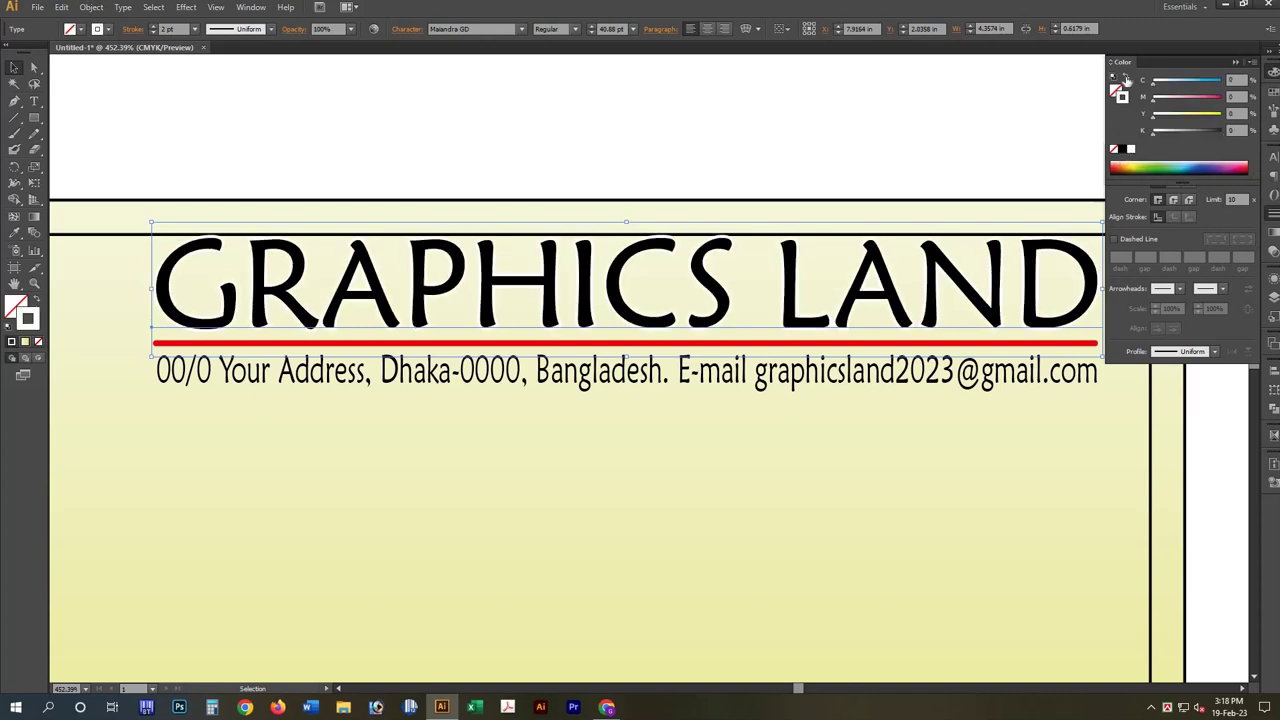
click(1113, 149)
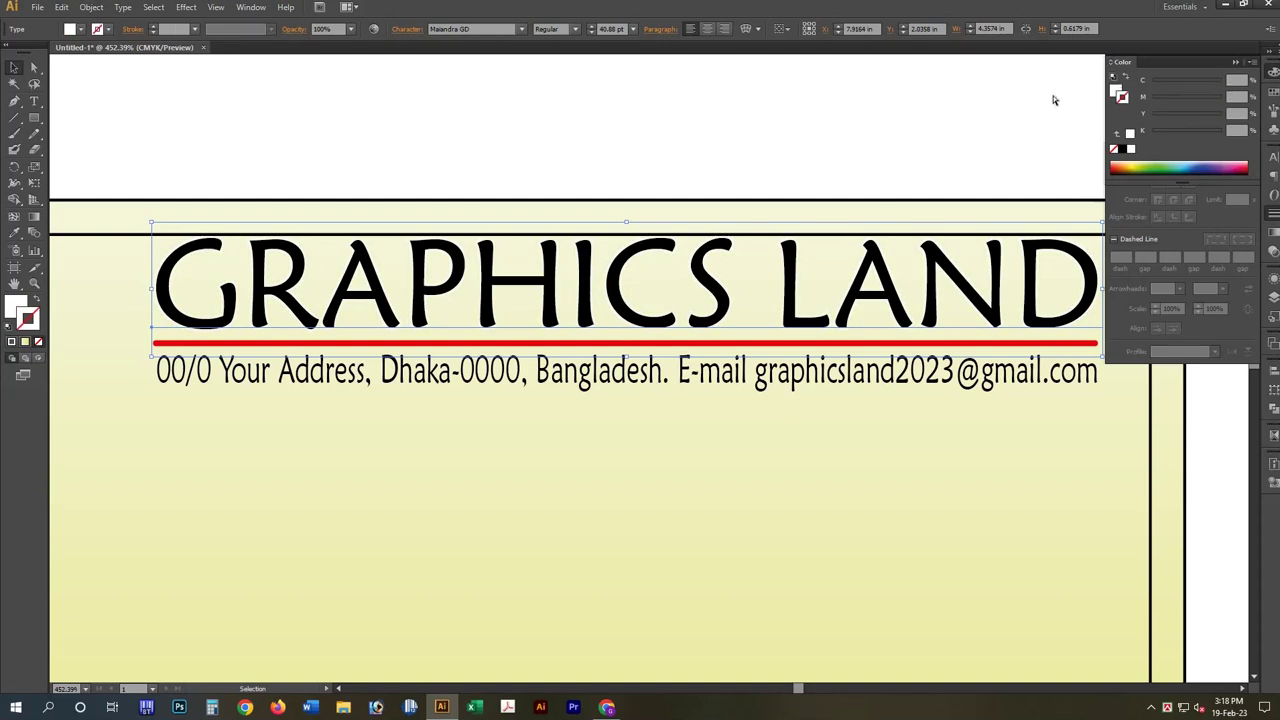
Step: Apply Arrange > Bring Forward to the white heading copy, then select the background rectangle
right_click(958, 313)
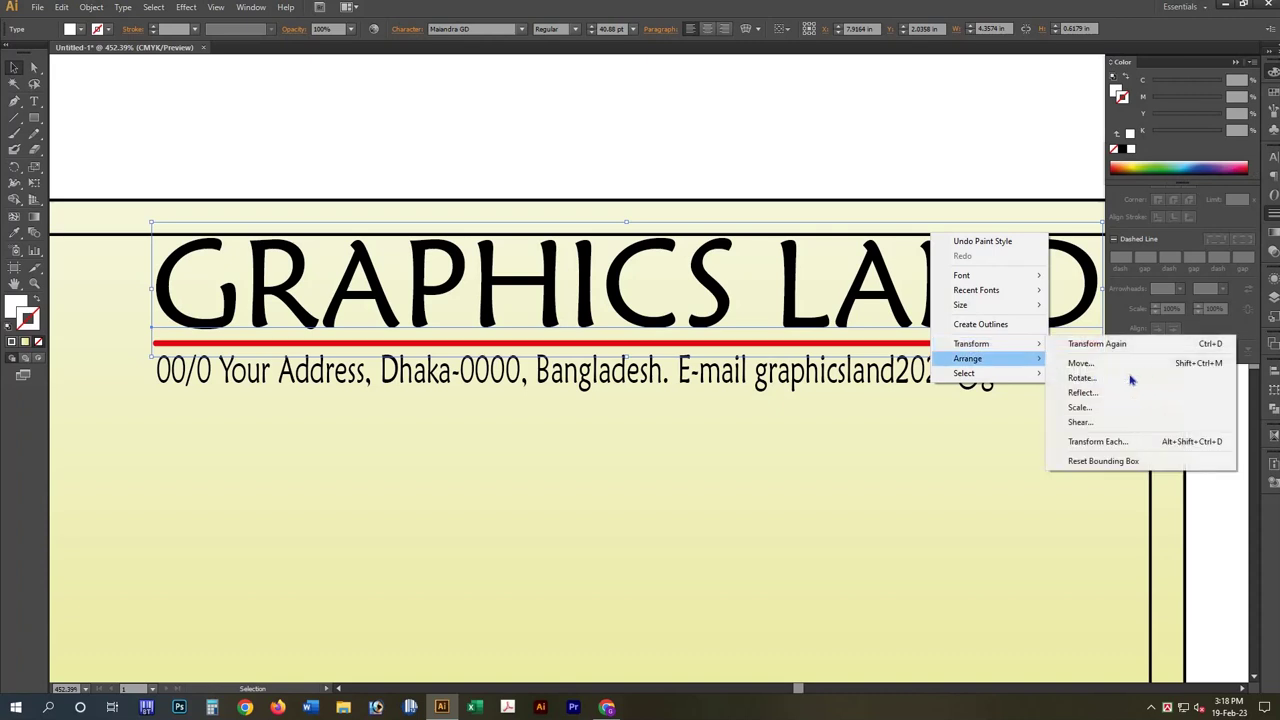
mouse_move(968, 358)
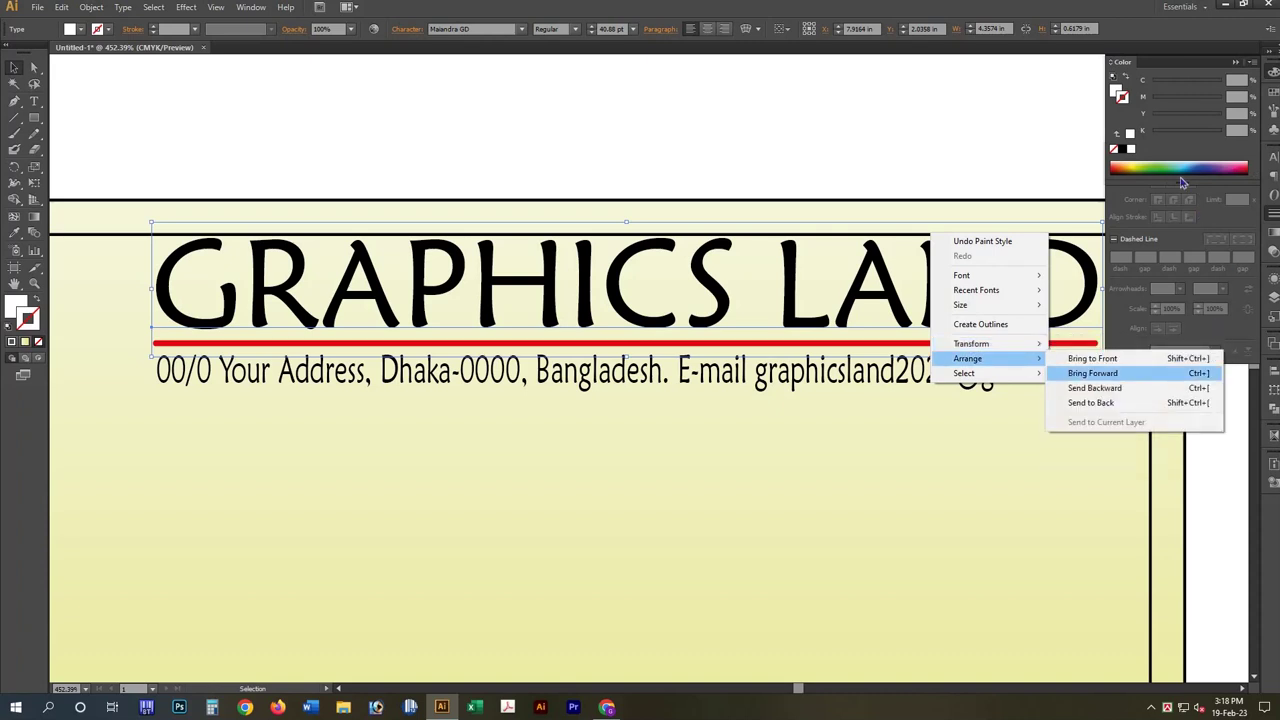
click(1165, 376)
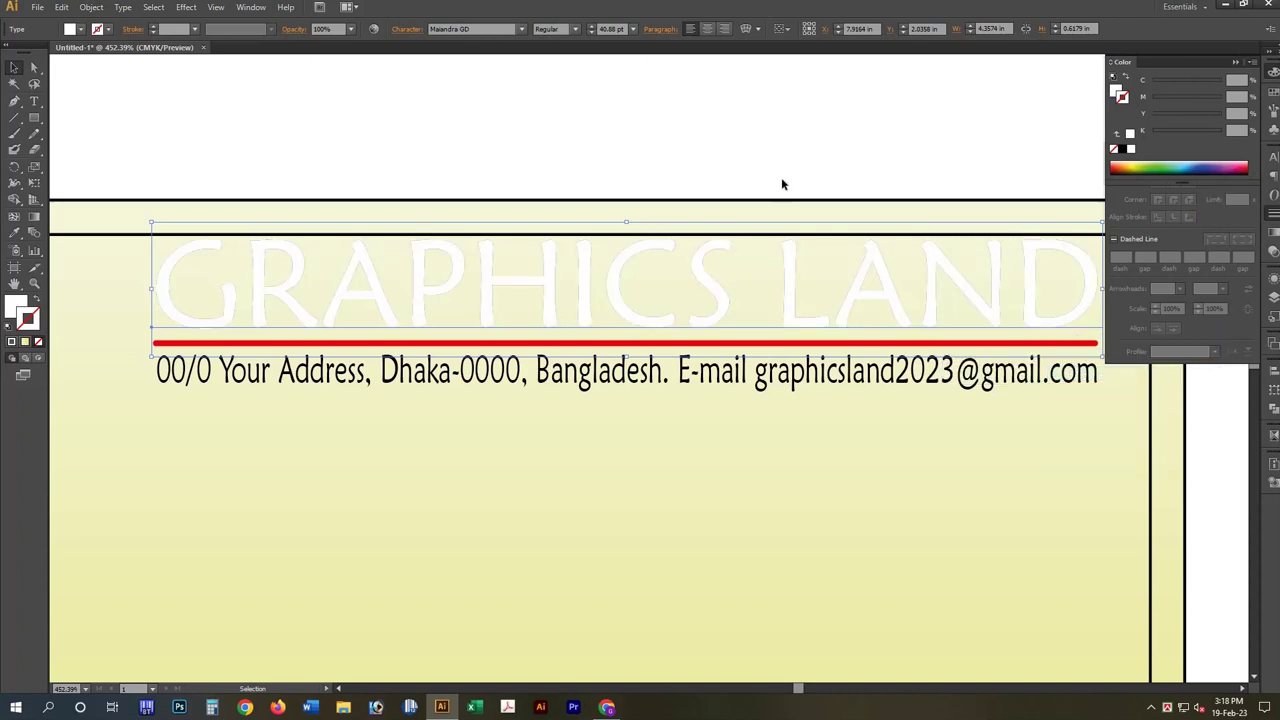
click(698, 310)
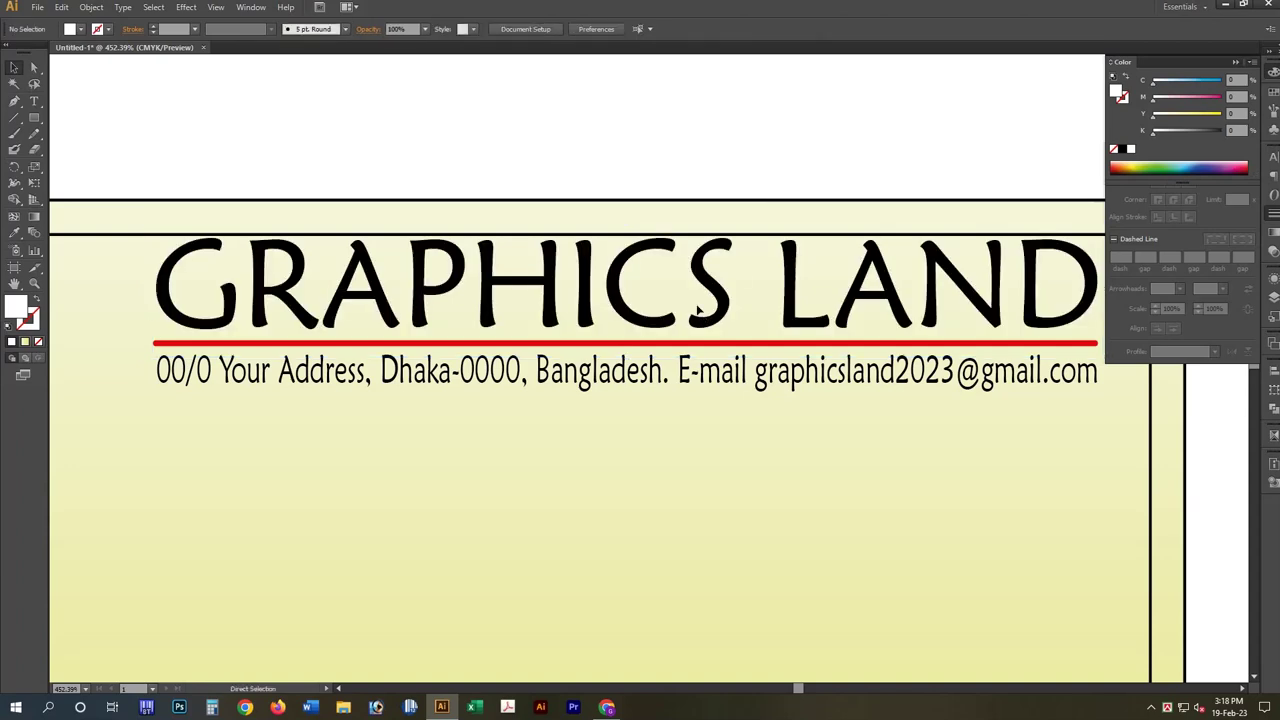
key(v)
click(718, 308)
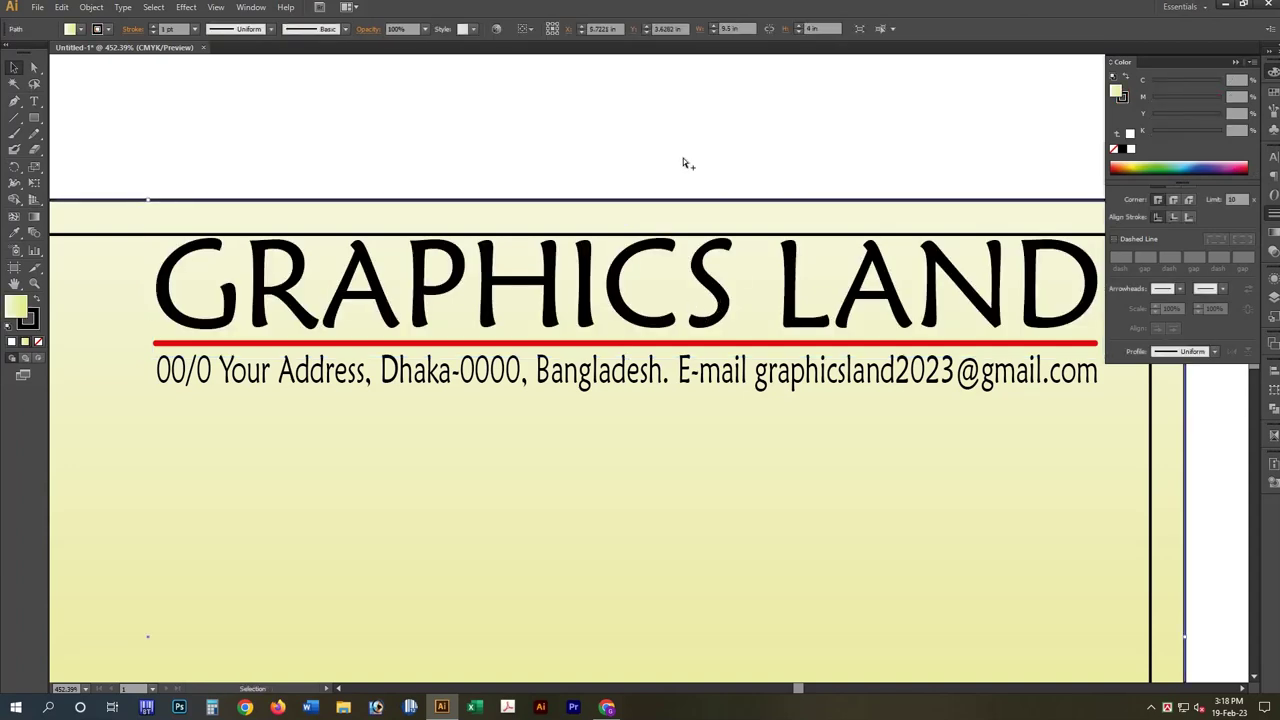
Step: Give the GRAPHICS LAND heading a 2 pt black outline with non-miter corners
click(1040, 300)
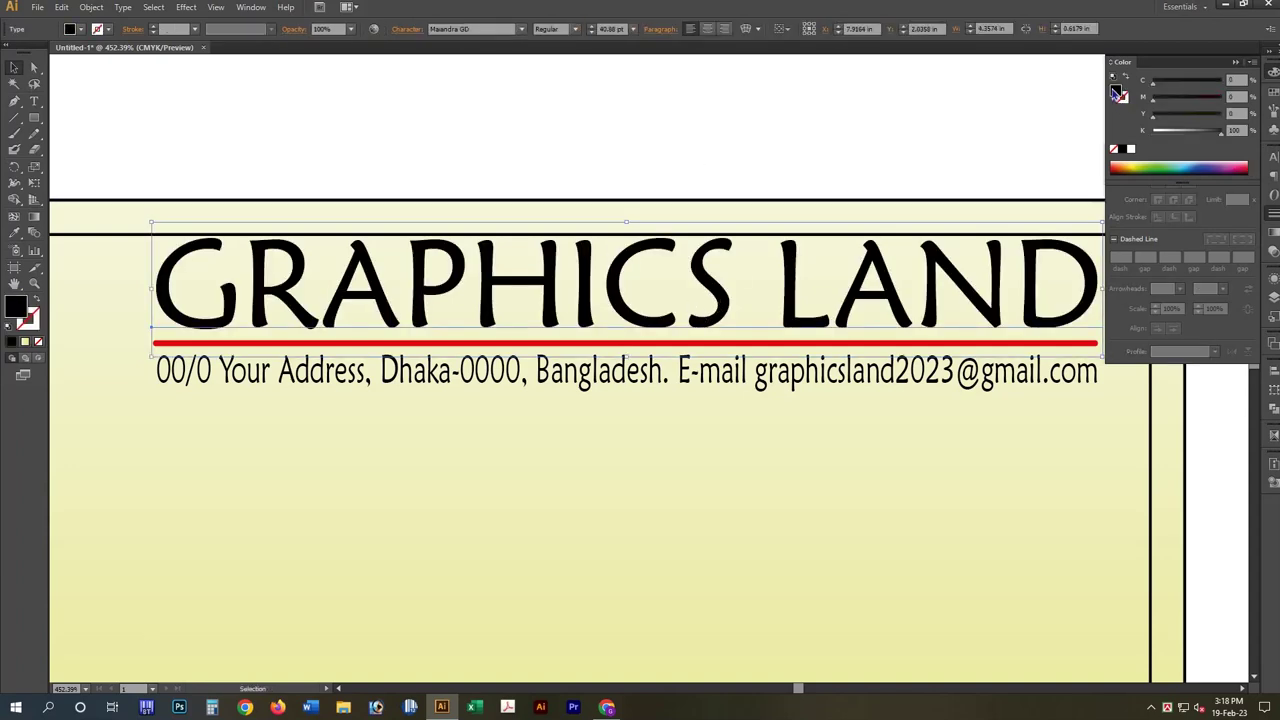
click(1123, 148)
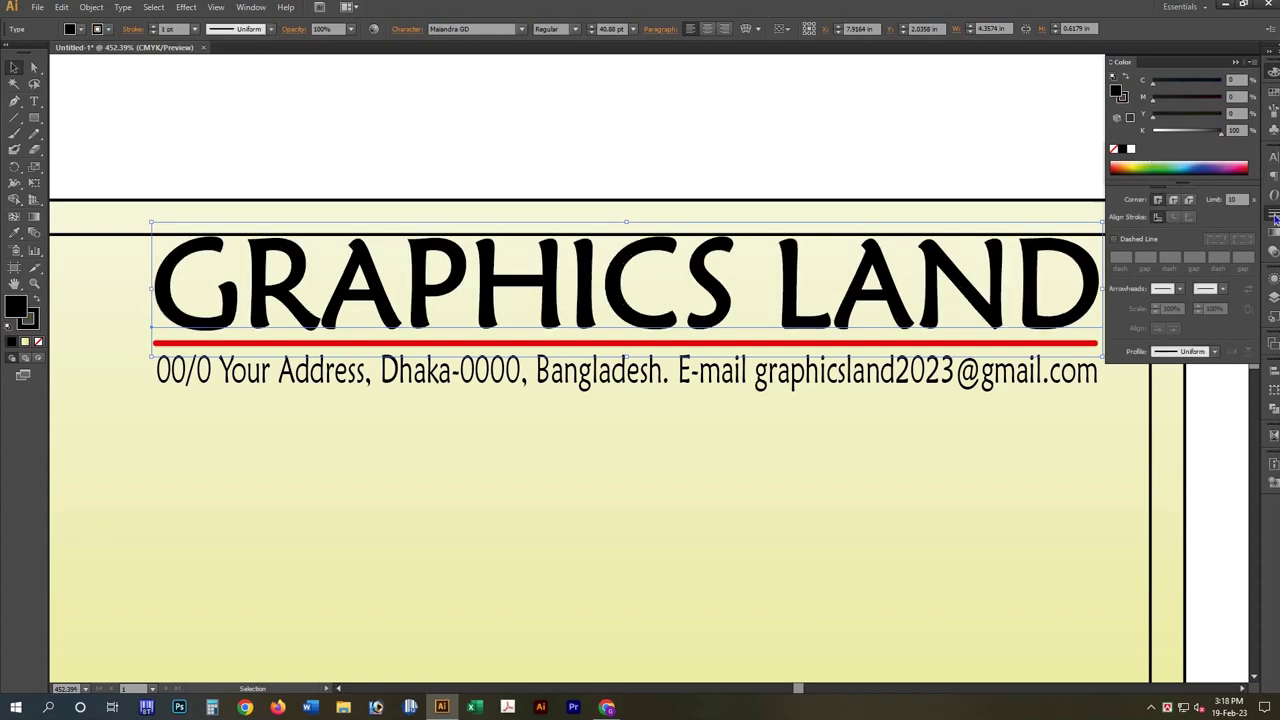
click(1207, 188)
click(1200, 164)
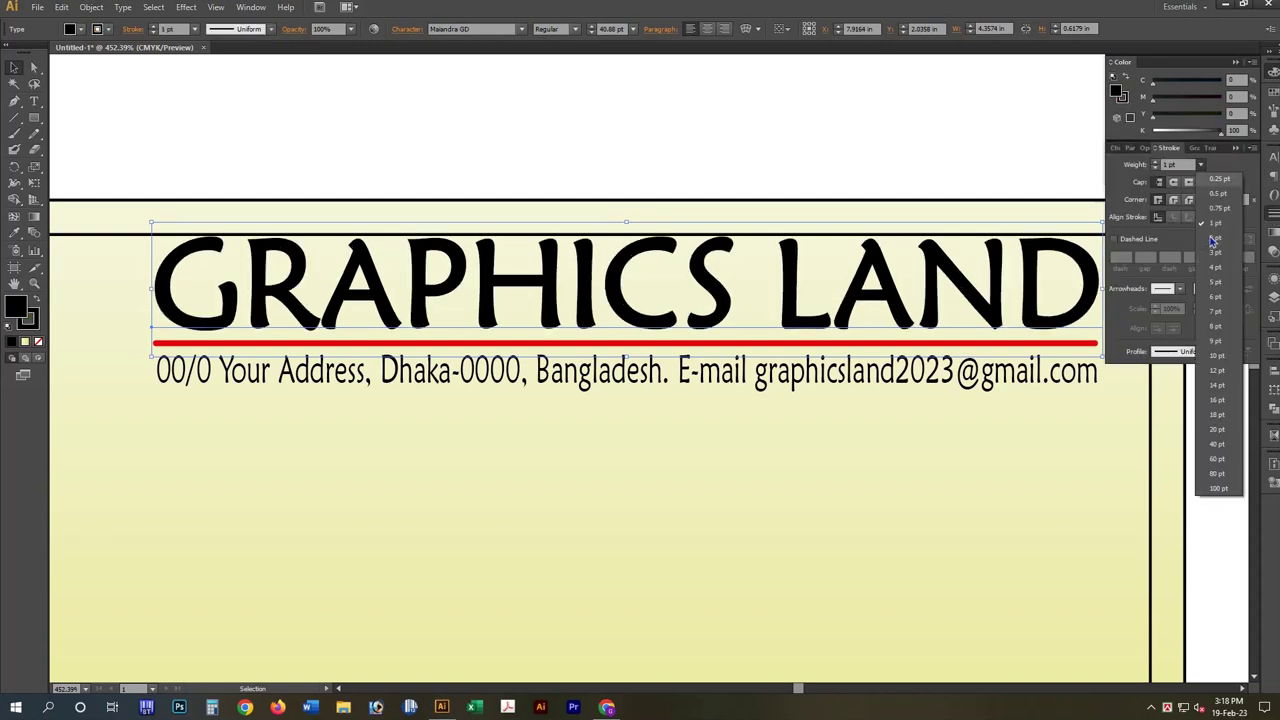
click(1215, 234)
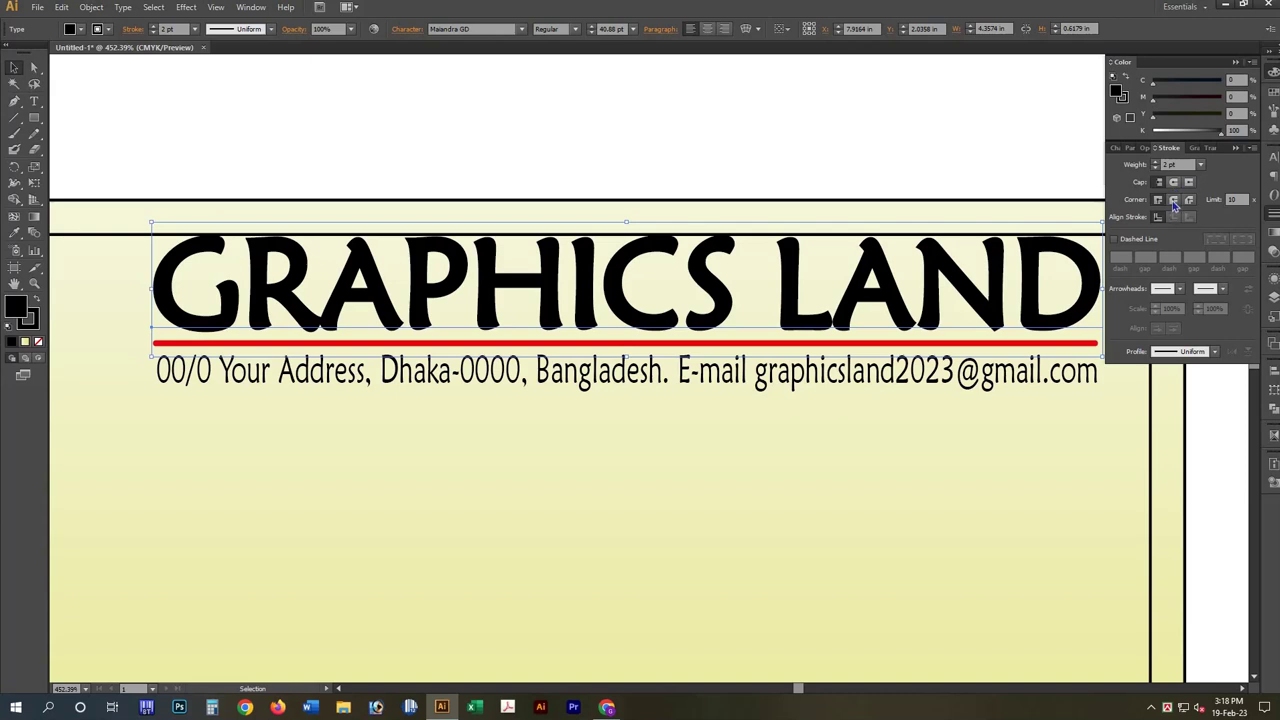
click(1173, 199)
Step: Try white, yellow and green fills on the heading before resetting it to solid black
click(1130, 117)
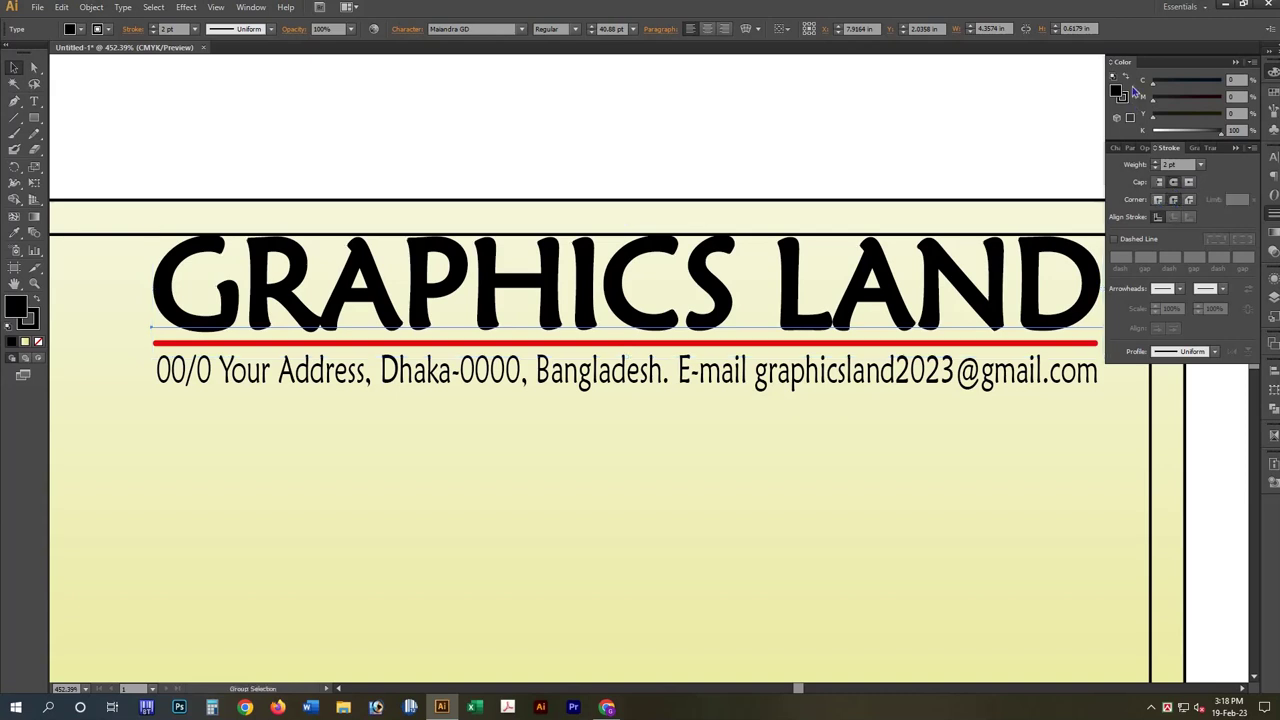
click(1194, 114)
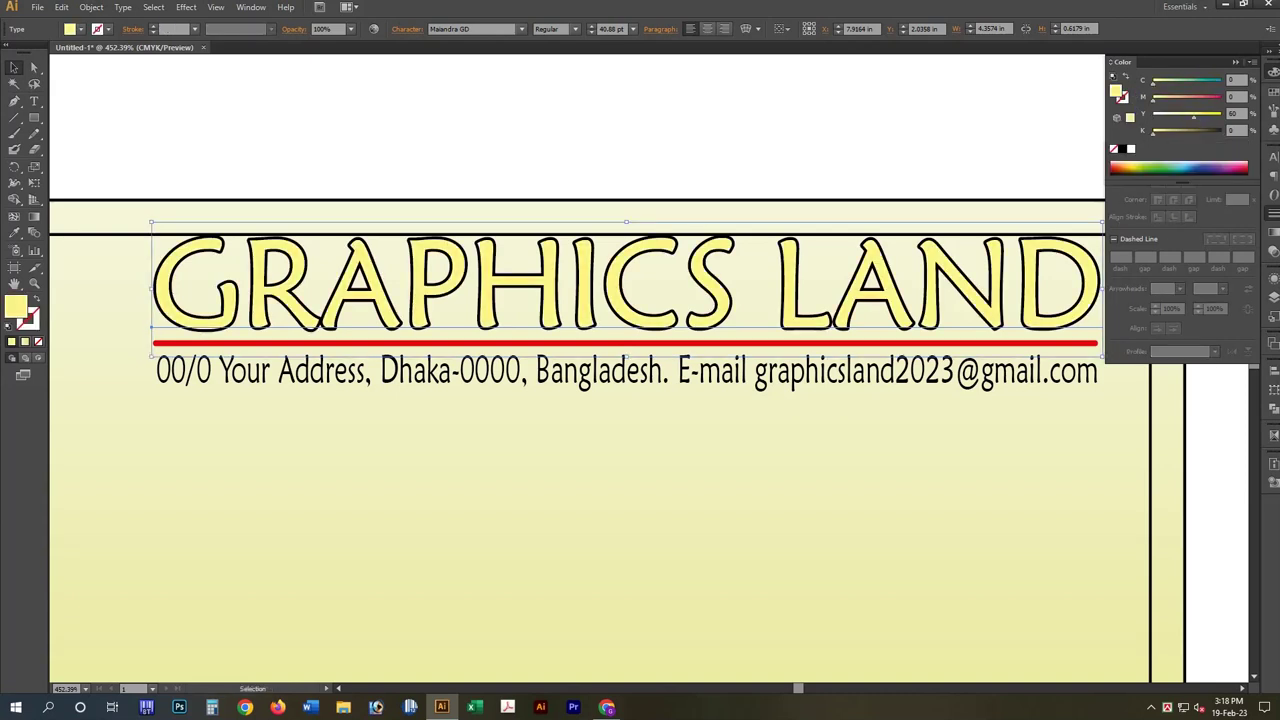
drag(1194, 116, 1220, 116)
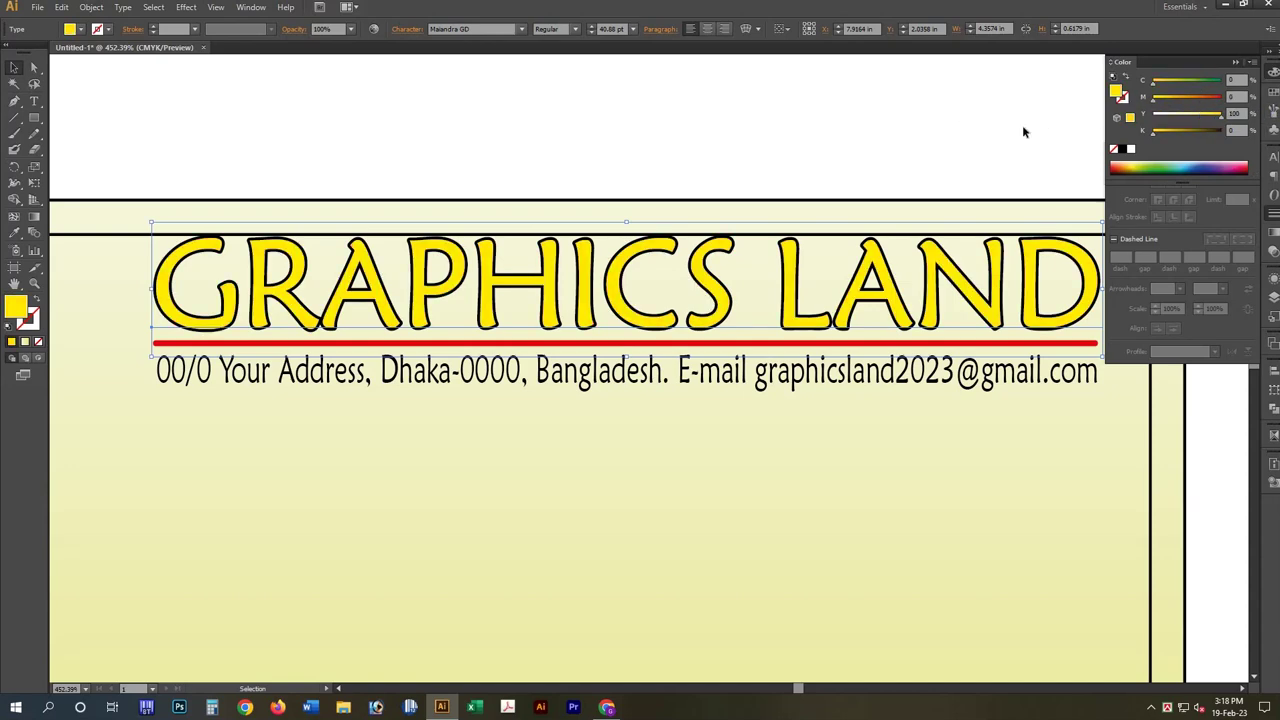
click(1196, 85)
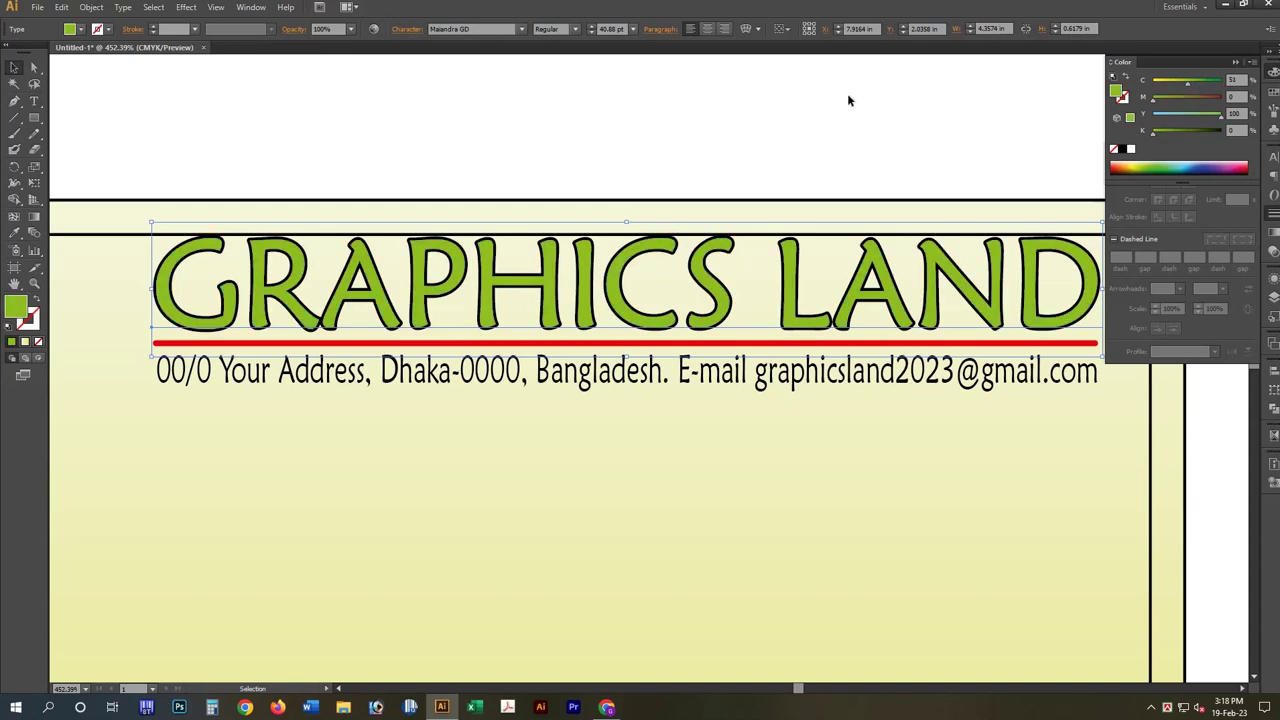
click(862, 298)
click(1122, 148)
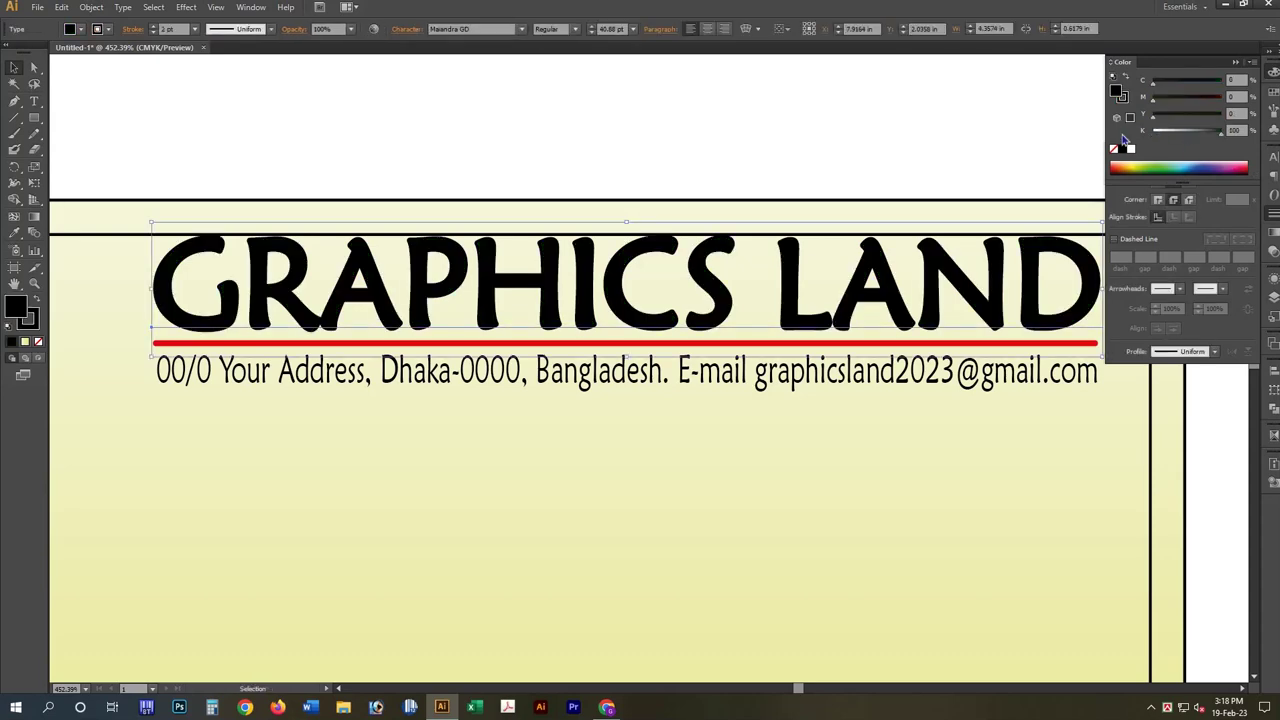
Step: Cycle the heading through white, yellow and blue fills, finishing with green fill and dark blue outline
drag(1212, 130, 1152, 130)
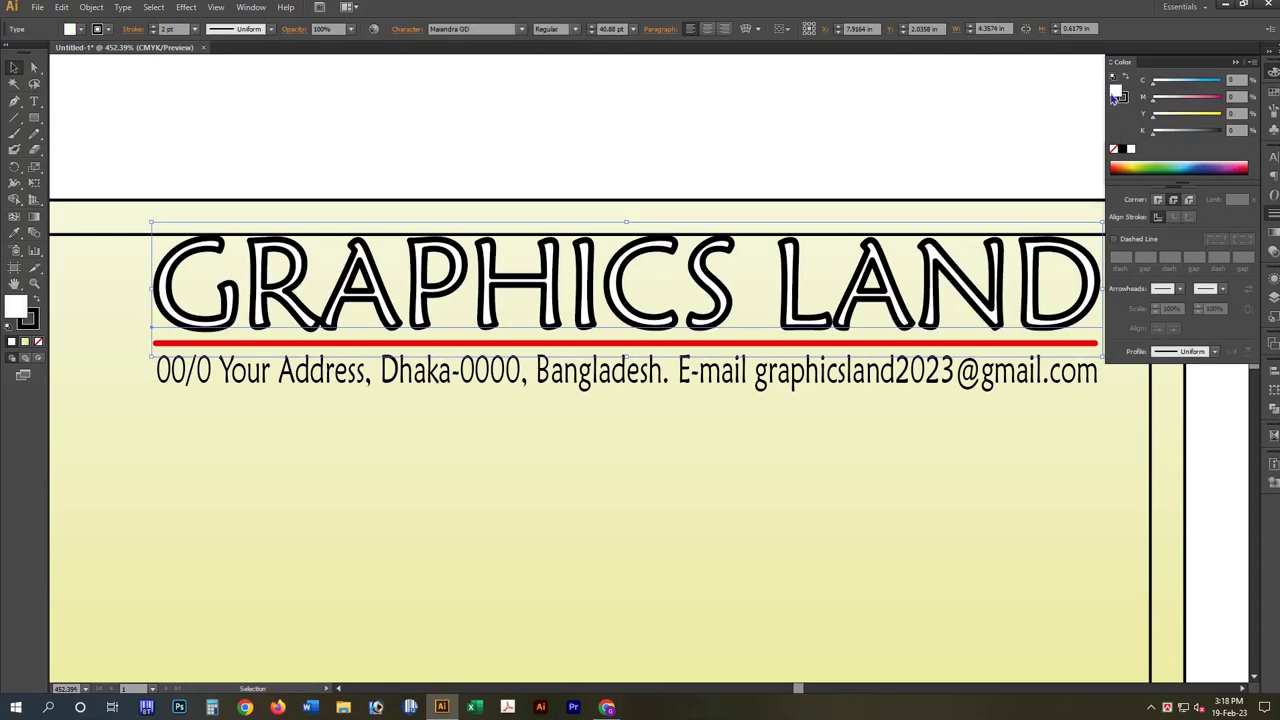
click(1114, 97)
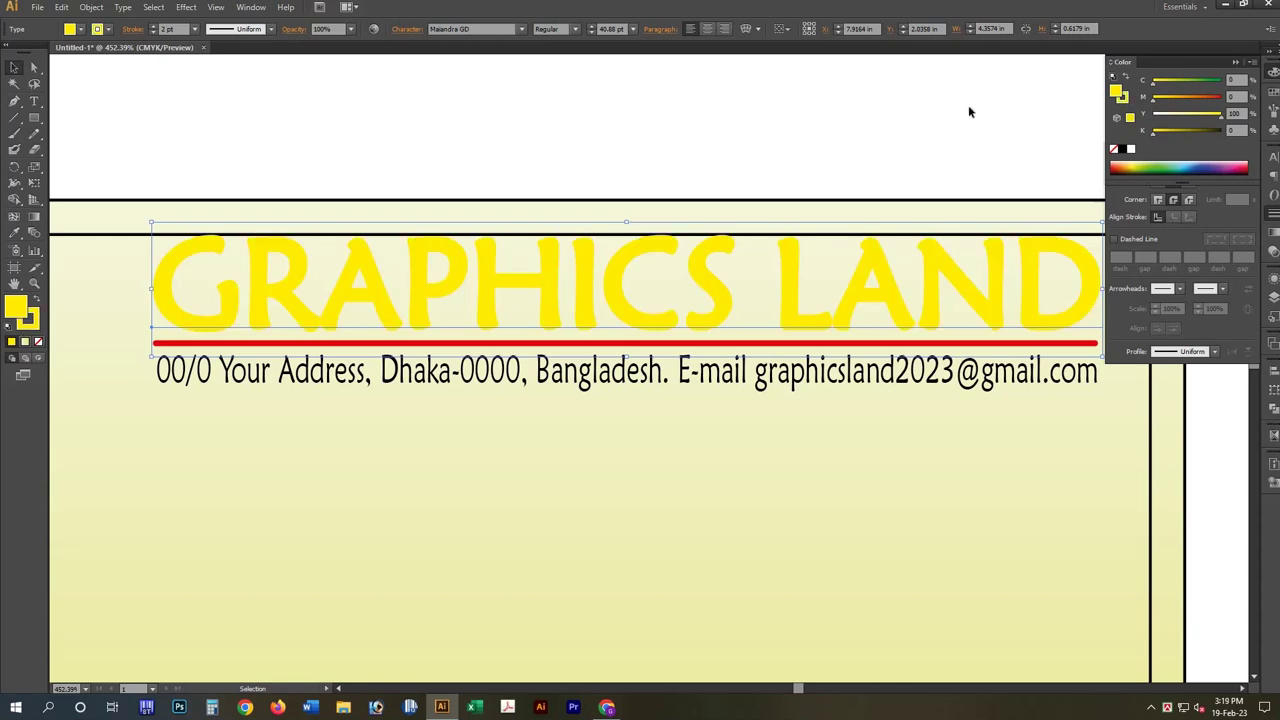
key(ctrl+z)
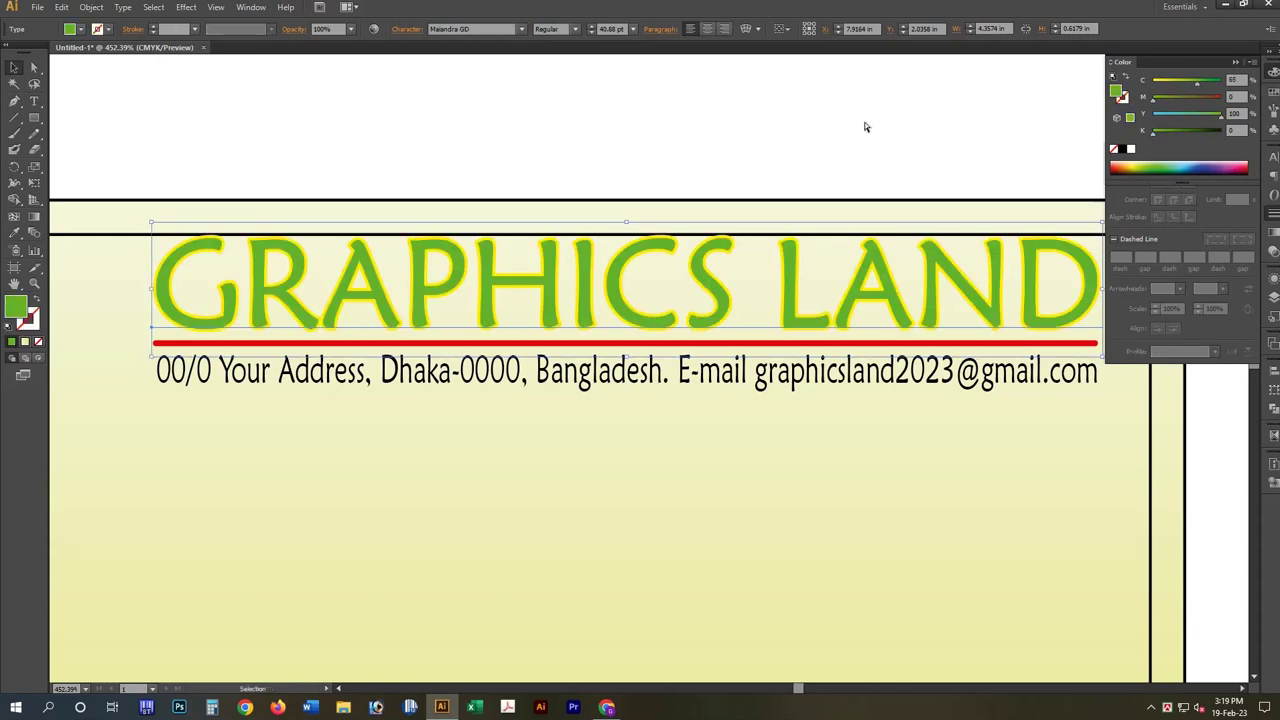
click(865, 192)
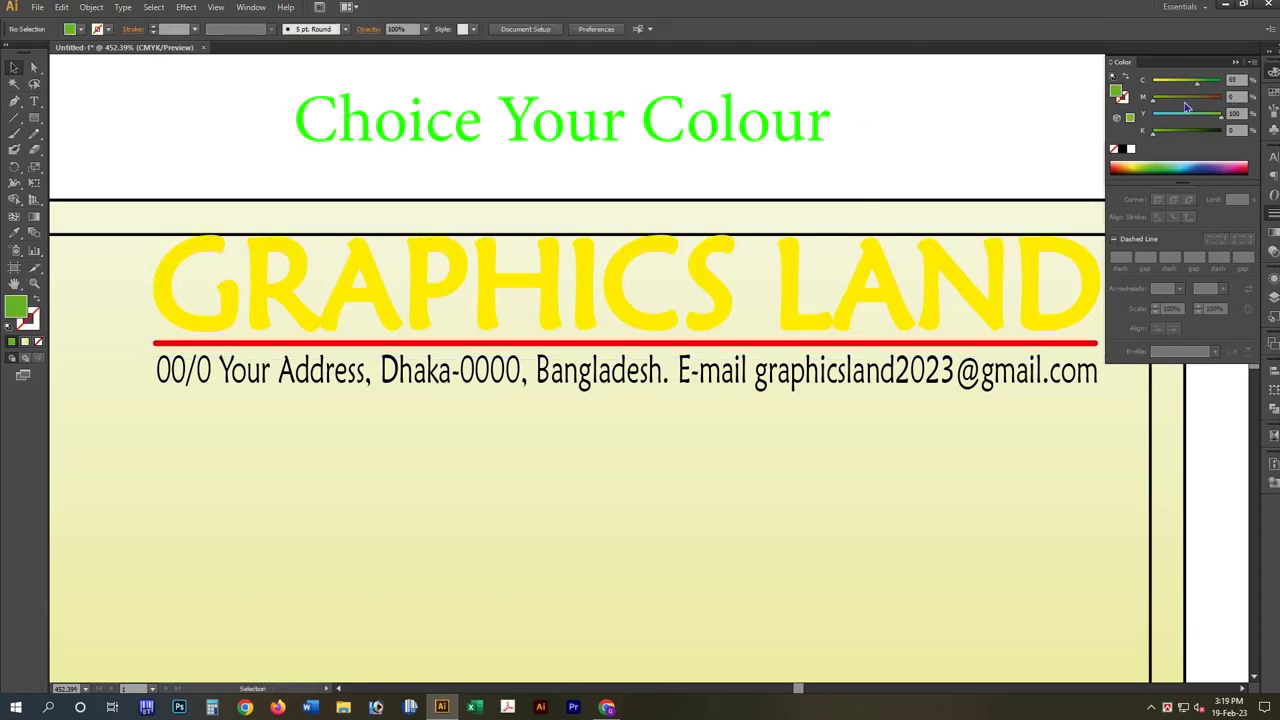
key(ctrl+z)
click(1218, 114)
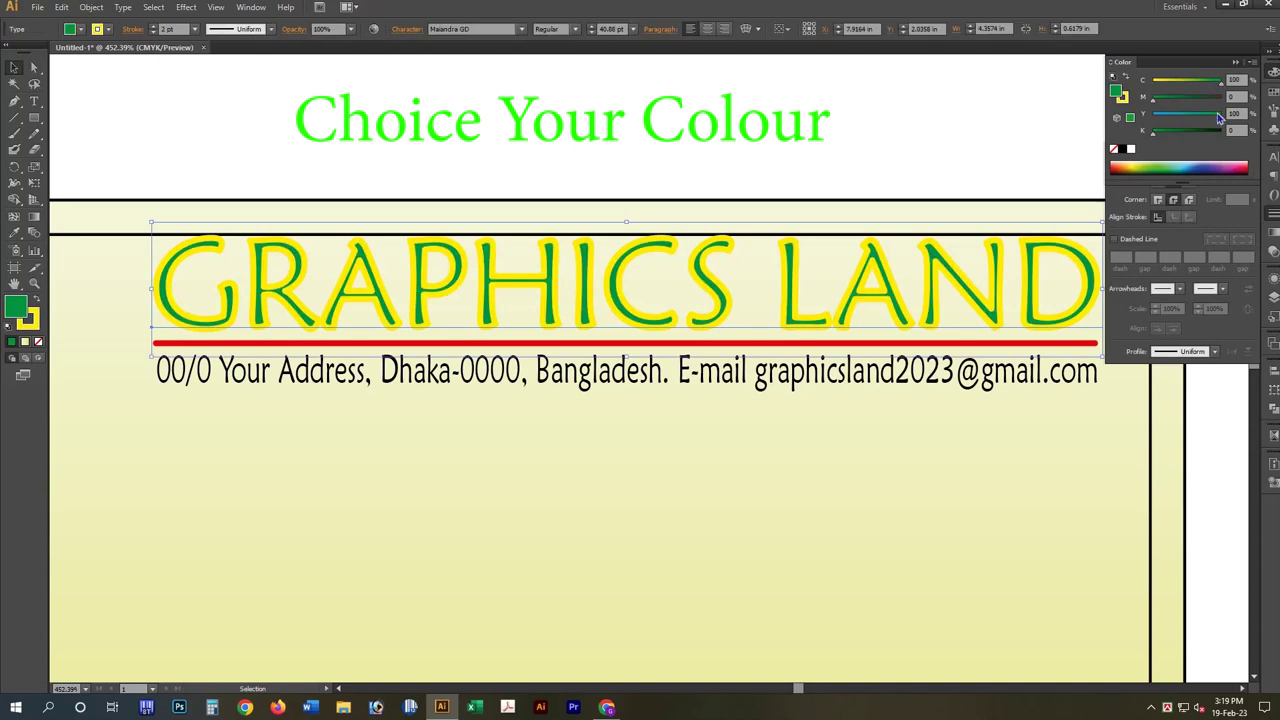
drag(1218, 114, 1153, 114)
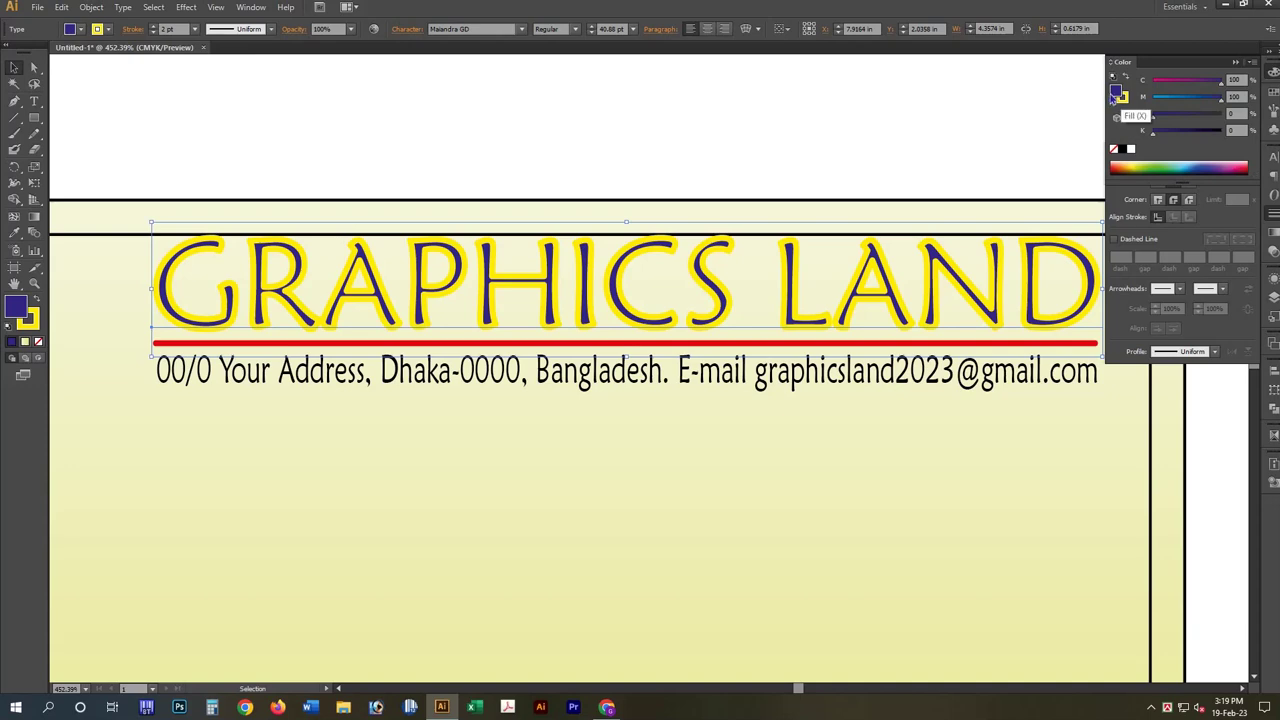
drag(1114, 93, 1123, 99)
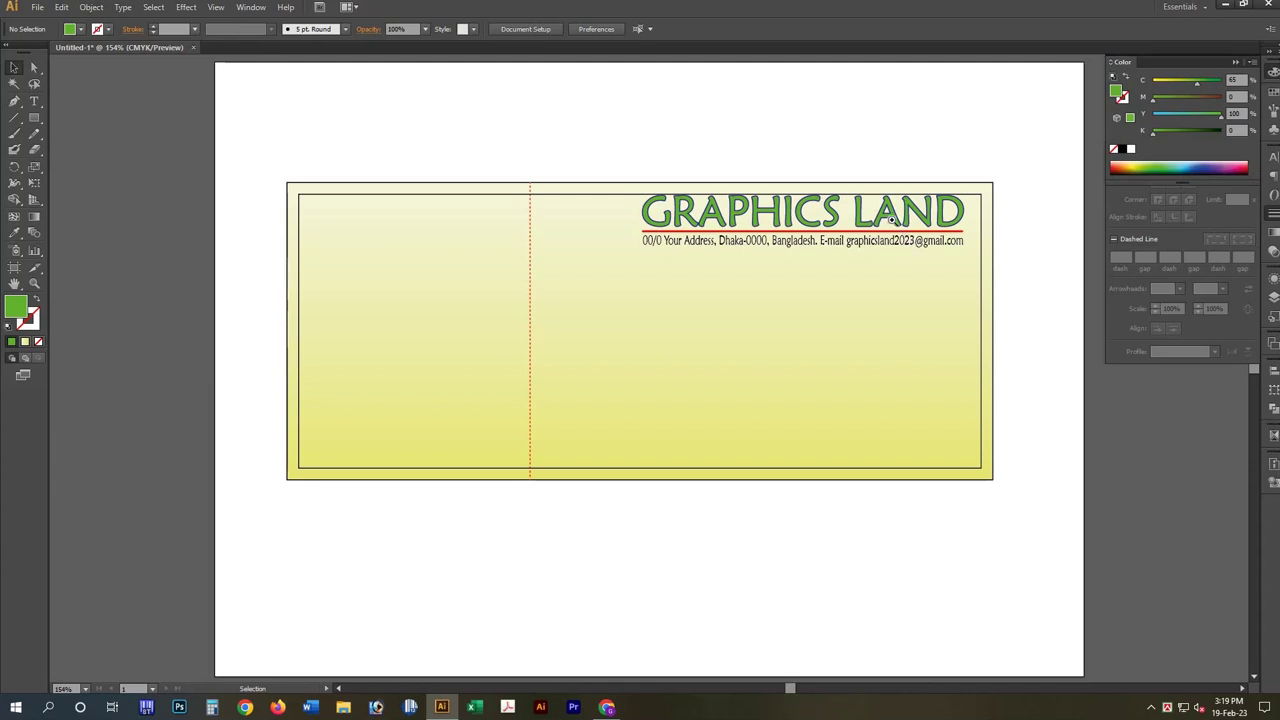
Step: Zoom in, select the red rule under GRAPHICS LAND, and set its stroke to 100% magenta
scroll(973, 270, up, 10)
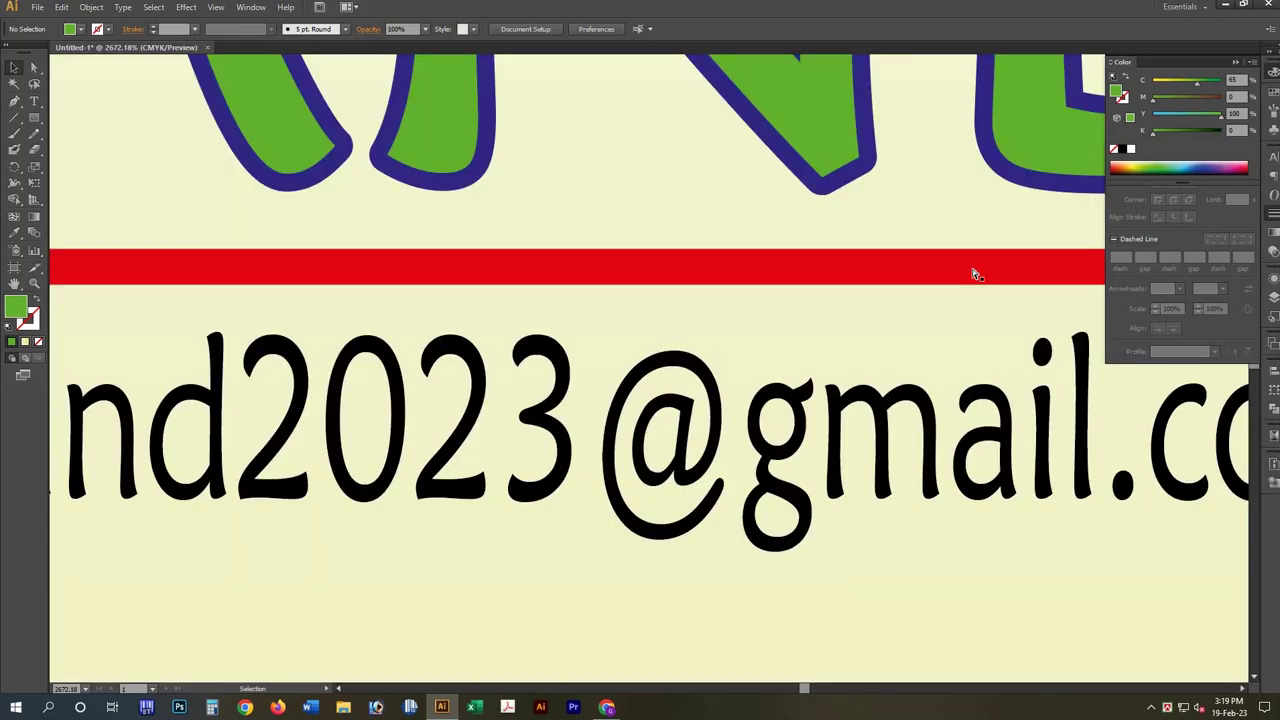
key(ctrl+z)
key(ctrl+z)
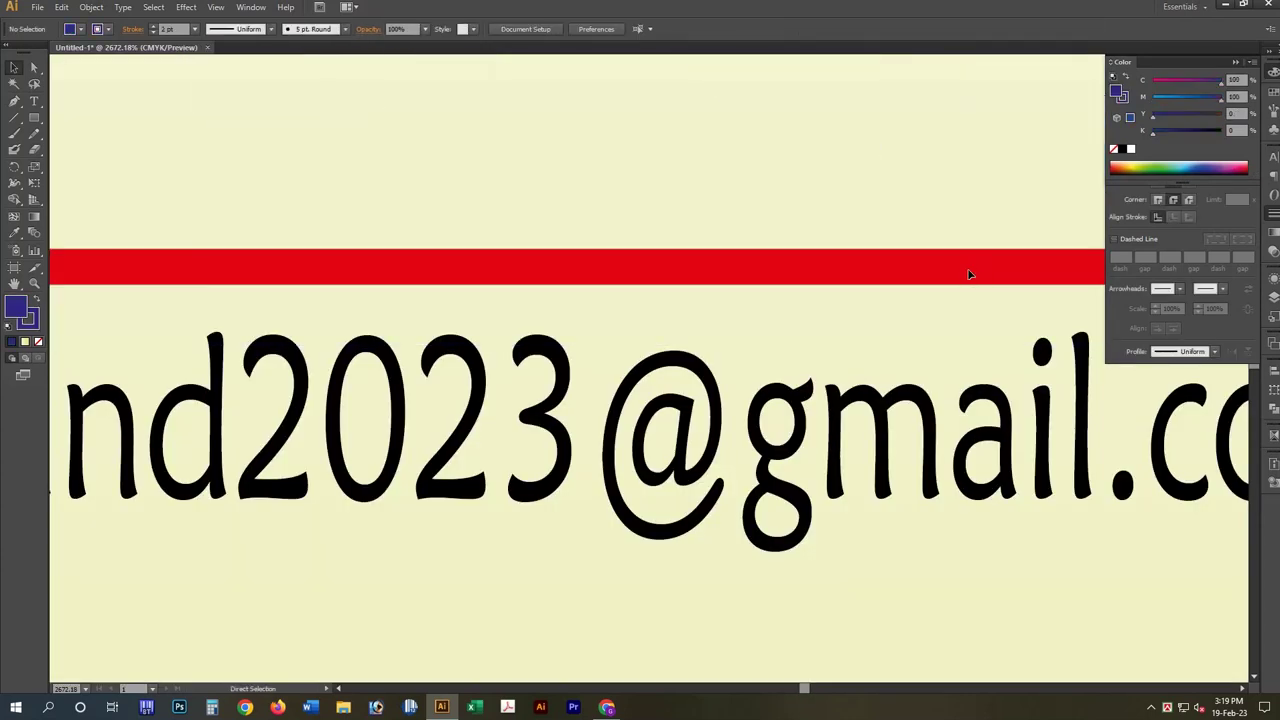
key(v)
click(966, 271)
click(966, 271)
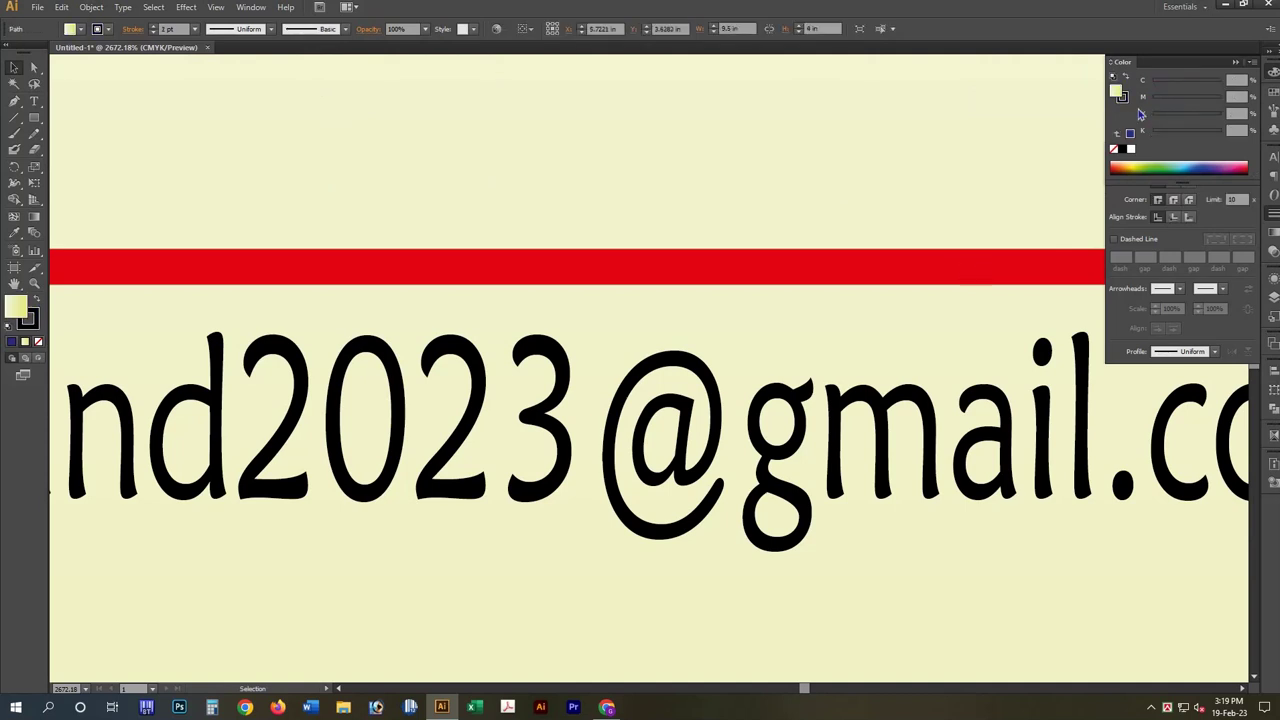
key(x)
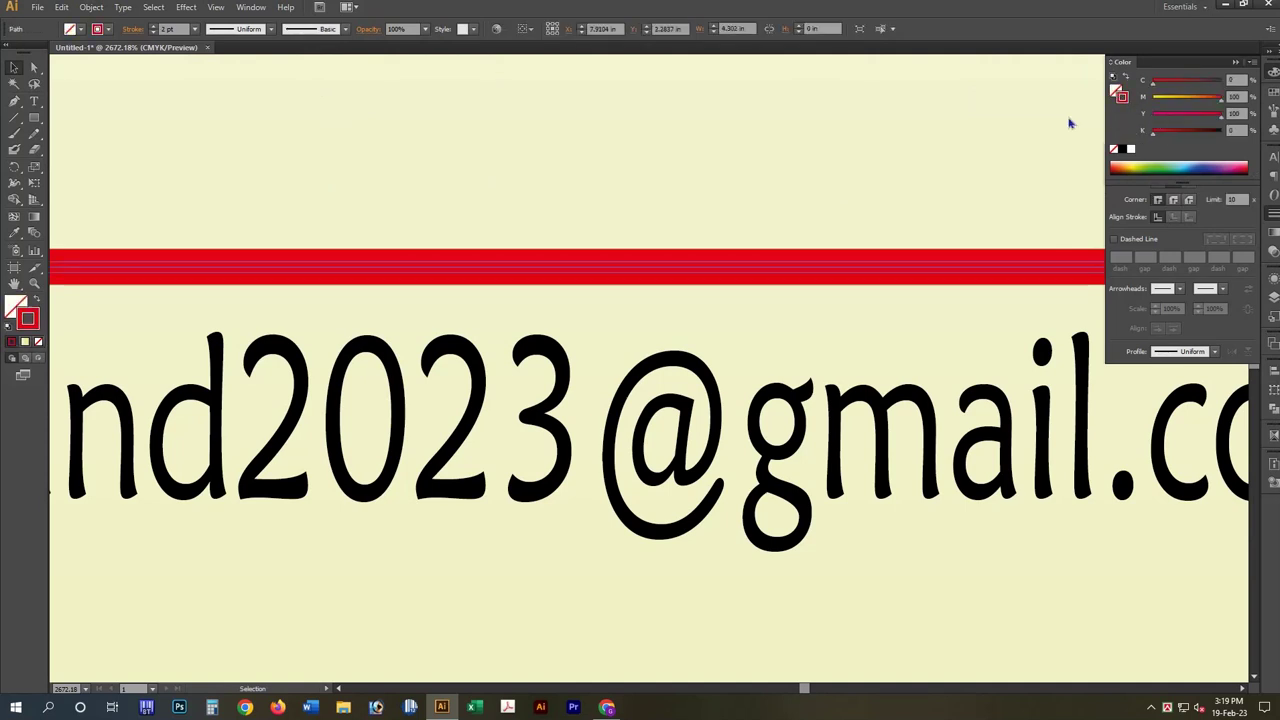
click(1206, 96)
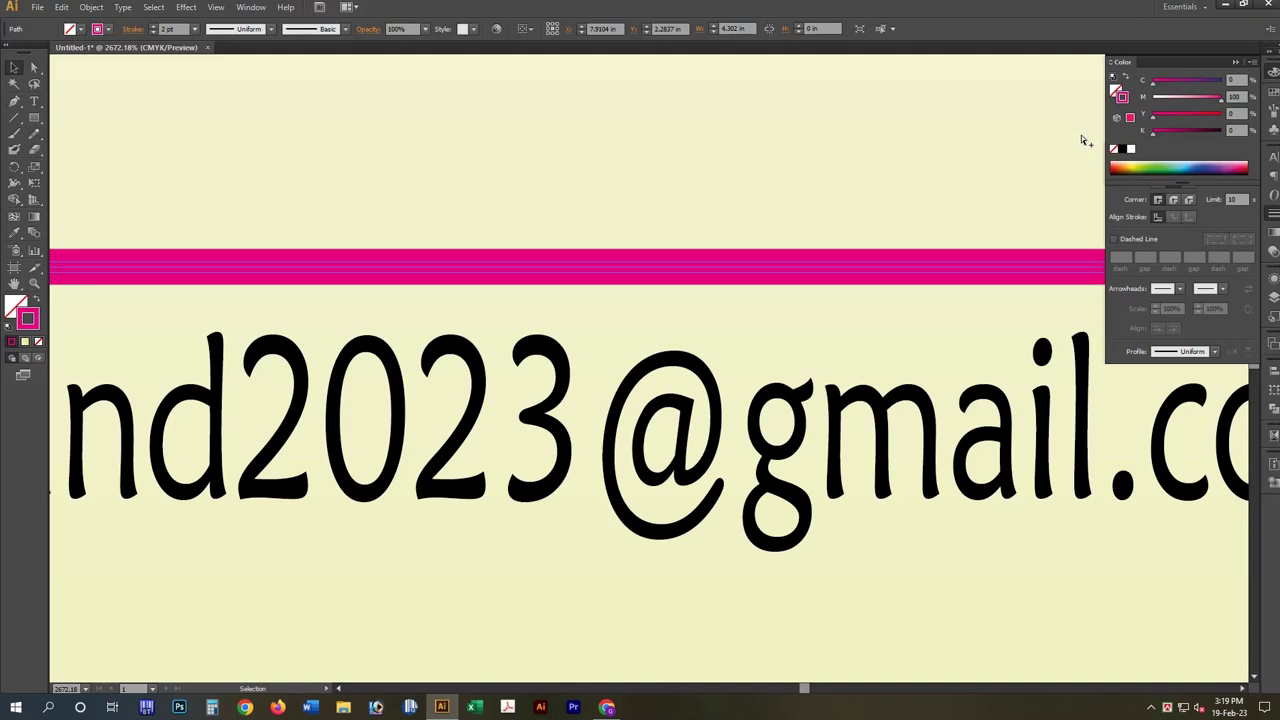
Step: Turn the rule dark blue, fit the whole receipt in view, and clear the selection
key(ctrl+z)
key(ctrl+z)
key(ctrl+z)
key(ctrl+0)
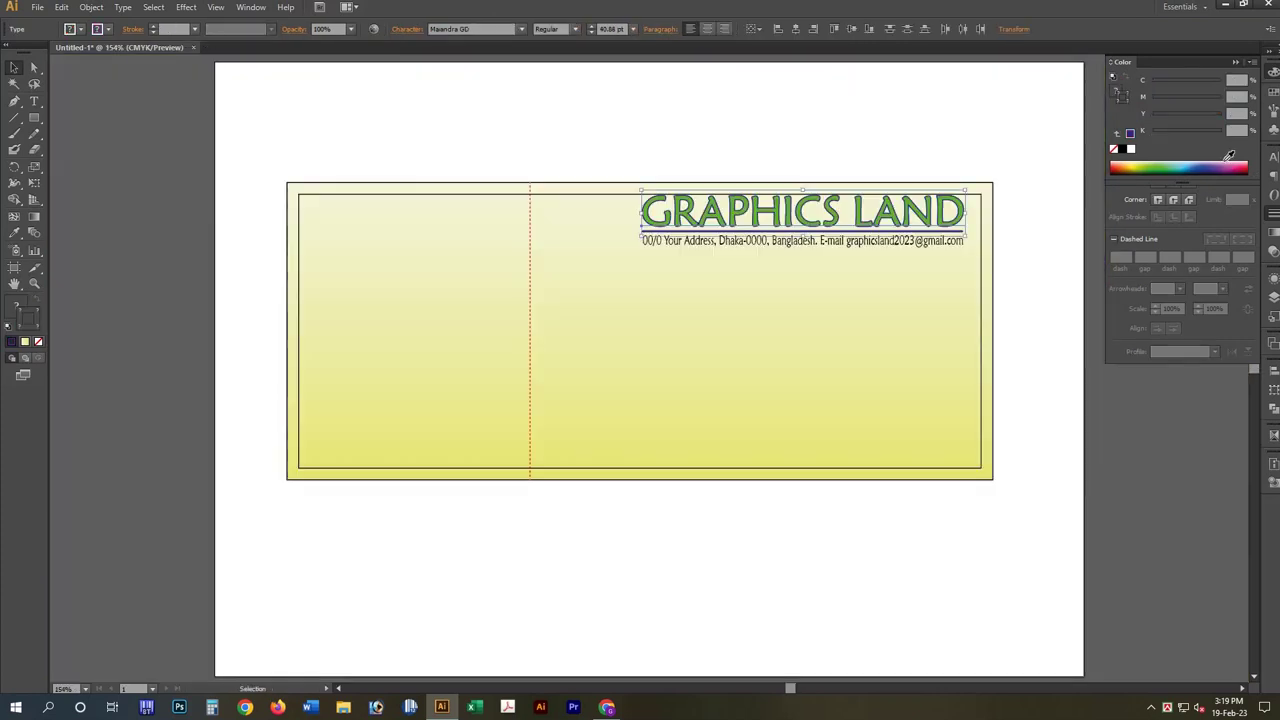
key(ctrl+shift+a)
key(ctrl+z)
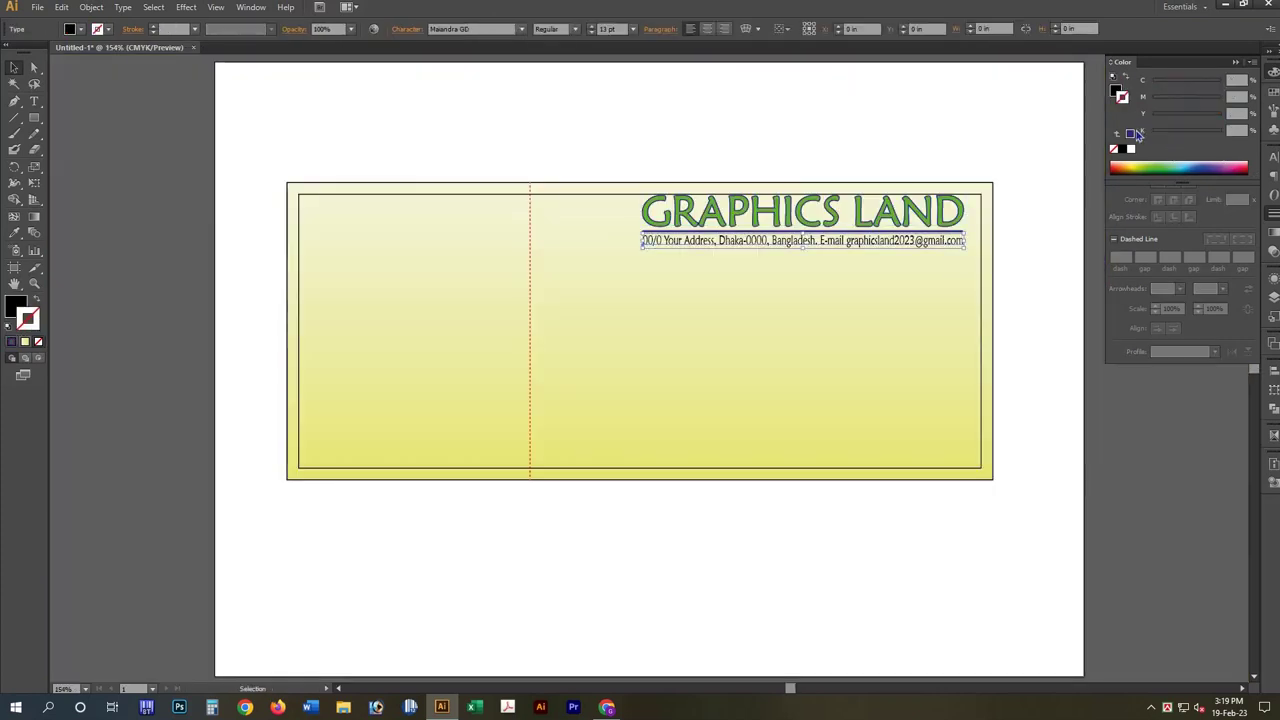
click(1126, 80)
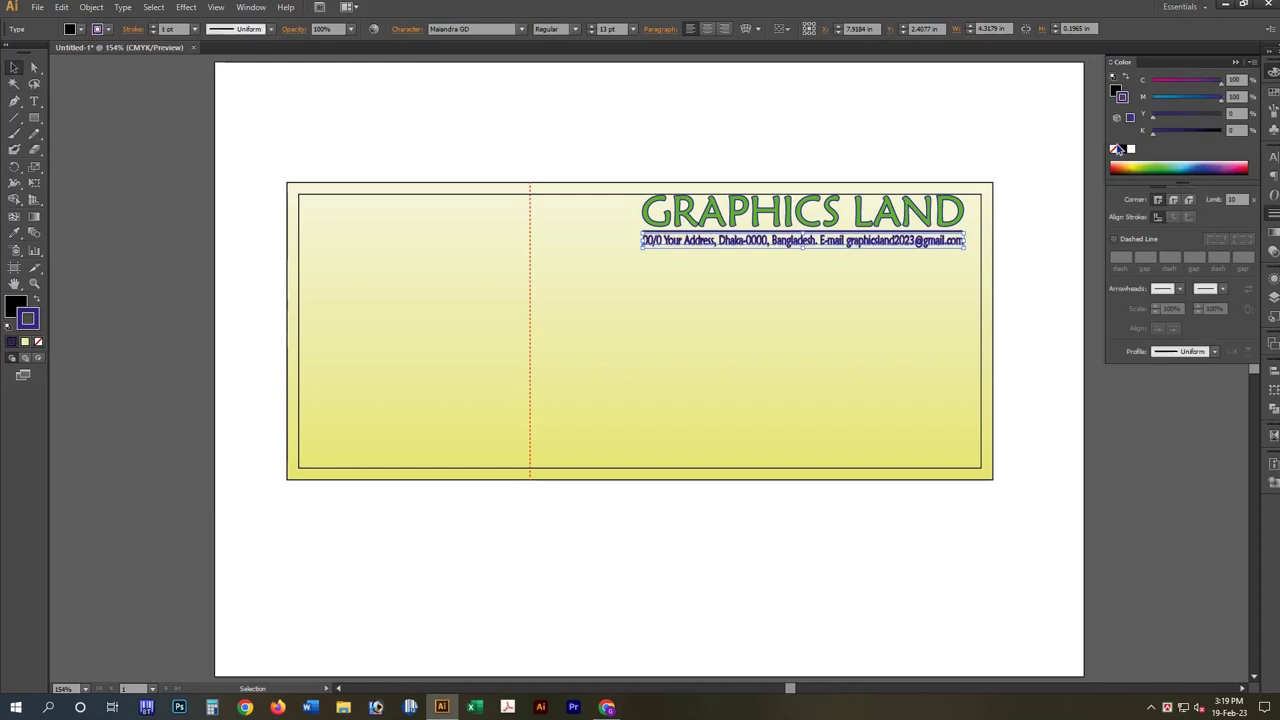
key(ctrl+z)
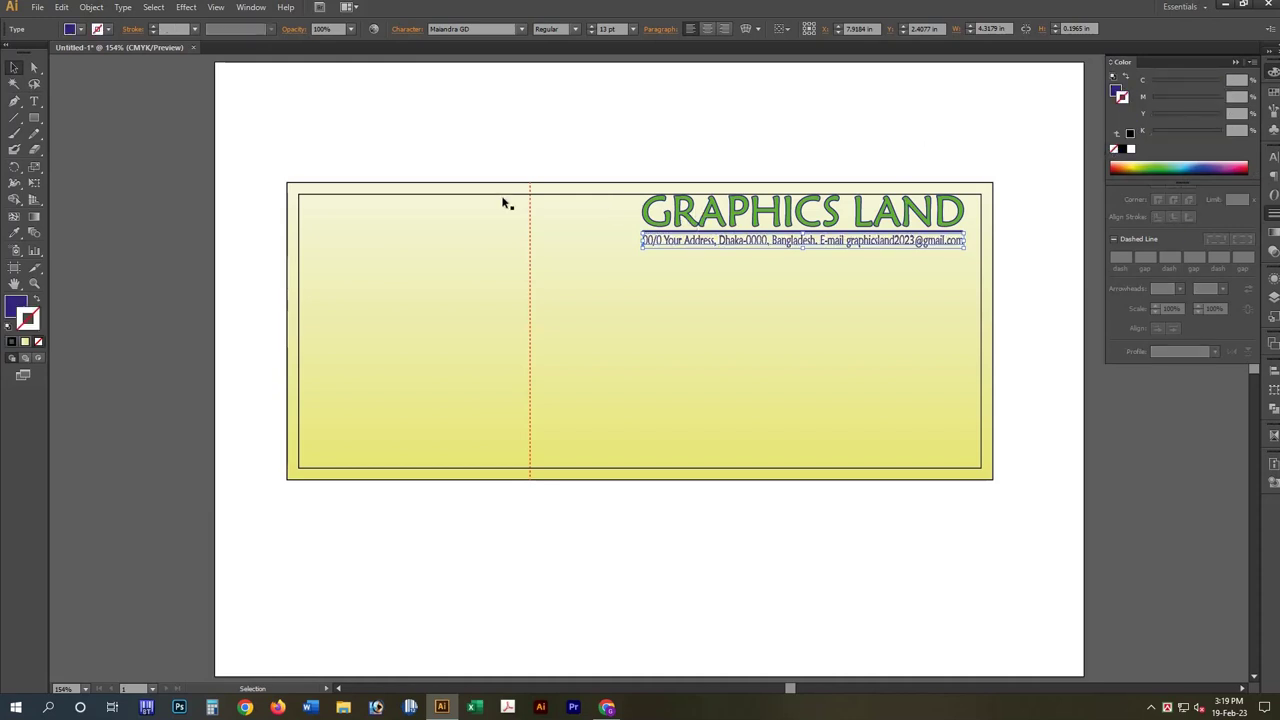
click(471, 177)
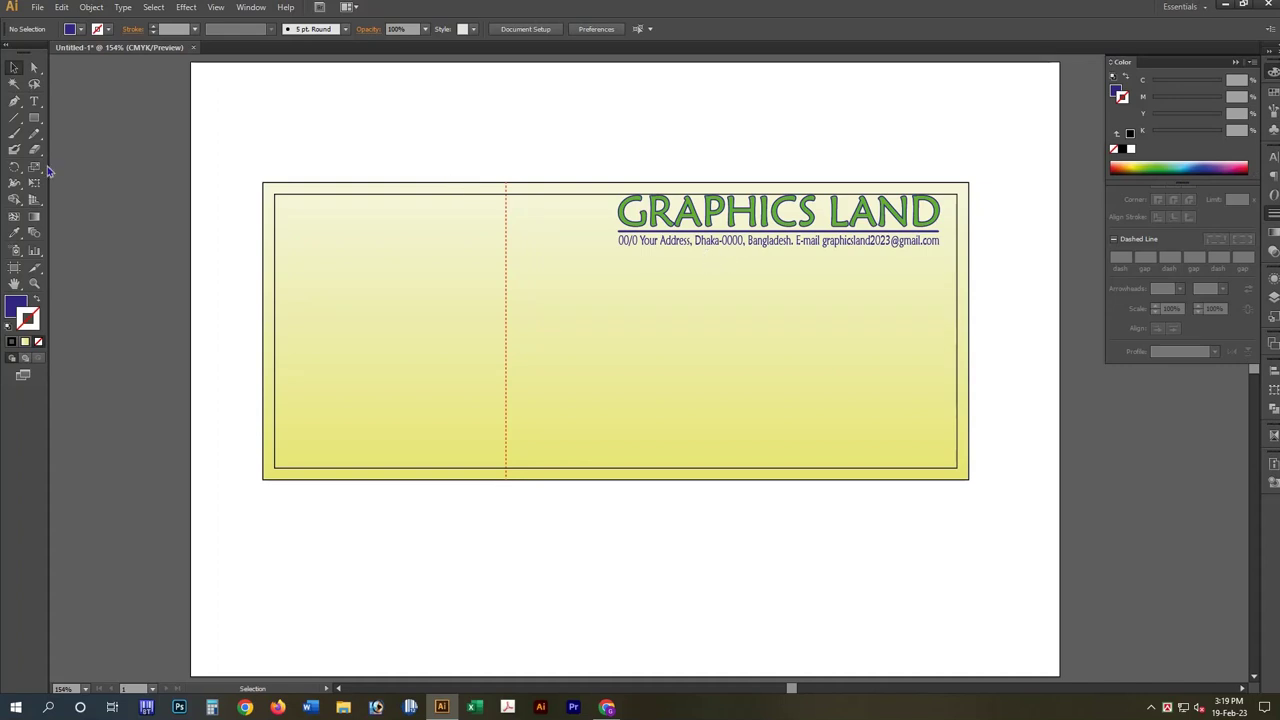
Step: Draw a dark blue rounded rectangle bar below the address line
key(m)
click(90, 134)
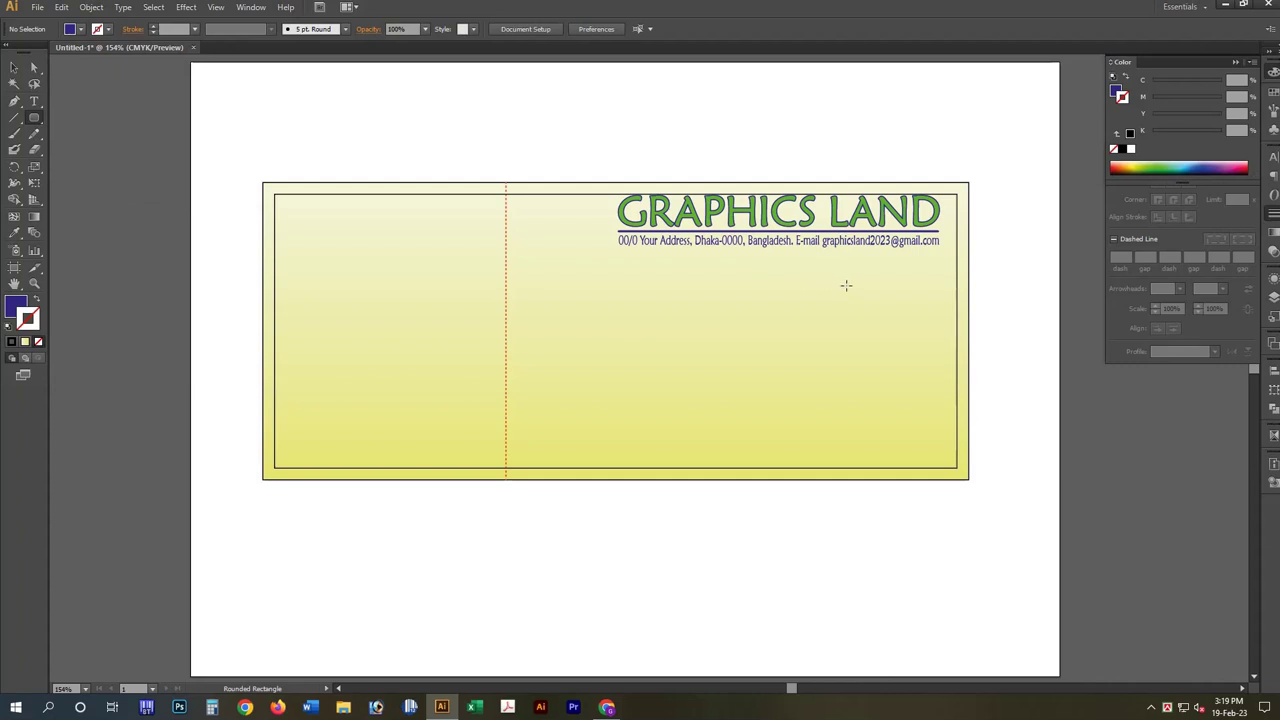
drag(728, 260, 846, 286)
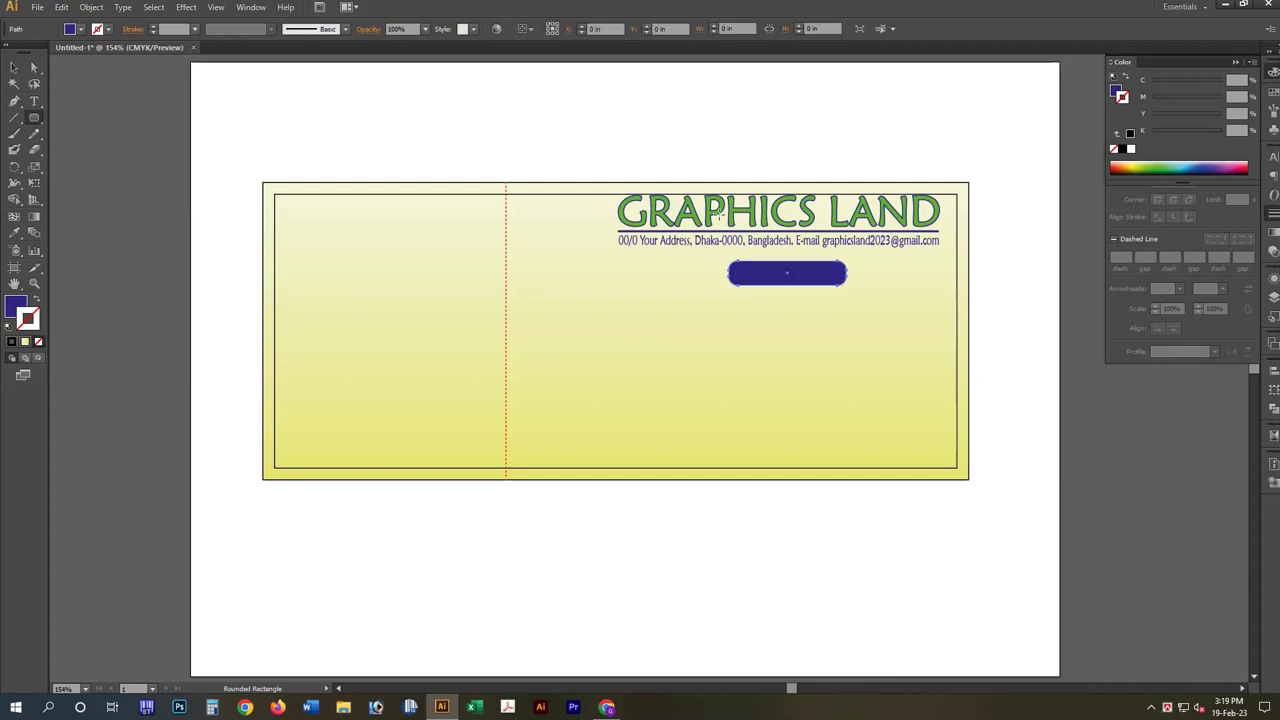
Step: Duplicate the GRAPHICS LAND heading as an 18 pt MONEY RECEIPT label, copying it onto the bar
key(v)
drag(786, 212, 782, 152)
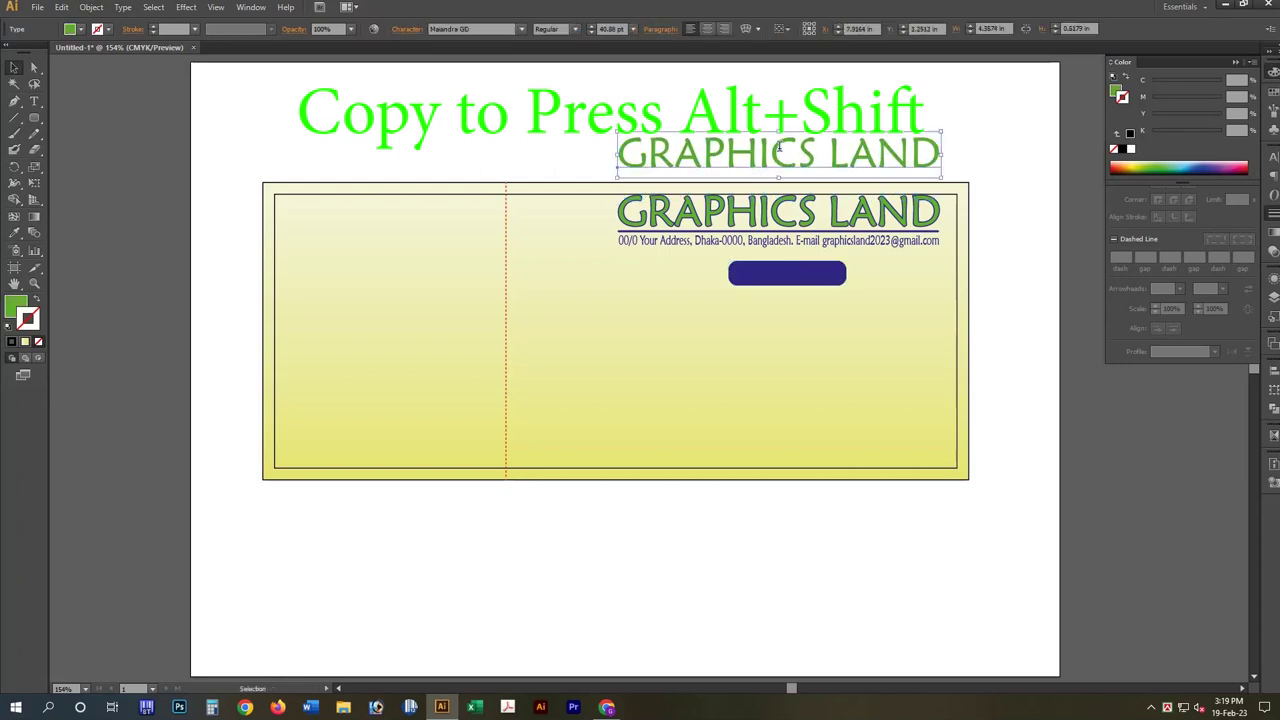
triple_click(779, 150)
text(M)
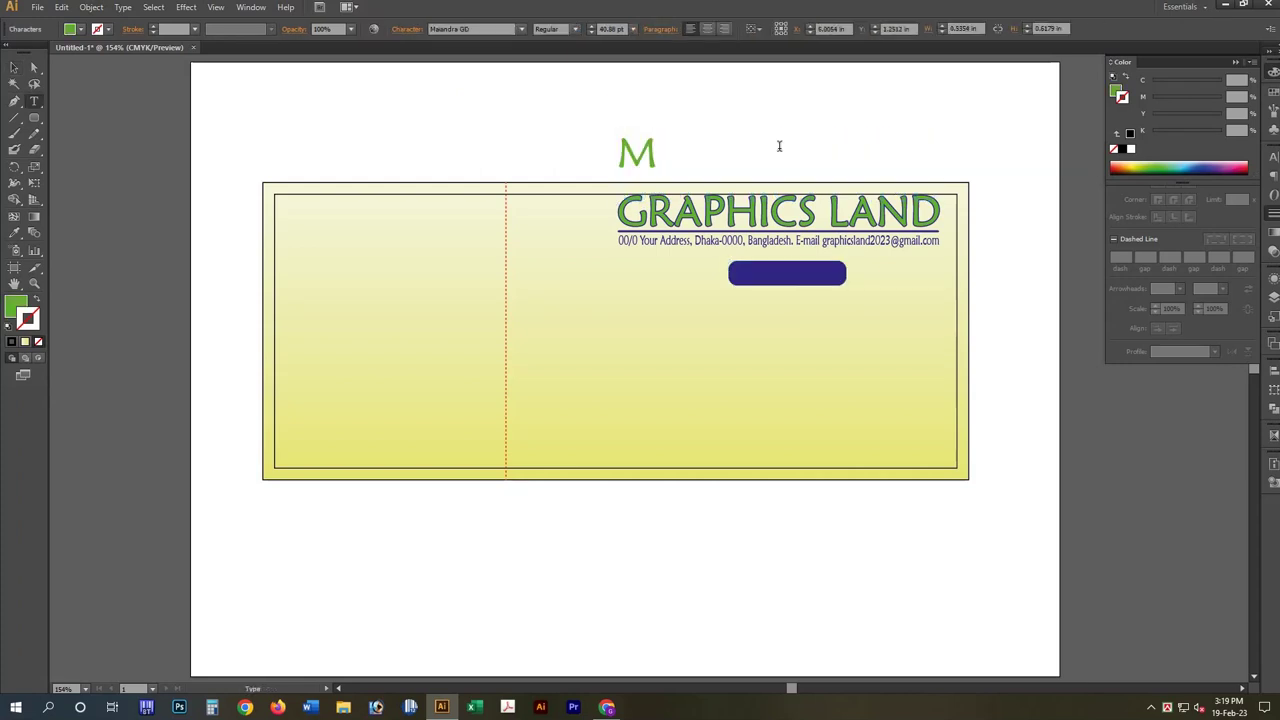
text(ONEY)
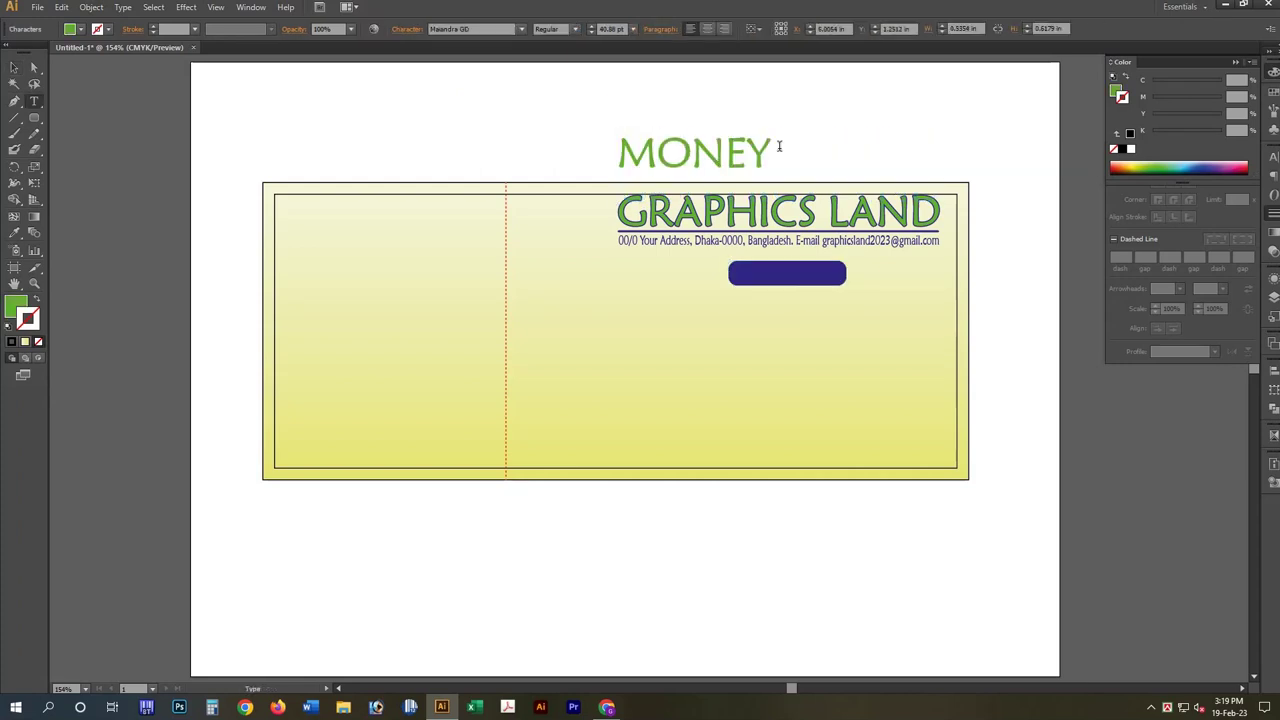
text('RE)
text(C)
text(EIPT)
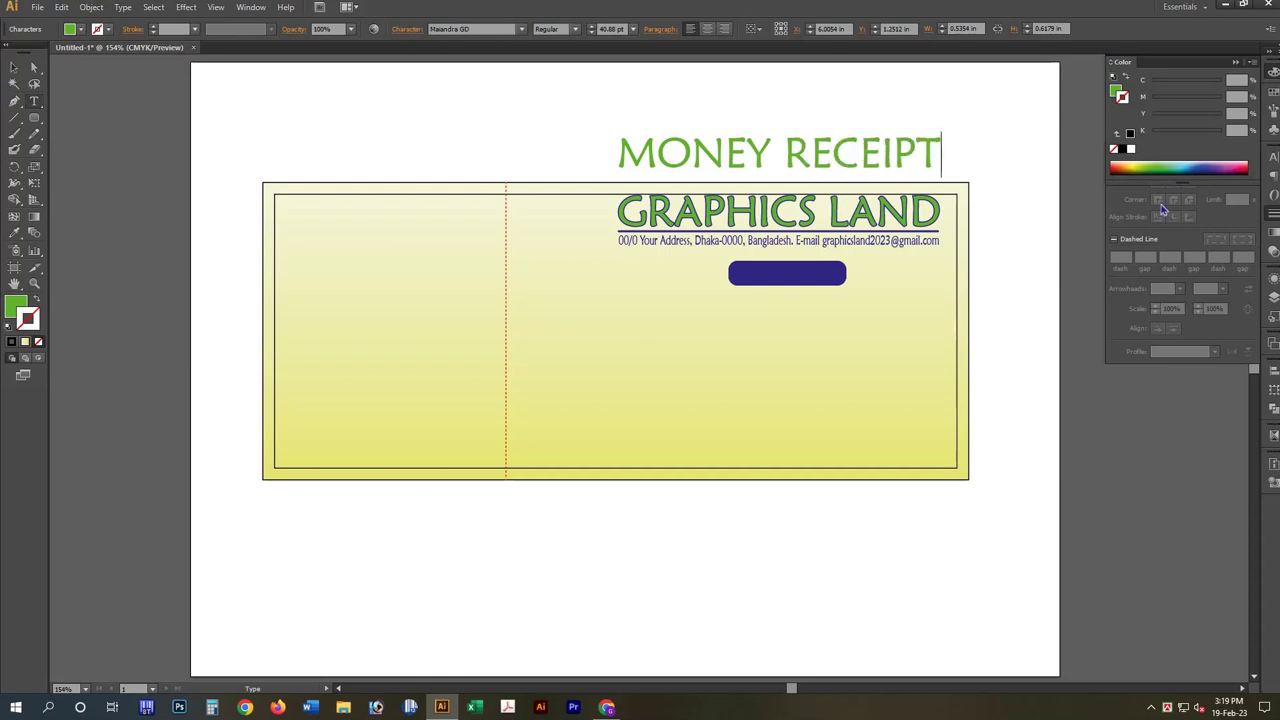
click(14, 67)
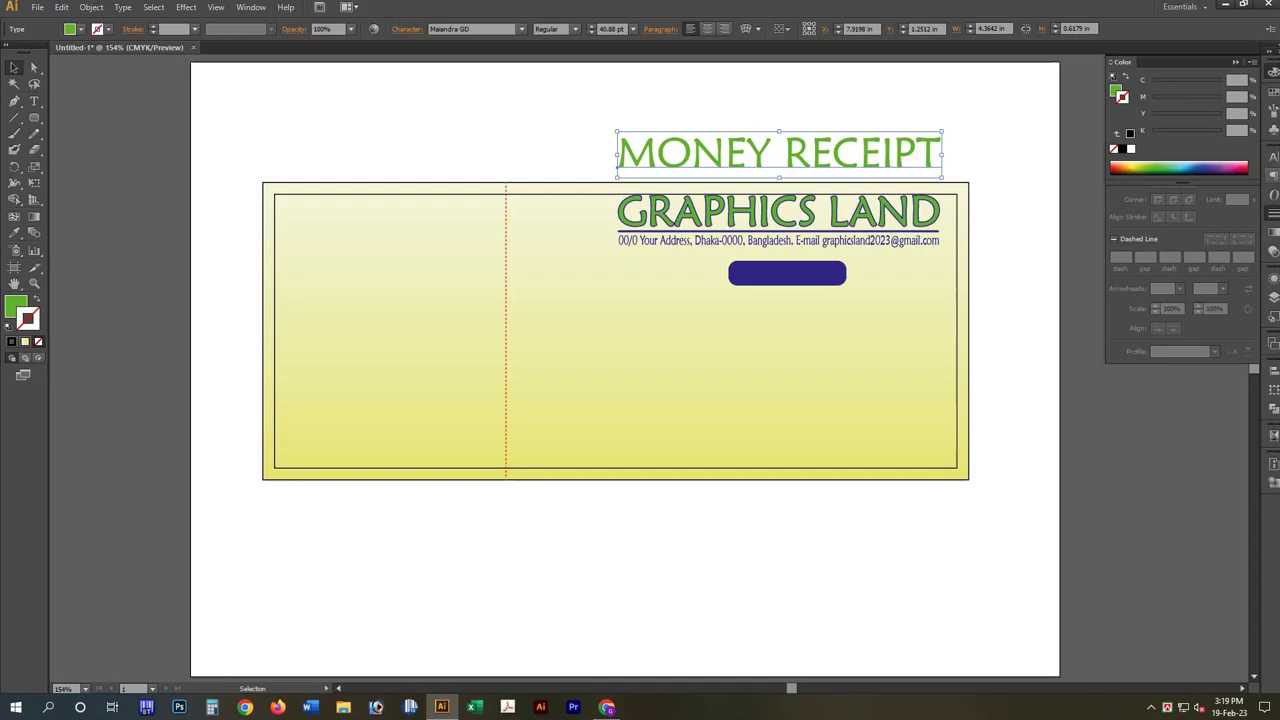
click(1273, 157)
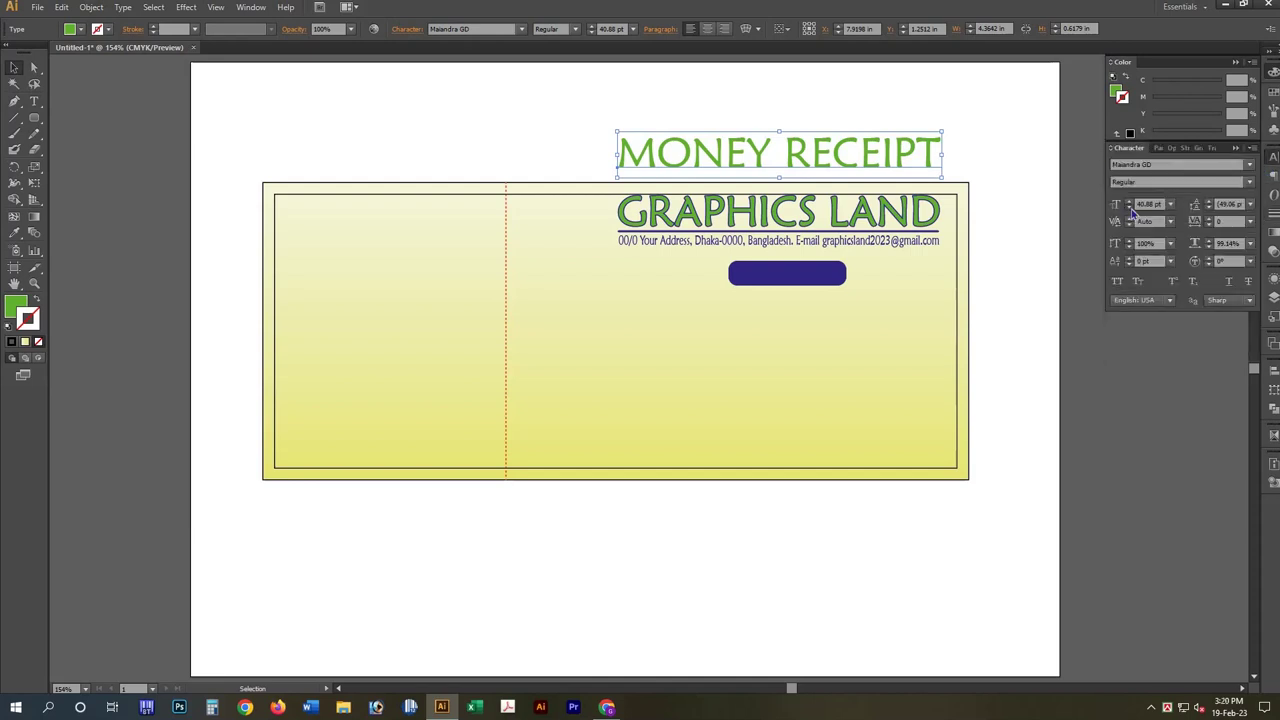
key(Down)
key(Down)
key(Down)
key(Down)
key(Down)
key(Down)
key(Down)
key(Down)
key(Down)
key(Down)
key(Down)
key(Down)
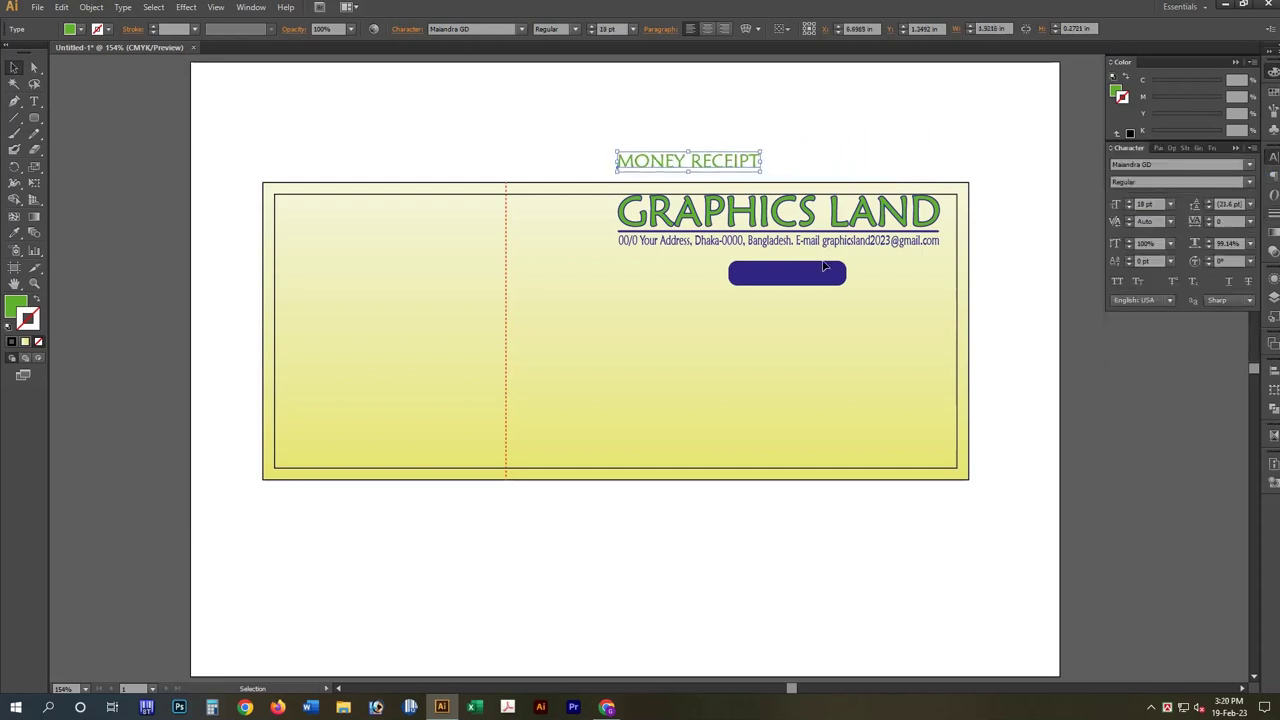
drag(755, 160, 876, 272)
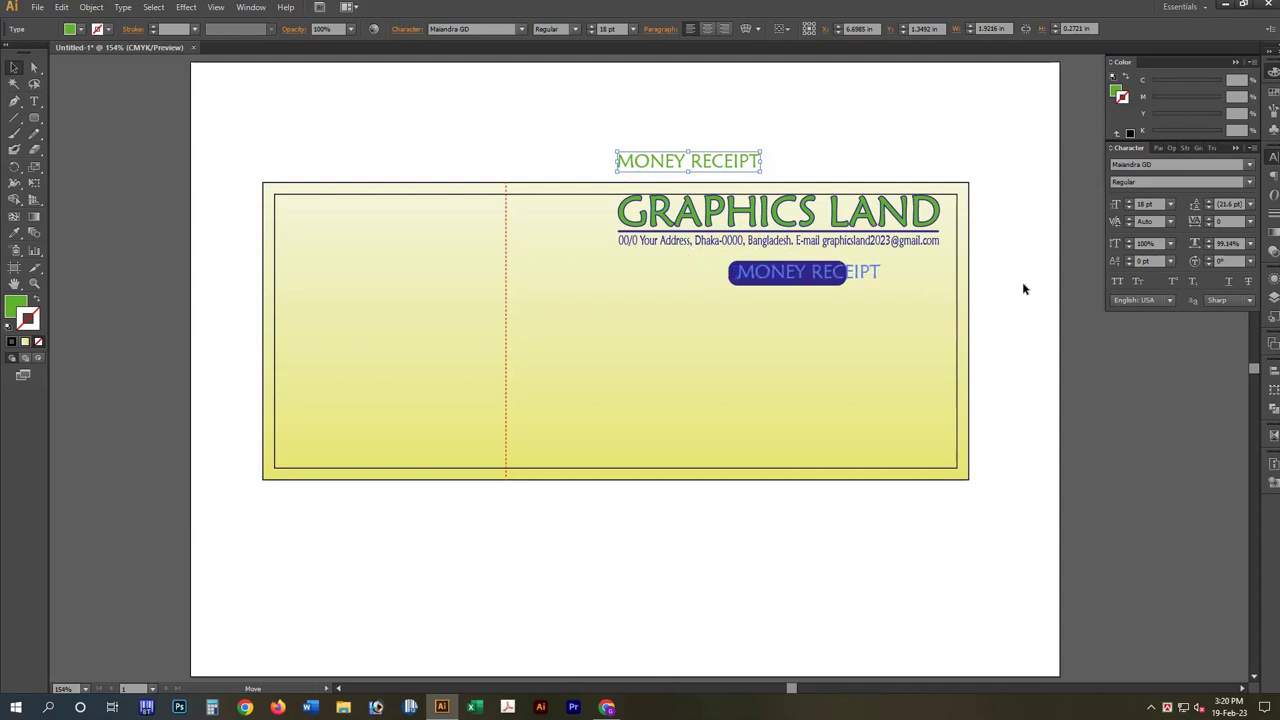
Step: Bring the MONEY RECEIPT text in front of the blue bar
right_click(866, 262)
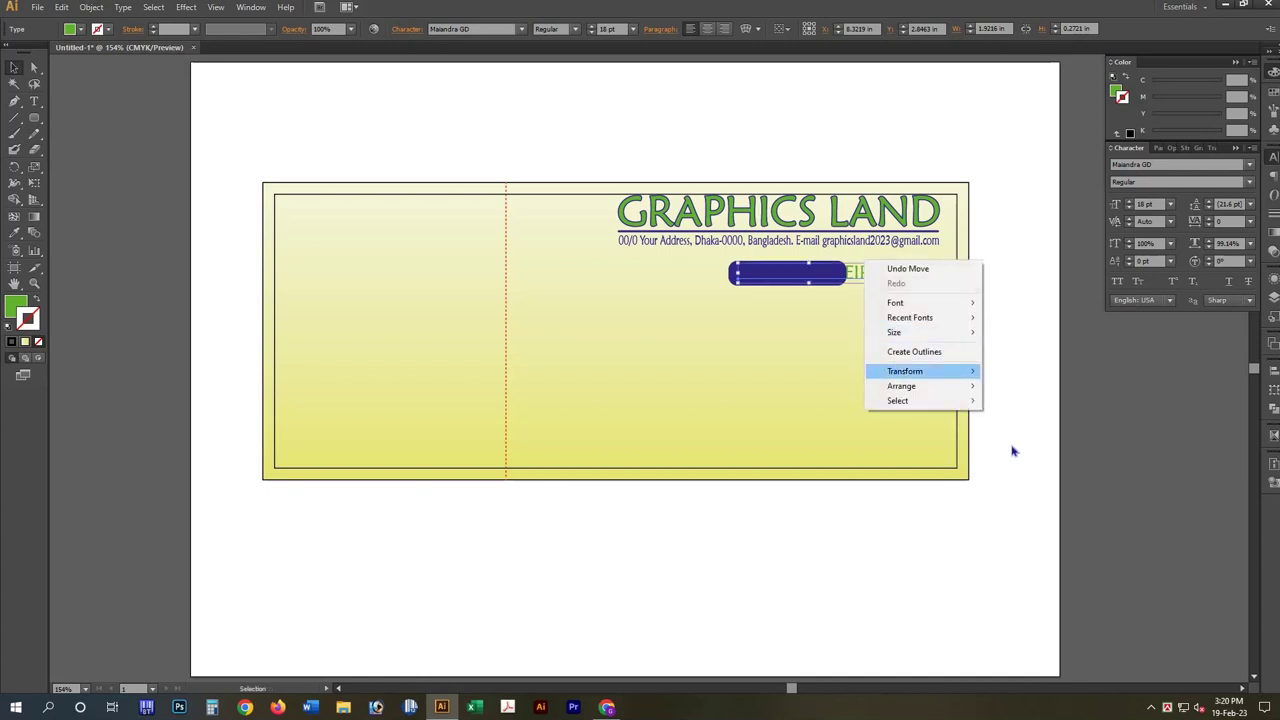
mouse_move(905, 371)
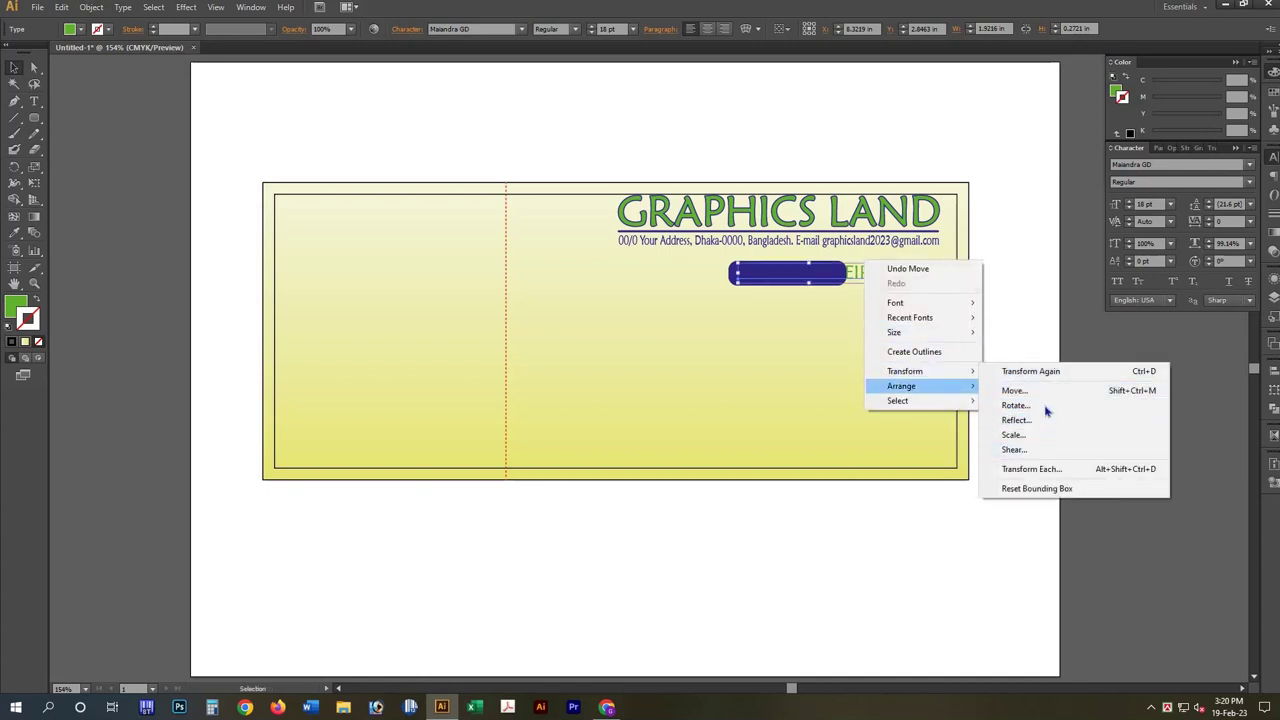
click(1040, 392)
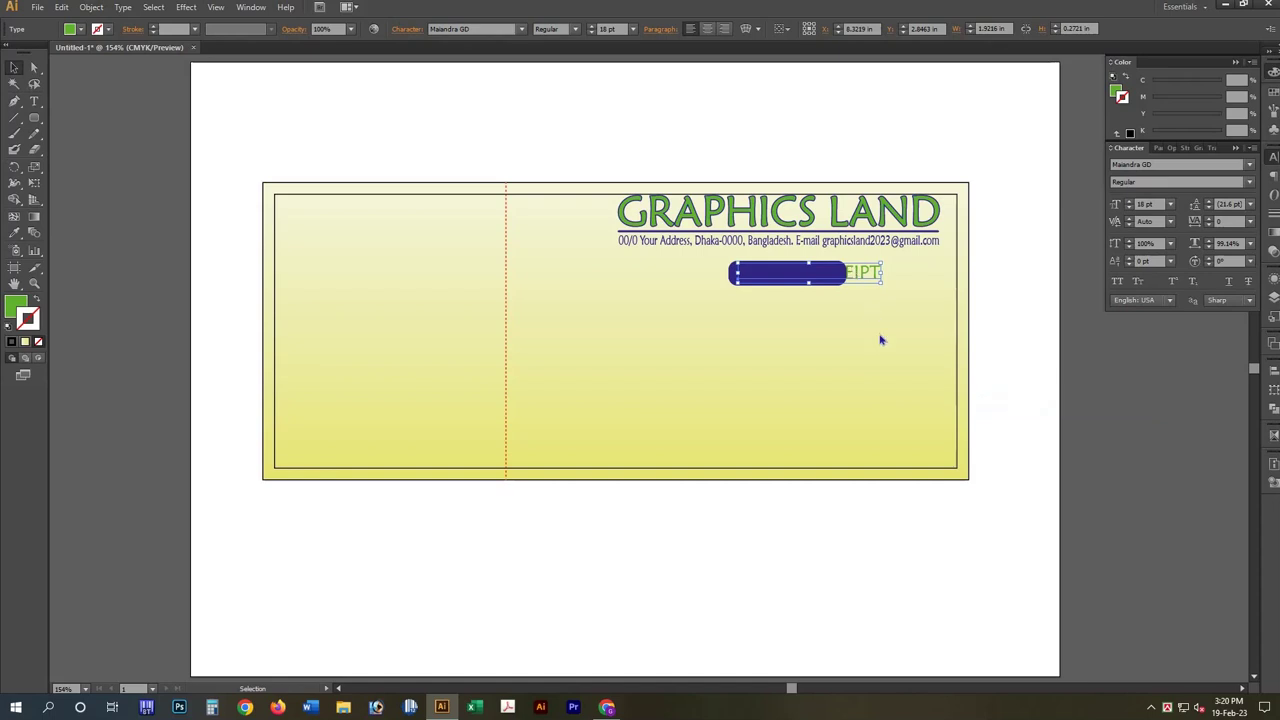
right_click(853, 268)
mouse_move(888, 394)
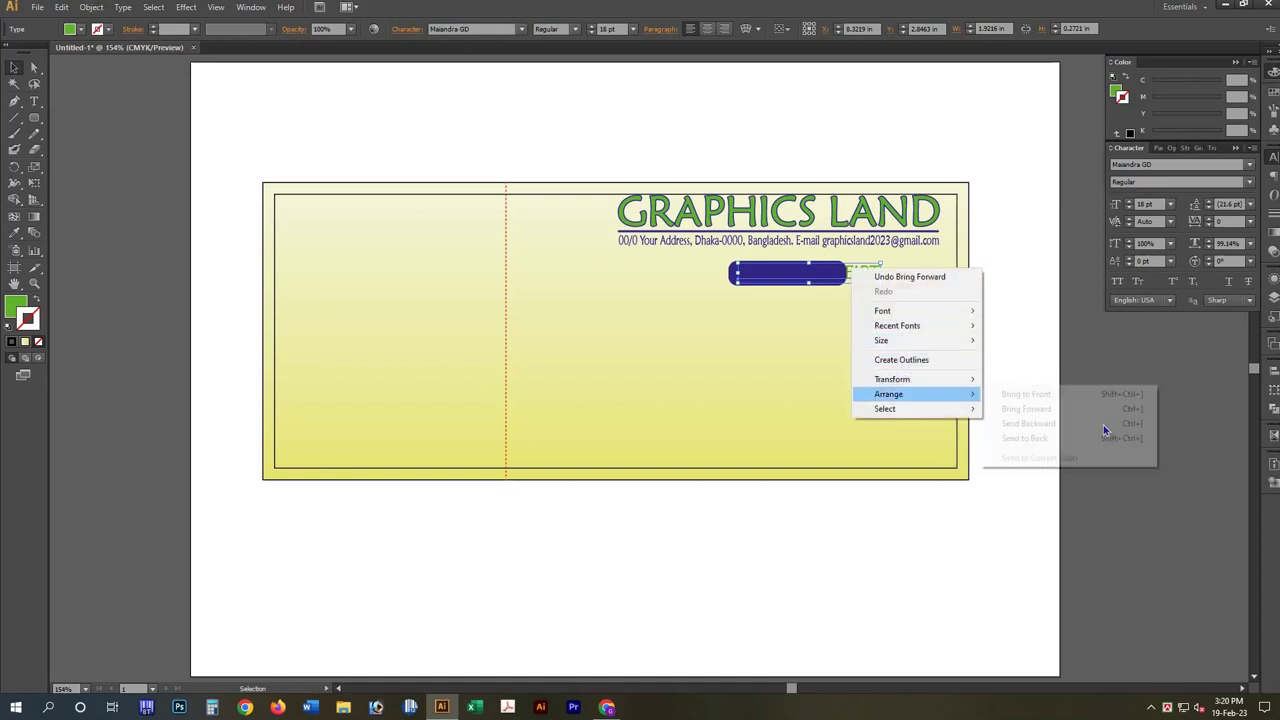
click(1040, 390)
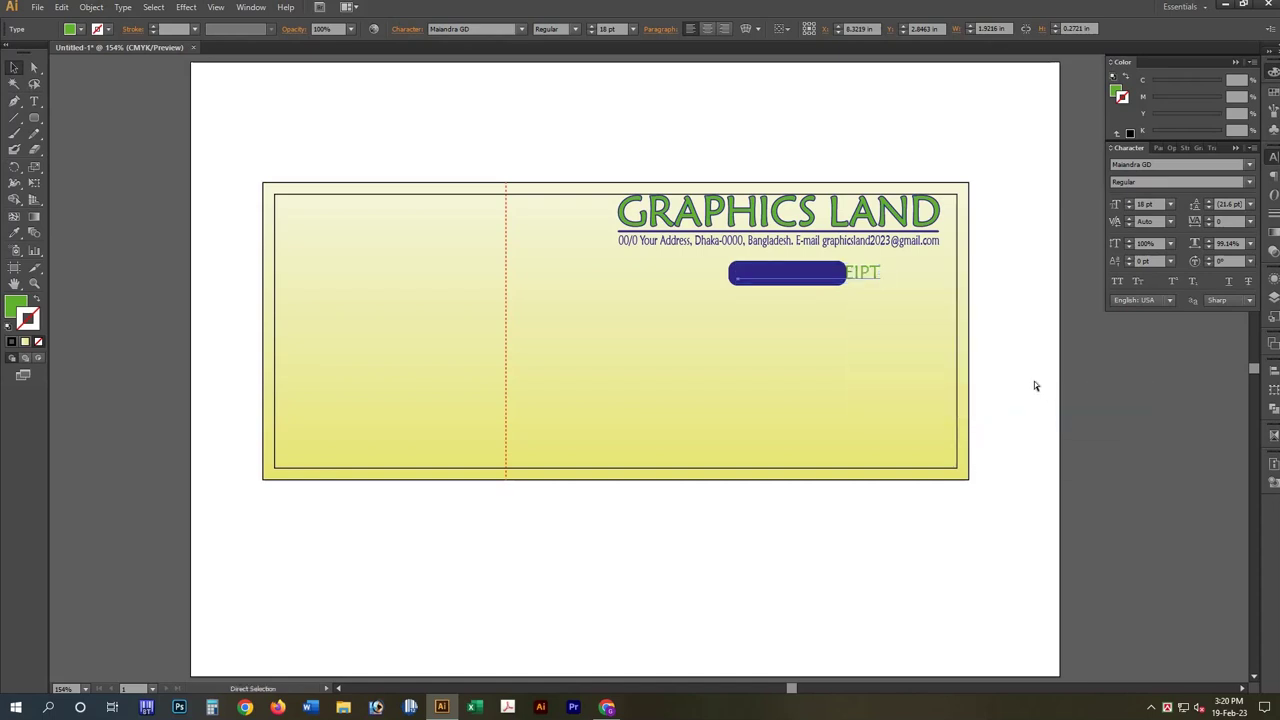
click(1035, 386)
click(860, 272)
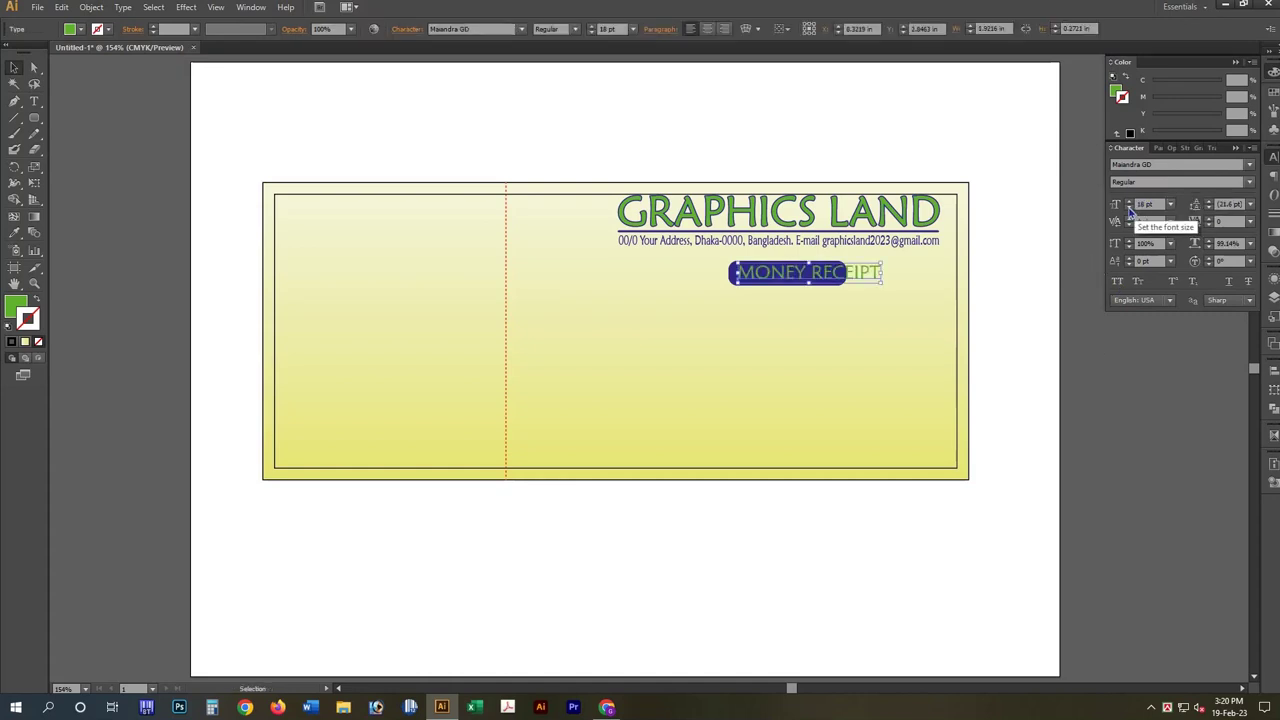
Step: Reduce the MONEY RECEIPT text to 13 pt and switch to editing the stroke colour
click(1129, 208)
click(1129, 208)
click(1129, 208)
click(1129, 208)
click(1129, 208)
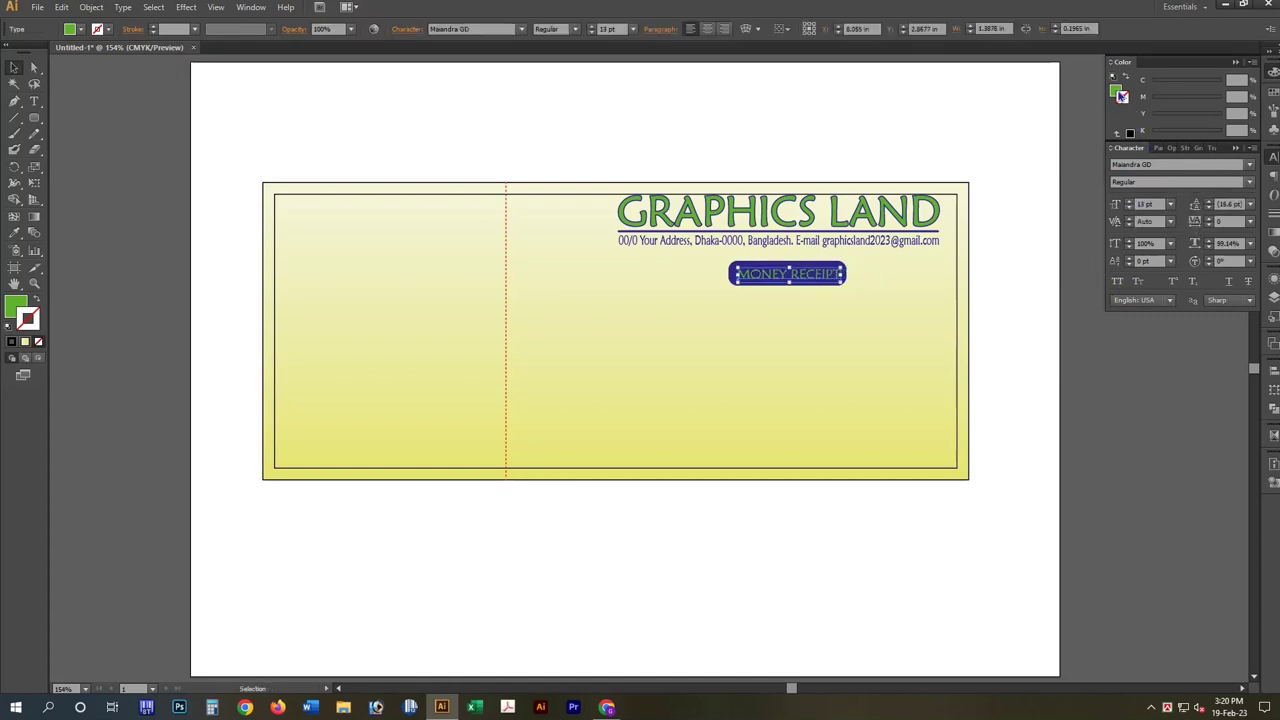
click(1124, 100)
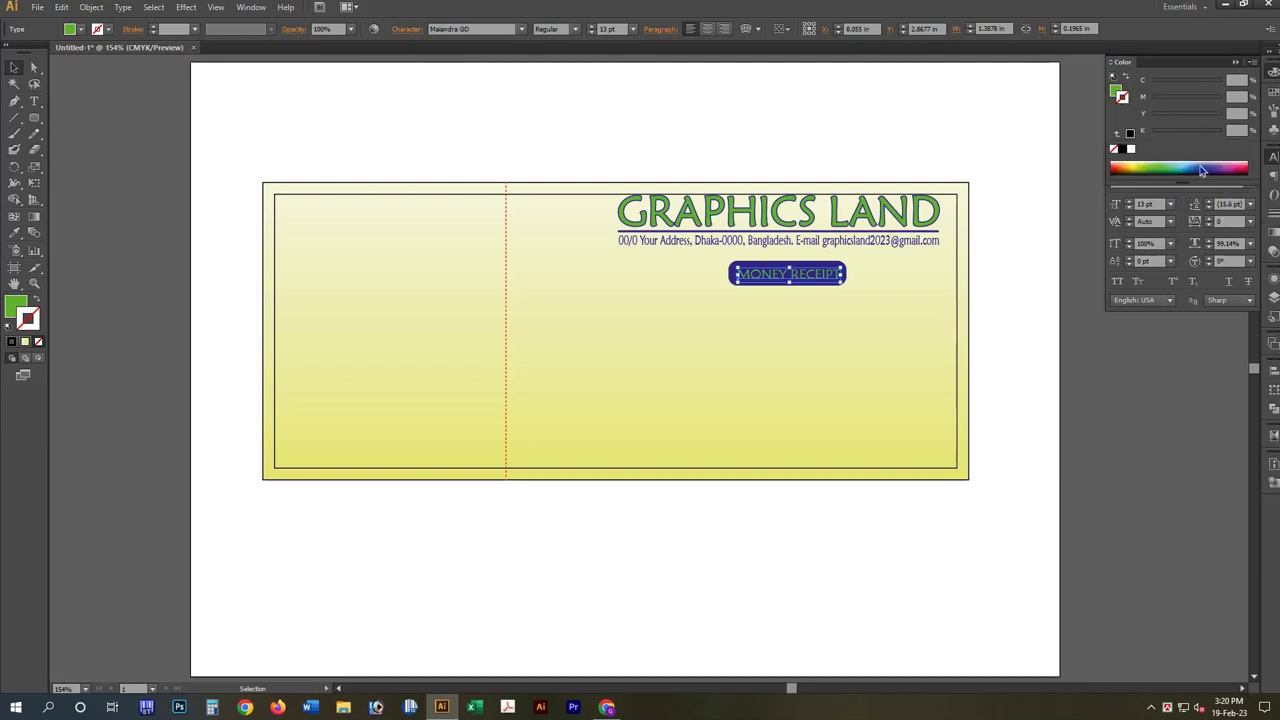
click(1122, 97)
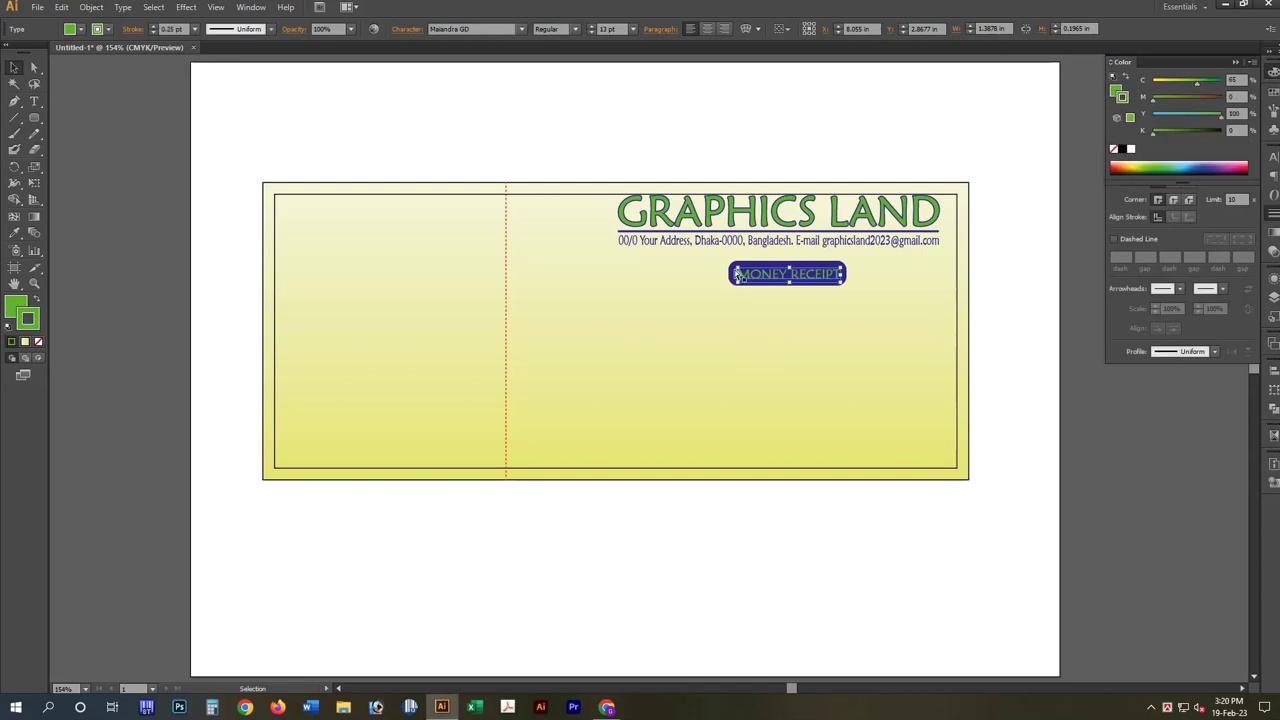
Step: Zoom in on the badge, nudge the text up and enlarge it slightly to fill the bar
key(z)
drag(720, 254, 860, 294)
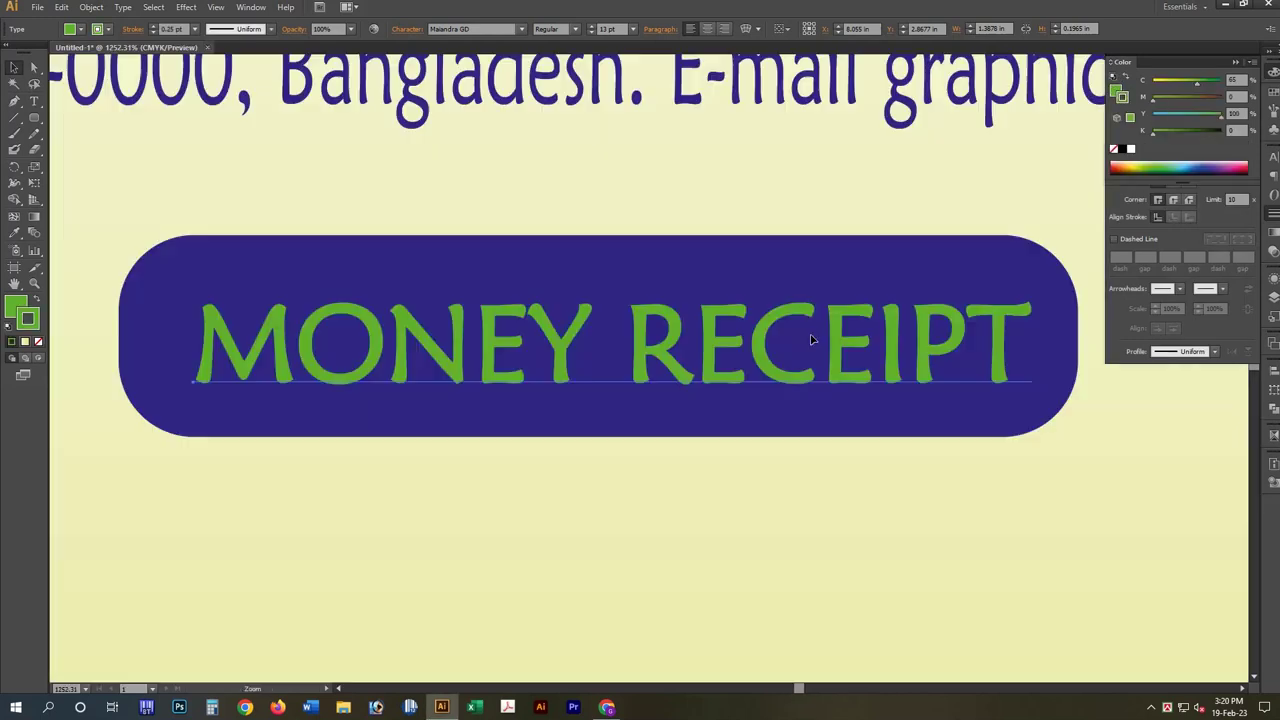
key(v)
drag(812, 340, 812, 328)
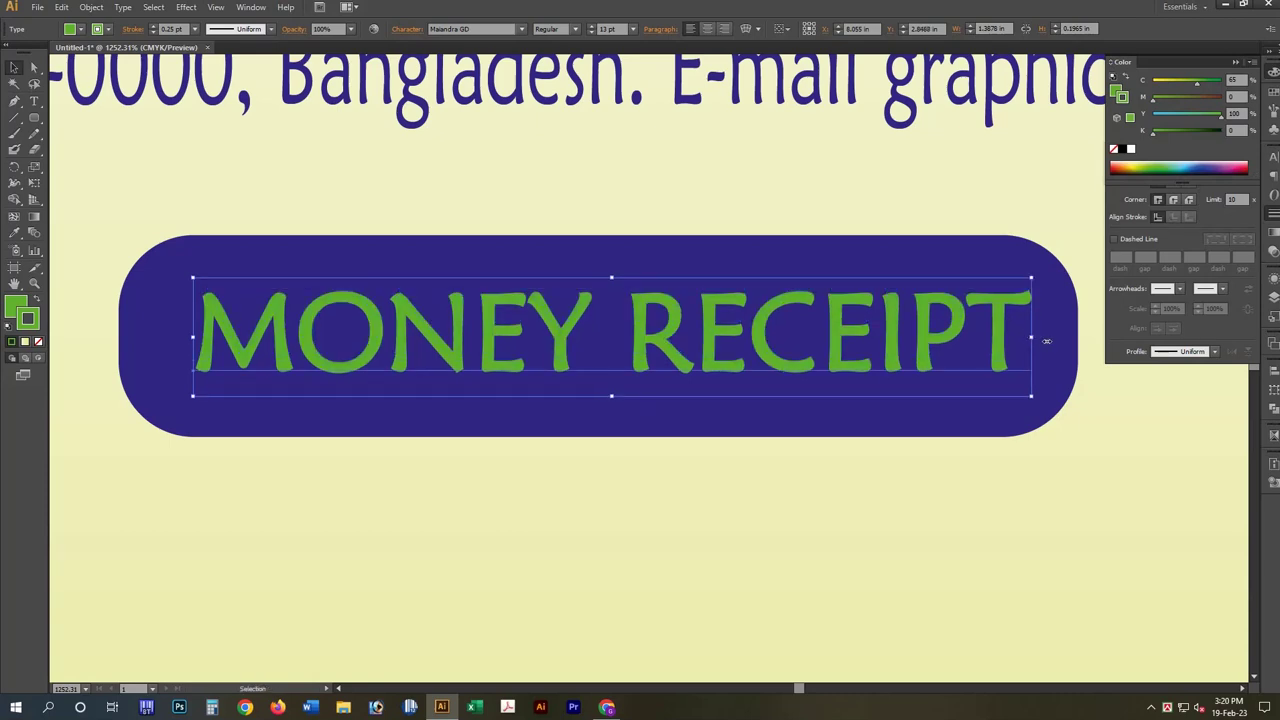
drag(611, 277, 607, 270)
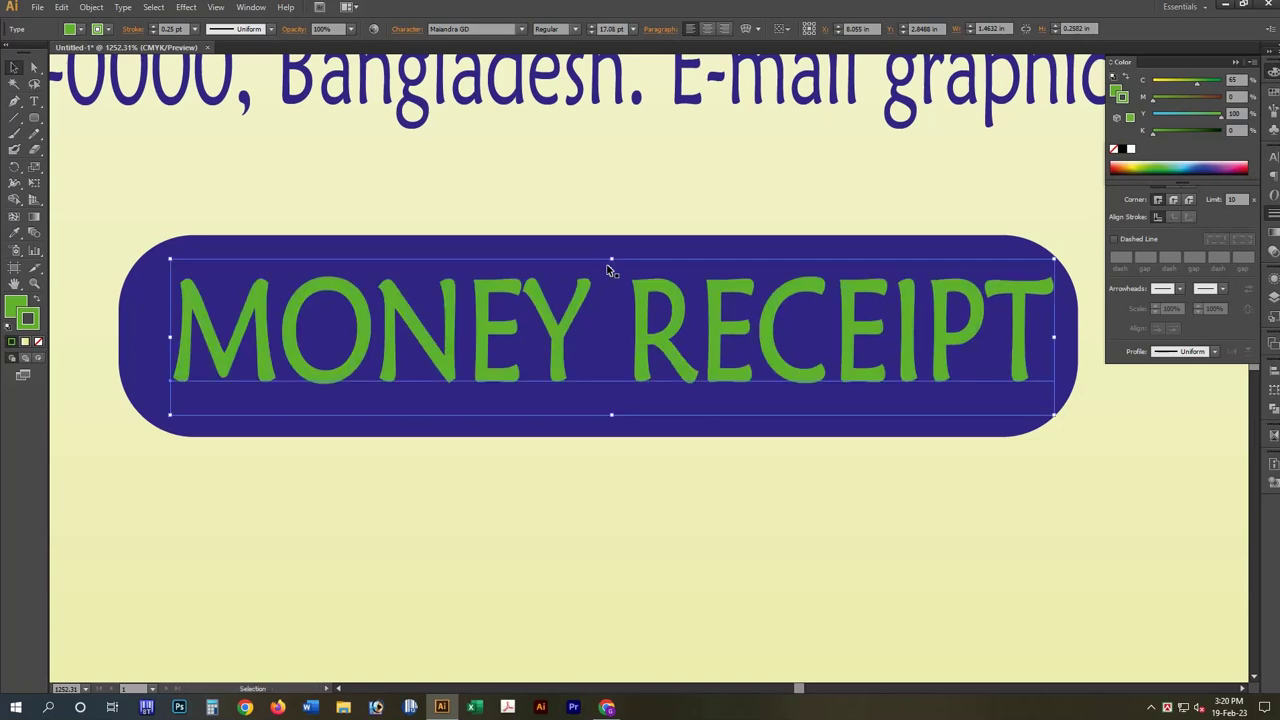
Step: Give the blue rounded bar a green outline, restore the text, and zoom back out
key(Delete)
click(607, 270)
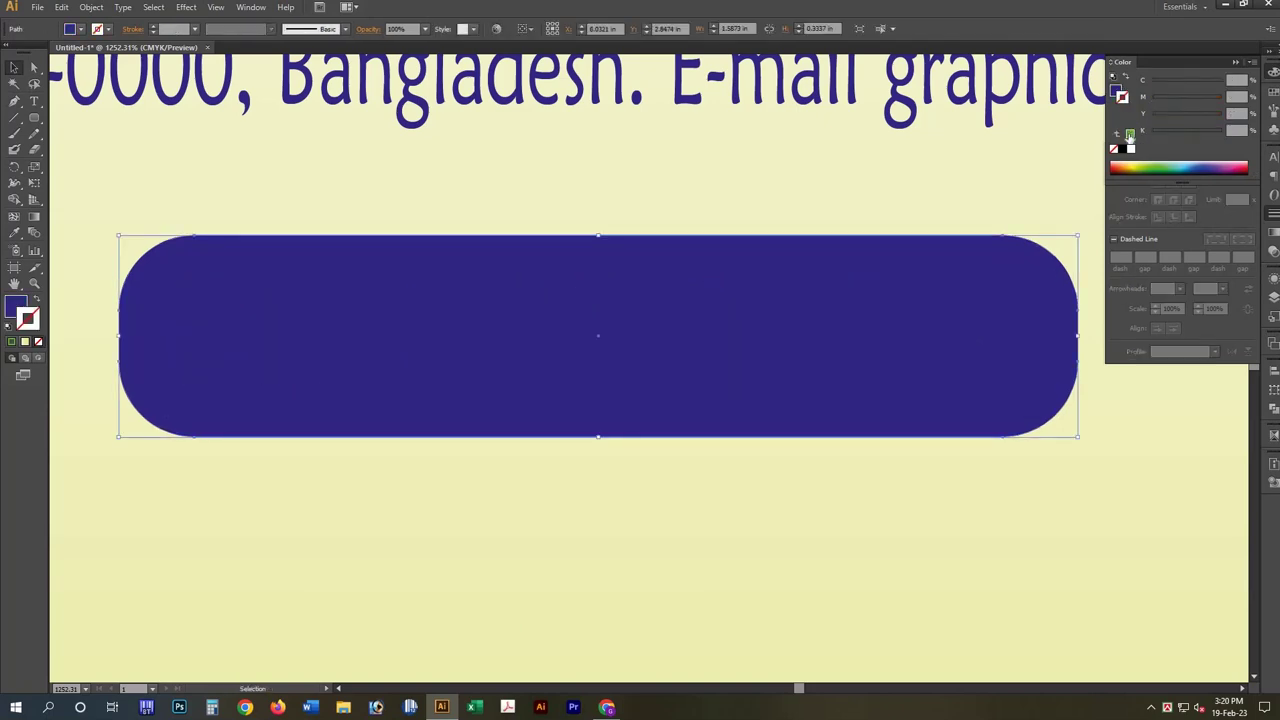
key(ctrl+z)
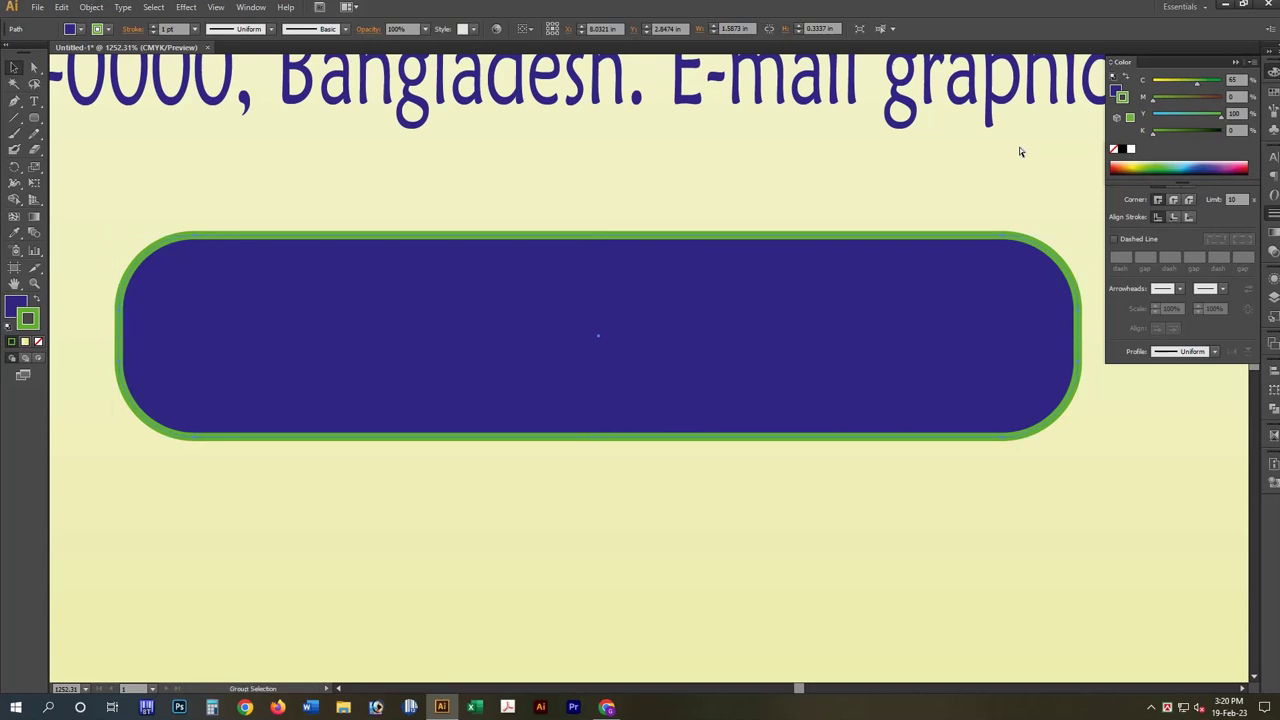
key(ctrl+z)
key(ctrl+0)
click(506, 215)
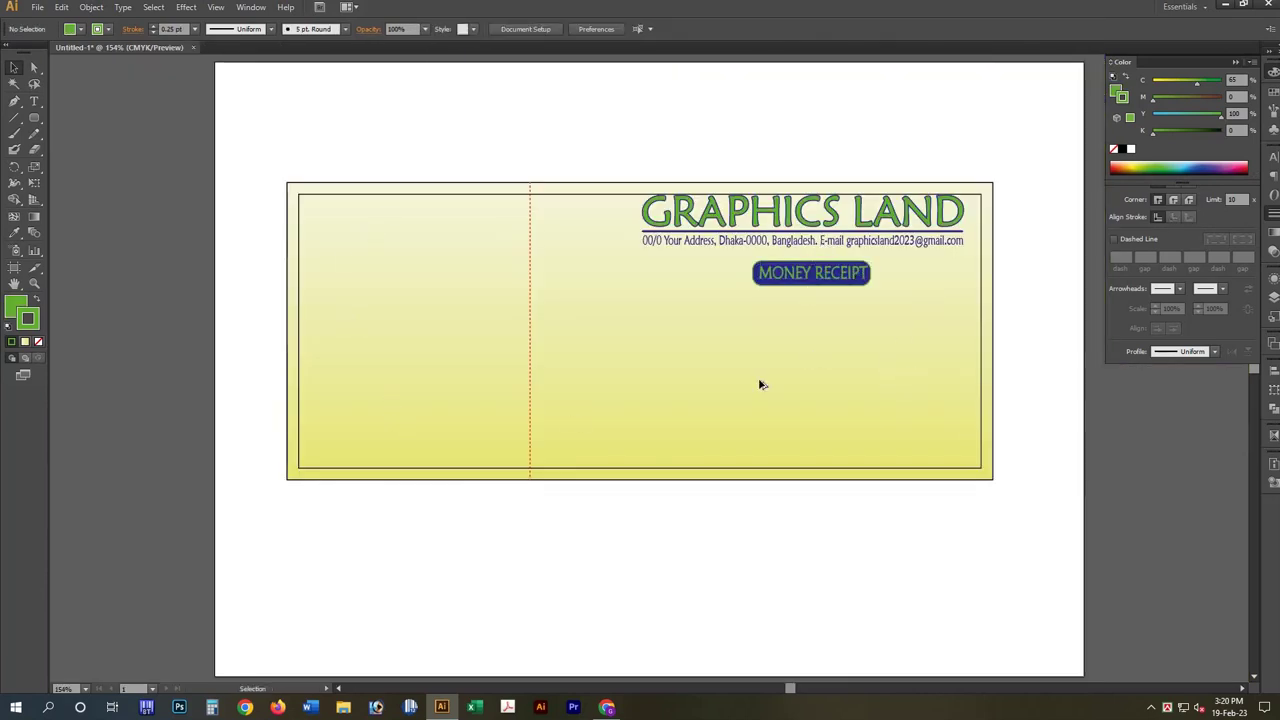
Step: Duplicate the address line below the card and retype it as 'Sl. No.'
drag(819, 238, 687, 519)
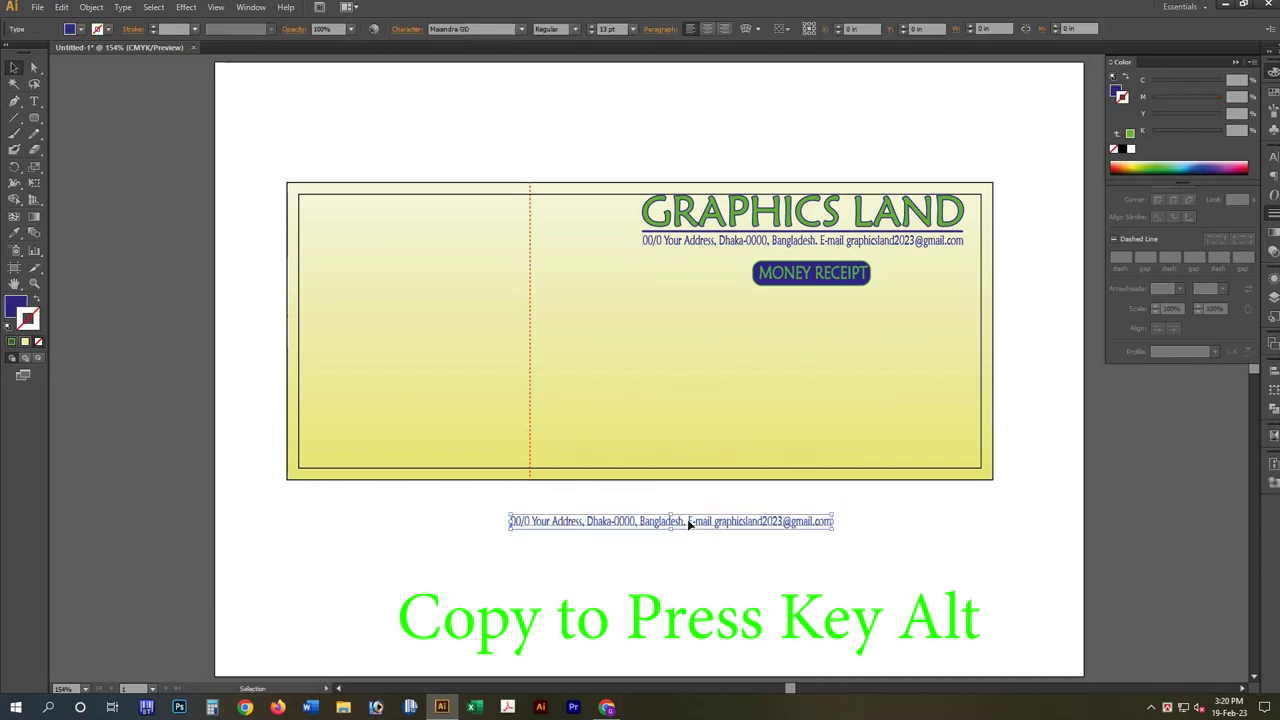
double_click(687, 519)
key(ctrl+a)
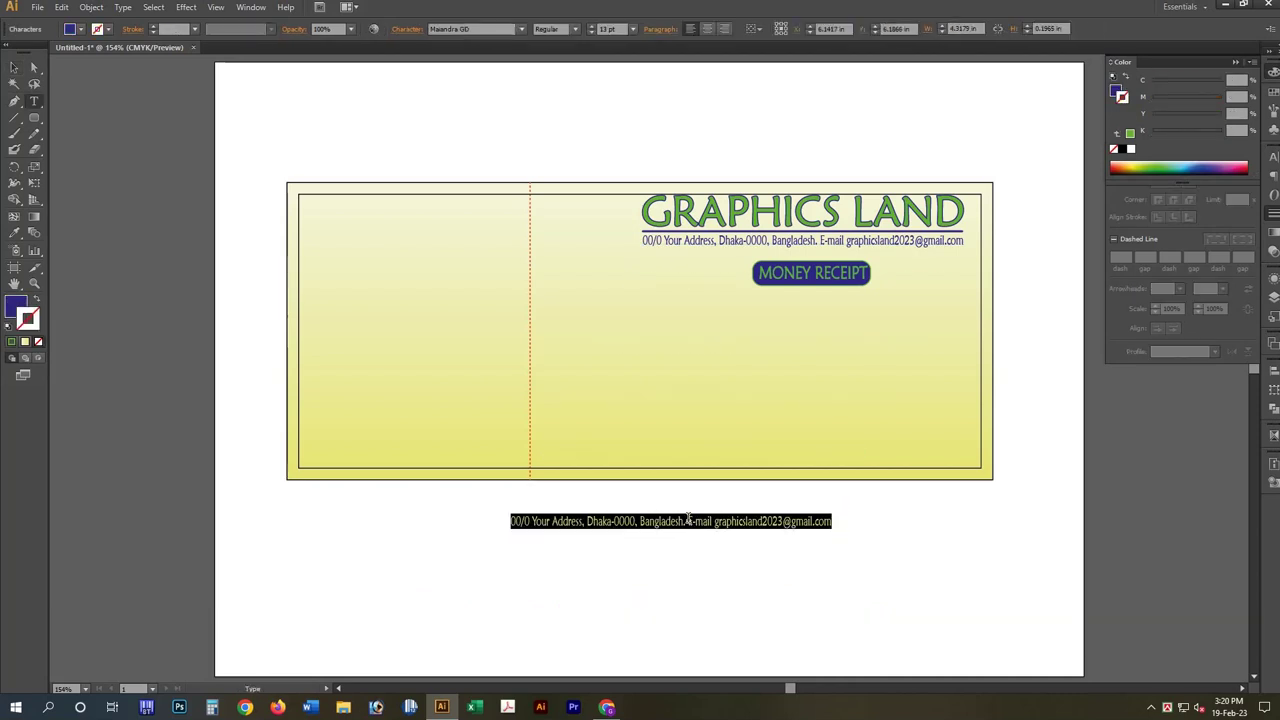
text(Sl)
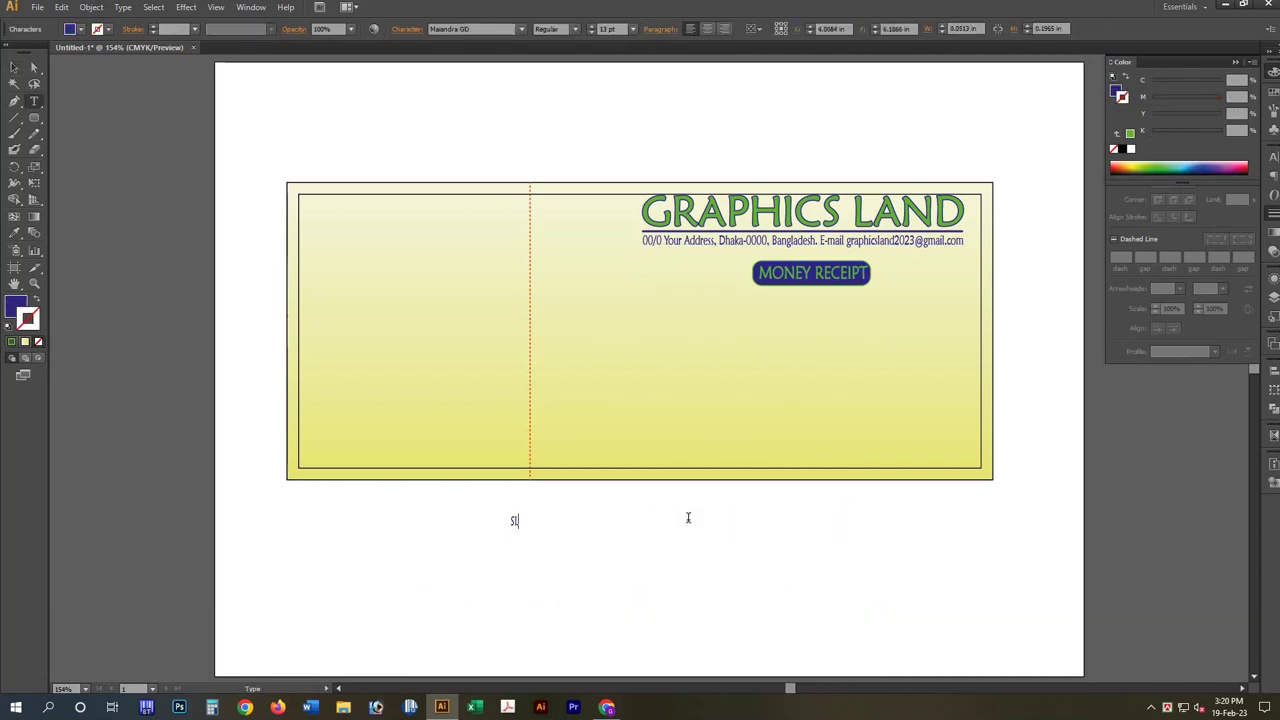
key(BackSpace)
text(. n)
key(BackSpace)
text(N)
text(O)
key(BackSpace)
text(o.)
key(Escape)
Step: Place a Sl. No. copy inside the card by the dashed line; retype the leftover as a dotted Address line
click(584, 326)
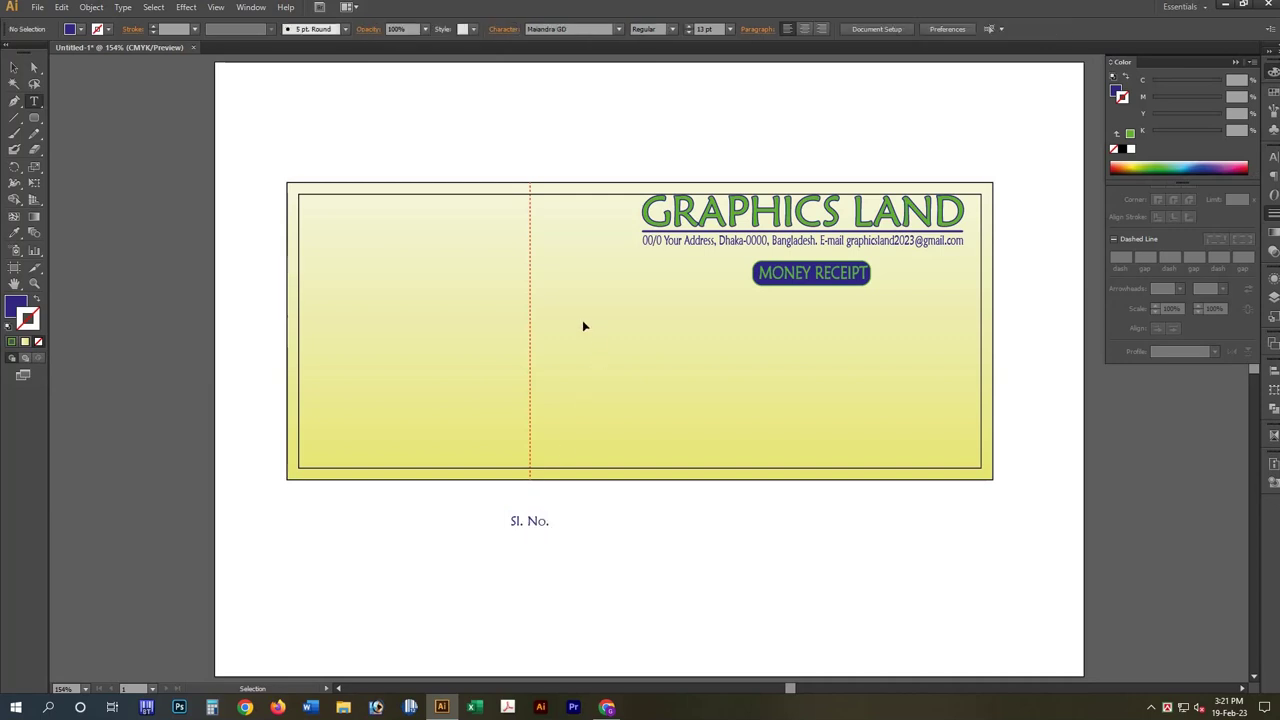
key(ctrl+v)
drag(571, 286, 555, 504)
triple_click(555, 504)
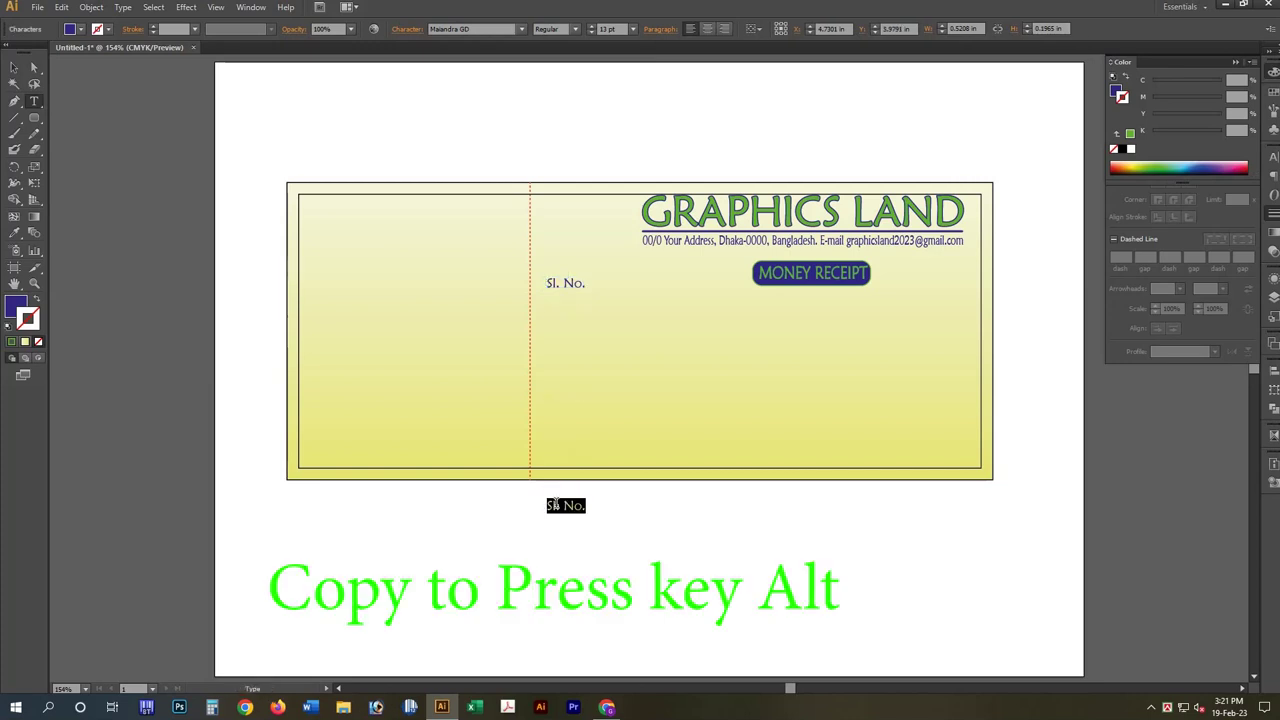
text(a)
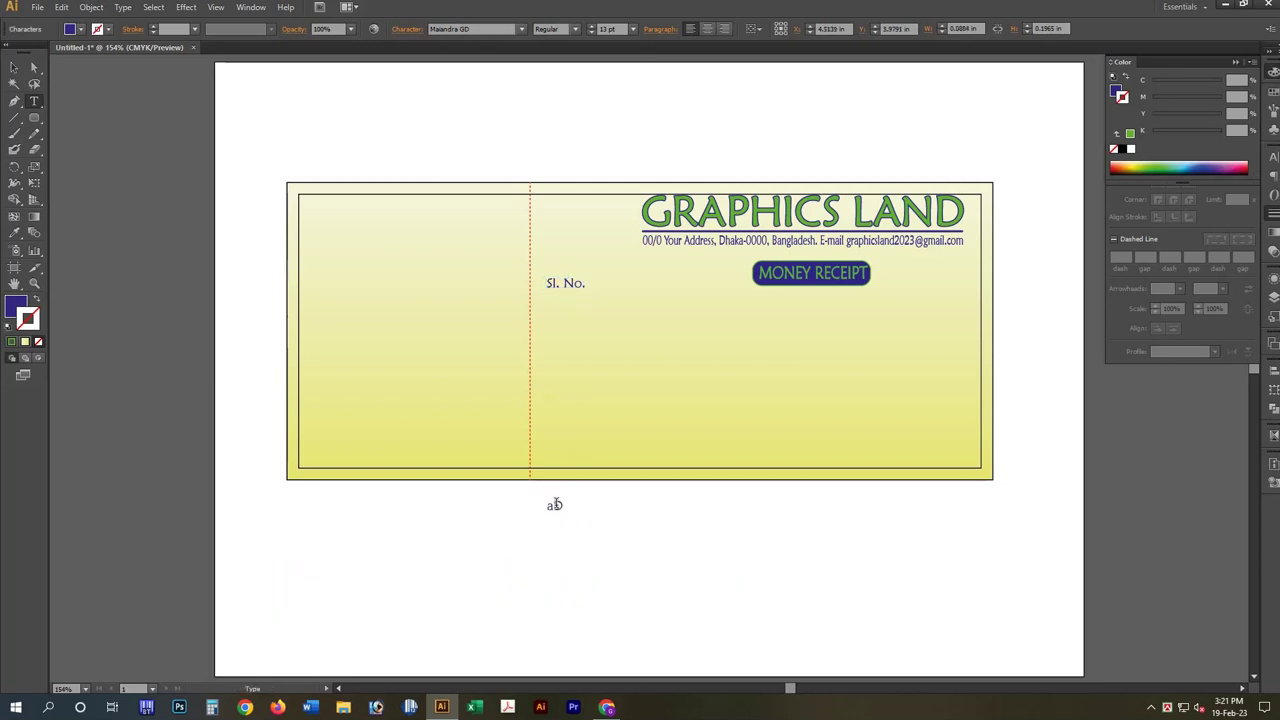
text(ddre)
text(ss :)
text(...............................................................................................)
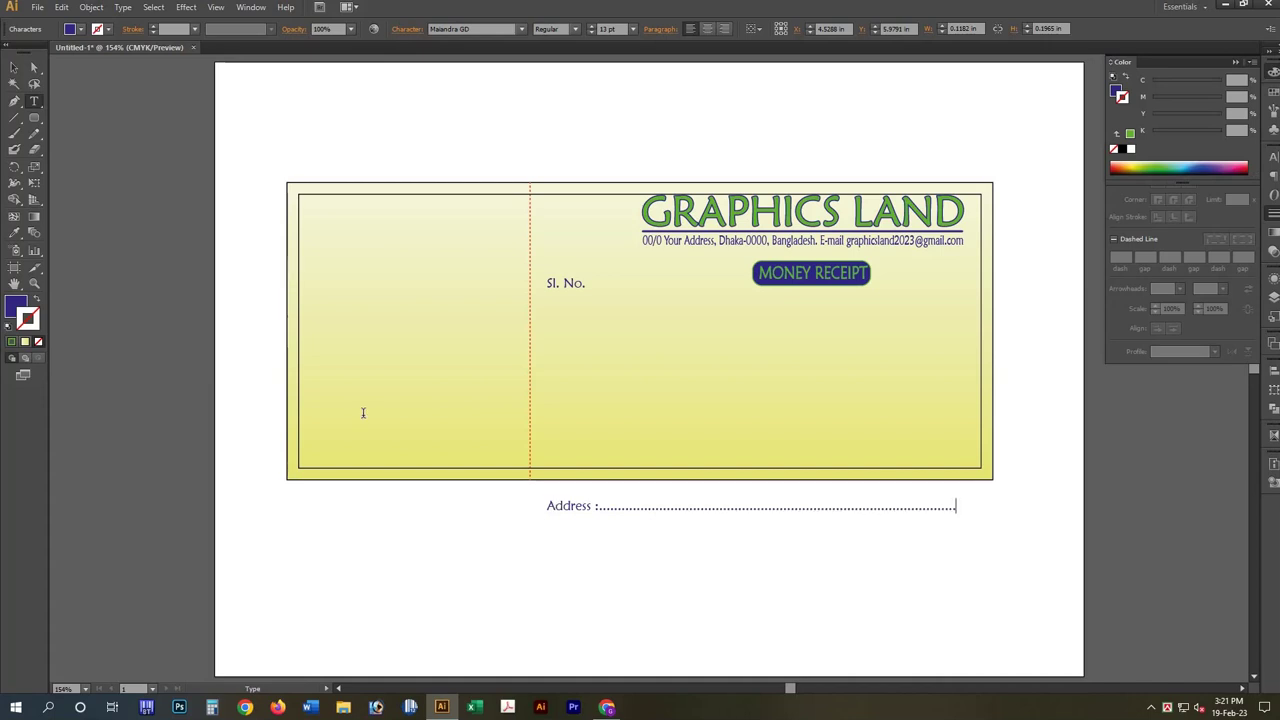
Step: Add a 'The Sum Of Taka' dotted line under the Address line
key(Return)
text(he Sum )
text(Of Taka :)
text(....................)
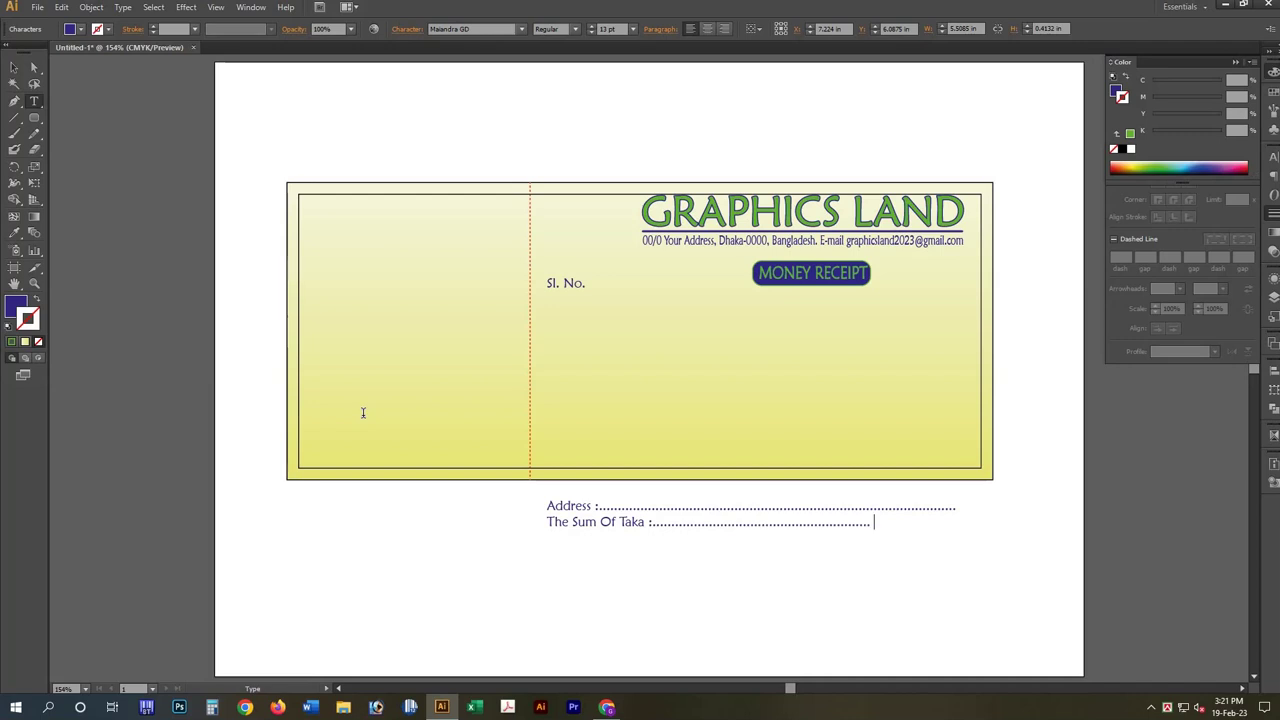
text(............................)
Step: Add the 'By Cash/D.D/P.O/Cheque No' and 'Drawn On :' dotted lines
key(Return)
text(h/D.D/P)
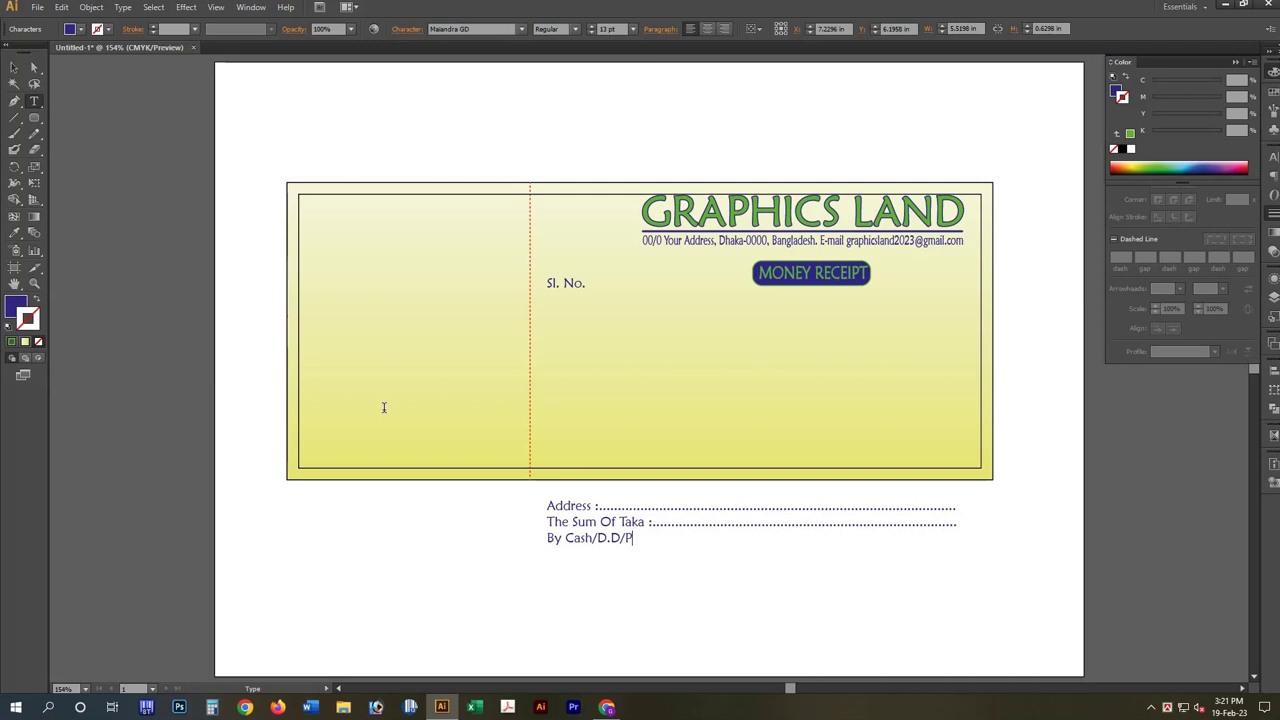
text(.O/Che)
text(que)
text( No :)
text(........................................................................)
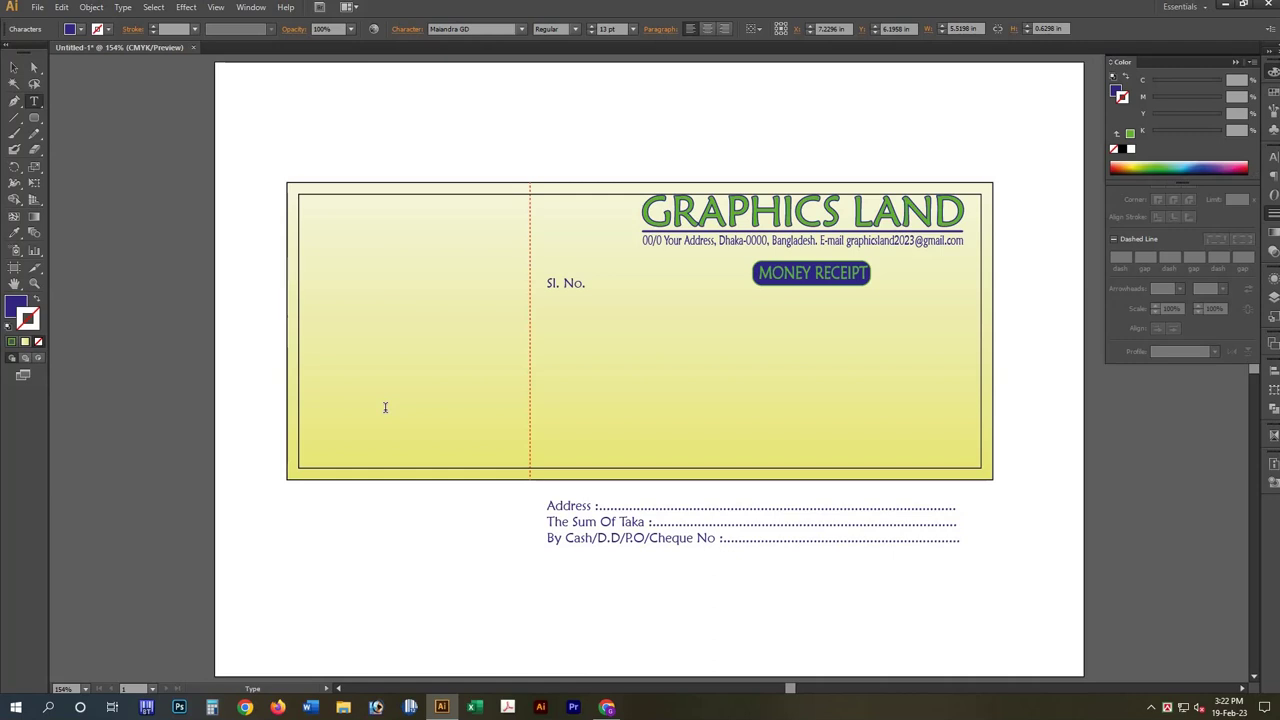
key(Return)
text(Drawn)
text( On :)
text(....................................................................................................)
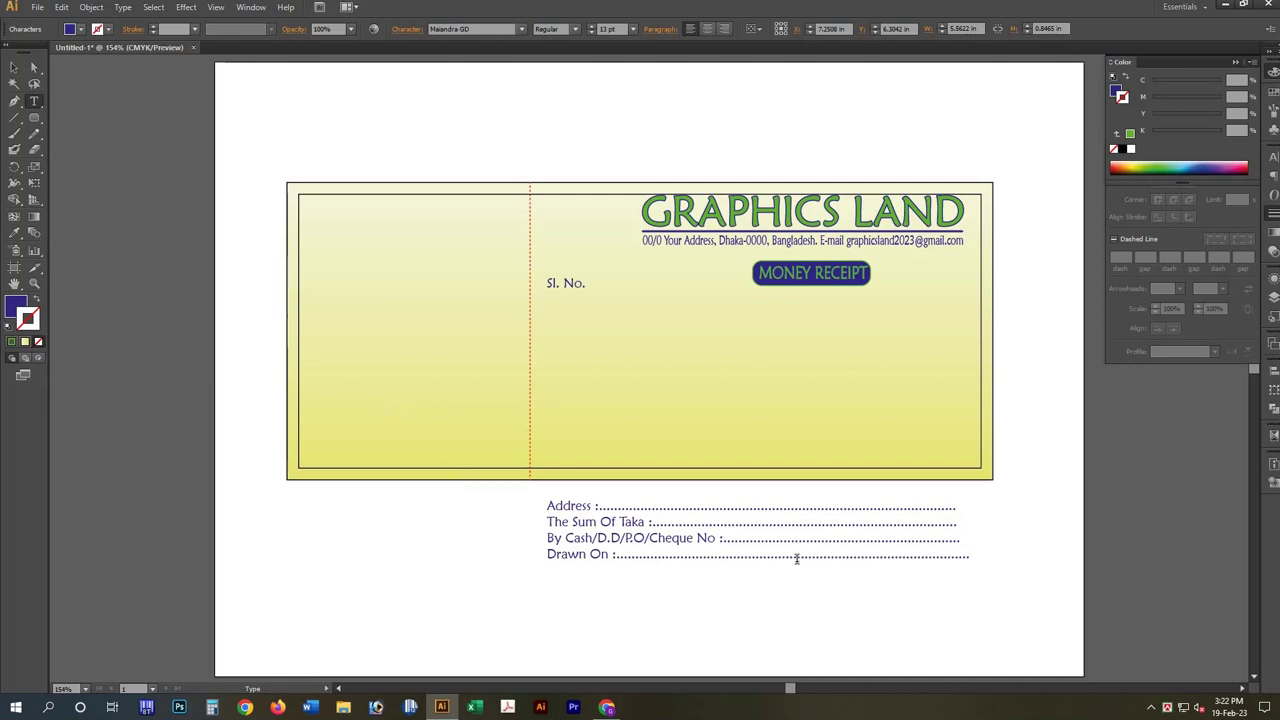
Step: Insert a 'Branch :' field into the Drawn On line and trim the extra dots
drag(823, 556, 797, 558)
text(B)
text(ran)
key(BackSpace)
text(ch )
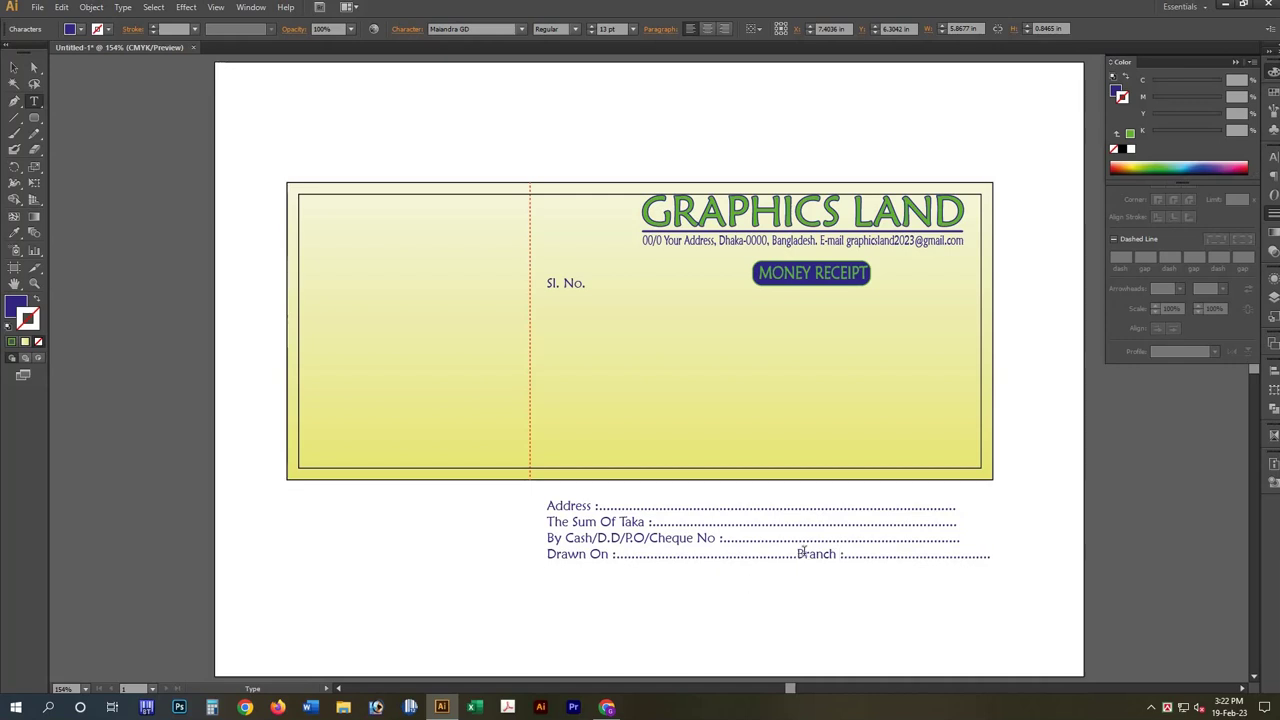
text(:)
click(802, 556)
drag(964, 556, 998, 556)
key(BackSpace)
Step: Insert a 'Date :' field into the Cheque No line and begin the 'Against Part Payment/Advance' line
drag(858, 539, 832, 539)
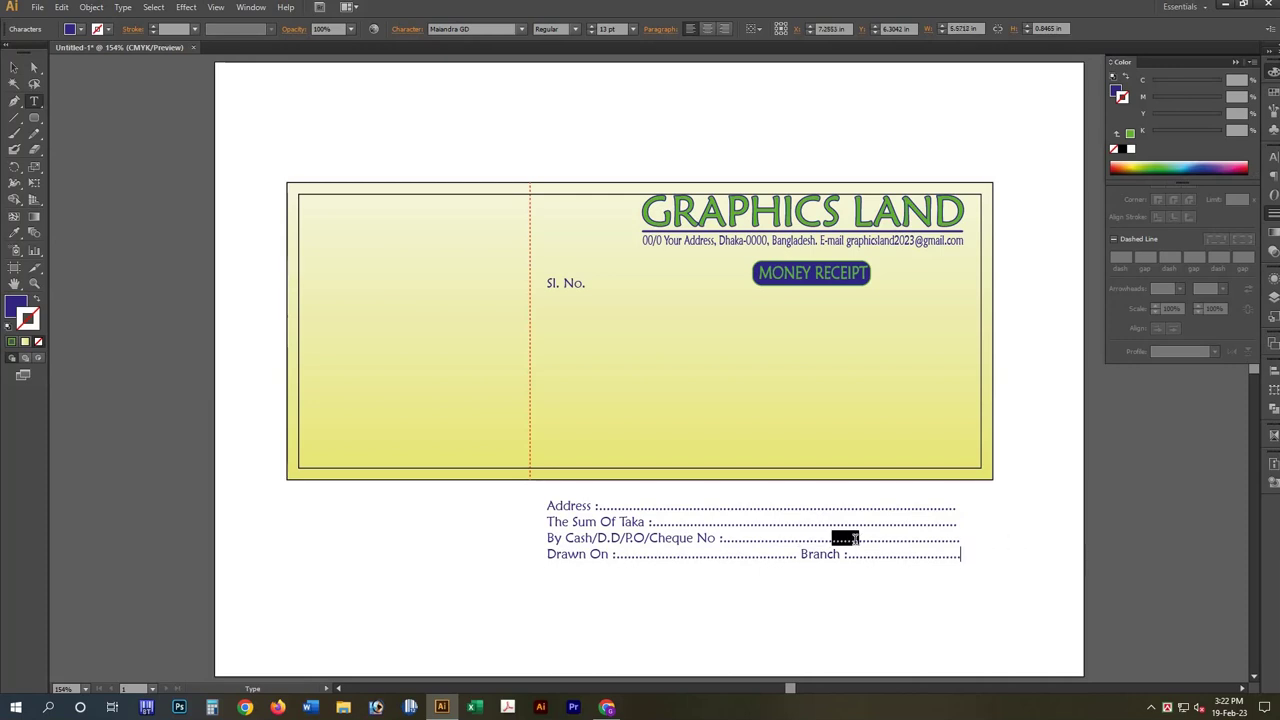
text(Da)
text(te)
text( :)
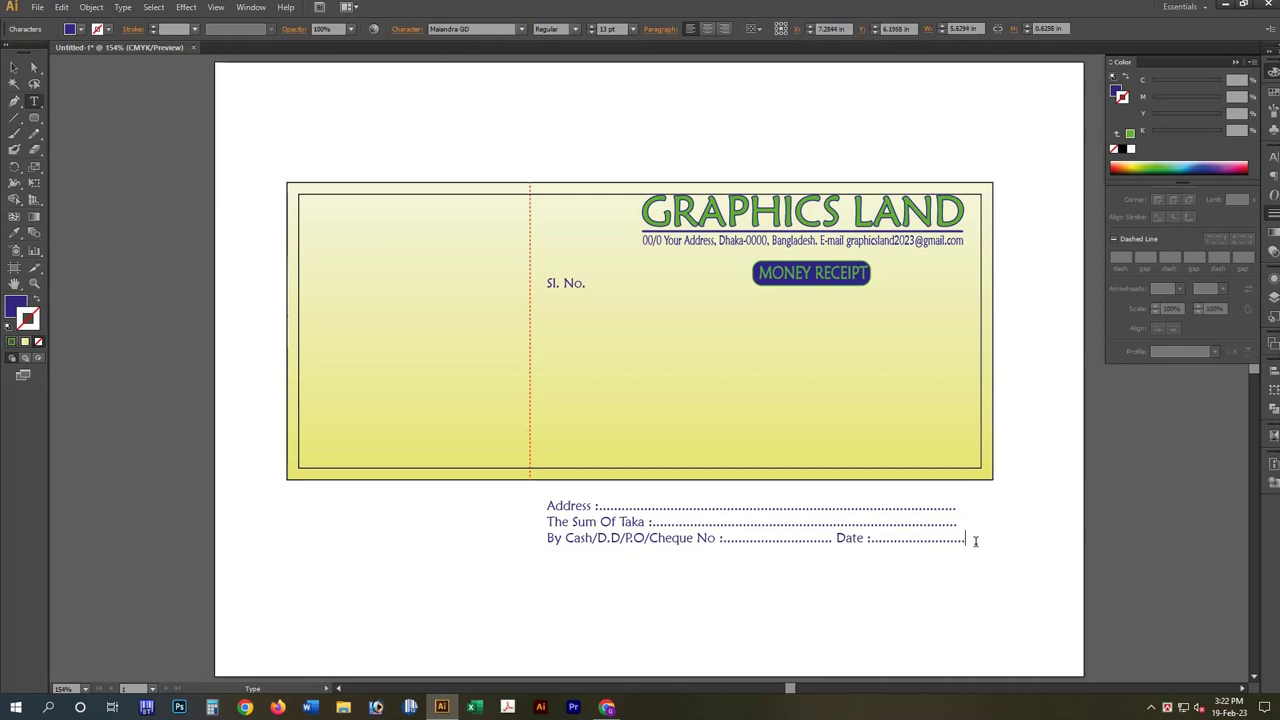
drag(971, 540, 975, 541)
key(BackSpace)
text(Ag)
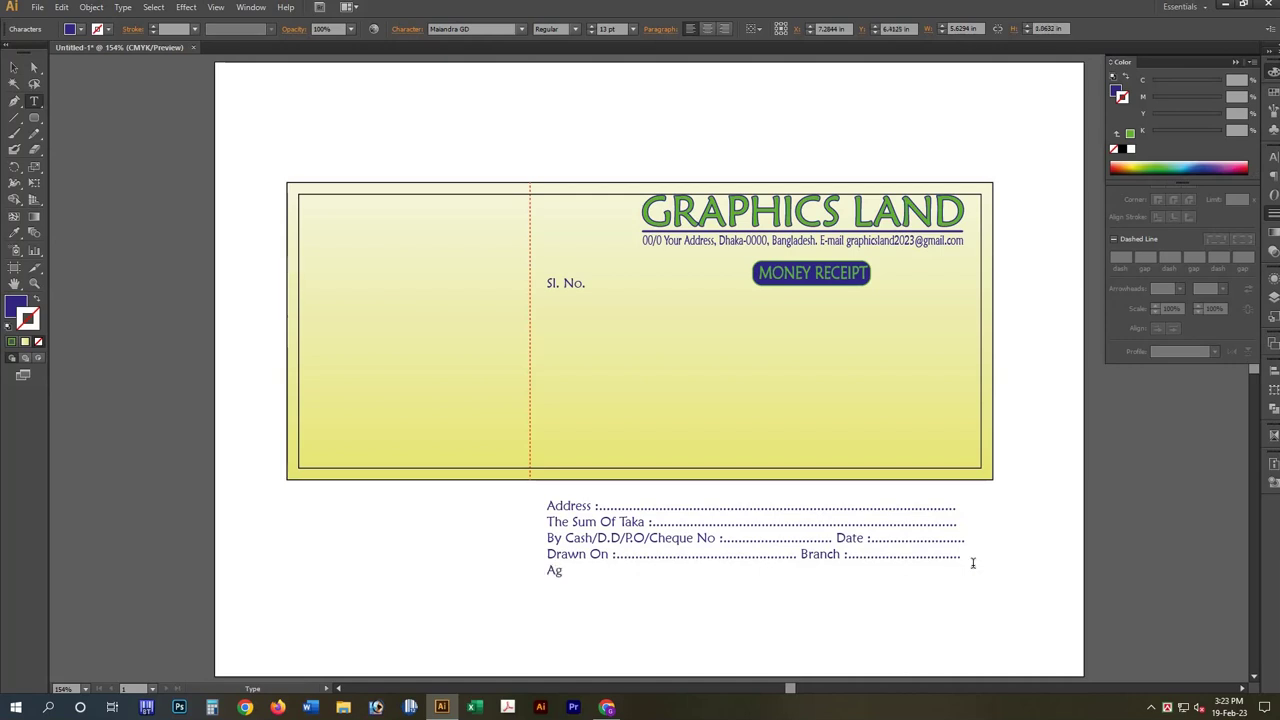
text(ain)
text(st Part)
text(  Pay)
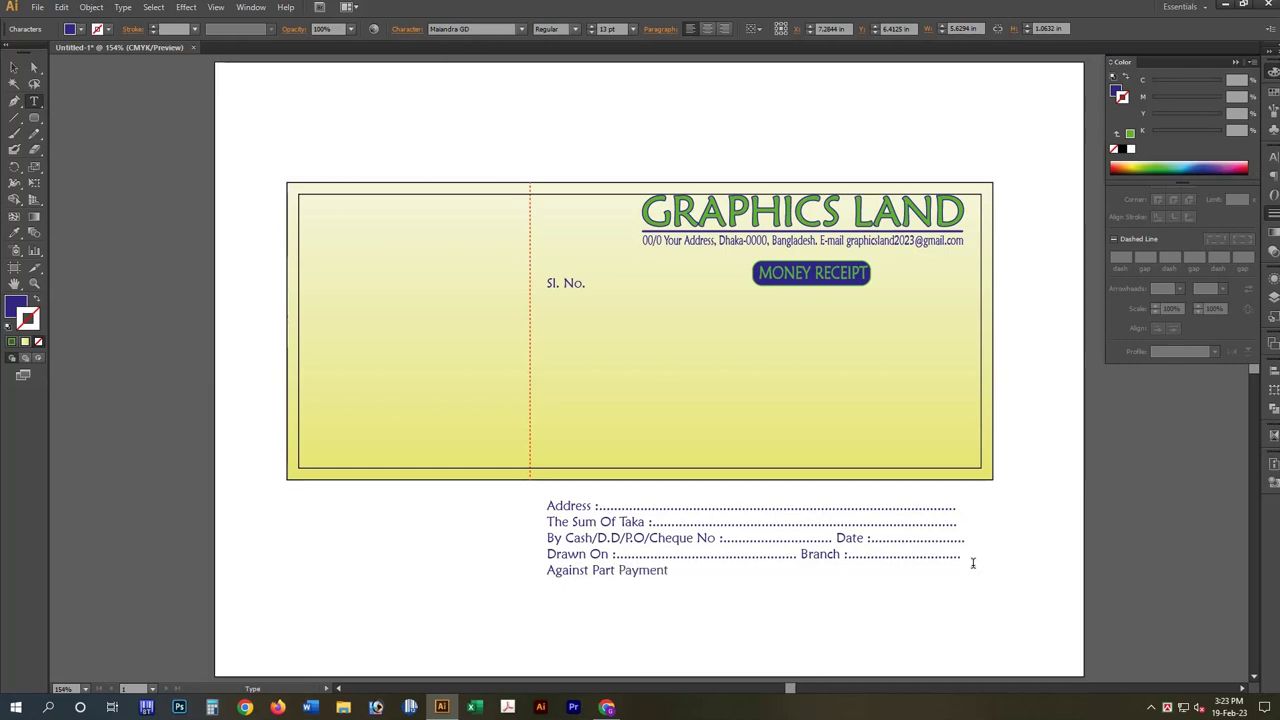
text(/)
text(Ad)
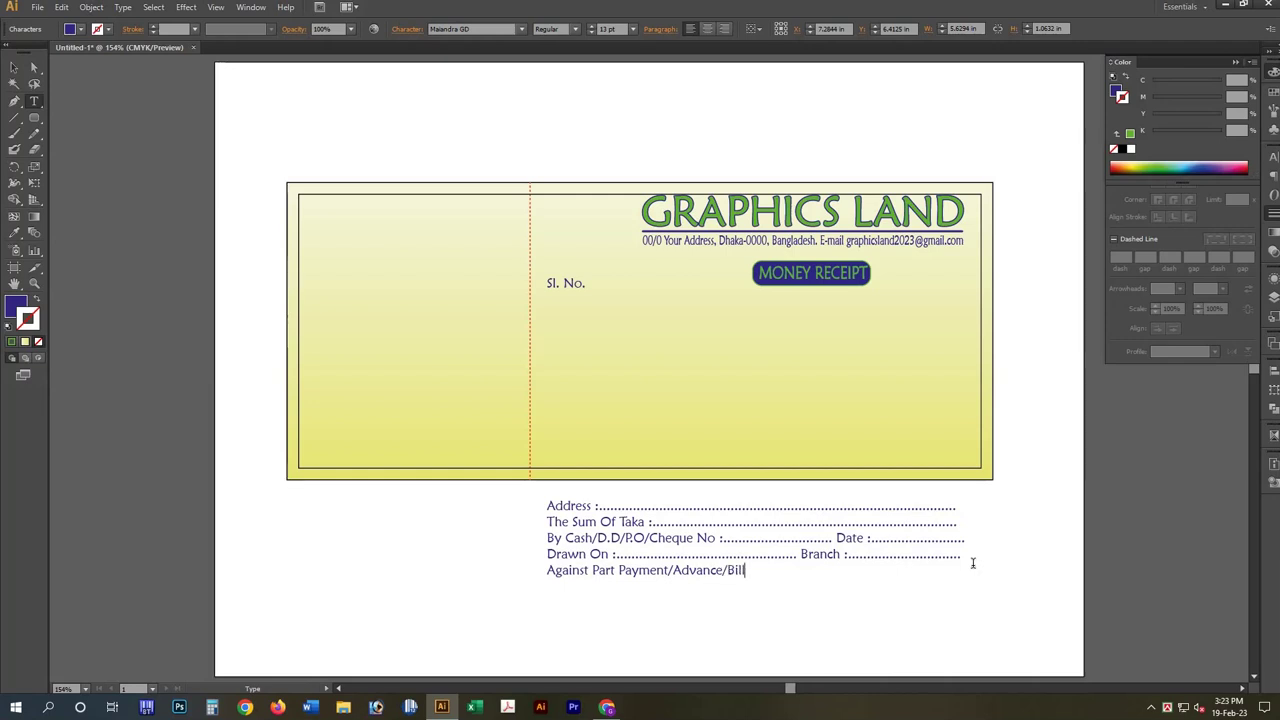
Step: Finish the dotted Bill No line and select the whole block of form lines
text(No :)
text(..............)
text(...........................................)
click(14, 67)
click(551, 528)
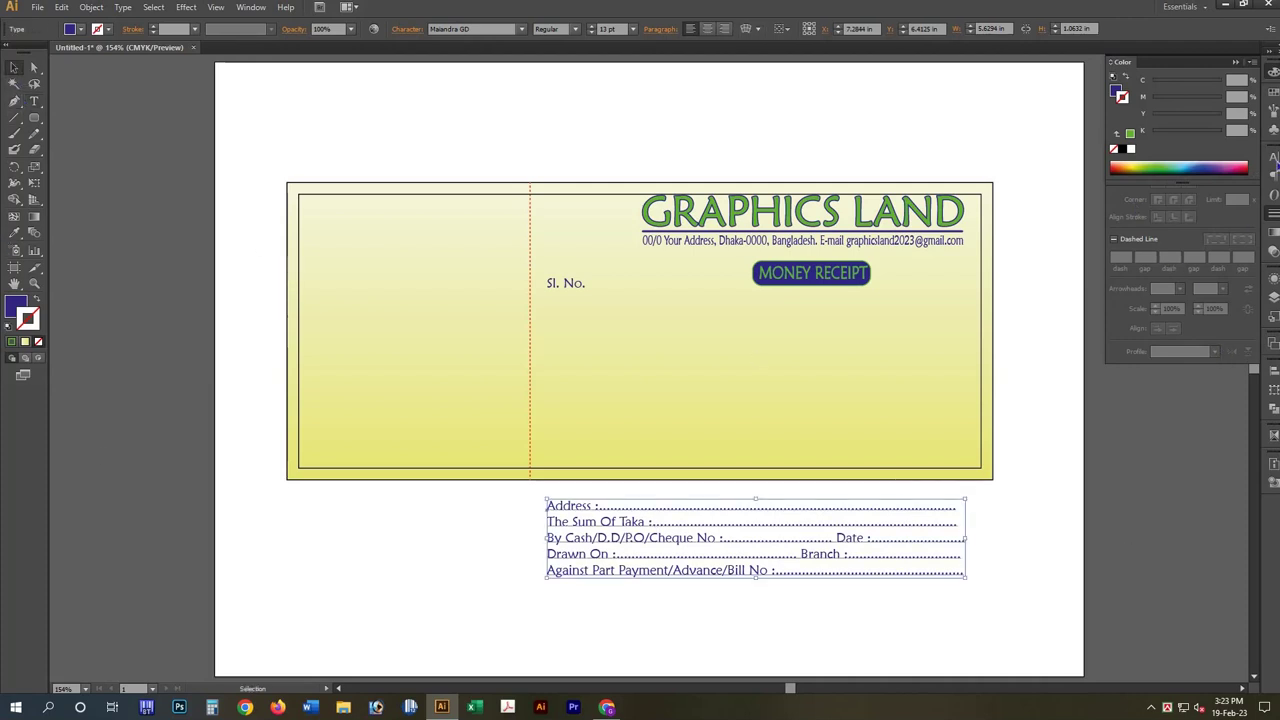
Step: Set the form lines to 14 pt with 28 pt leading and move them up into the receipt
click(1274, 157)
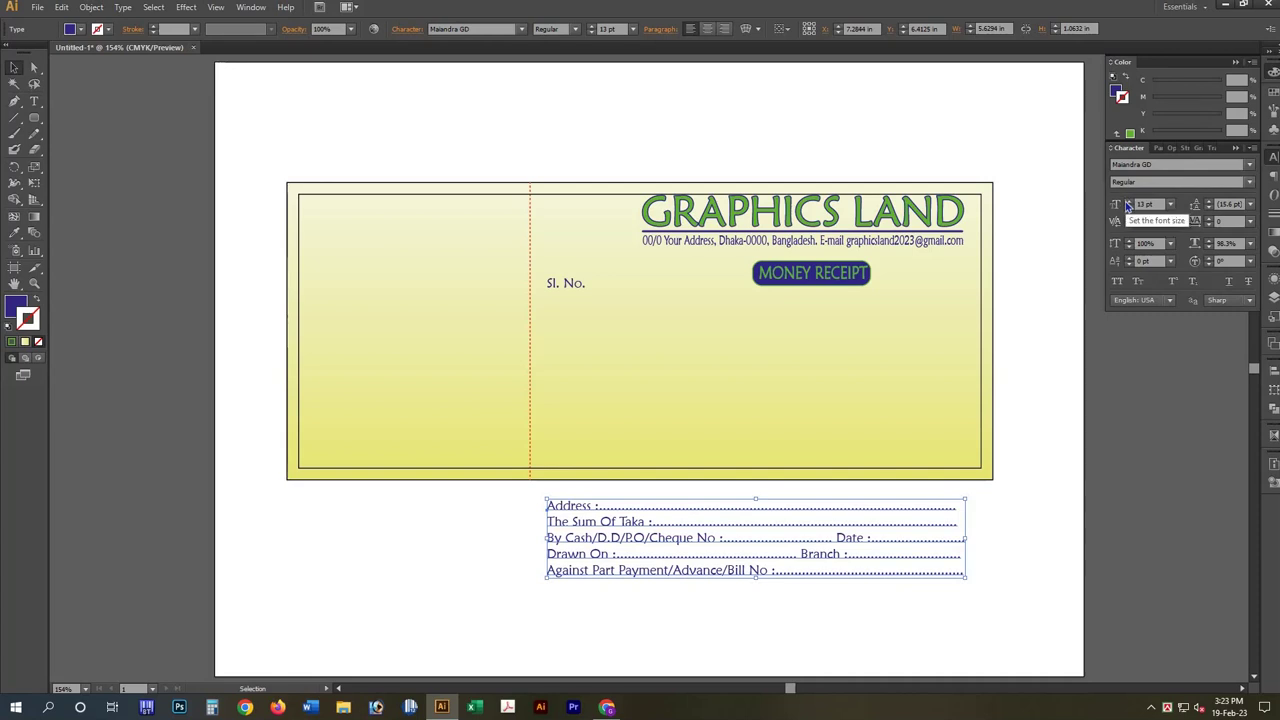
click(1128, 200)
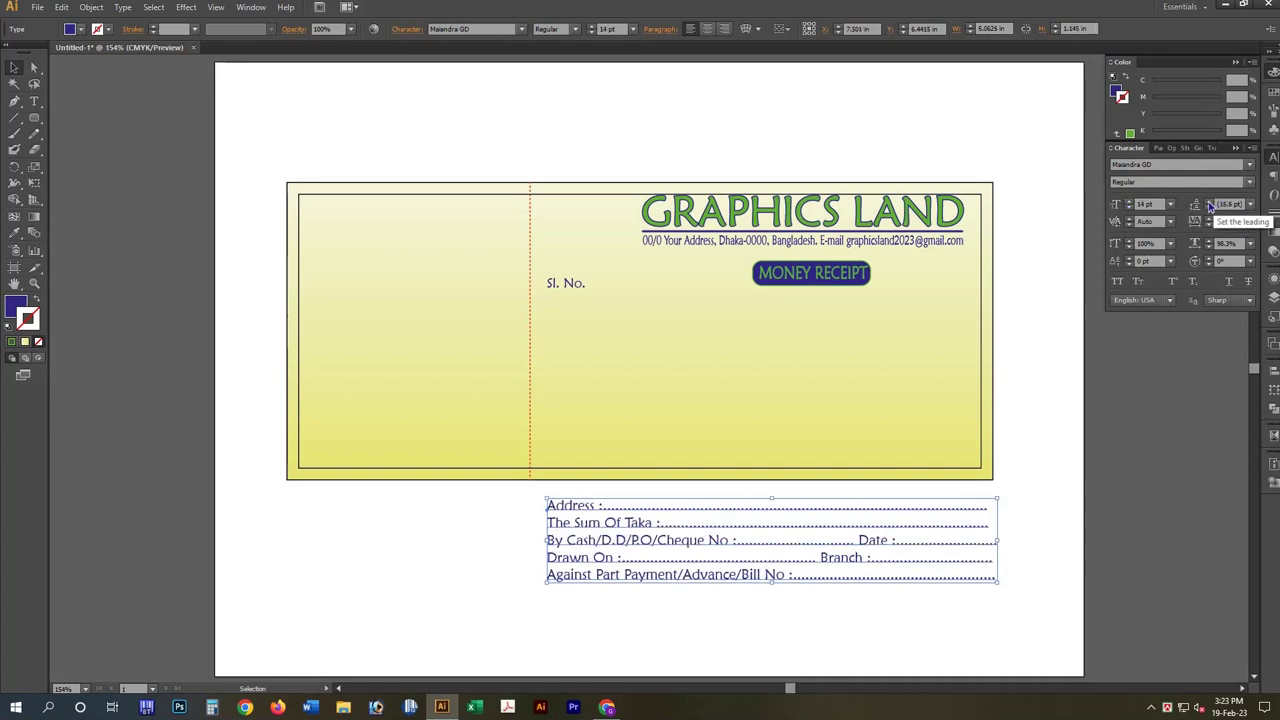
text(25)
key(Return)
text(28)
key(Return)
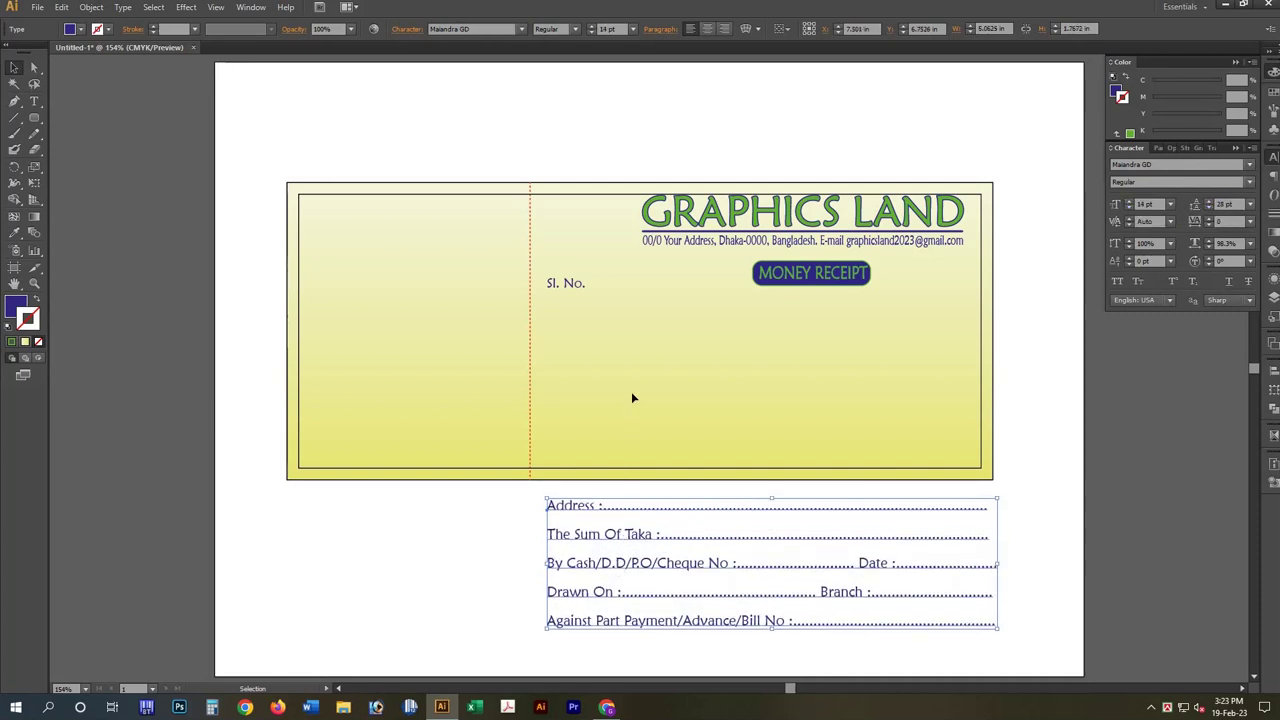
drag(619, 363, 578, 288)
Step: Left-align the form lines with Sl. No. and nudge the text group slightly left
shift+click(565, 283)
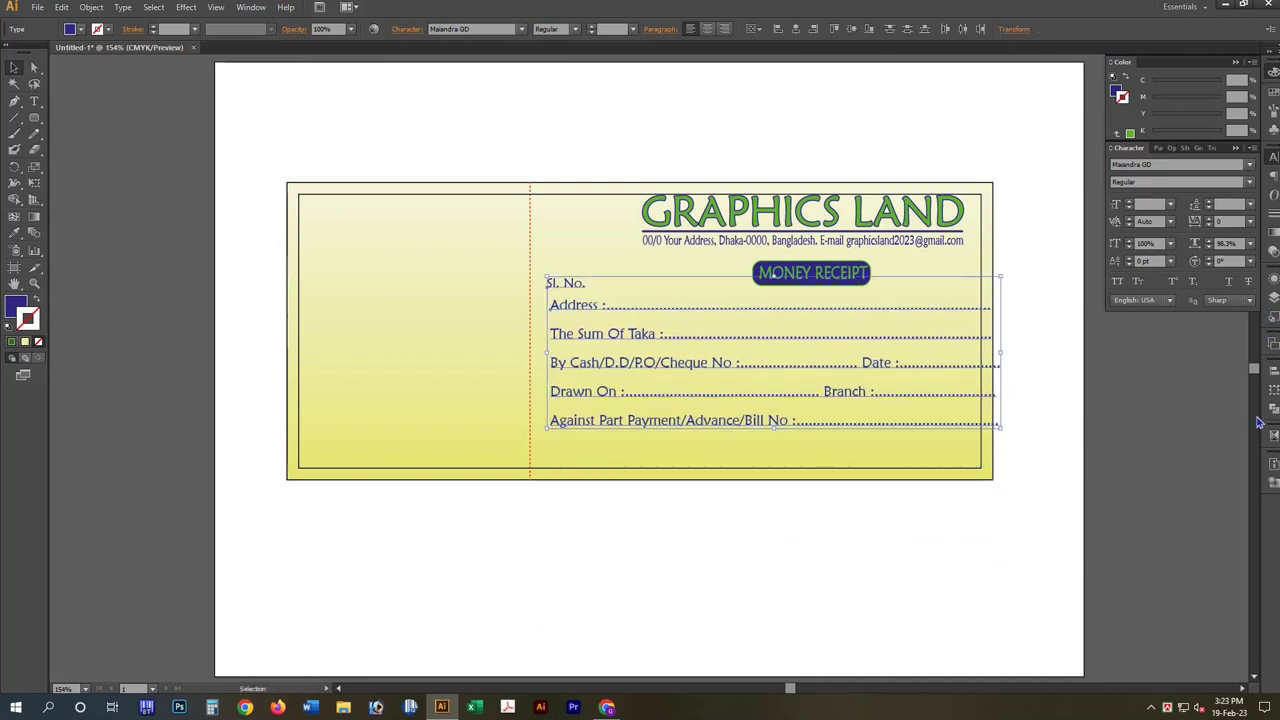
key(shift+F7)
click(1117, 392)
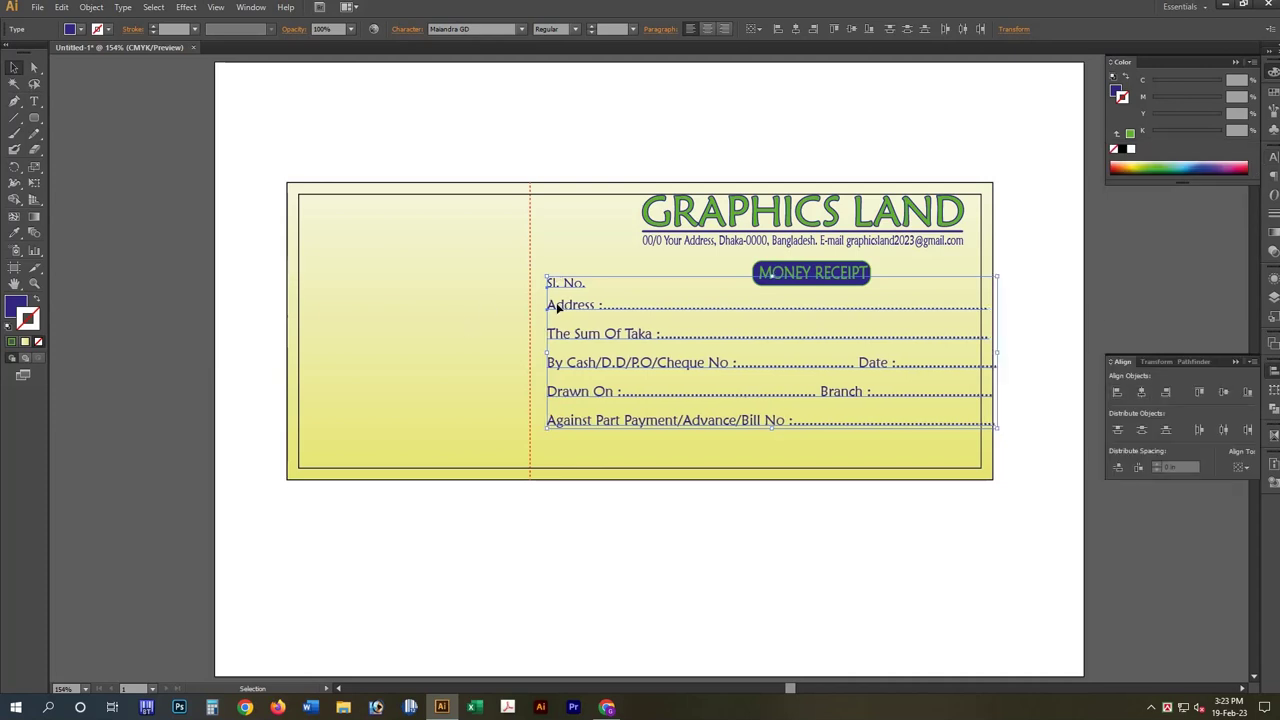
drag(557, 309, 554, 309)
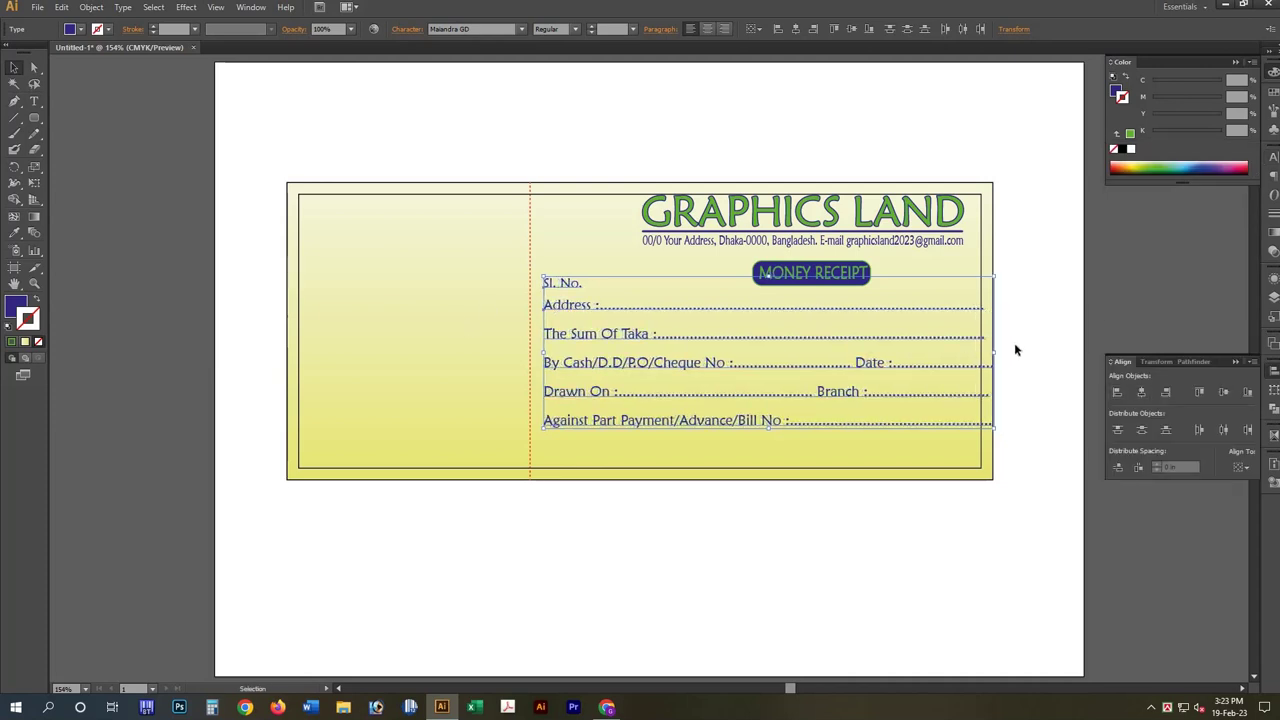
click(1093, 402)
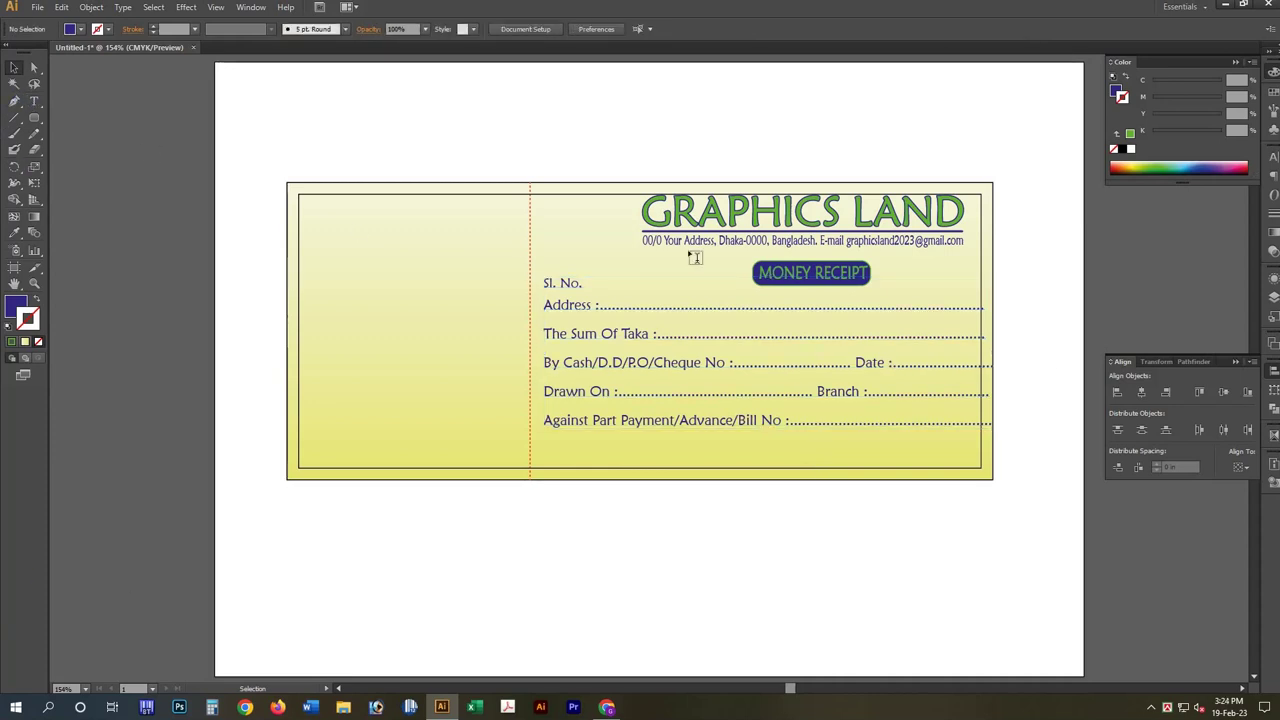
Step: Trim the overflowing dots on The Sum Of Taka and Date lines
key(t)
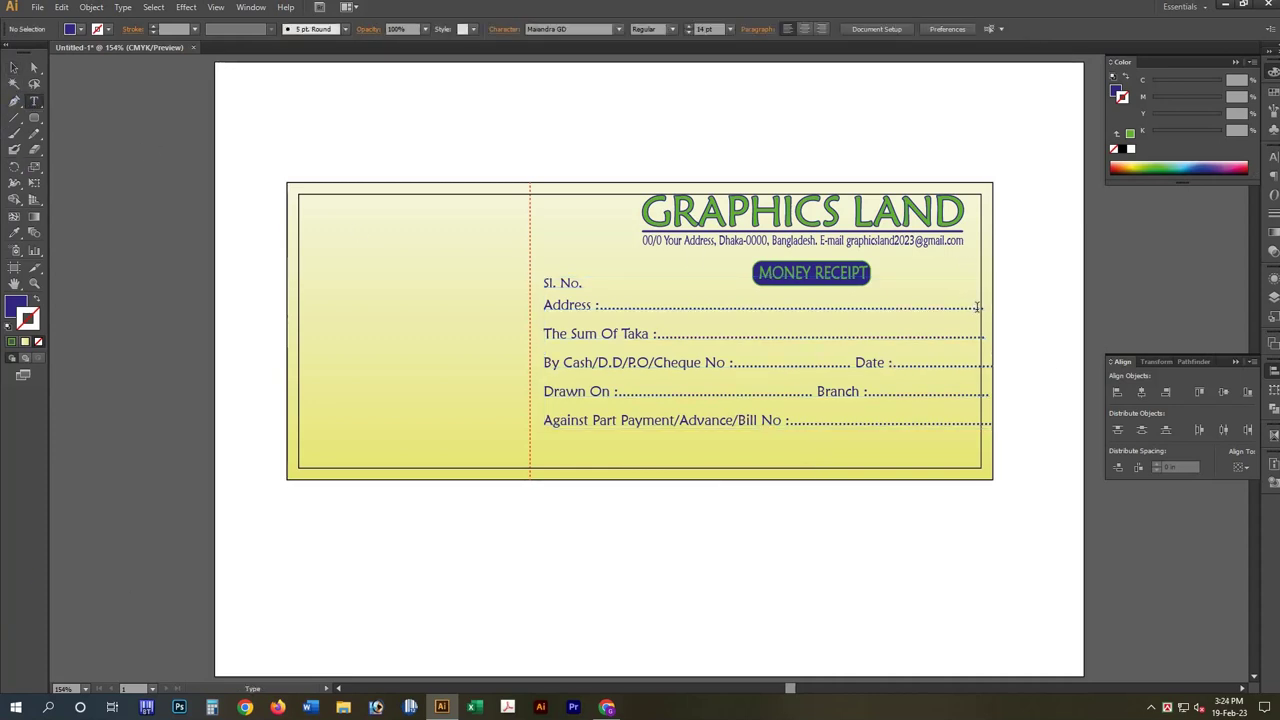
click(982, 307)
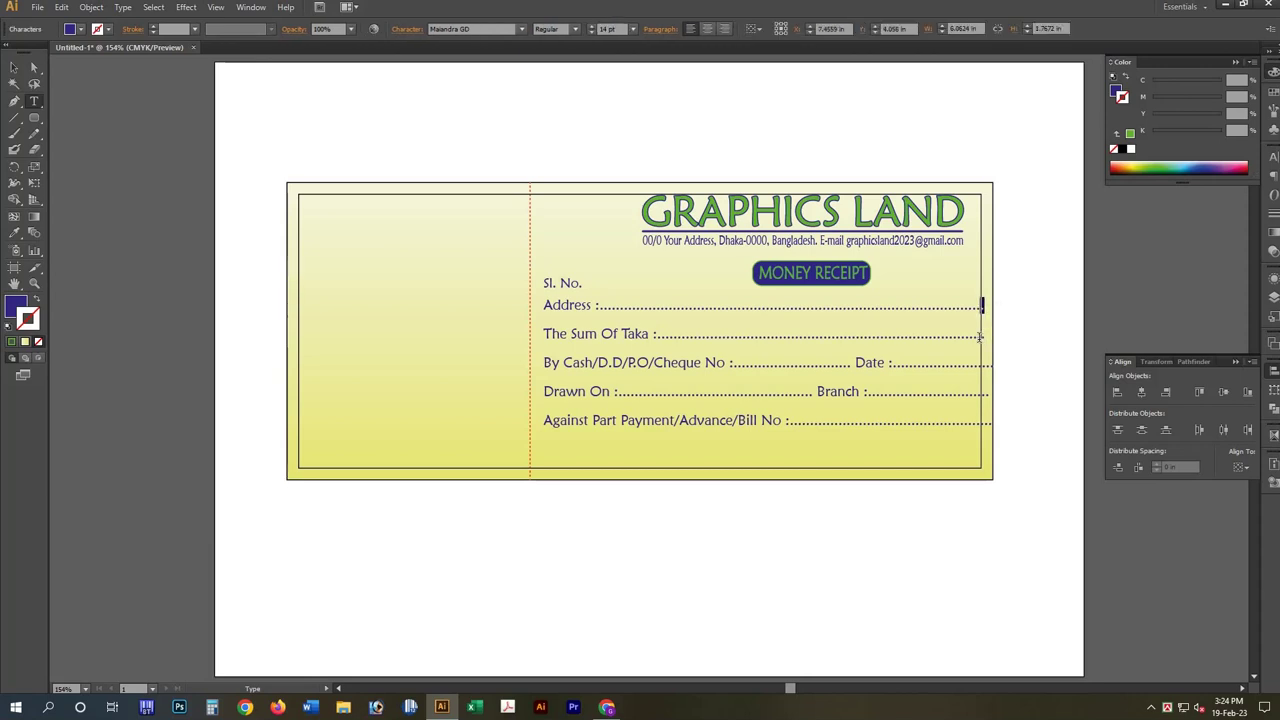
key(shift+Left)
key(BackSpace)
key(shift+Left)
key(BackSpace)
Step: Trim the excess dots on the Branch and Bill No lines so they end inside the border
key(Down)
key(shift+Left)
key(BackSpace)
key(Down)
key(shift+Left)
key(BackSpace)
ctrl+click(1044, 440)
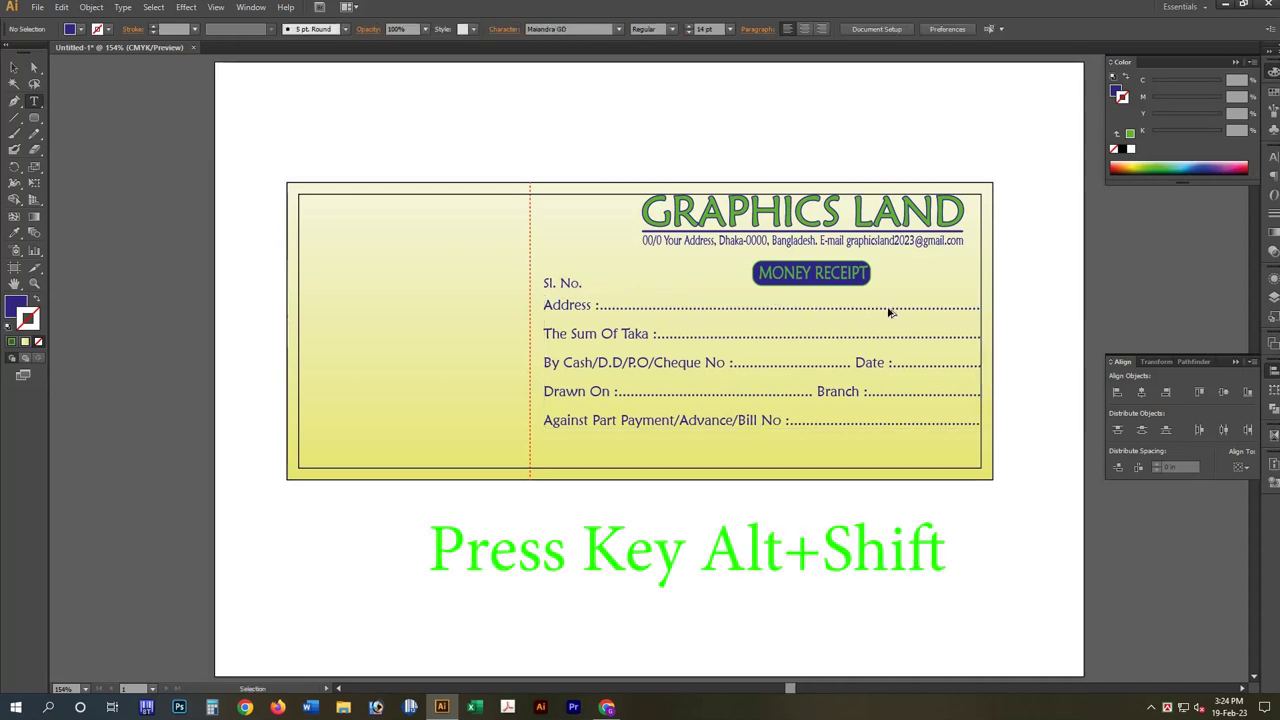
Step: Copy Sl. No. to the right of MONEY RECEIPT and retype it as 'Date :'
drag(565, 283, 905, 284)
triple_click(895, 283)
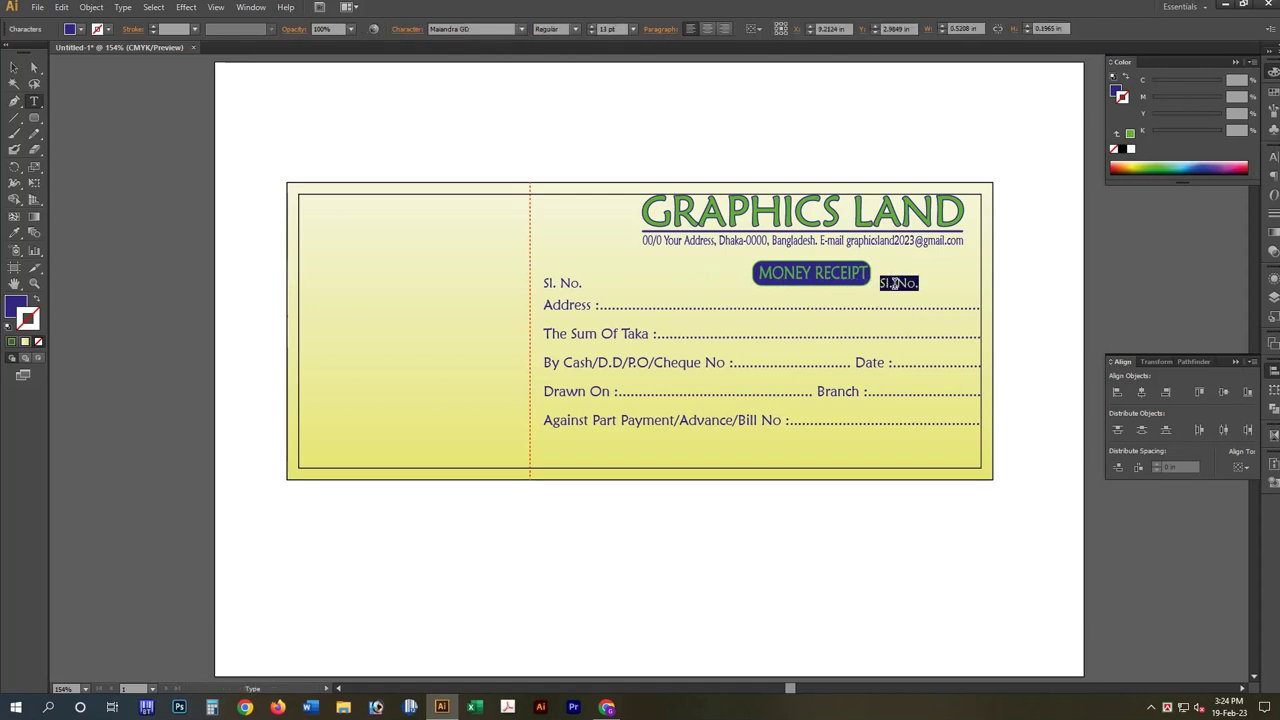
text(Date)
text( :)
key(Escape)
click(1042, 337)
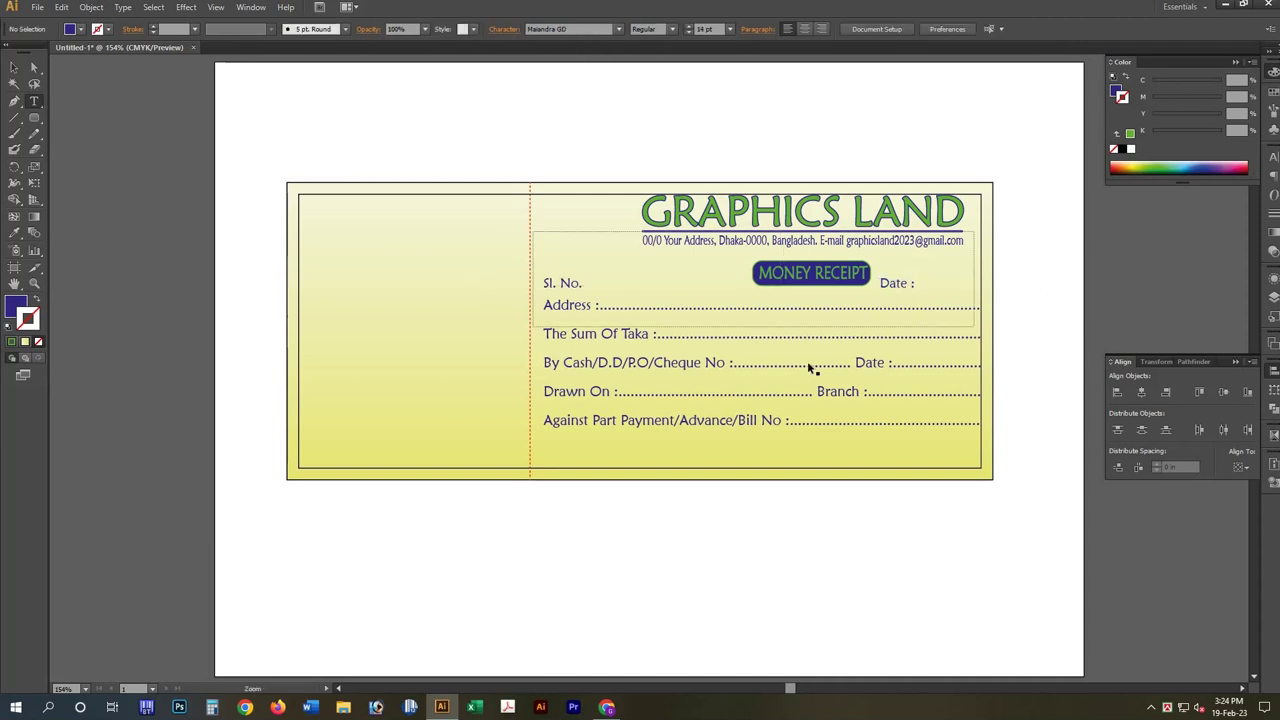
Step: Move the MONEY RECEIPT badge left and slightly up, then shift the Date : label left
drag(976, 230, 532, 335)
click(737, 350)
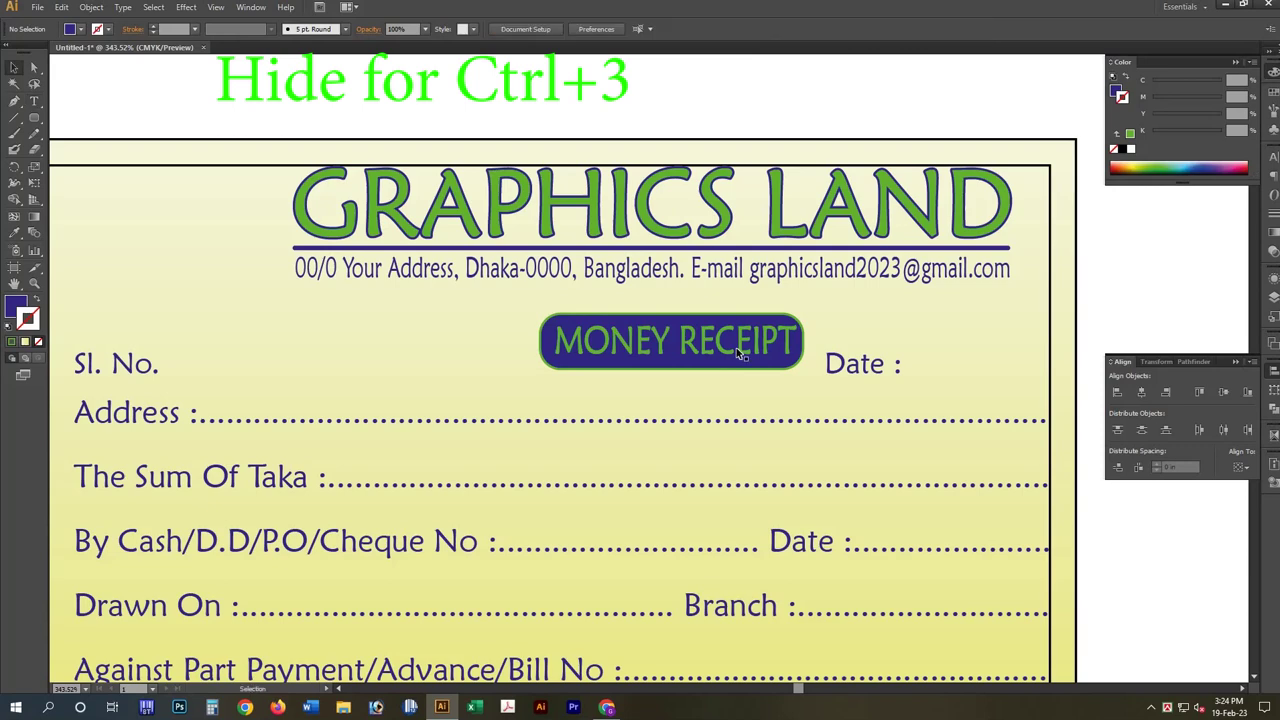
key(ctrl+3)
click(737, 353)
key(ctrl+3)
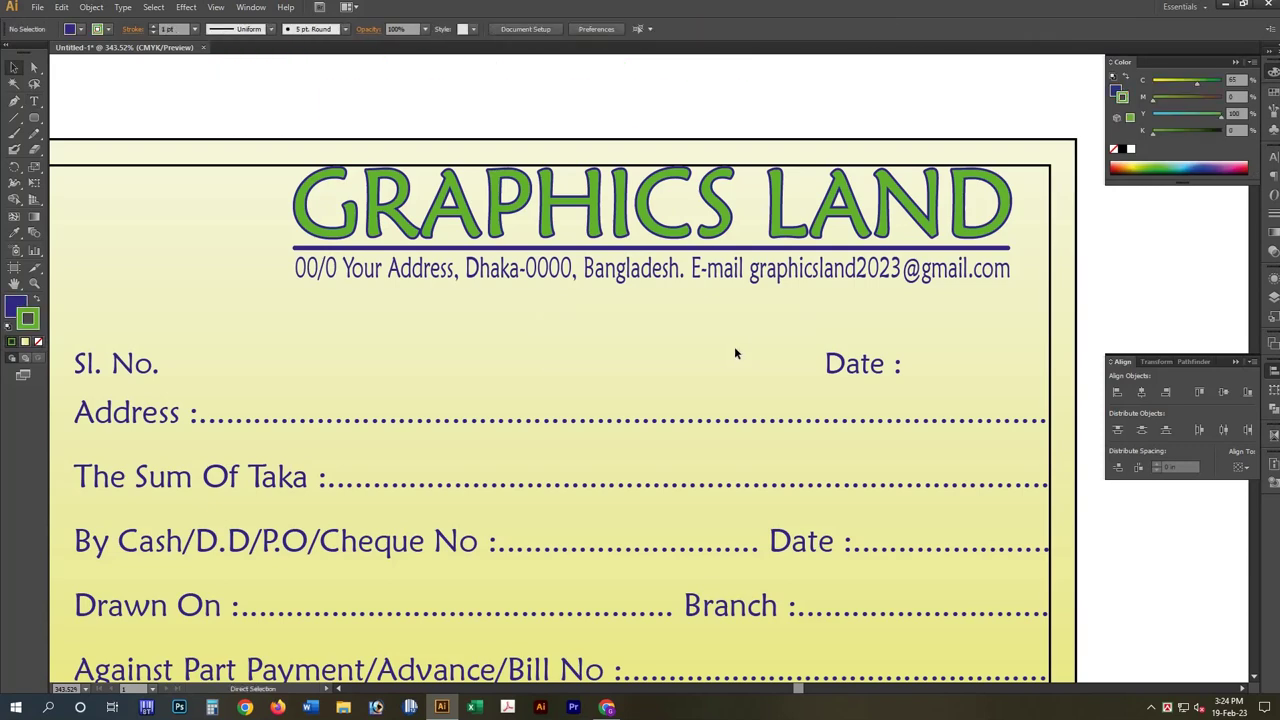
key(ctrl+alt+3)
drag(679, 348, 621, 348)
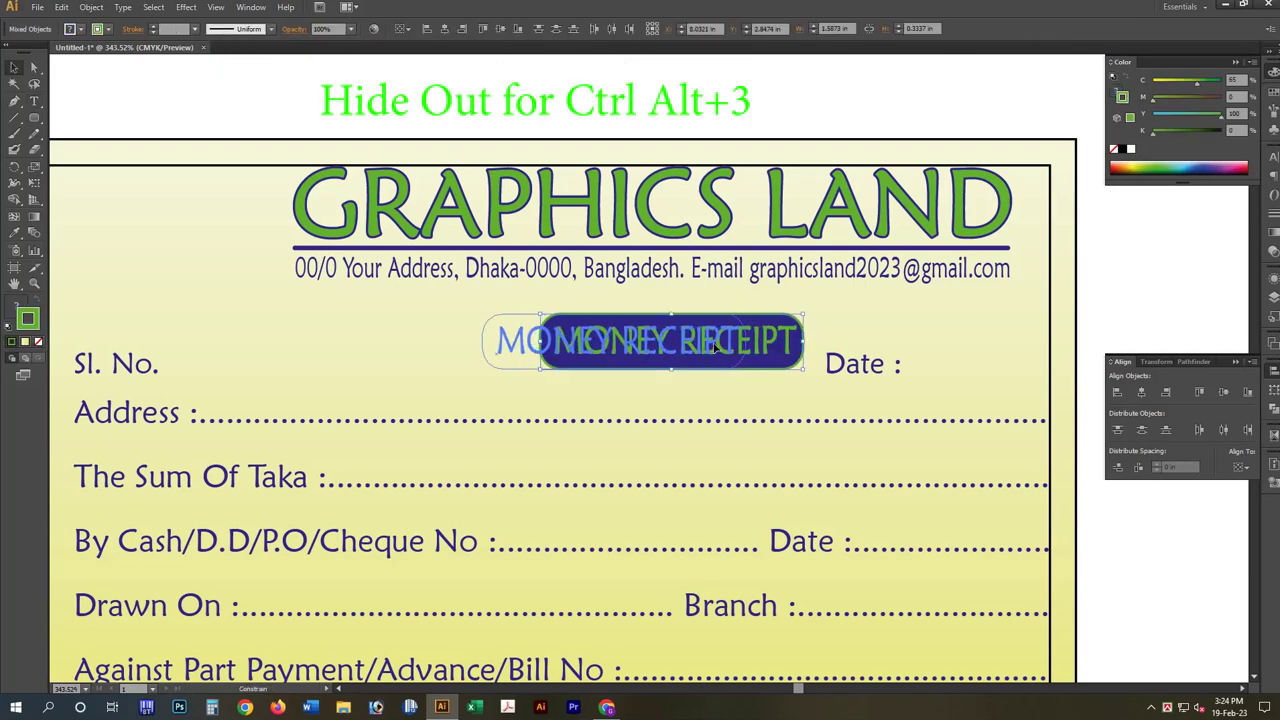
drag(710, 334, 710, 316)
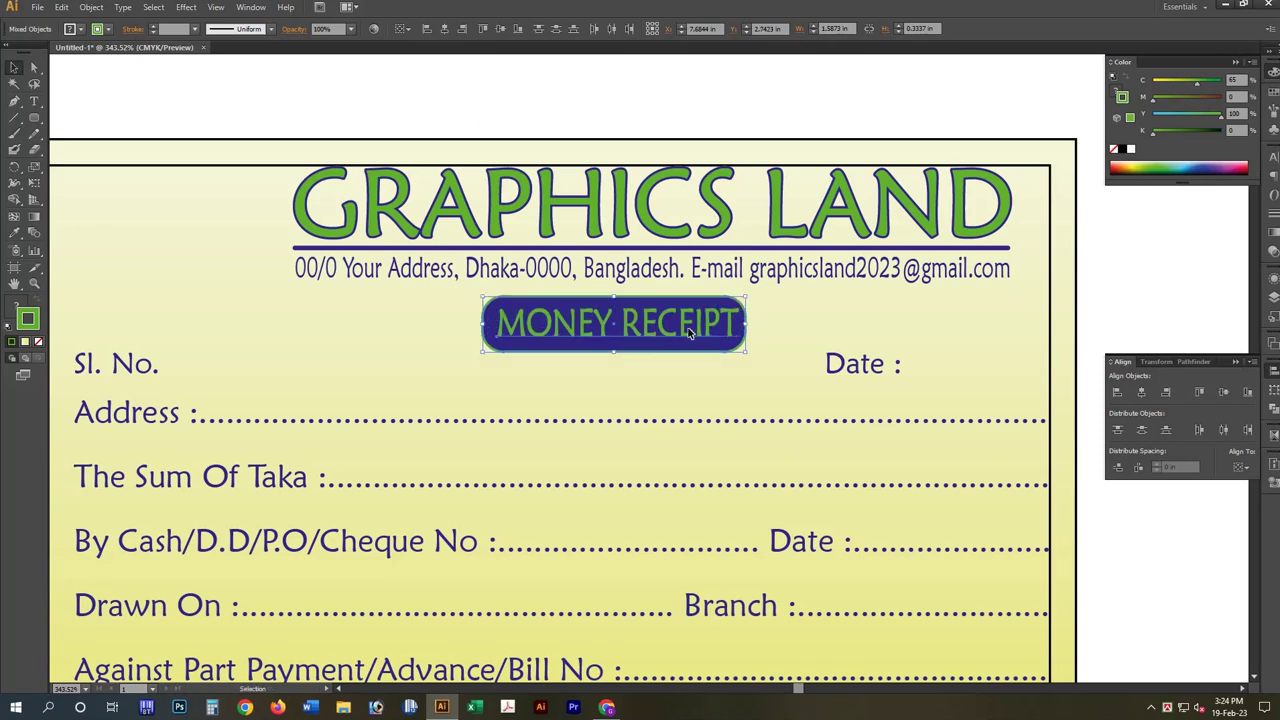
drag(669, 334, 594, 334)
drag(850, 364, 785, 364)
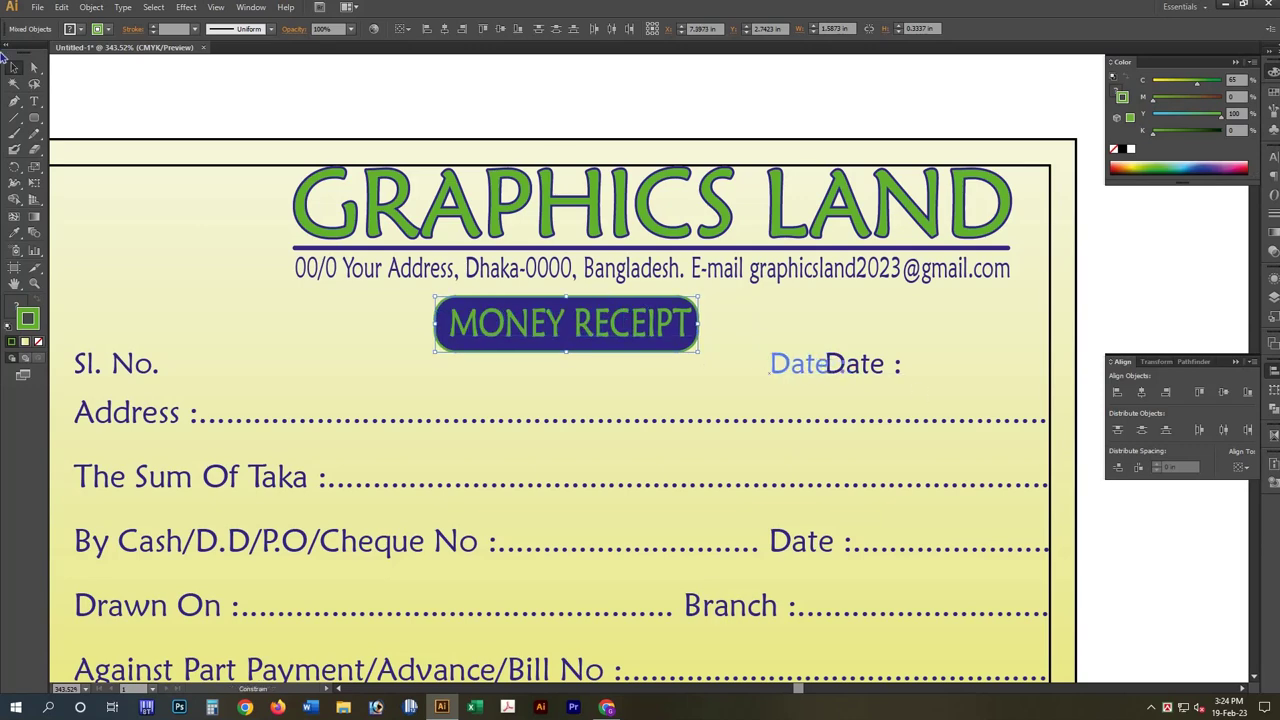
click(34, 119)
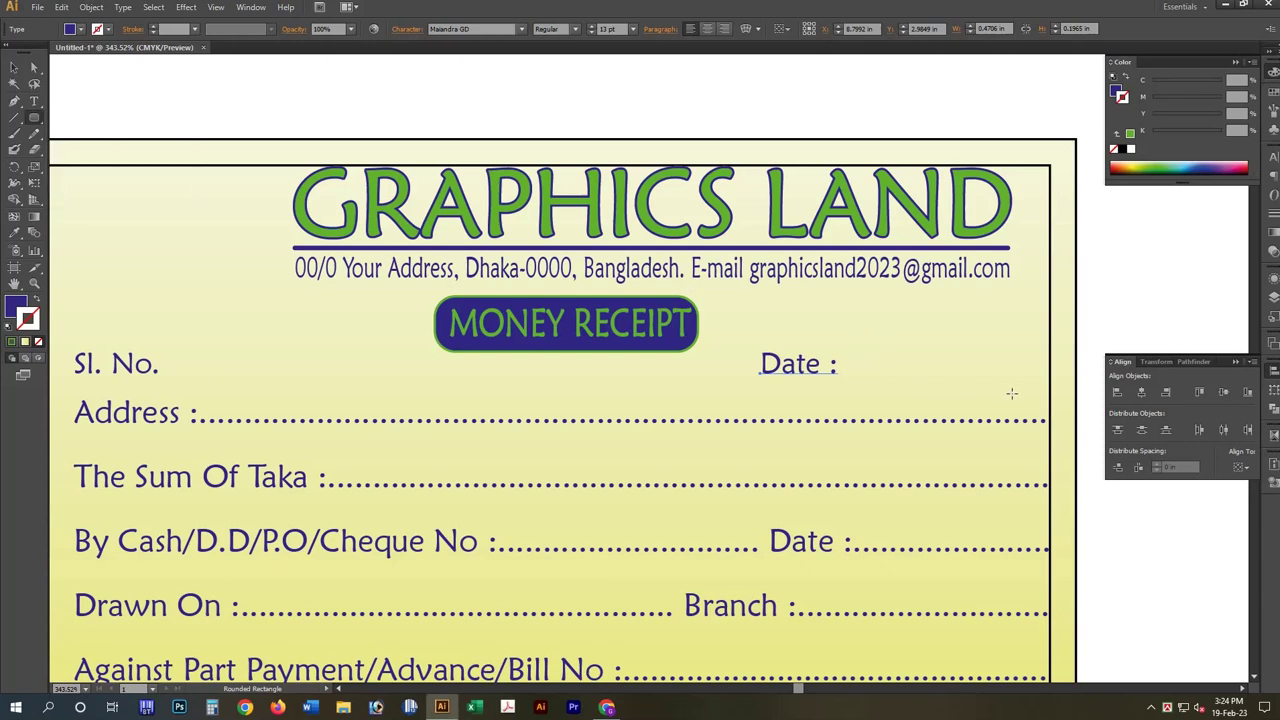
Step: Draw a square-cornered outlined box beside Date : and centre it vertically with the label
mouse_move(850, 351)
mouse_down()
mouse_move(1011, 393)
mouse_move(1045, 383)
mouse_up()
key(Left)
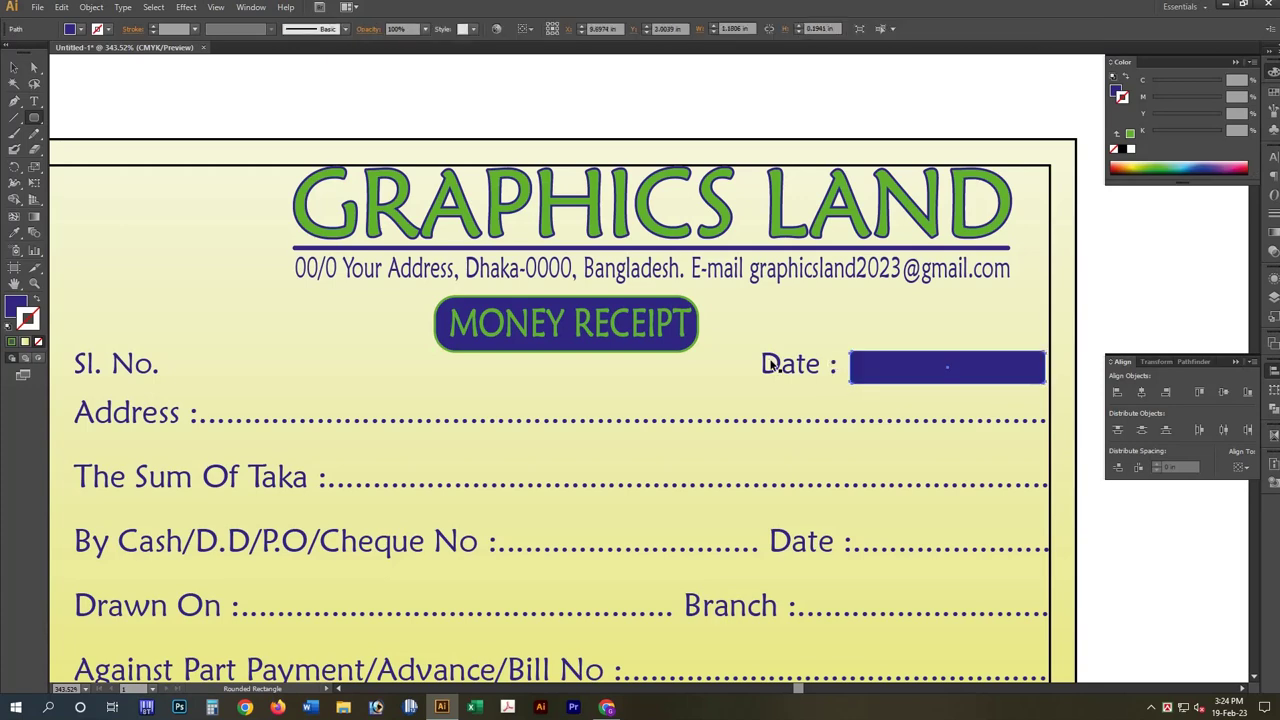
key(v)
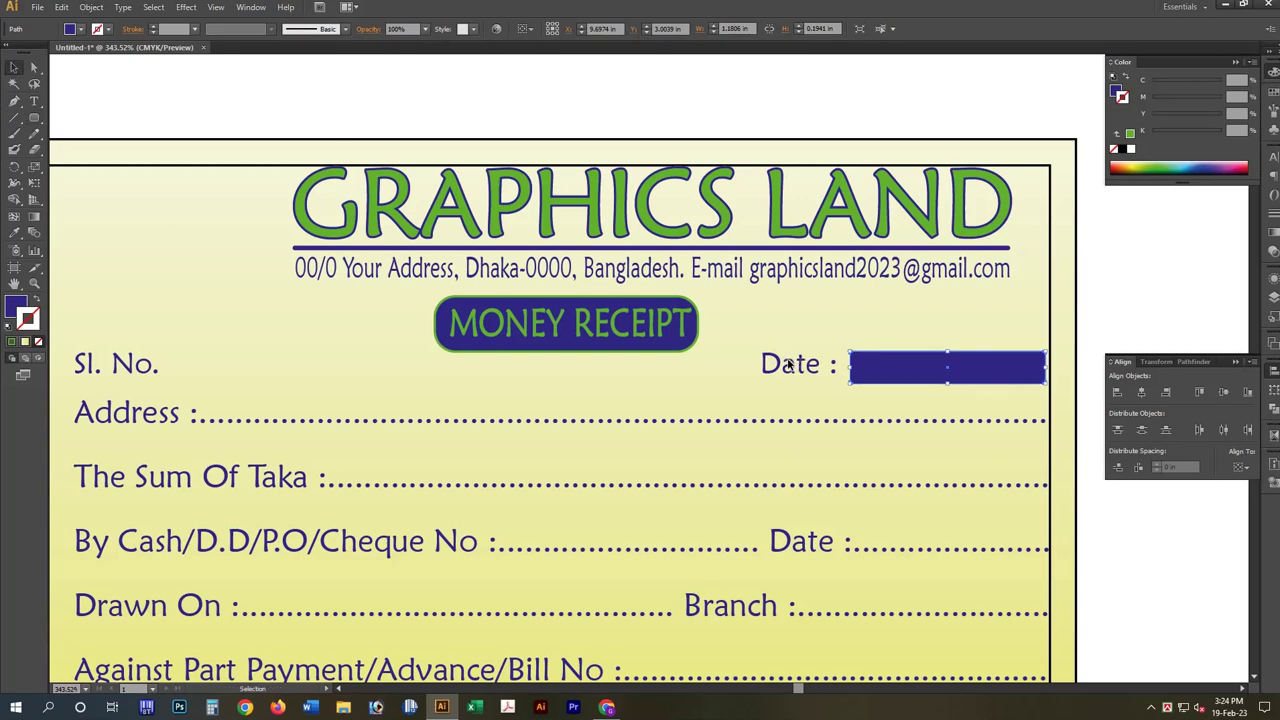
shift+click(800, 365)
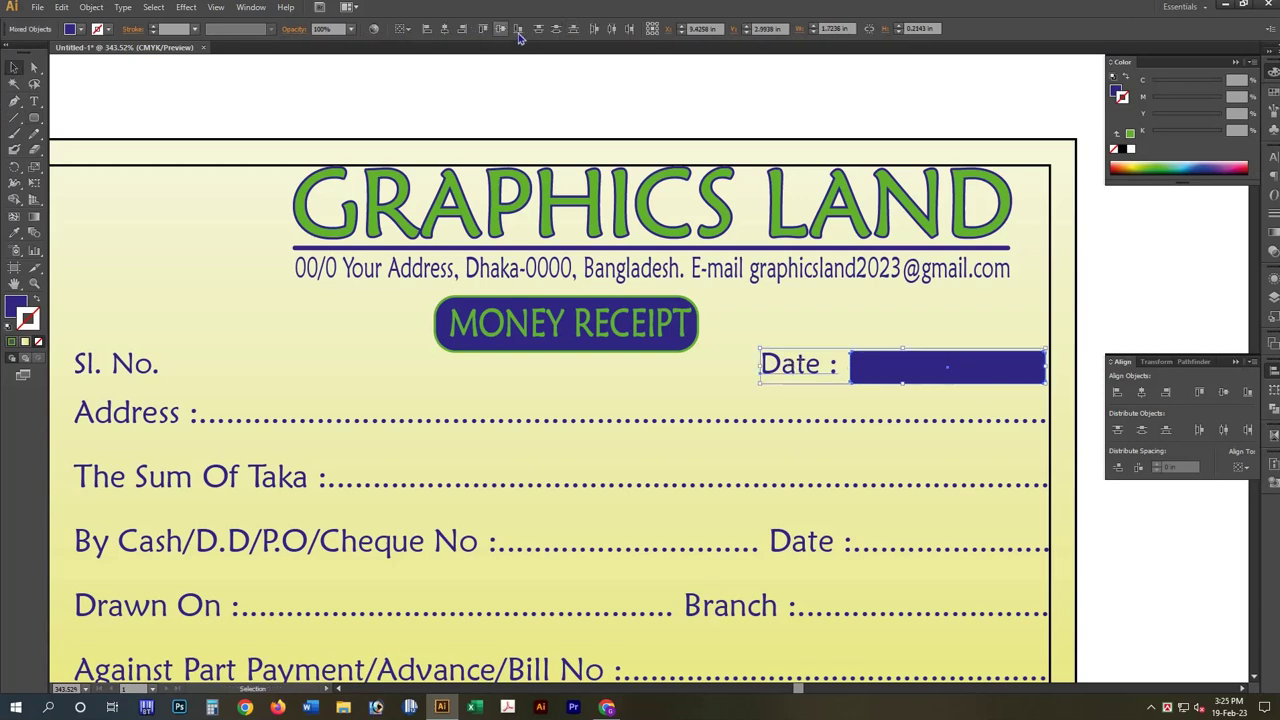
click(518, 29)
click(1007, 352)
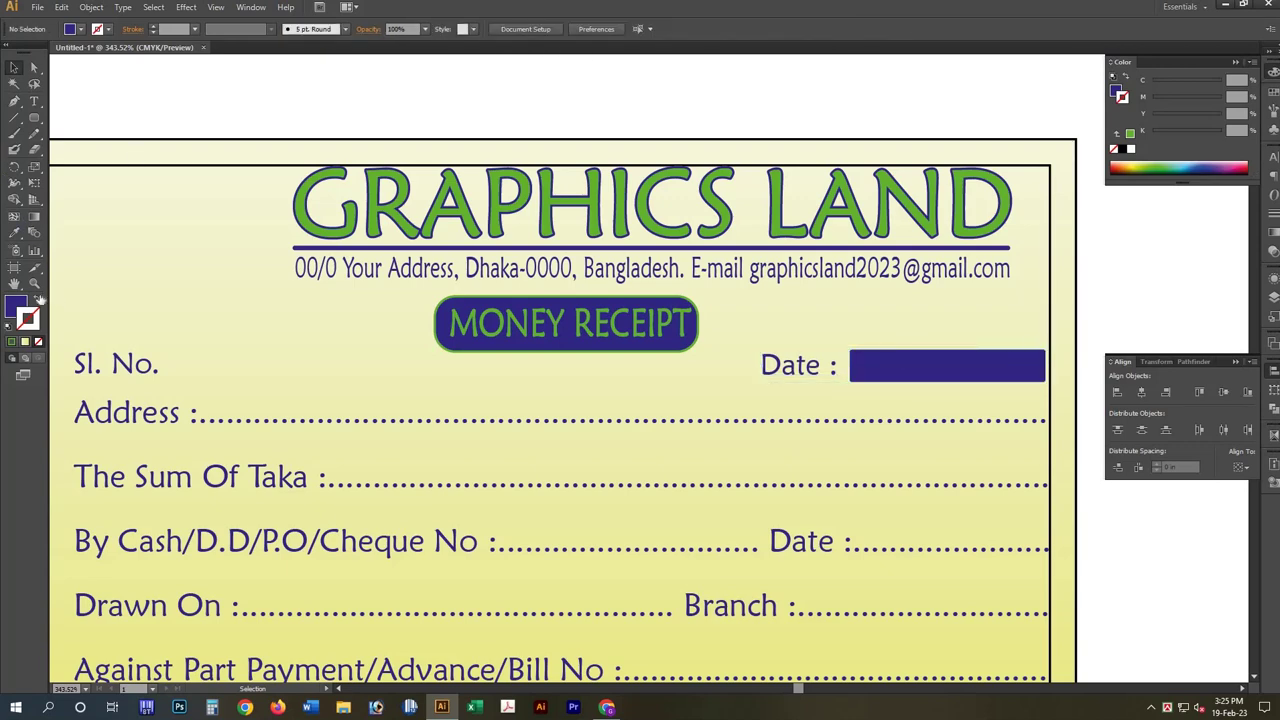
key(shift+x)
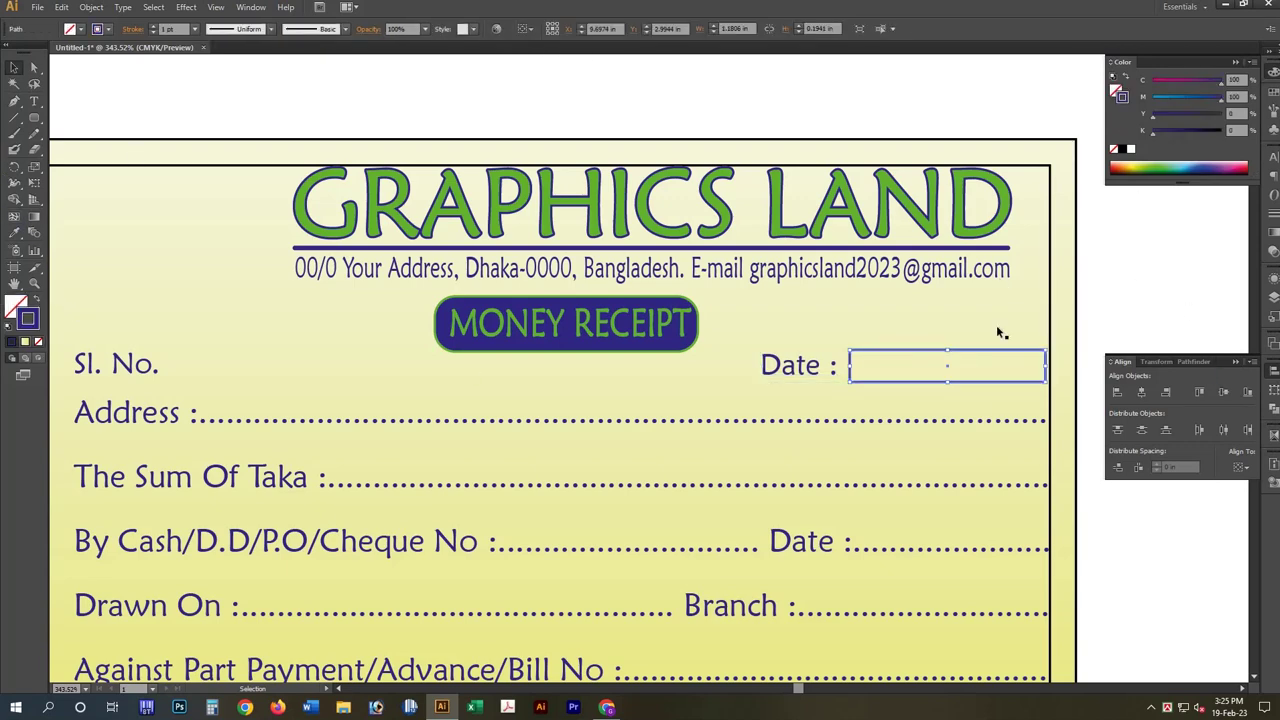
click(860, 366)
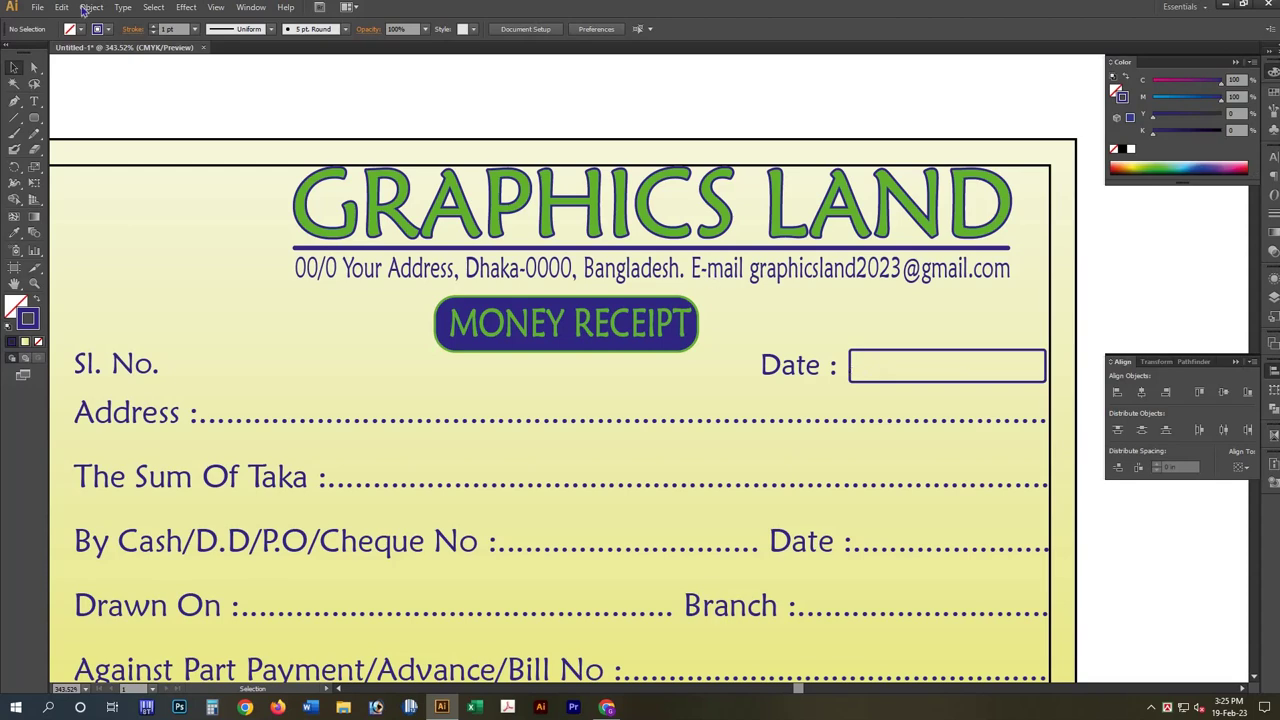
click(37, 68)
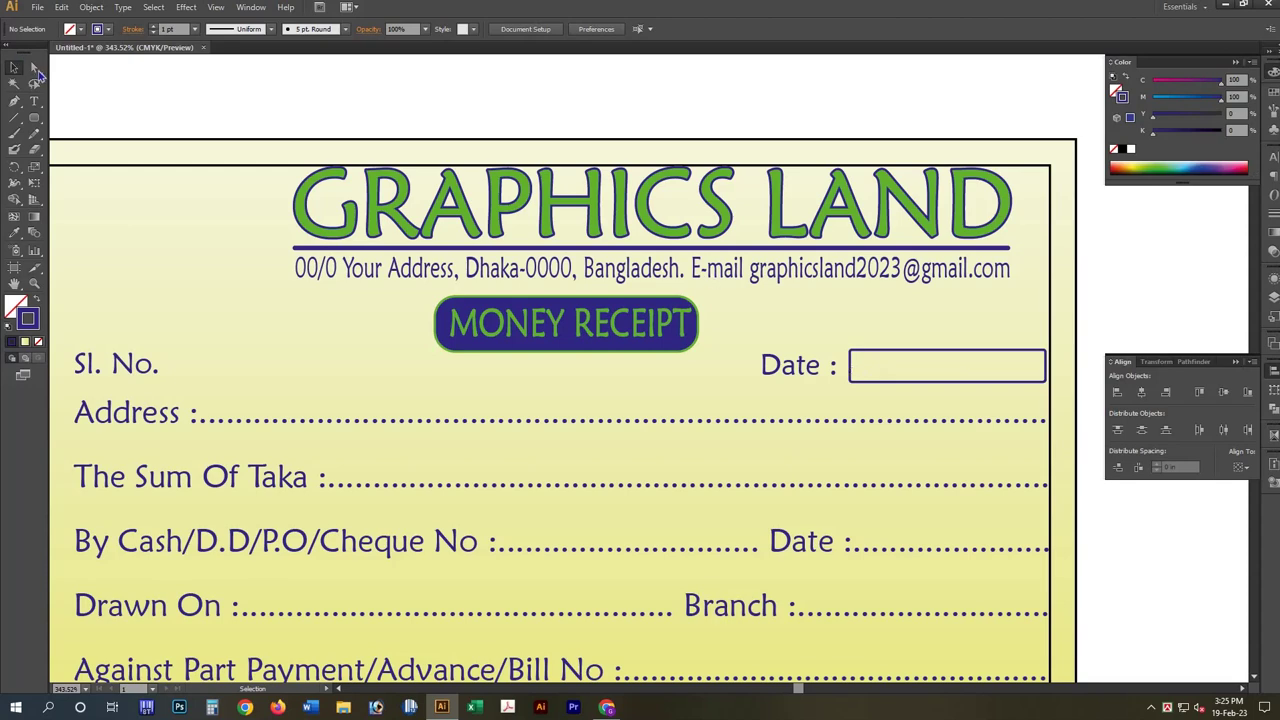
Step: Copy the box's left edge into evenly spaced cell dividers across the Date box
click(853, 370)
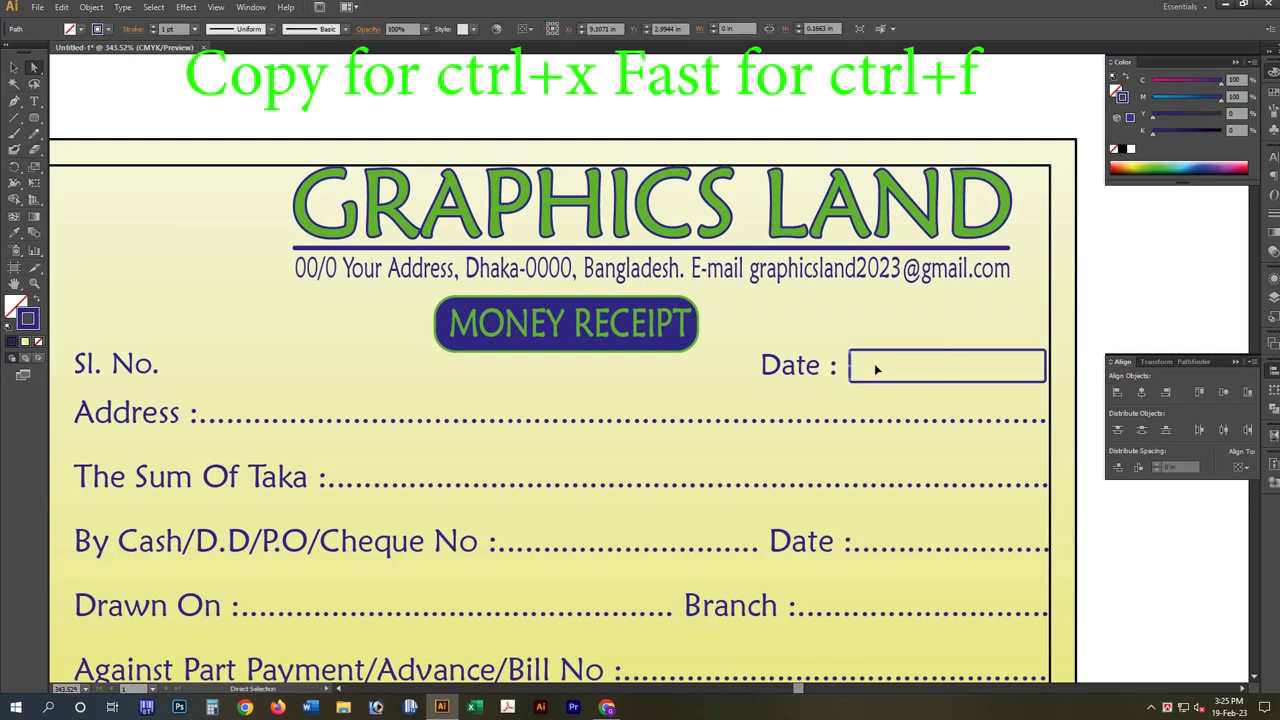
mouse_move(876, 371)
mouse_down()
mouse_move(882, 397)
mouse_move(900, 367)
mouse_move(877, 367)
mouse_move(903, 368)
mouse_up()
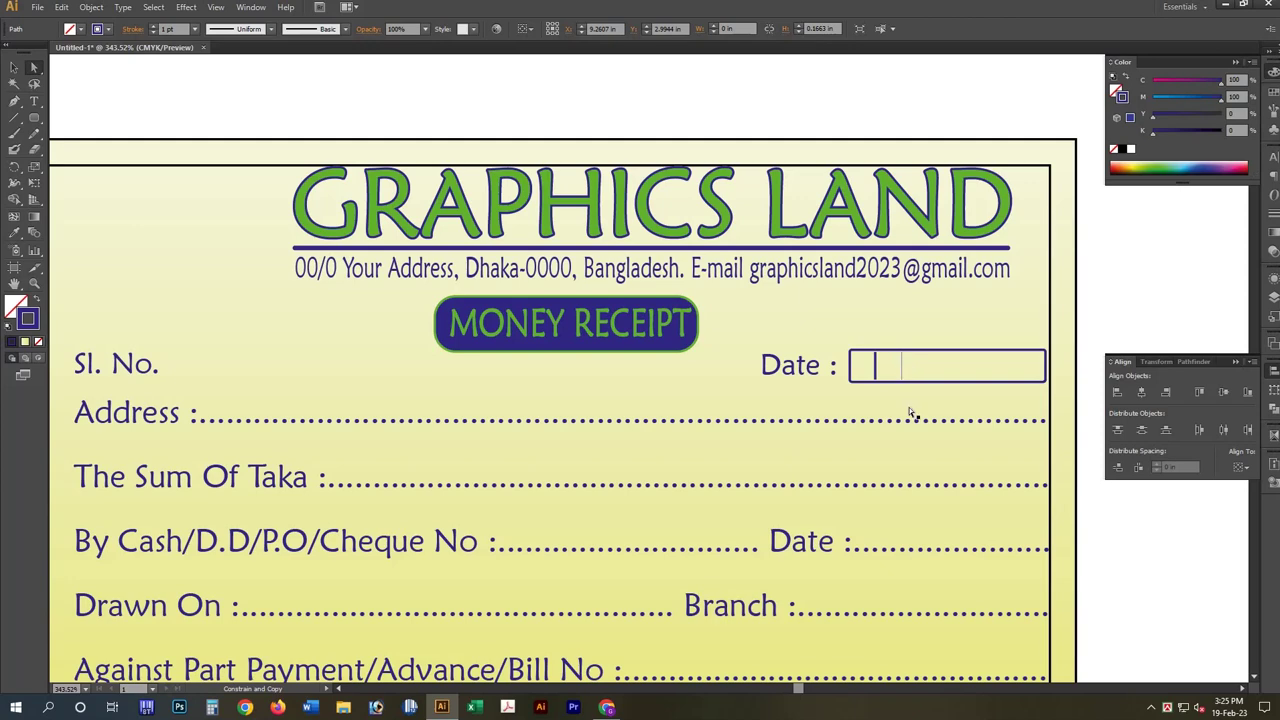
drag(910, 412, 905, 410)
key(ctrl+d)
key(ctrl+d)
key(ctrl+d)
key(ctrl+d)
key(ctrl+d)
click(852, 372)
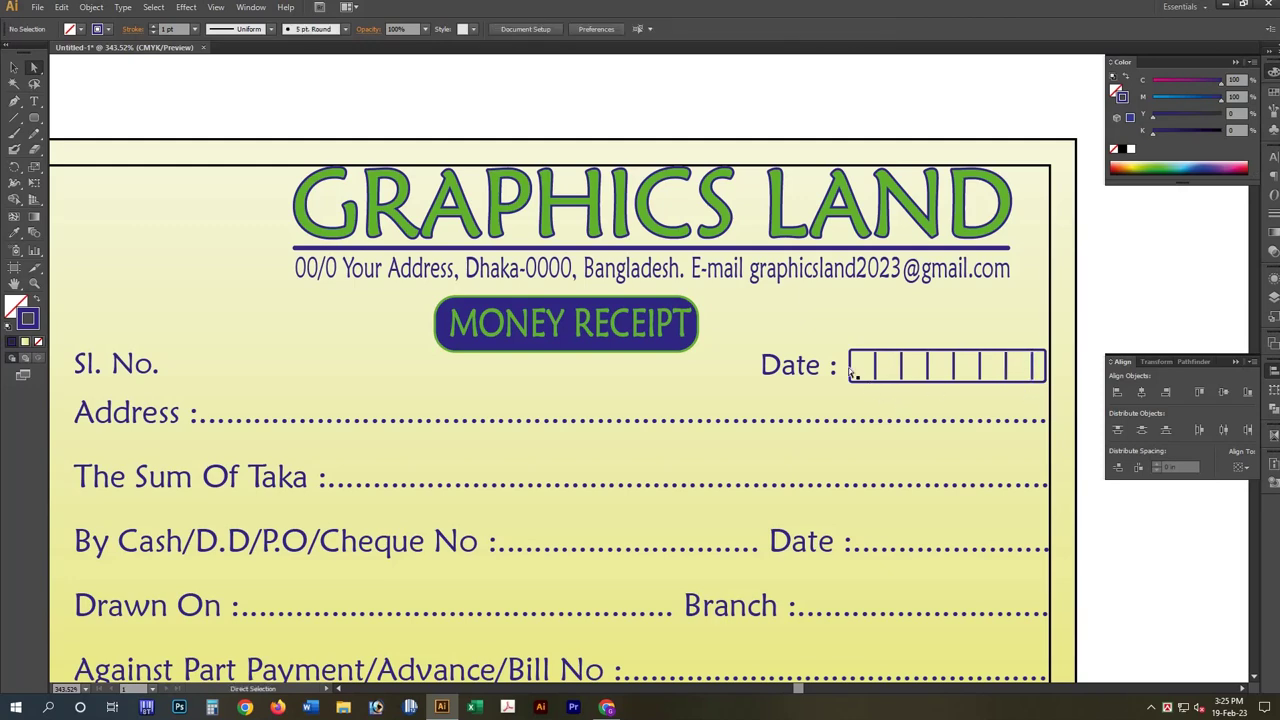
Step: Widen the Date box slightly and copy the Date : label into it
click(1046, 368)
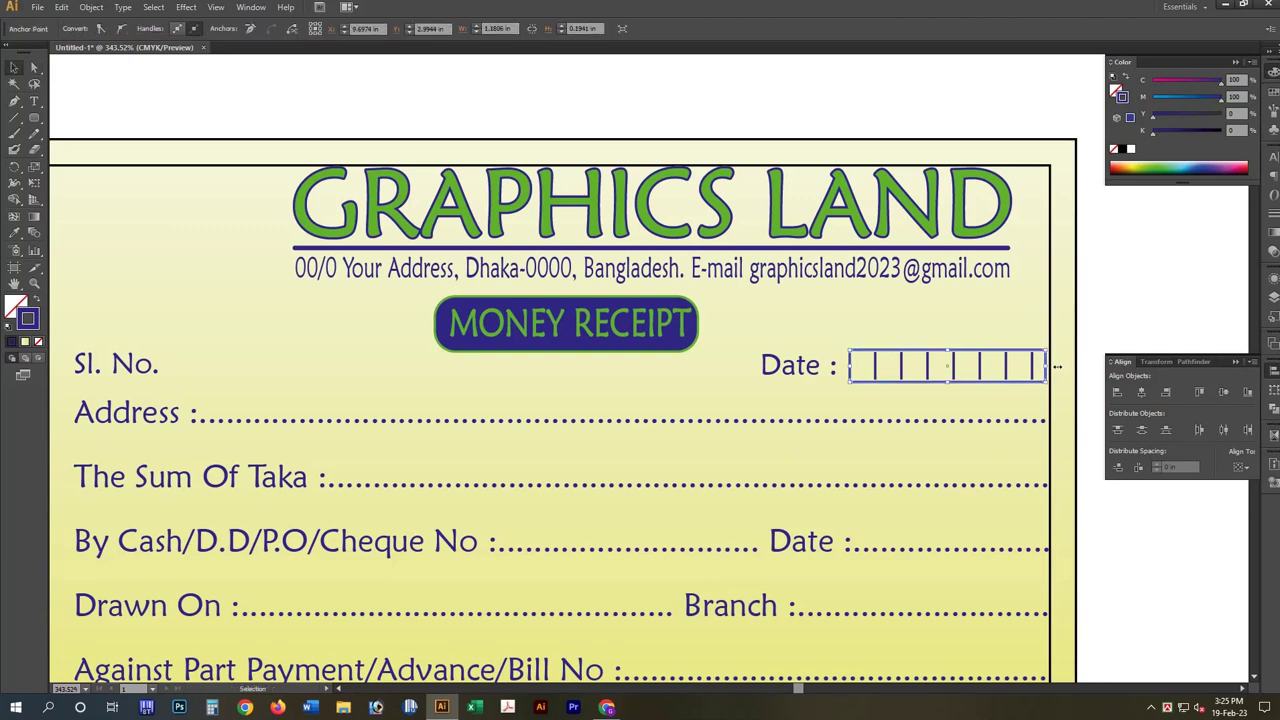
drag(1057, 367, 1054, 367)
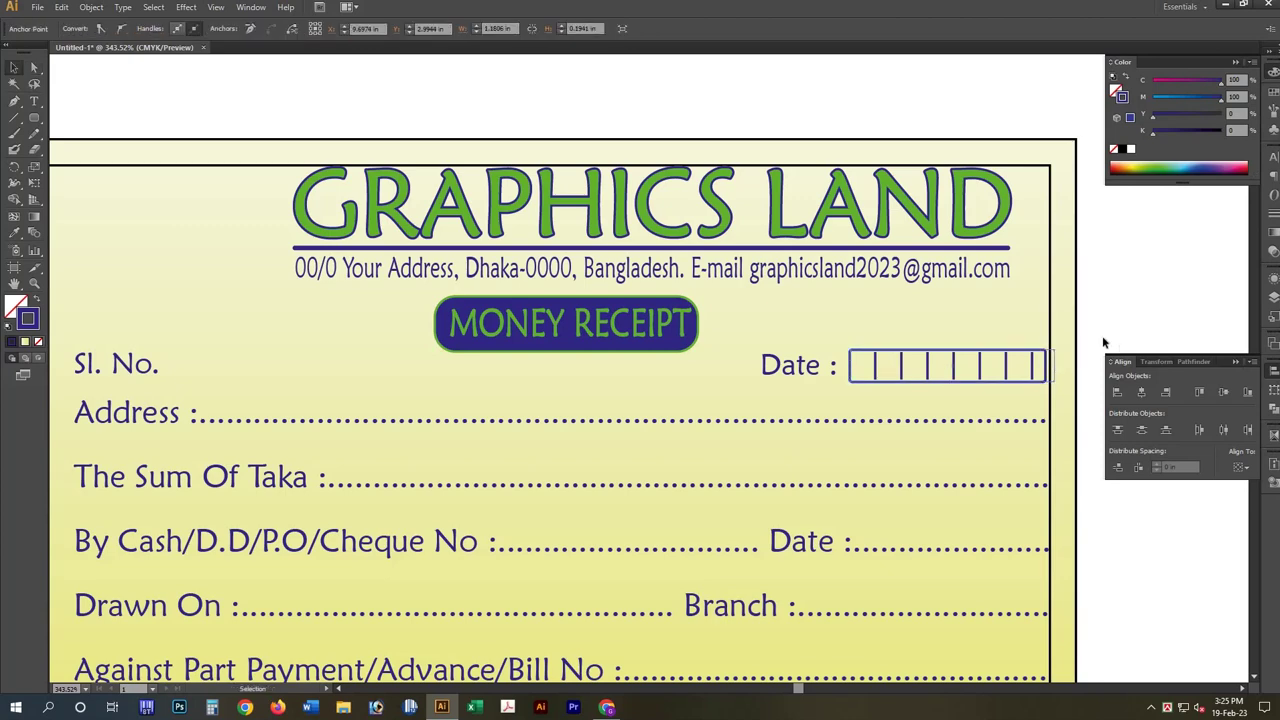
click(1040, 397)
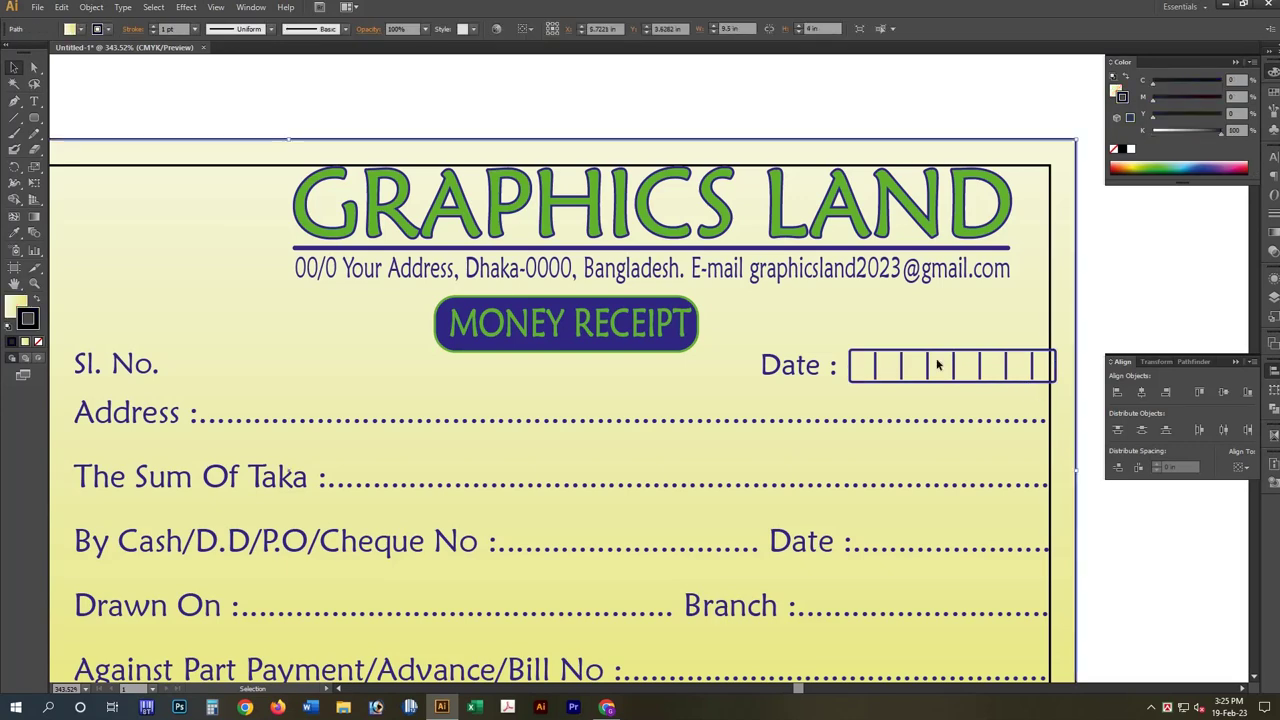
drag(1040, 388, 826, 366)
click(1098, 329)
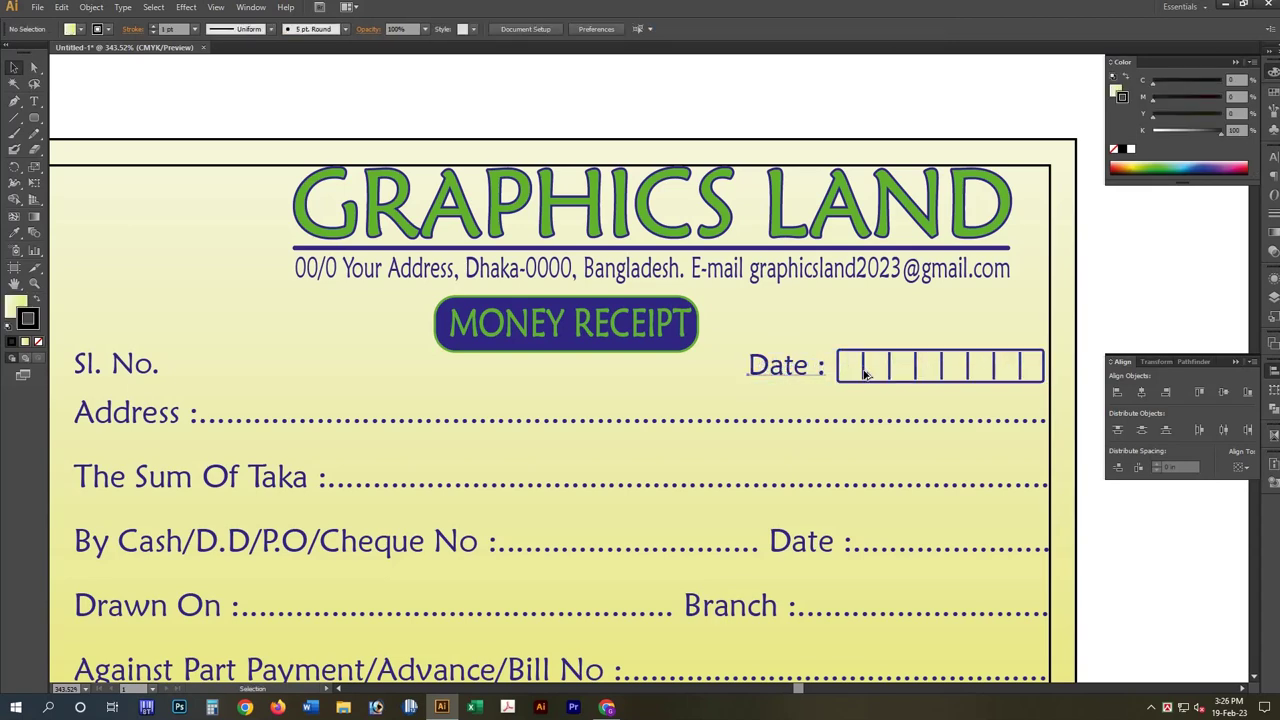
drag(790, 366, 878, 366)
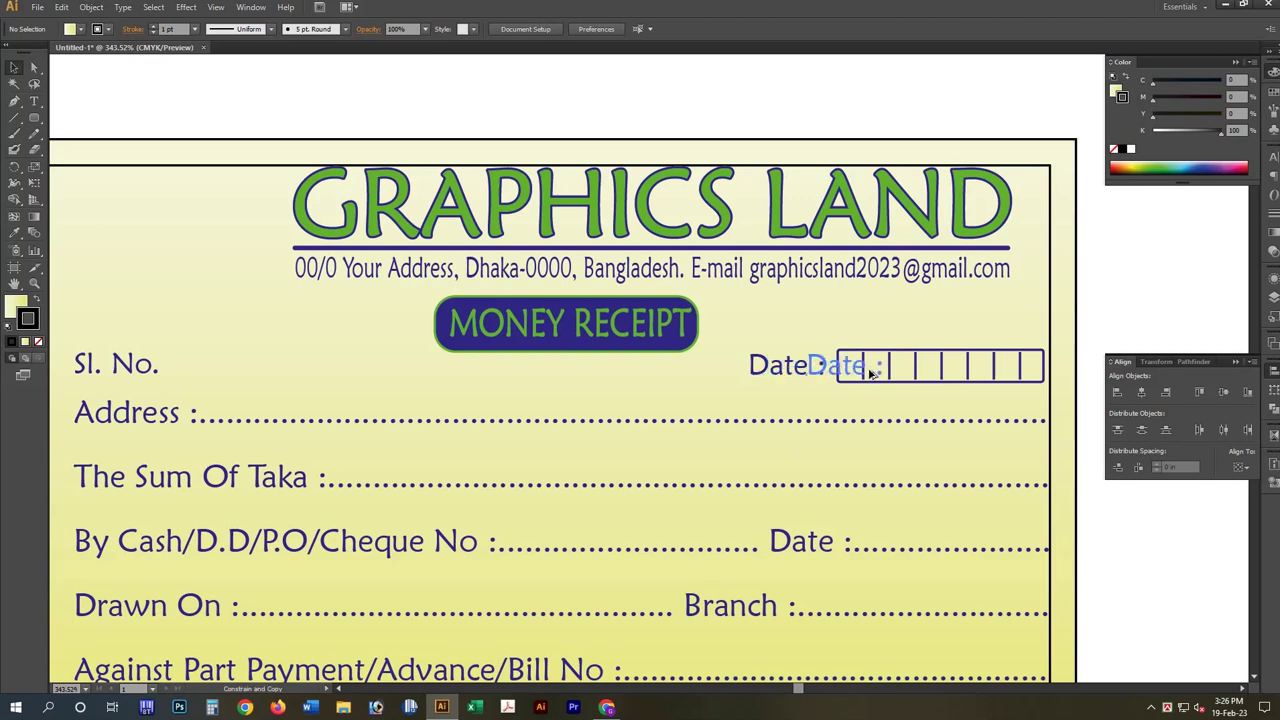
Step: Shrink the copied label to 8 pt, place it in the first cell, and change it to 'D'
click(1273, 157)
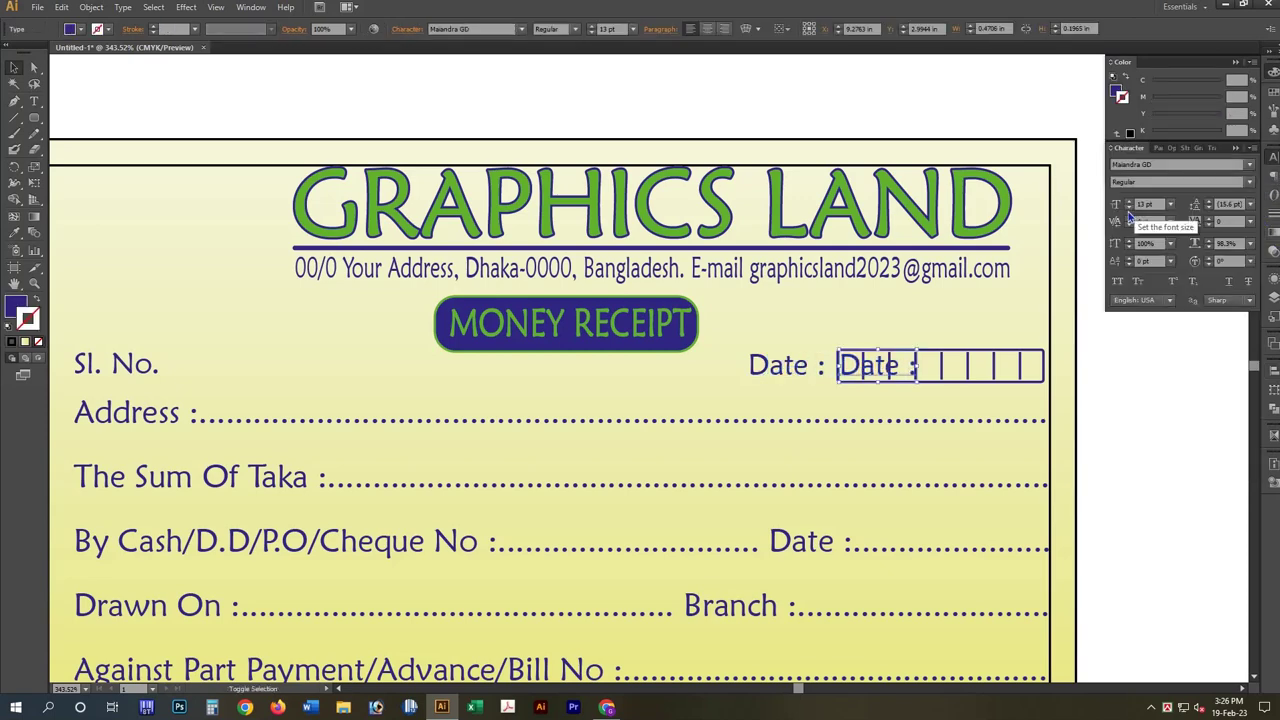
click(1130, 212)
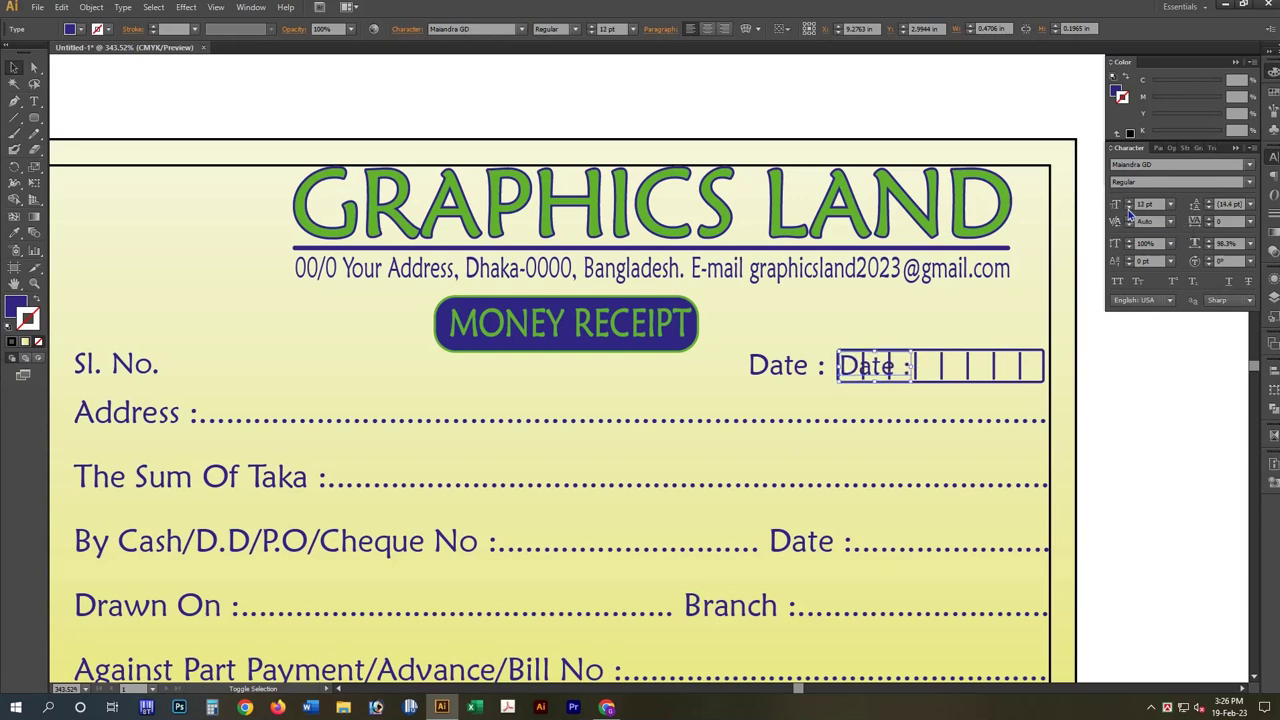
click(1130, 212)
click(1130, 212)
click(1130, 212)
click(1130, 212)
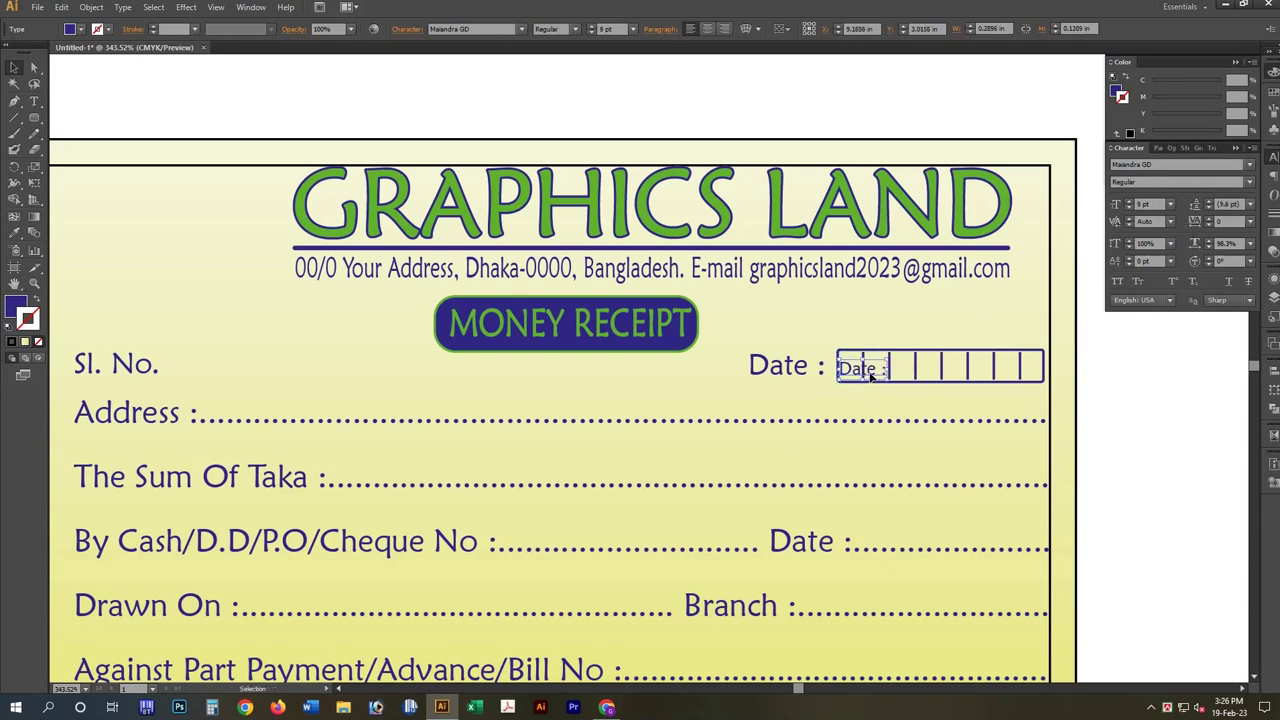
drag(870, 375, 866, 369)
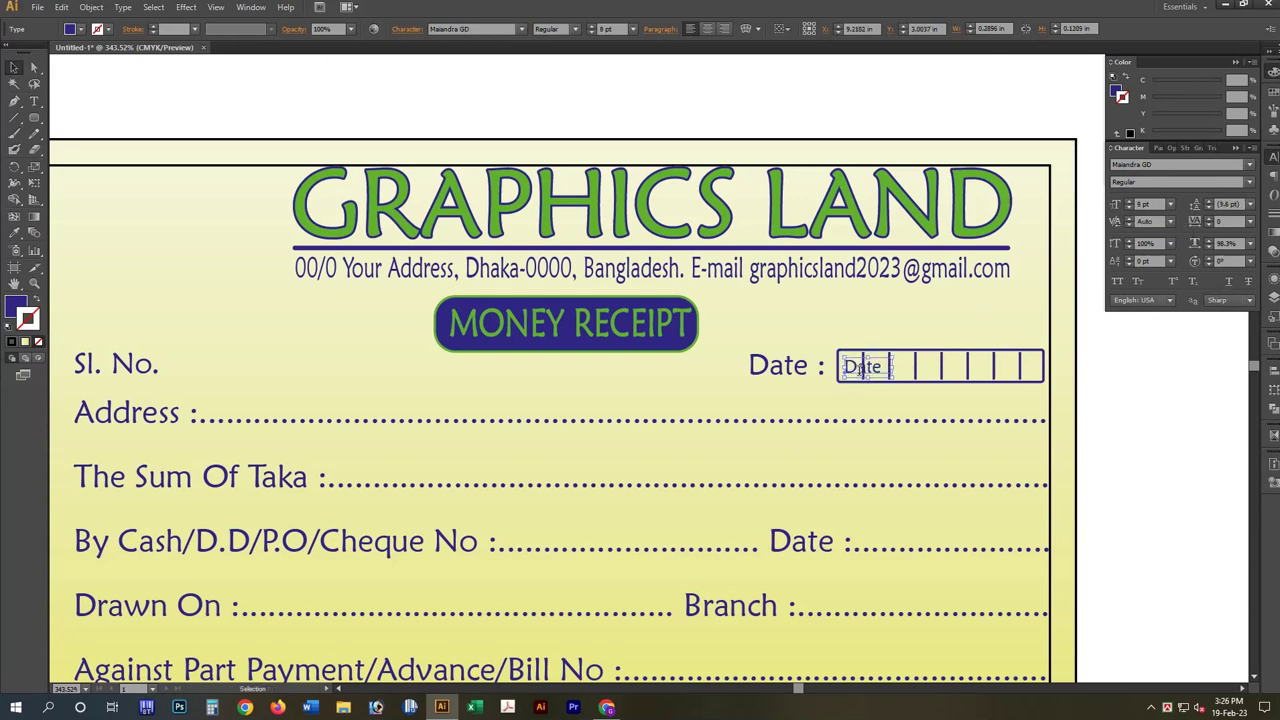
double_click(862, 368)
double_click(858, 370)
text(D)
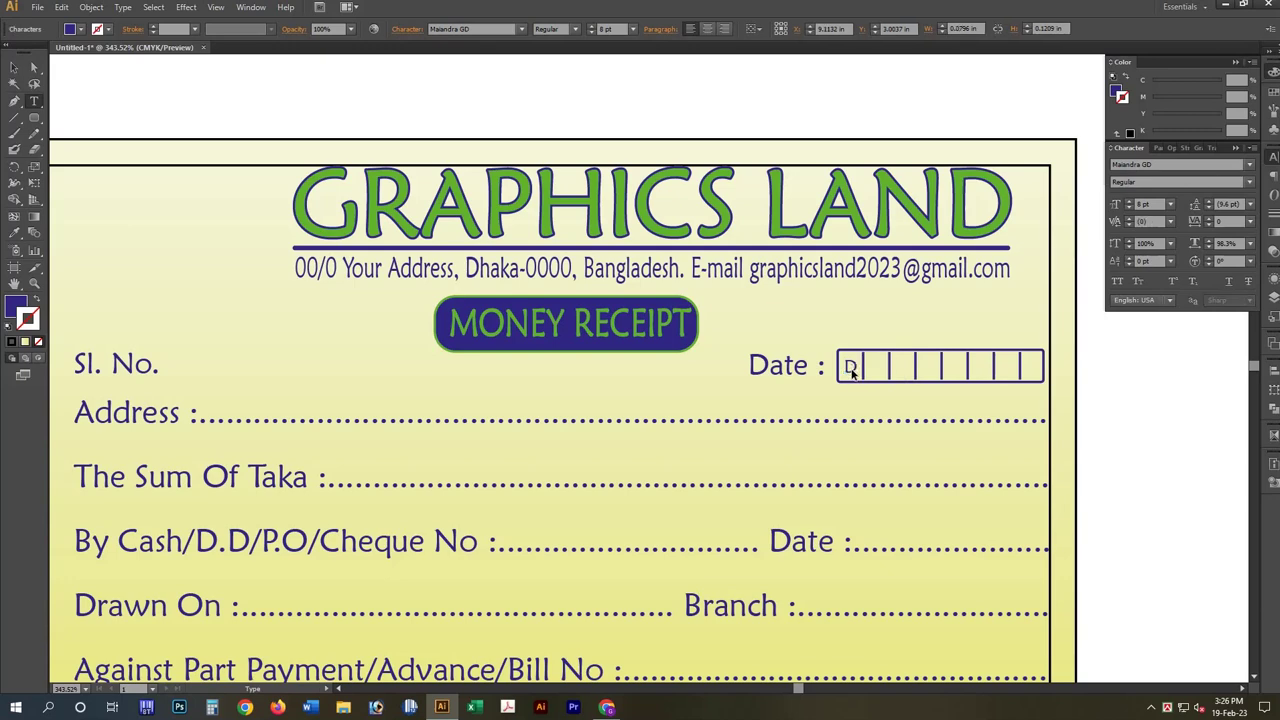
Step: Copy the letter across the remaining cells as D, M, M, Y, Y, Y, Y
drag(879, 372, 901, 366)
double_click(901, 366)
text(m)
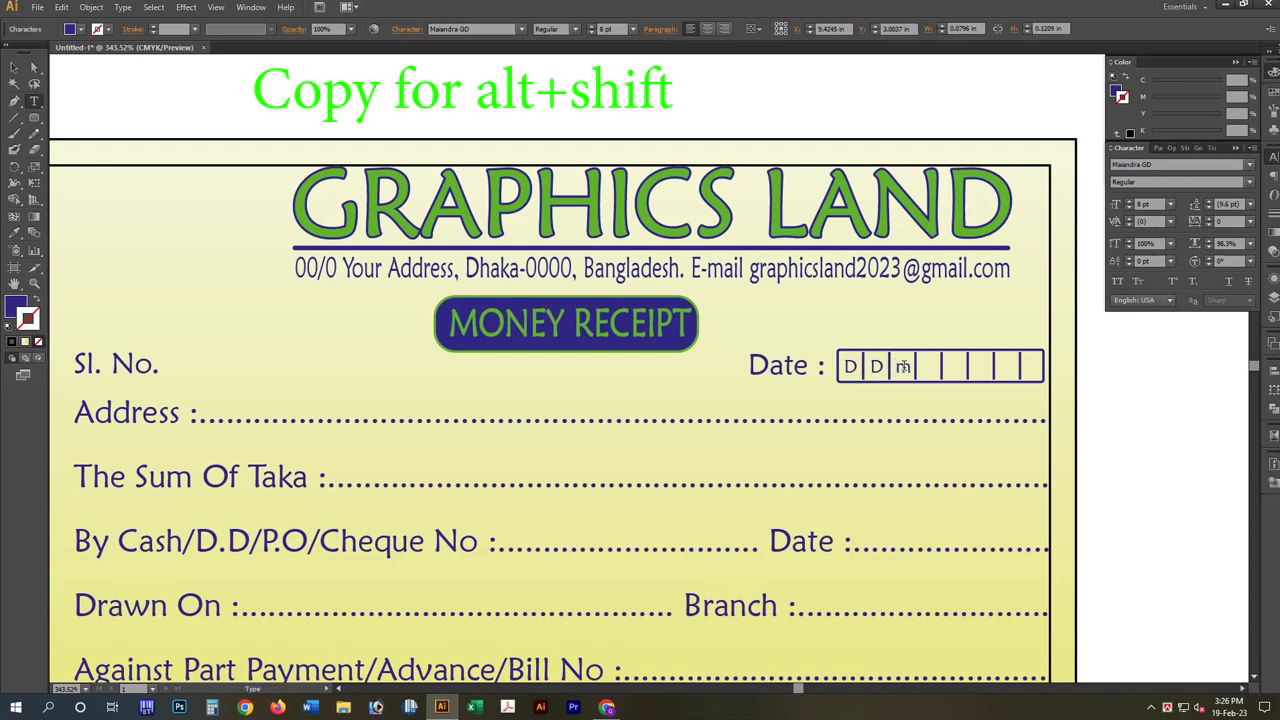
key(BackSpace)
text(M)
key(Escape)
drag(928, 372, 954, 367)
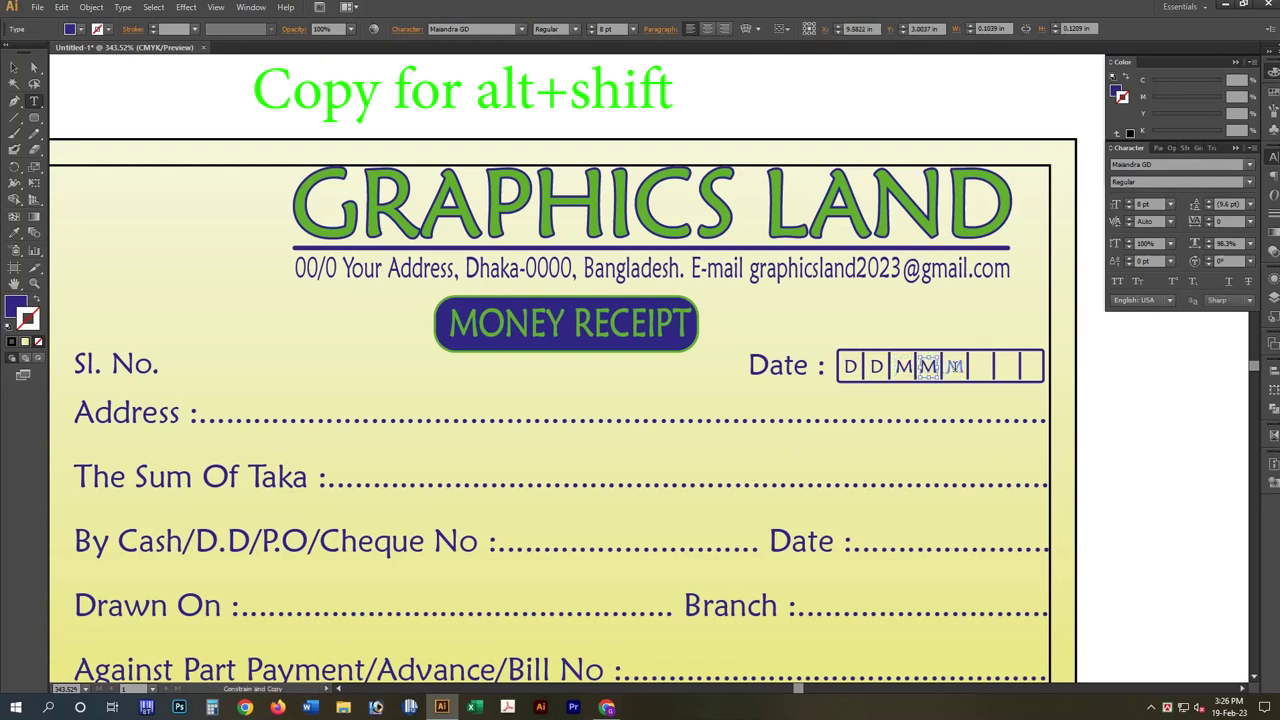
double_click(954, 367)
text(Y)
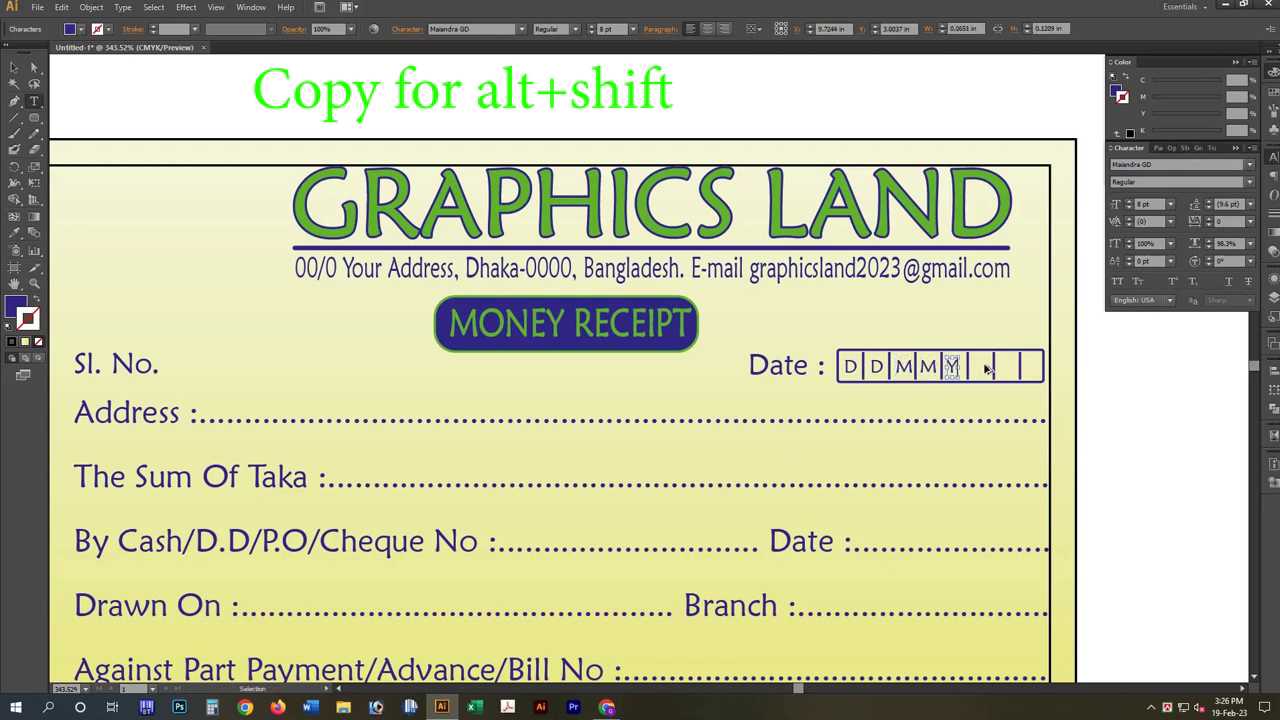
drag(952, 367, 980, 367)
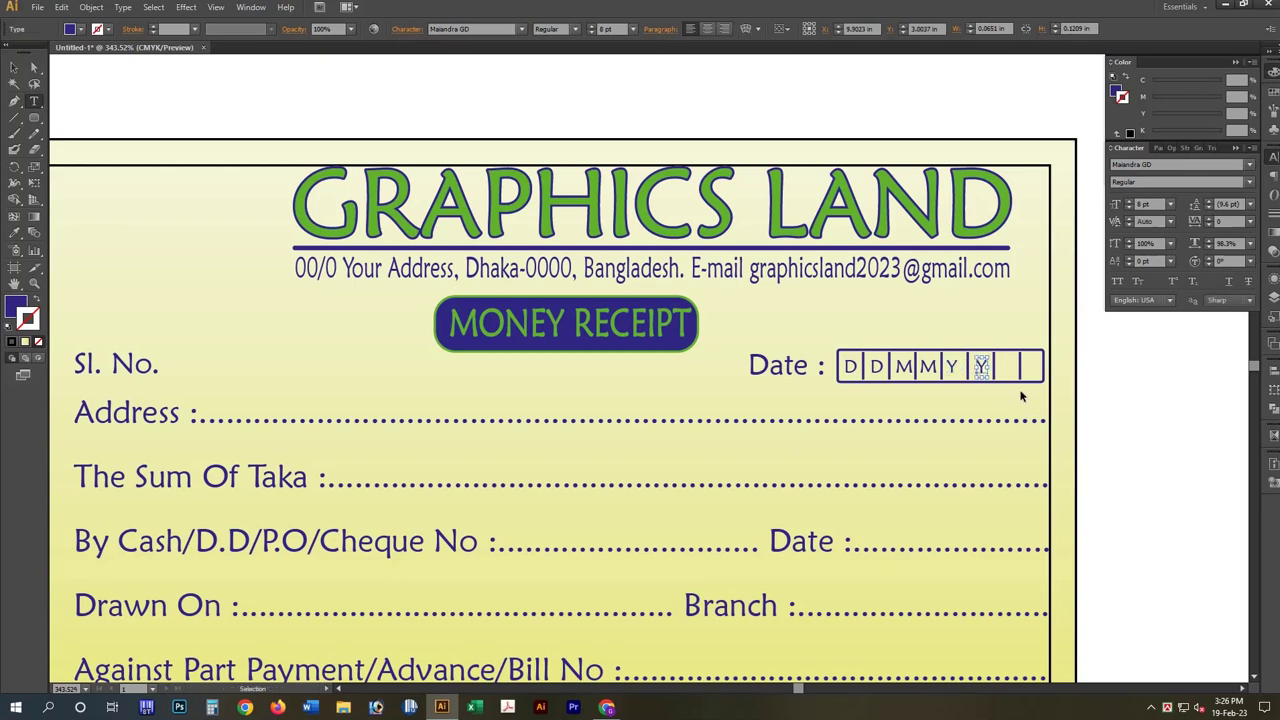
key(ctrl+d)
key(ctrl+d)
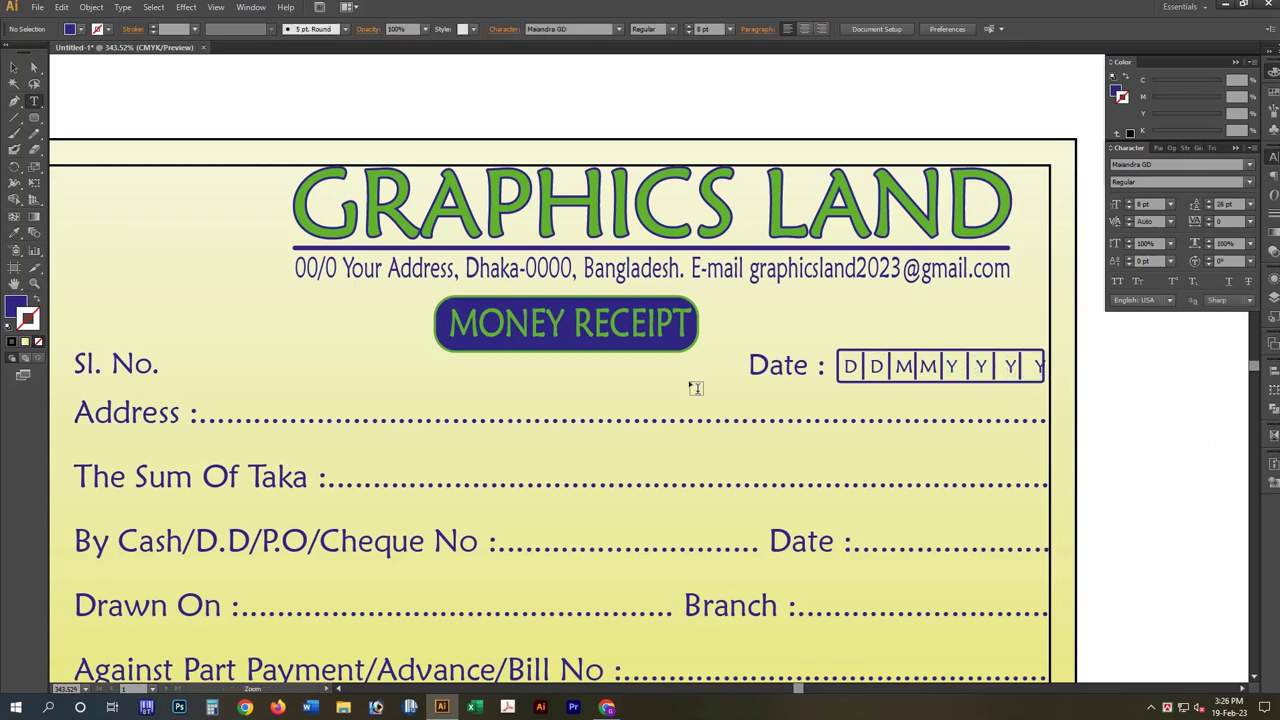
Step: Select all eight letters, convert them to outlines, and distribute them evenly across the box
drag(744, 345, 1220, 444)
key(v)
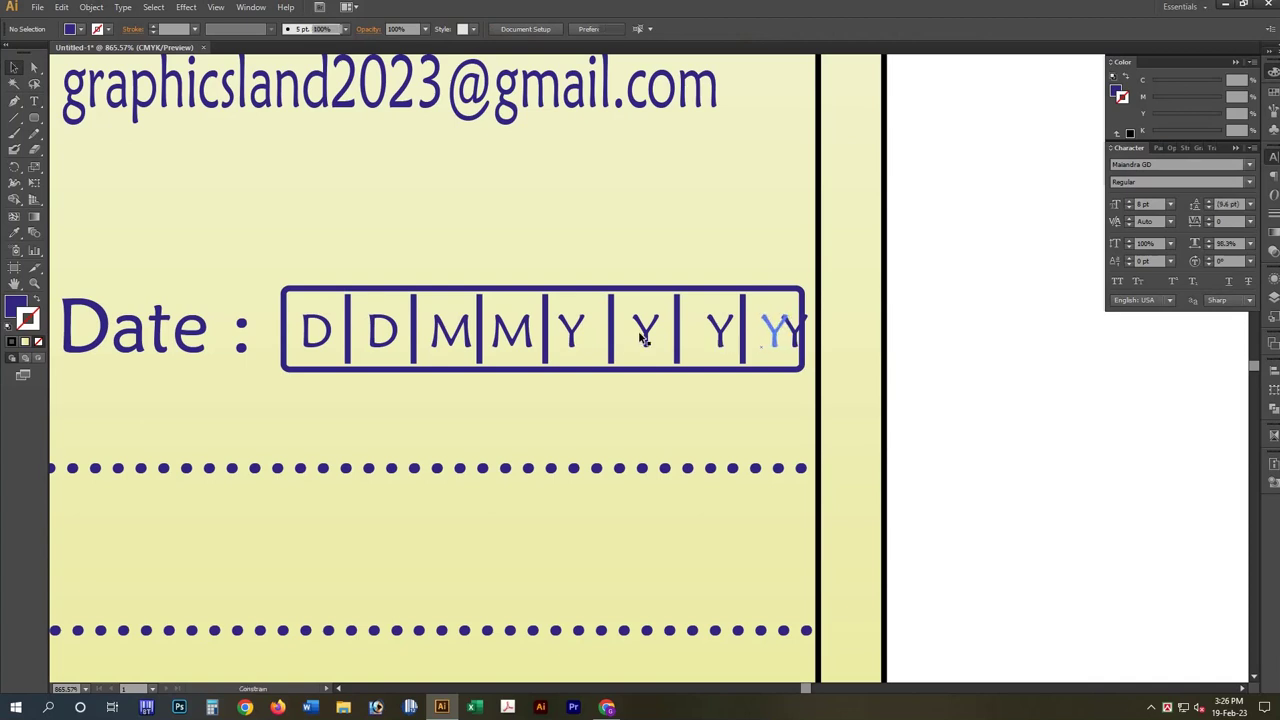
drag(785, 335, 768, 335)
shift+click(720, 330)
shift+click(645, 330)
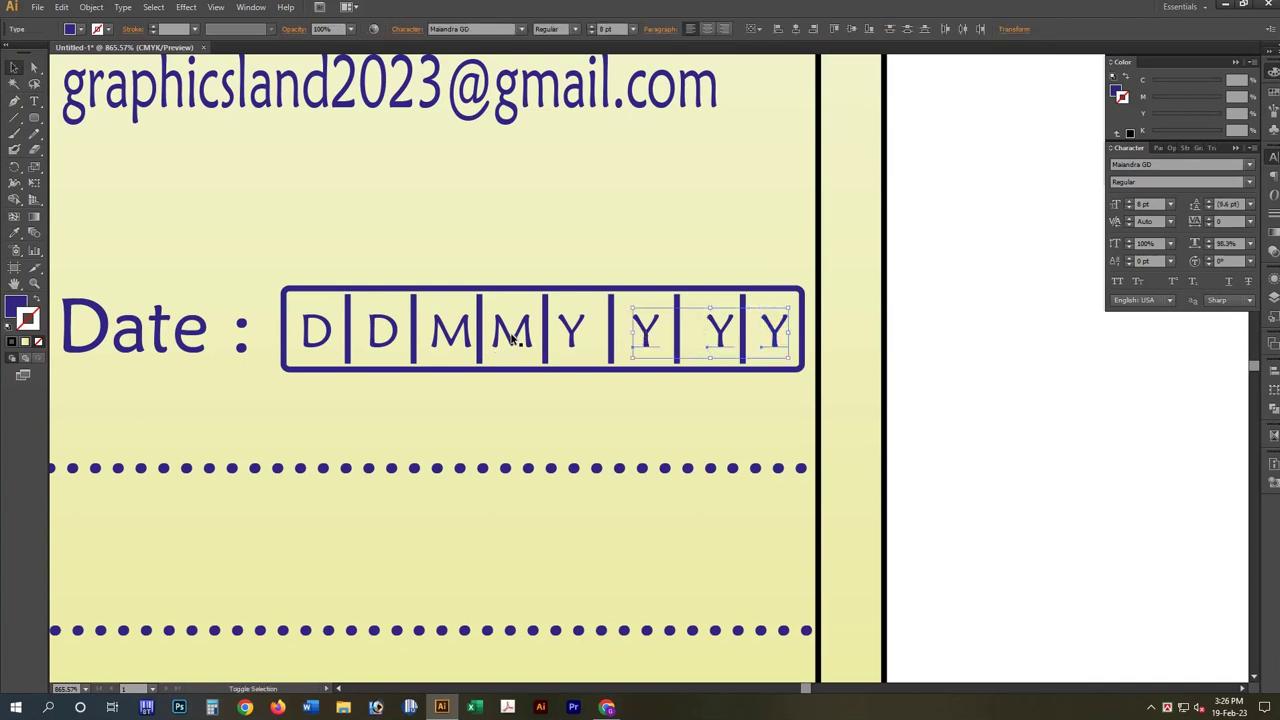
shift+click(570, 330)
shift+click(512, 330)
shift+click(450, 330)
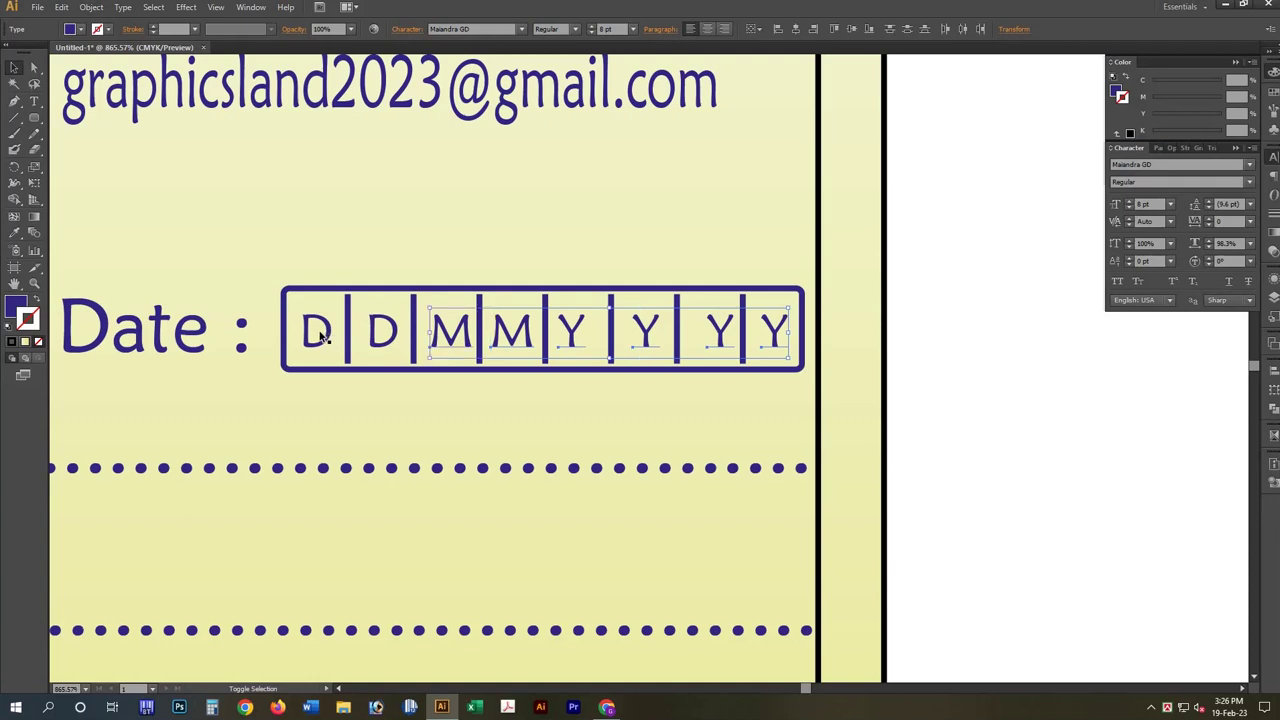
shift+click(382, 330)
shift+click(318, 335)
key(ctrl+shift+o)
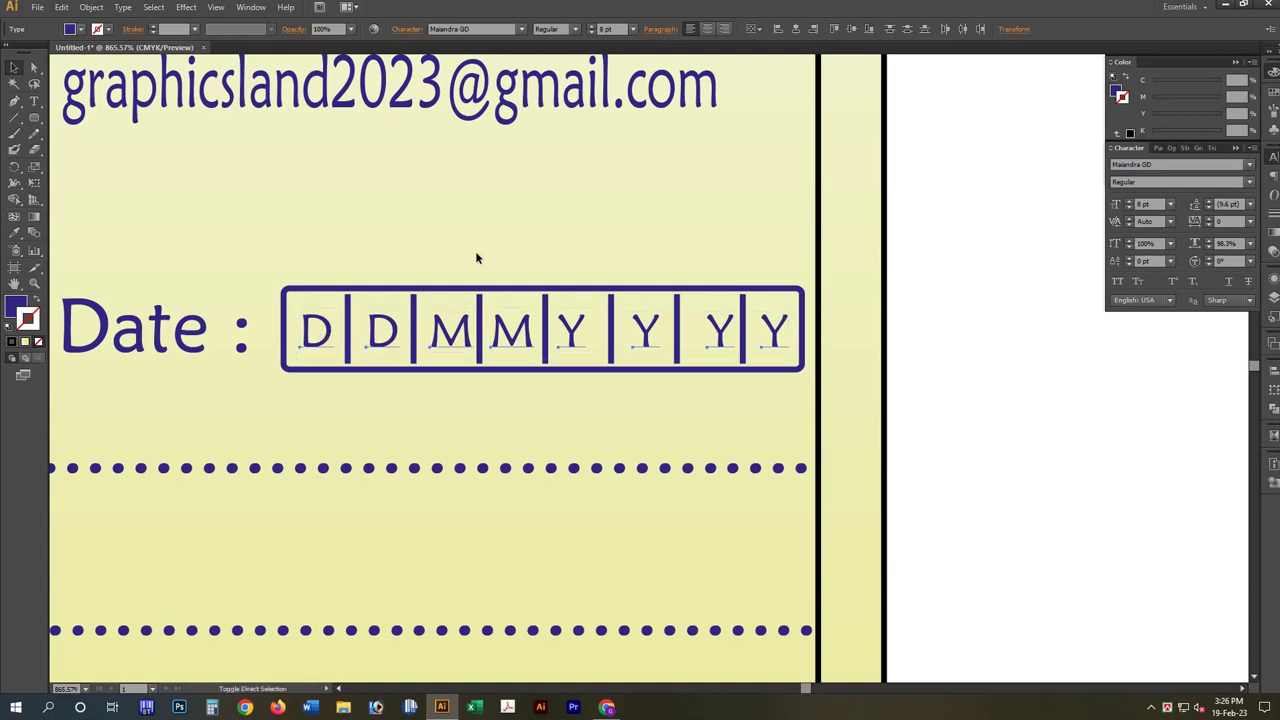
click(1273, 375)
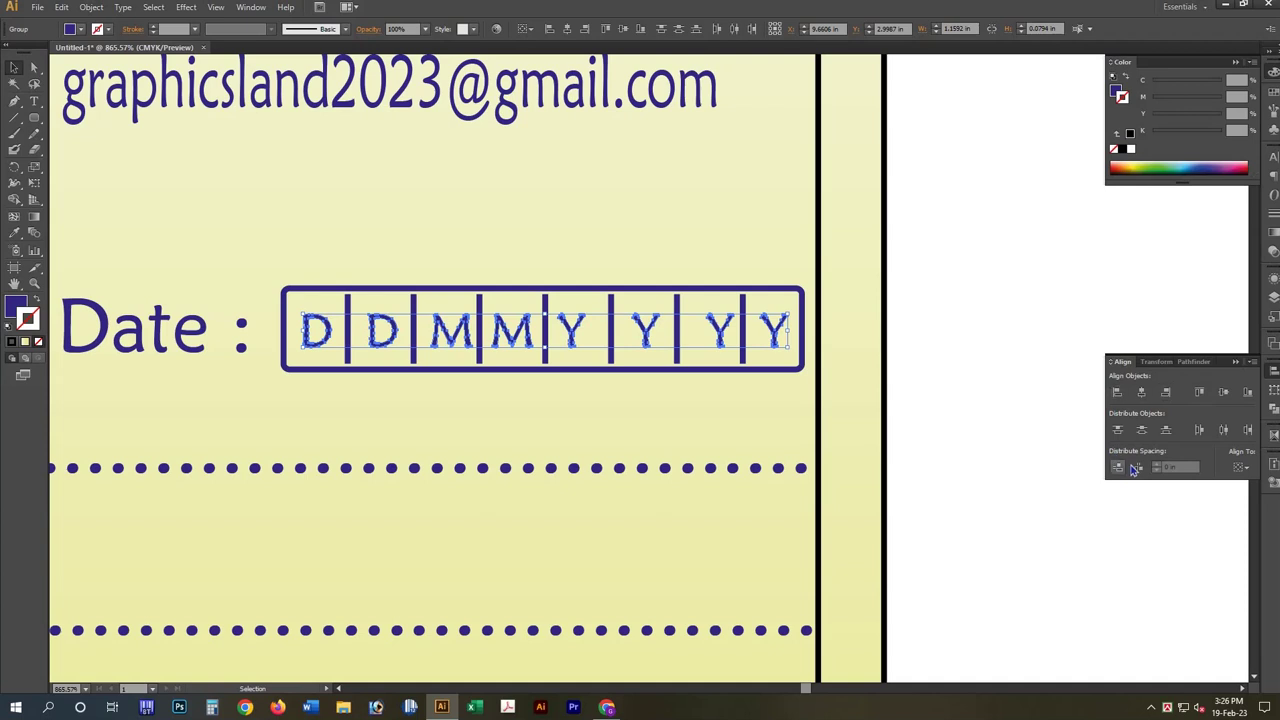
click(1138, 467)
Step: Nudge the second M and two Ys left to centre them, then reselect all the letters
click(393, 338)
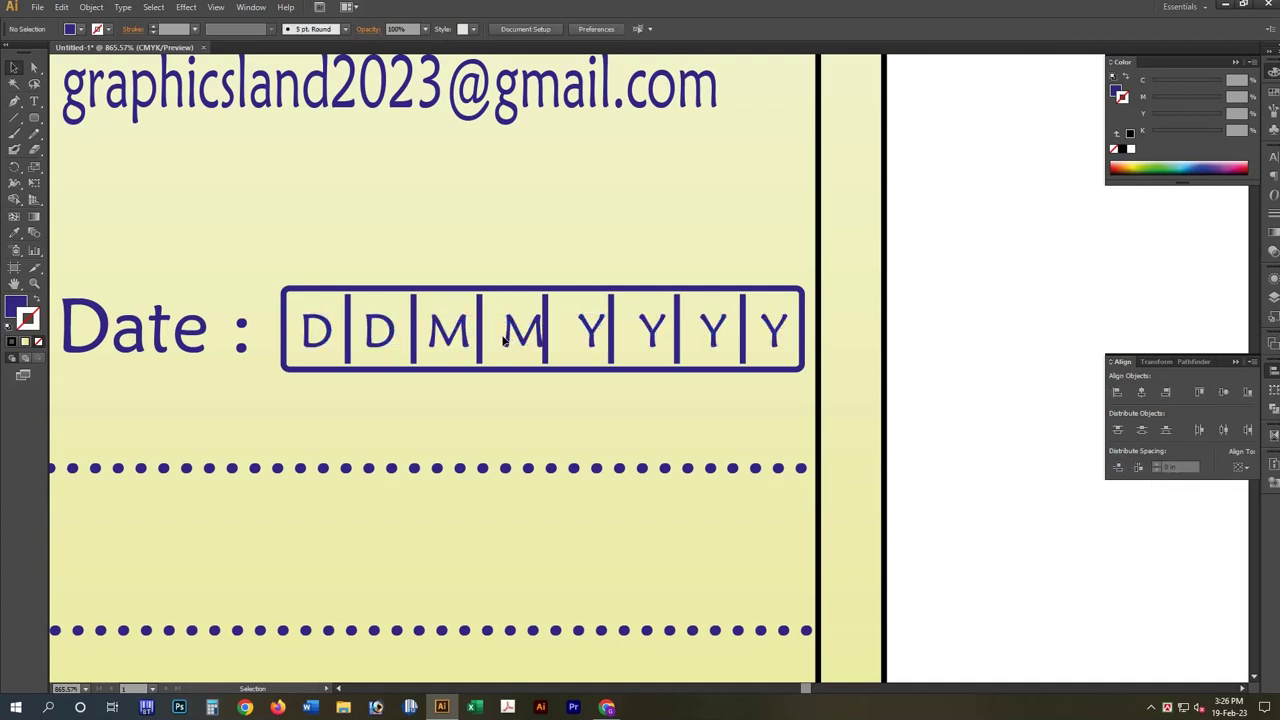
drag(515, 335, 503, 335)
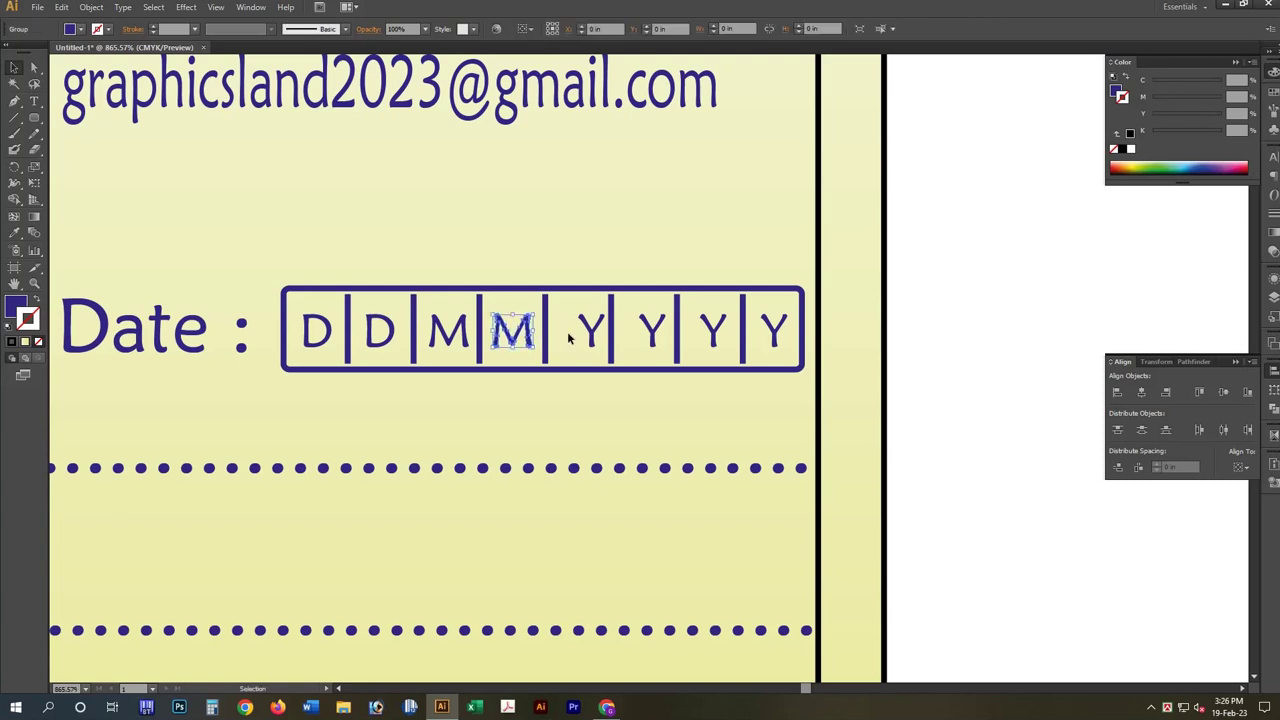
drag(580, 335, 568, 335)
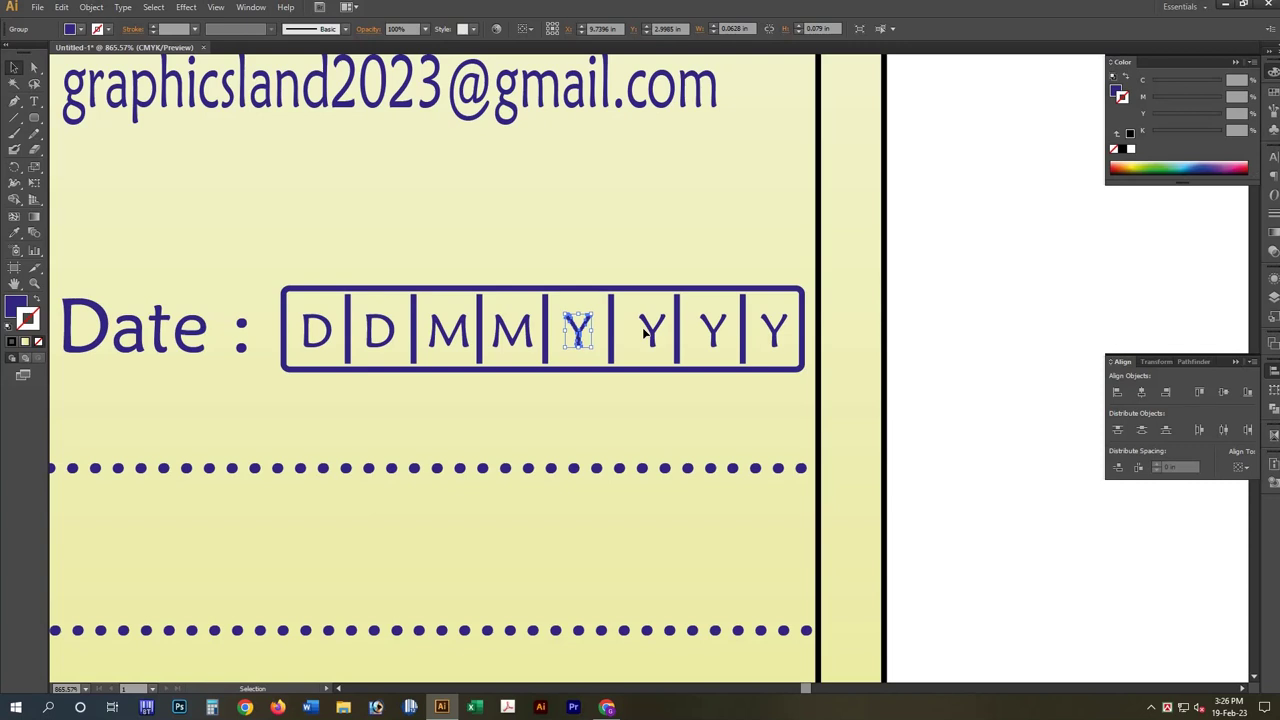
drag(646, 334, 639, 334)
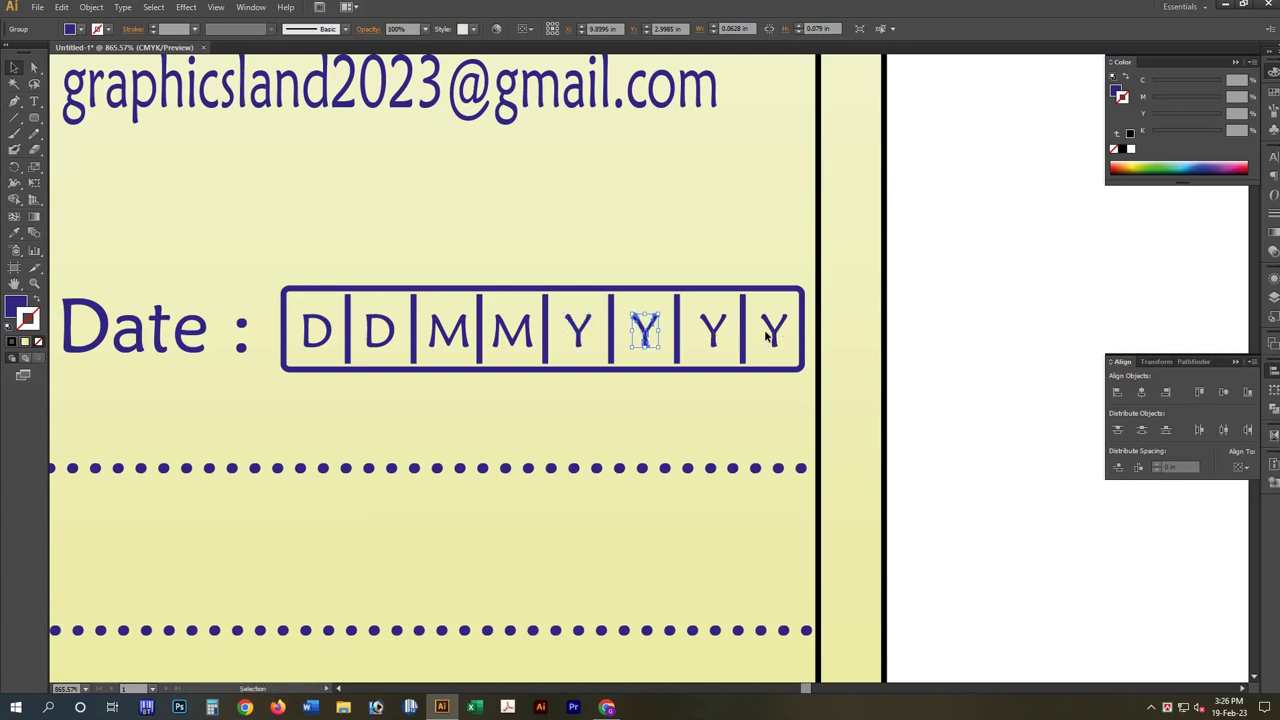
shift+click(712, 330)
shift+click(770, 333)
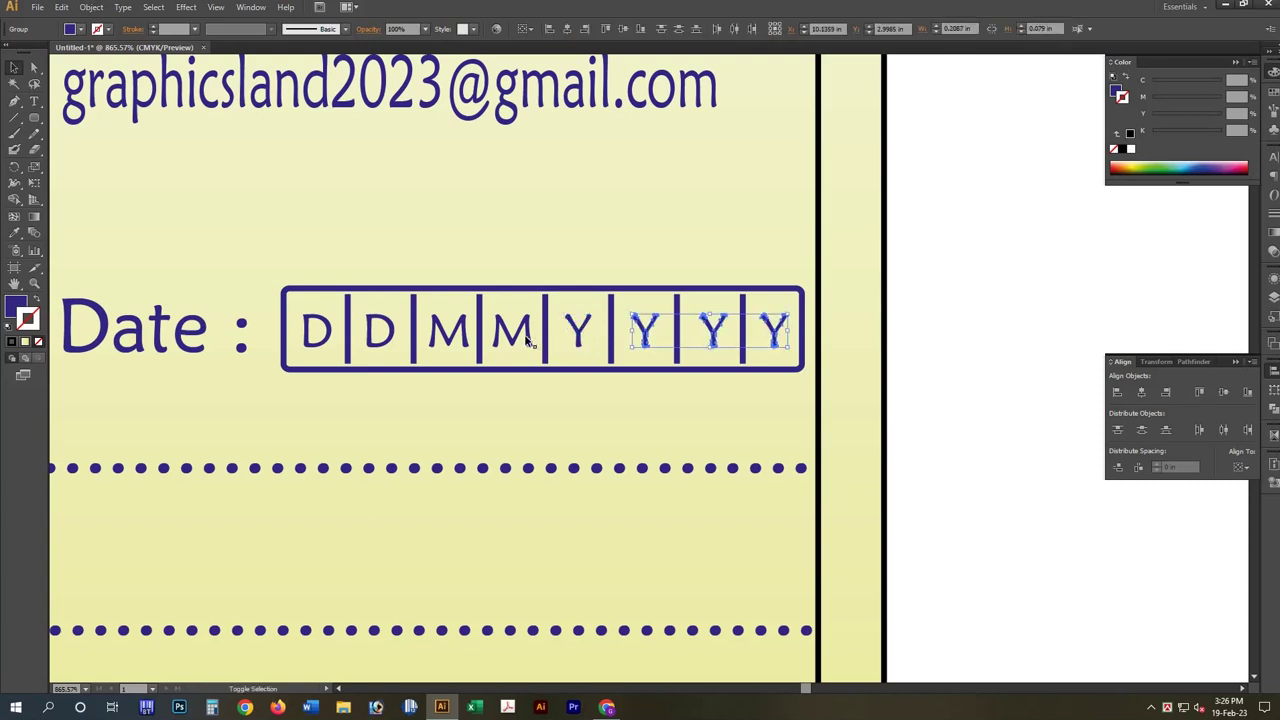
shift+click(578, 332)
shift+click(502, 334)
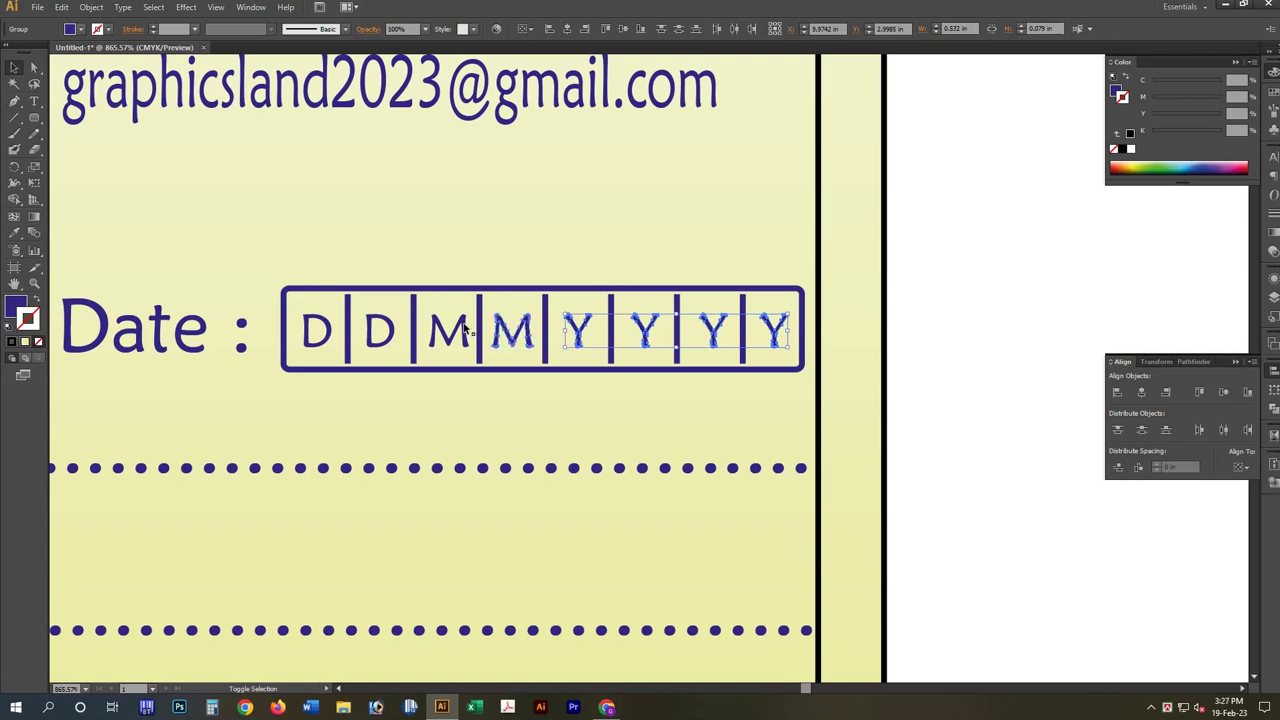
shift+click(446, 332)
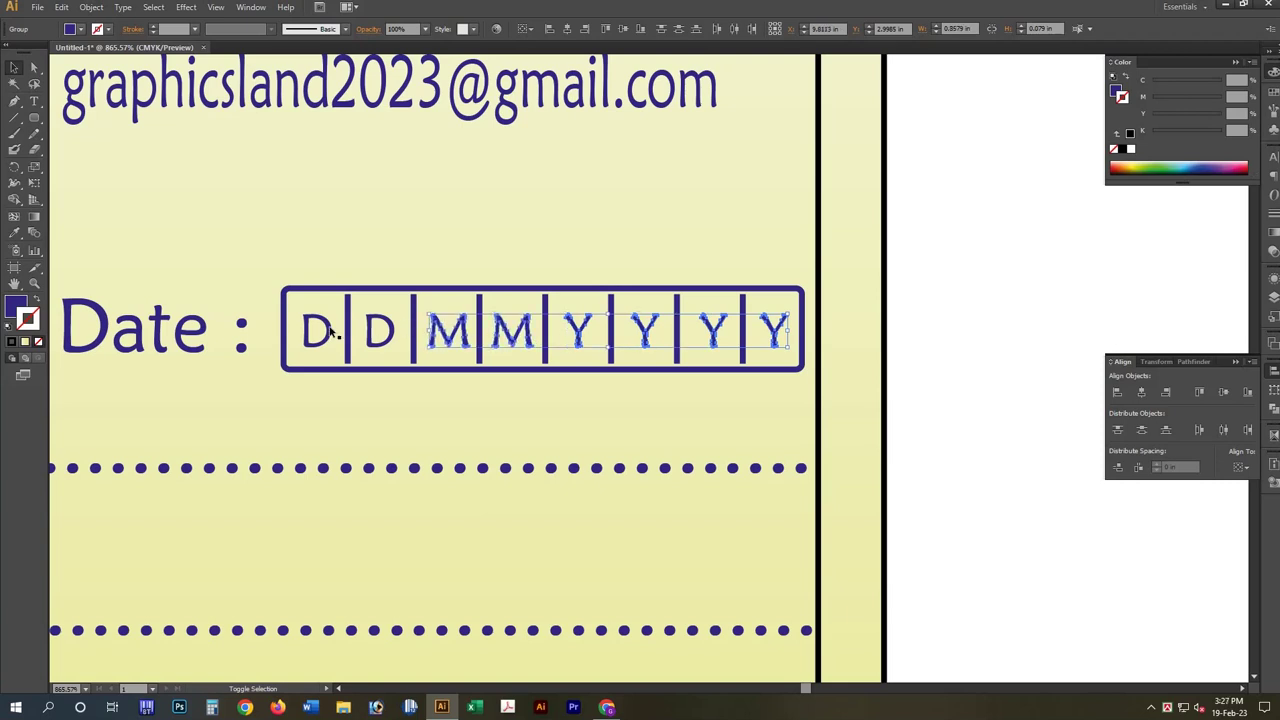
shift+click(378, 332)
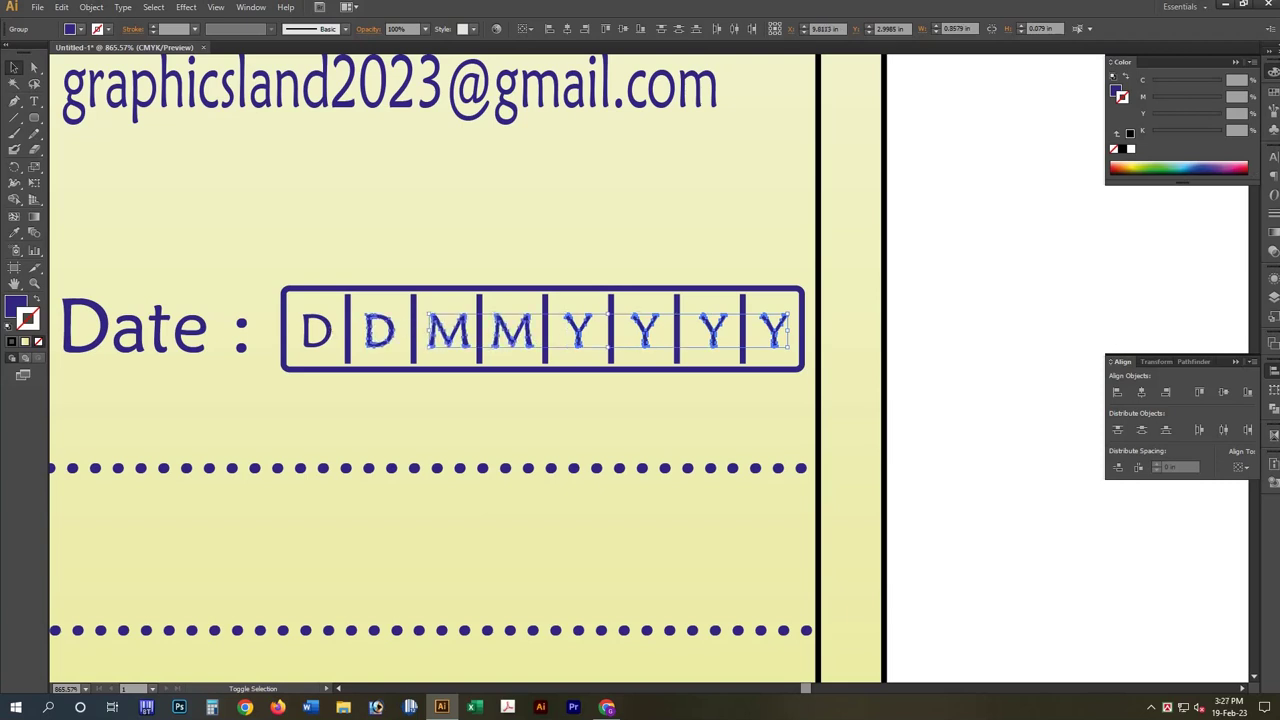
click(1274, 157)
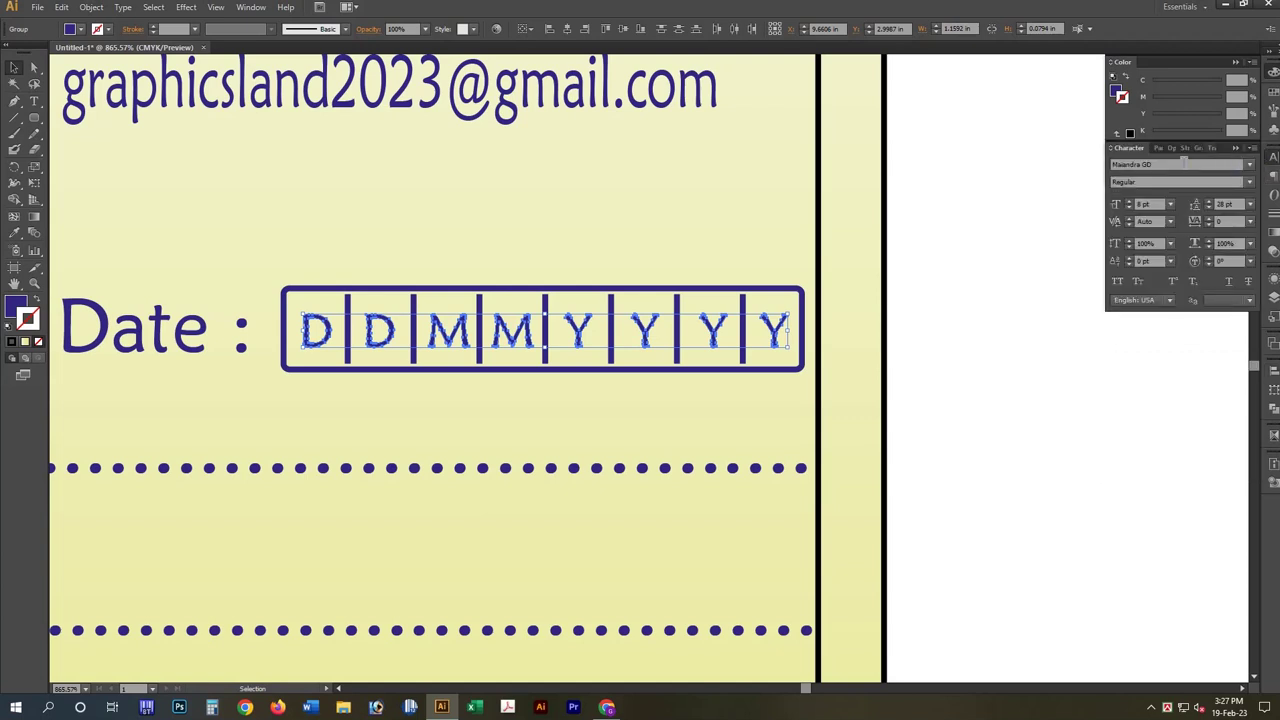
Step: Set the DDMMYYYY letters to 20% opacity, check the seven dividers, and fit the artboard in view
click(1213, 148)
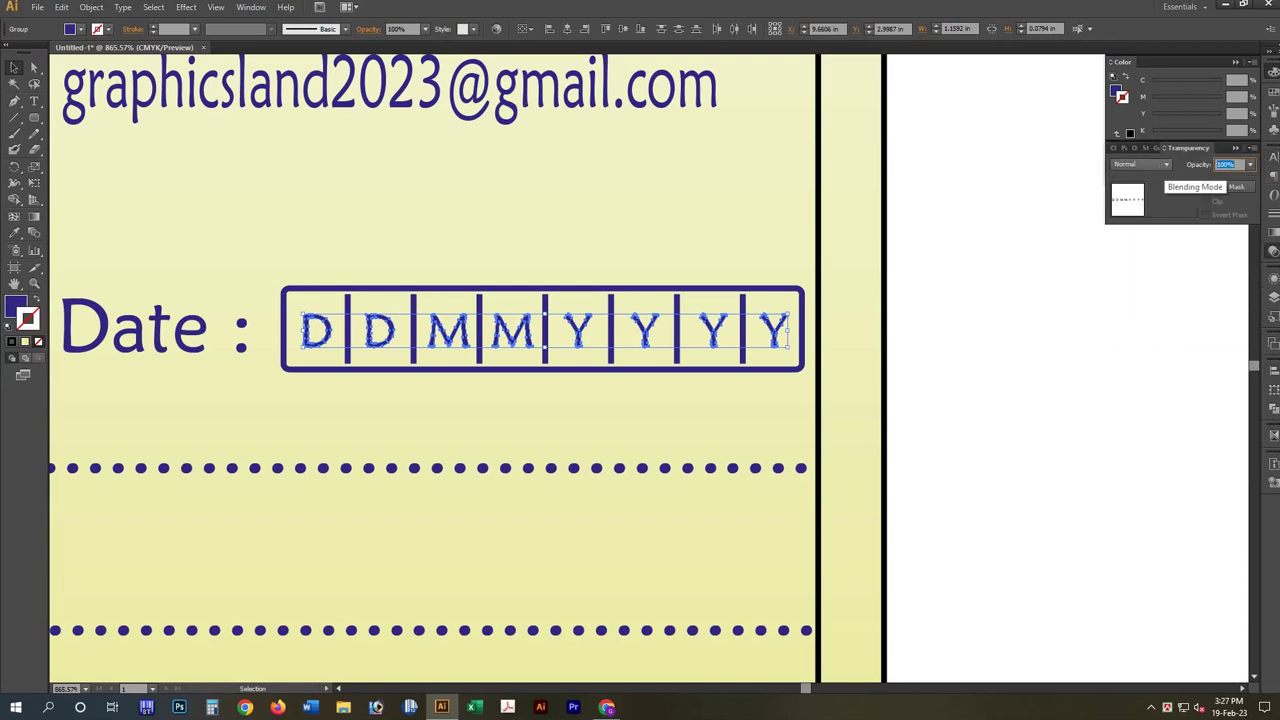
text(20)
key(Return)
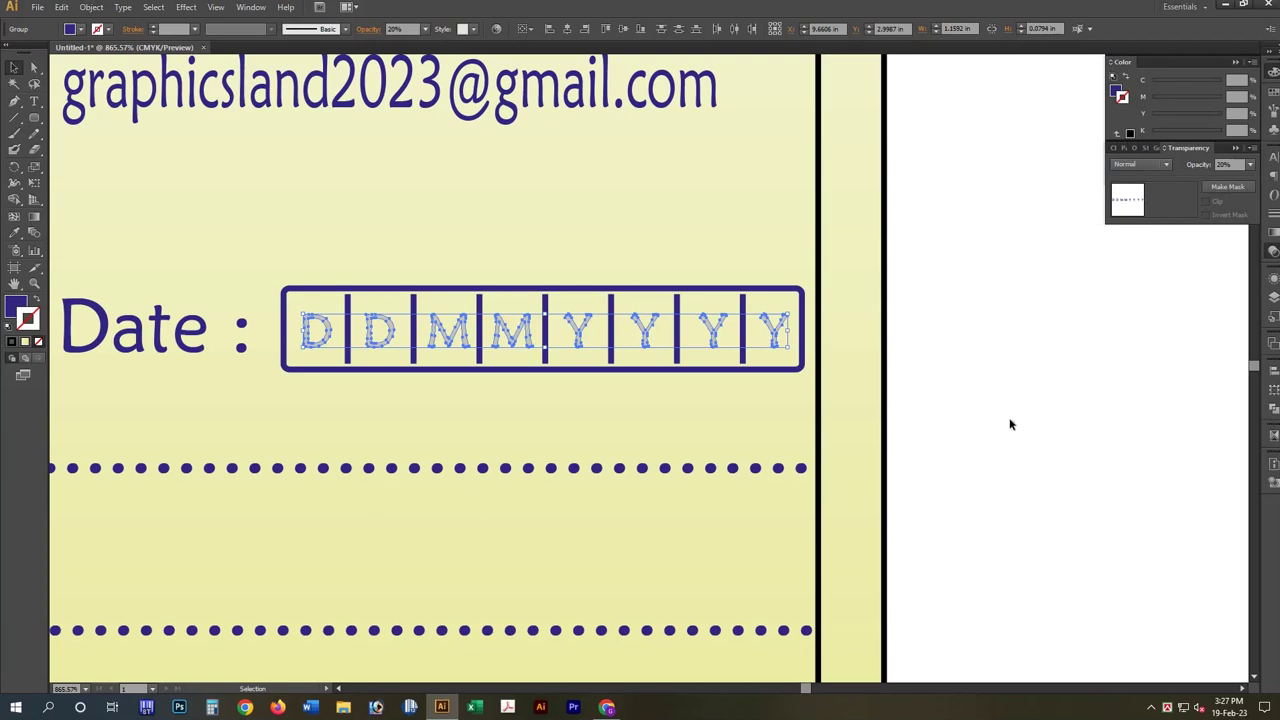
click(670, 390)
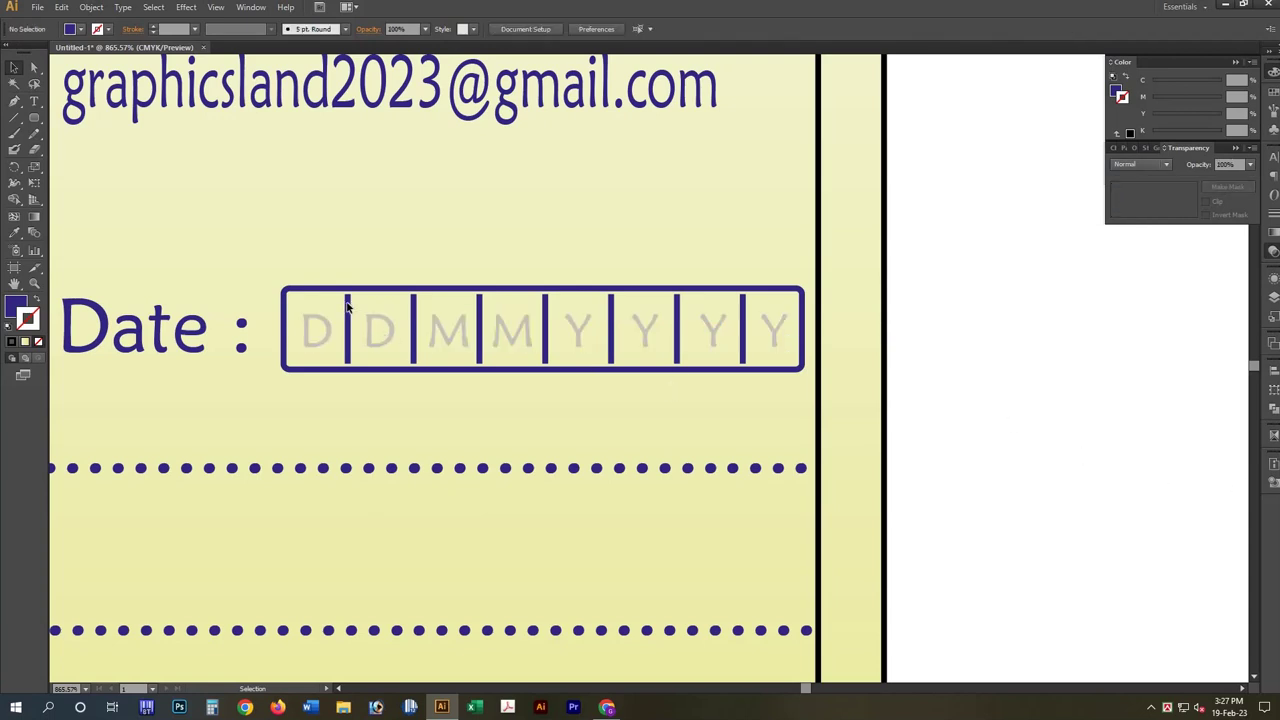
click(398, 300)
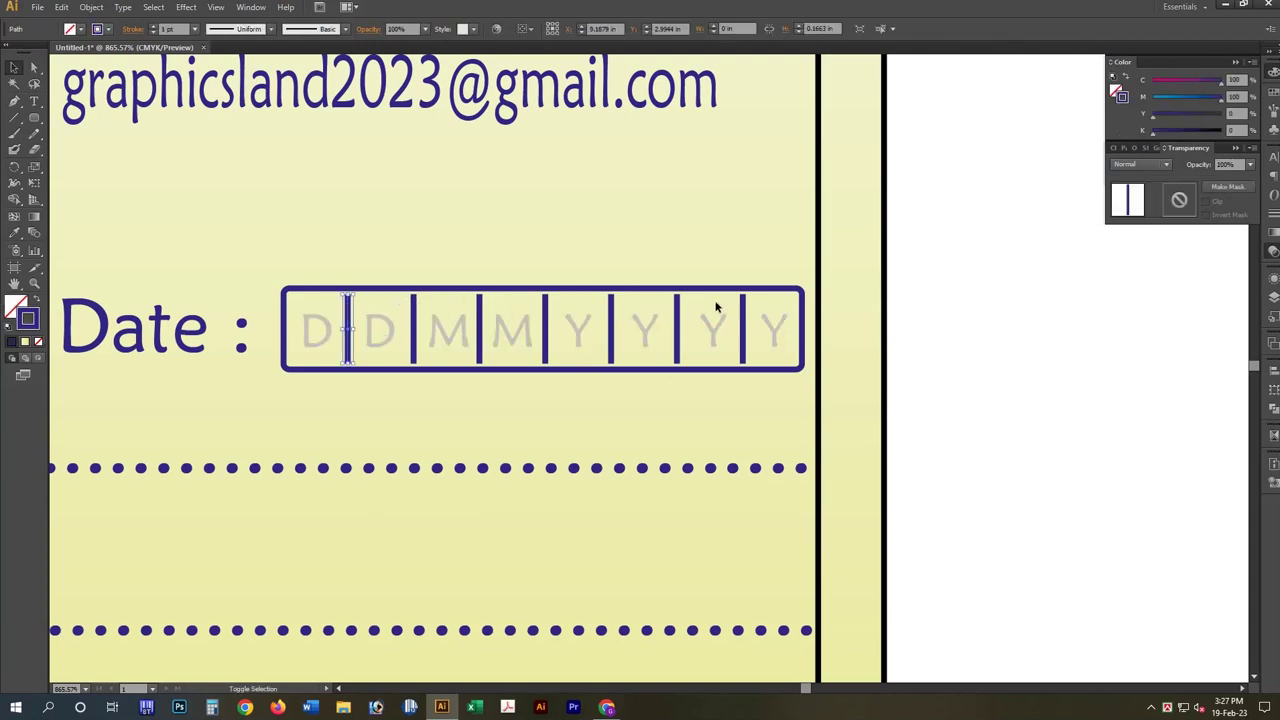
drag(758, 300, 548, 368)
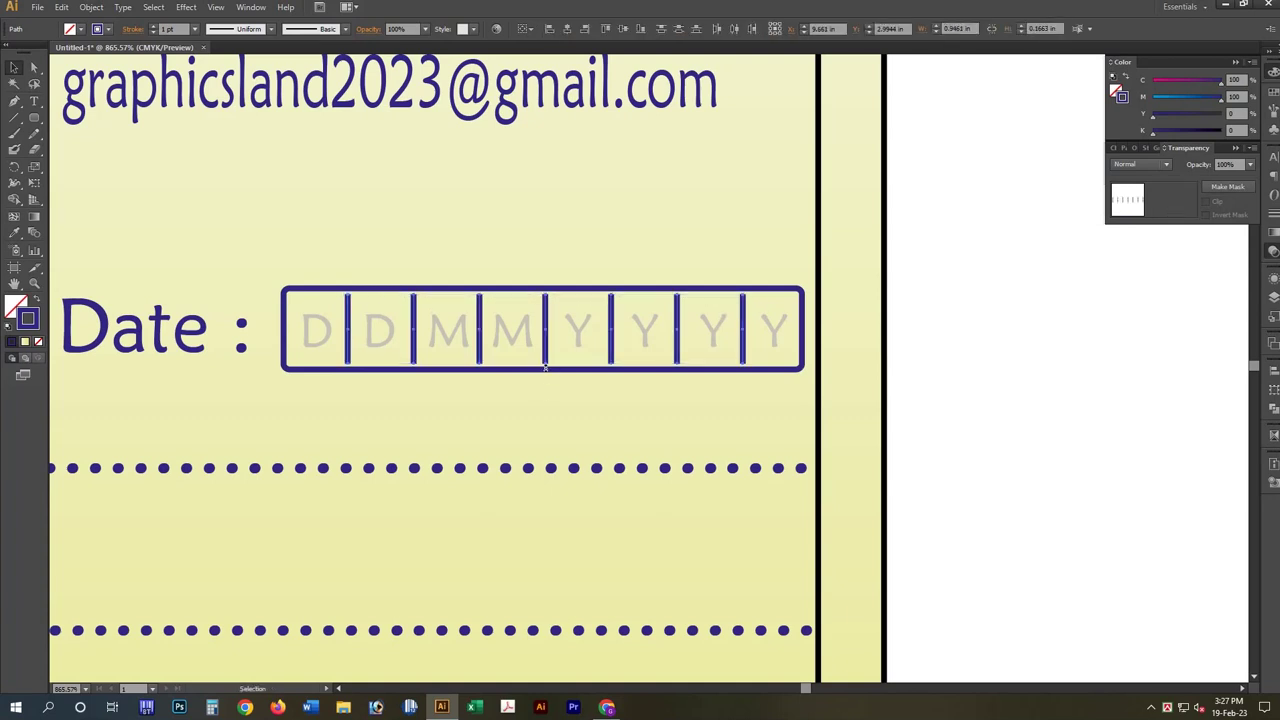
click(935, 411)
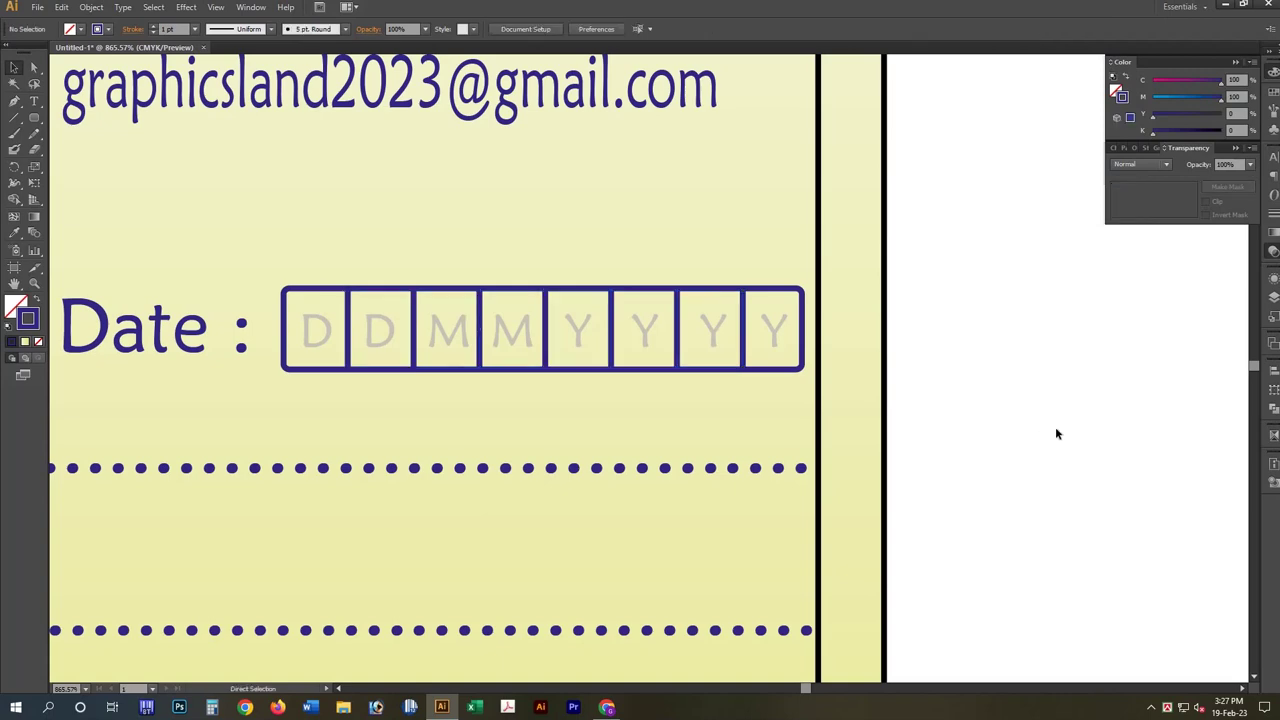
key(ctrl+0)
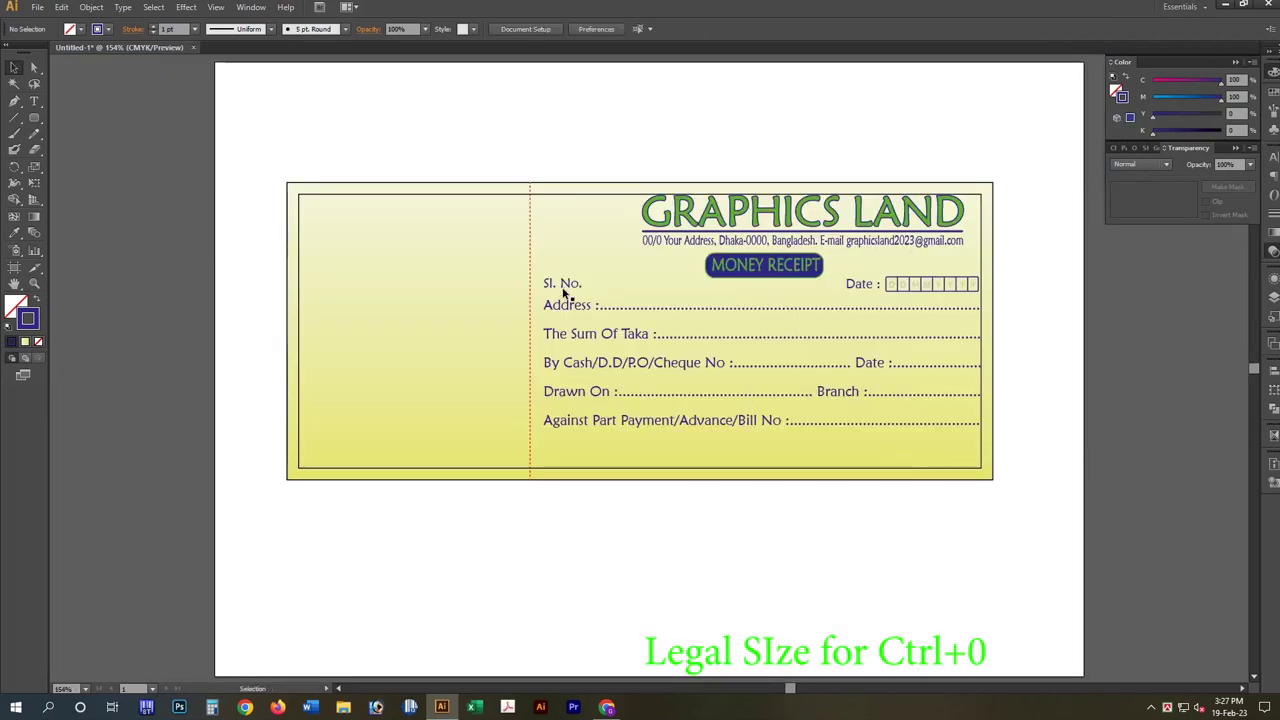
Step: Copy Sl. No. to the bottom-left of the form and retype it as 'Amount'
drag(563, 290, 567, 461)
triple_click(566, 458)
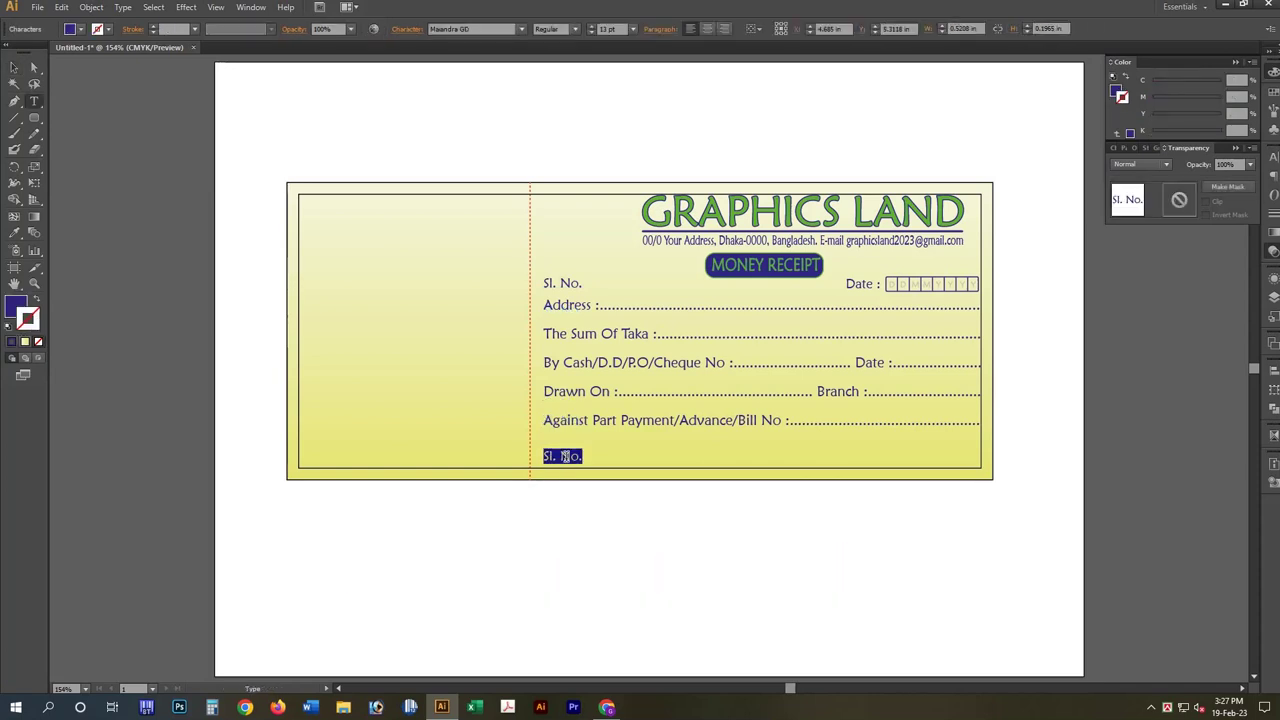
text(Amount)
key(Escape)
Step: Copy the Amount label to the bottom-right and retype it as 'Signature'
drag(583, 458, 948, 474)
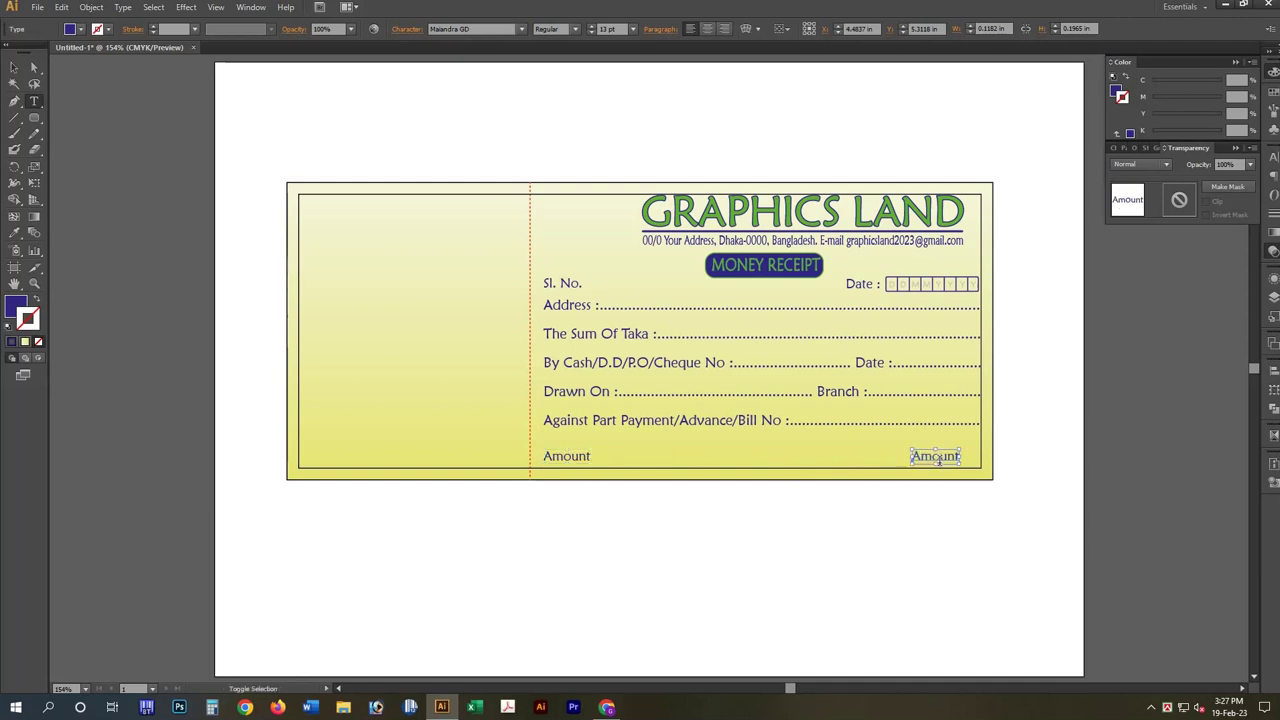
double_click(936, 457)
text($)
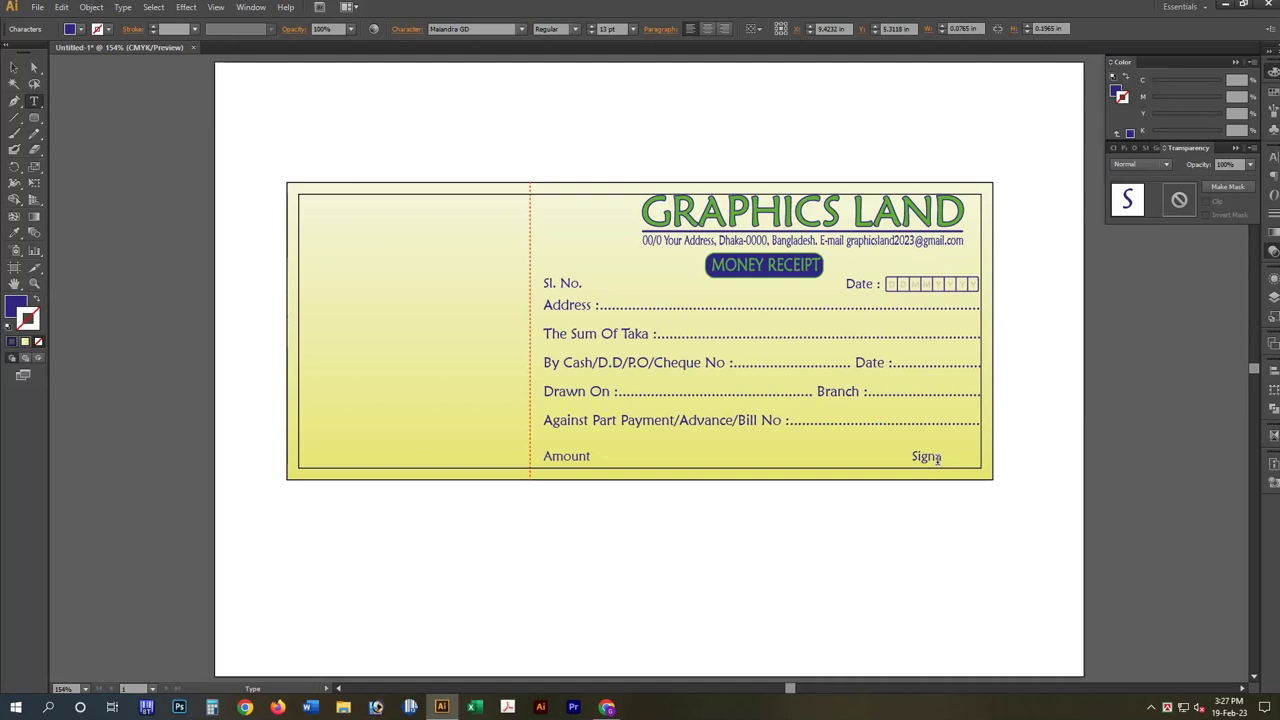
text(e)
key(Escape)
key(ctrl+shift+a)
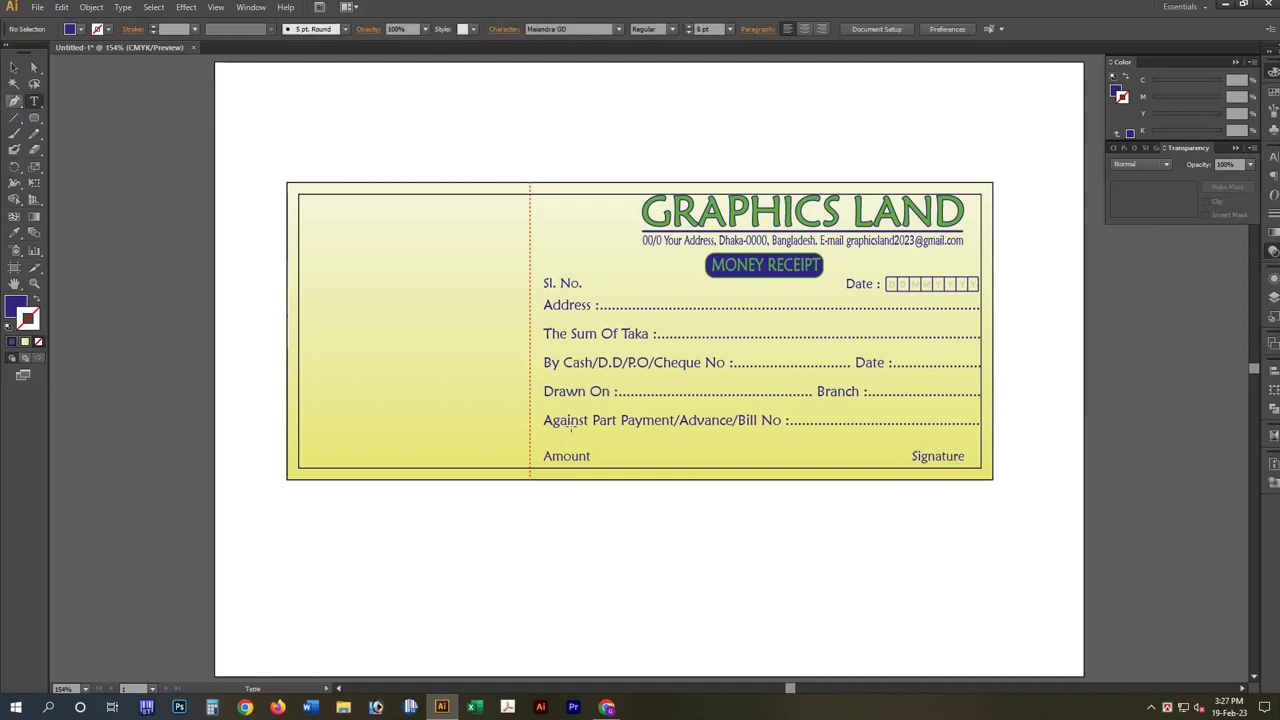
key(ctrl+space)
Step: Draw a horizontal signature line above Signature with the Date box's dark-blue stroke
drag(510, 418, 1053, 479)
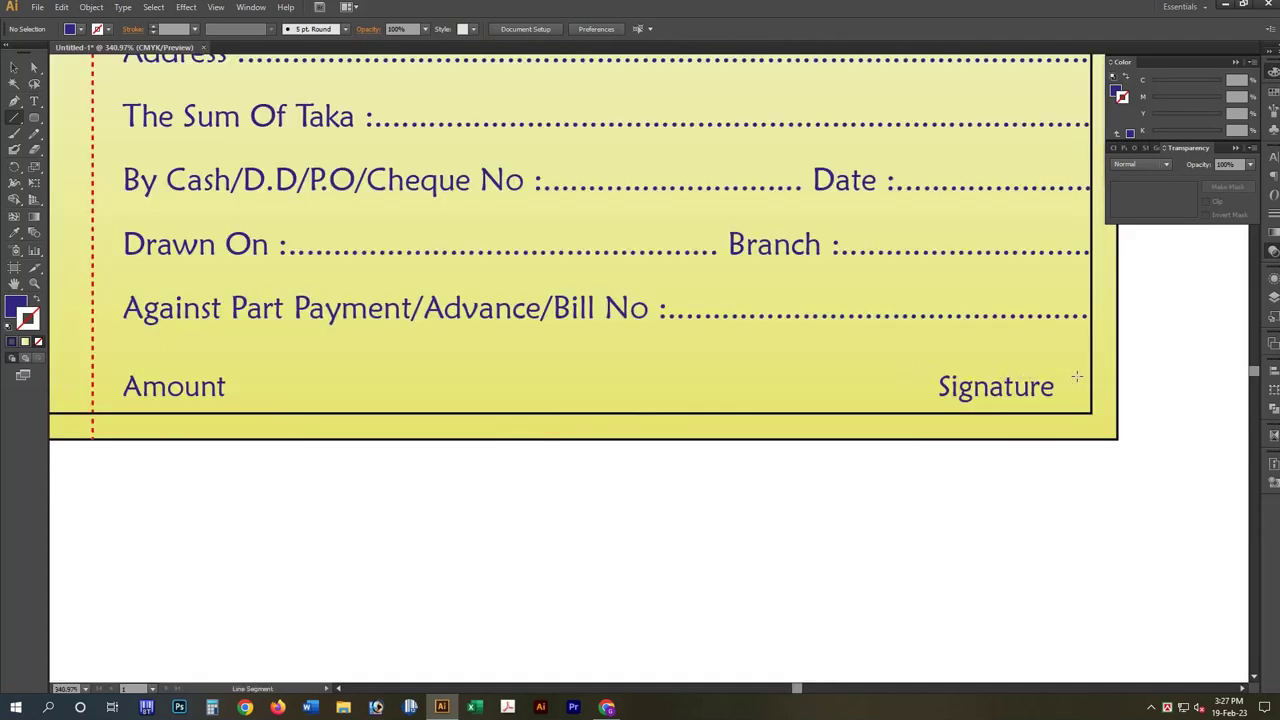
drag(910, 371, 1070, 372)
scroll(1047, 503, up, 1)
scroll(1047, 503, up, 2)
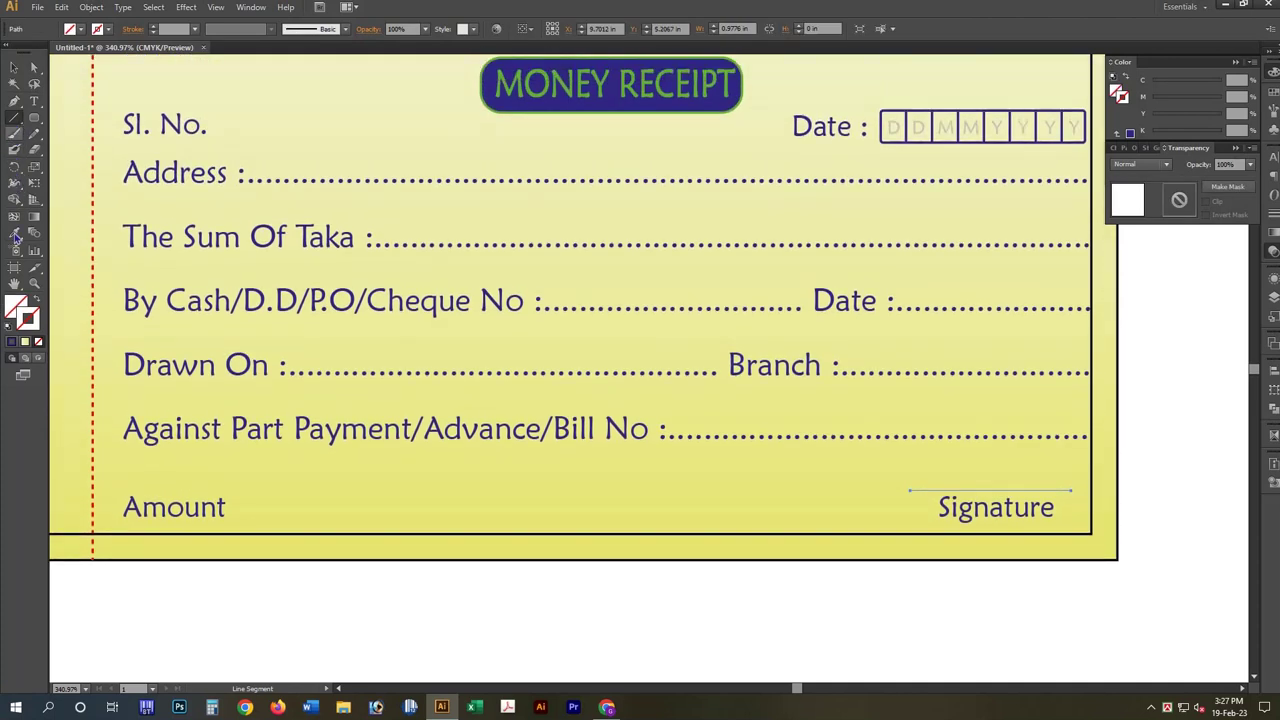
key(i)
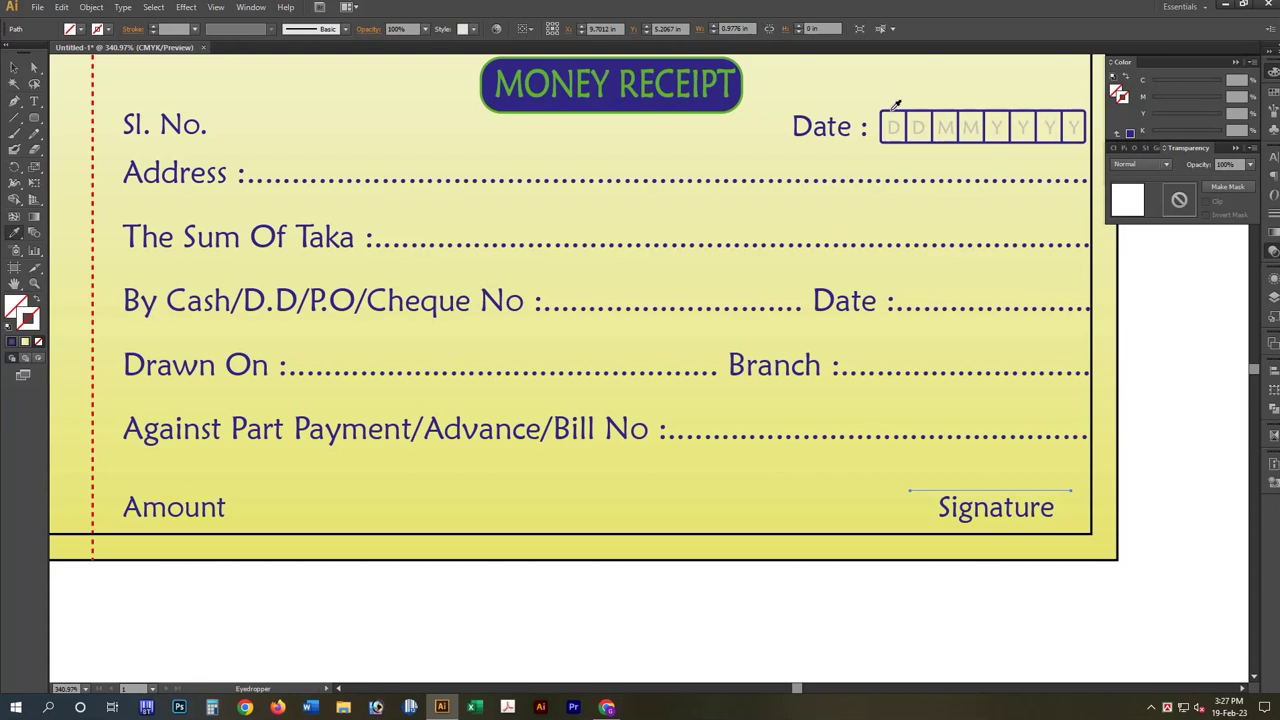
click(880, 128)
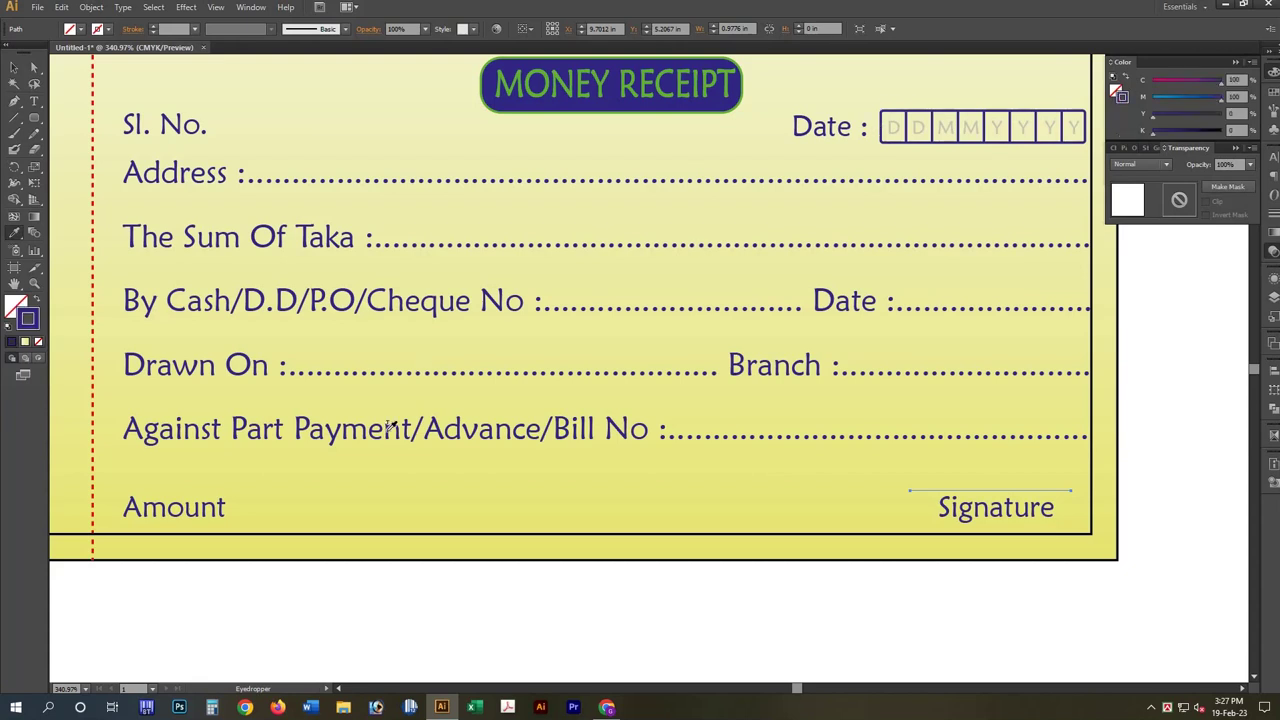
Step: Add an outlined entry box beside Amount, removing the extra duplicate box
click(35, 120)
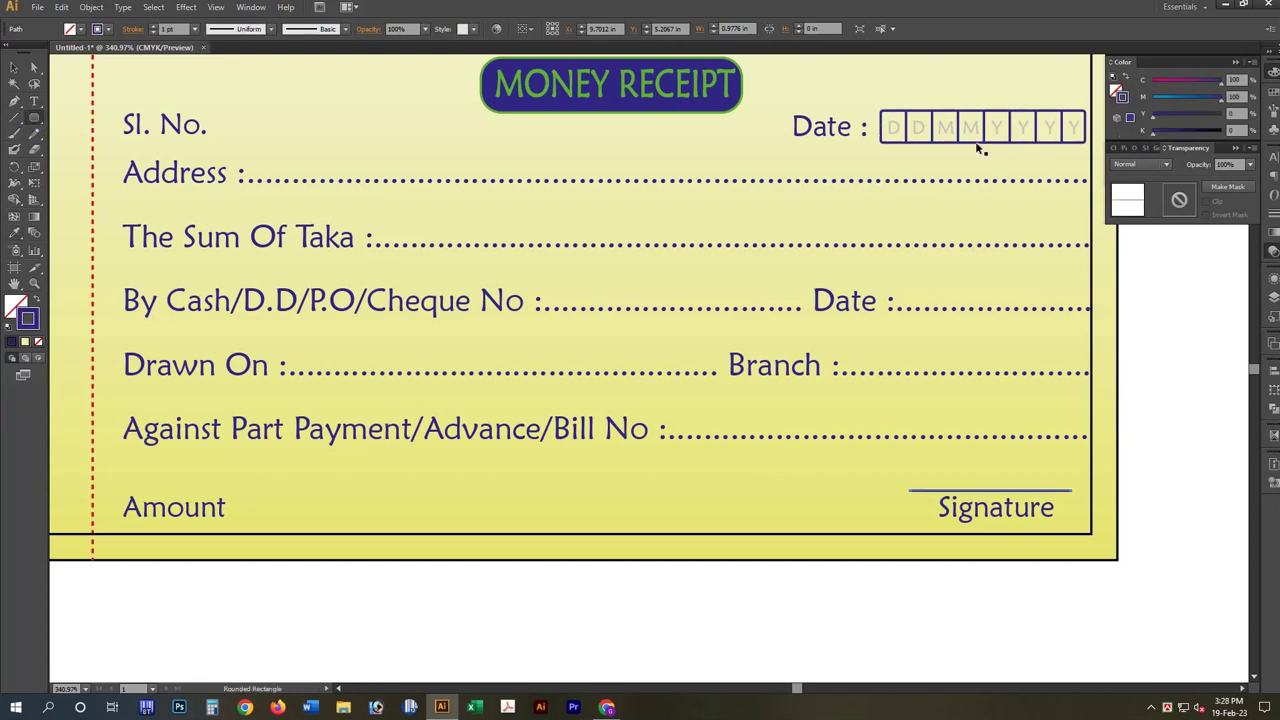
key(v)
mouse_move(980, 148)
mouse_down()
mouse_move(340, 532)
mouse_move(336, 520)
mouse_up()
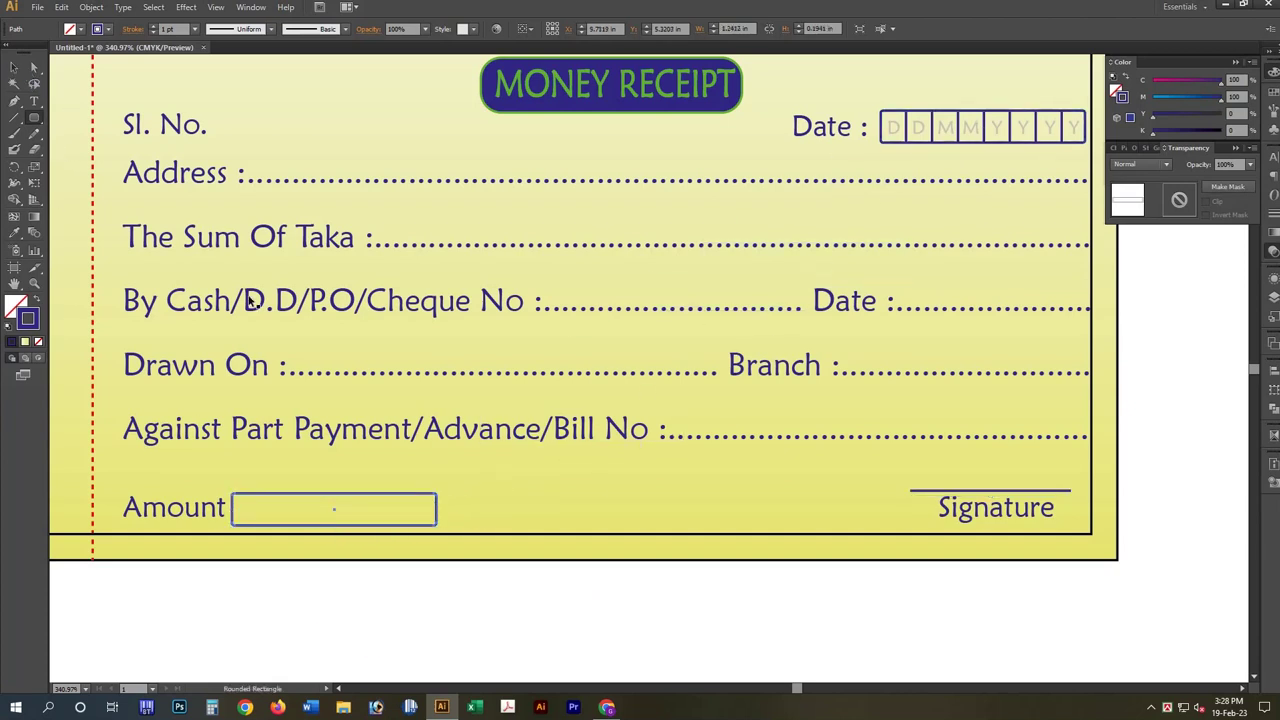
key(v)
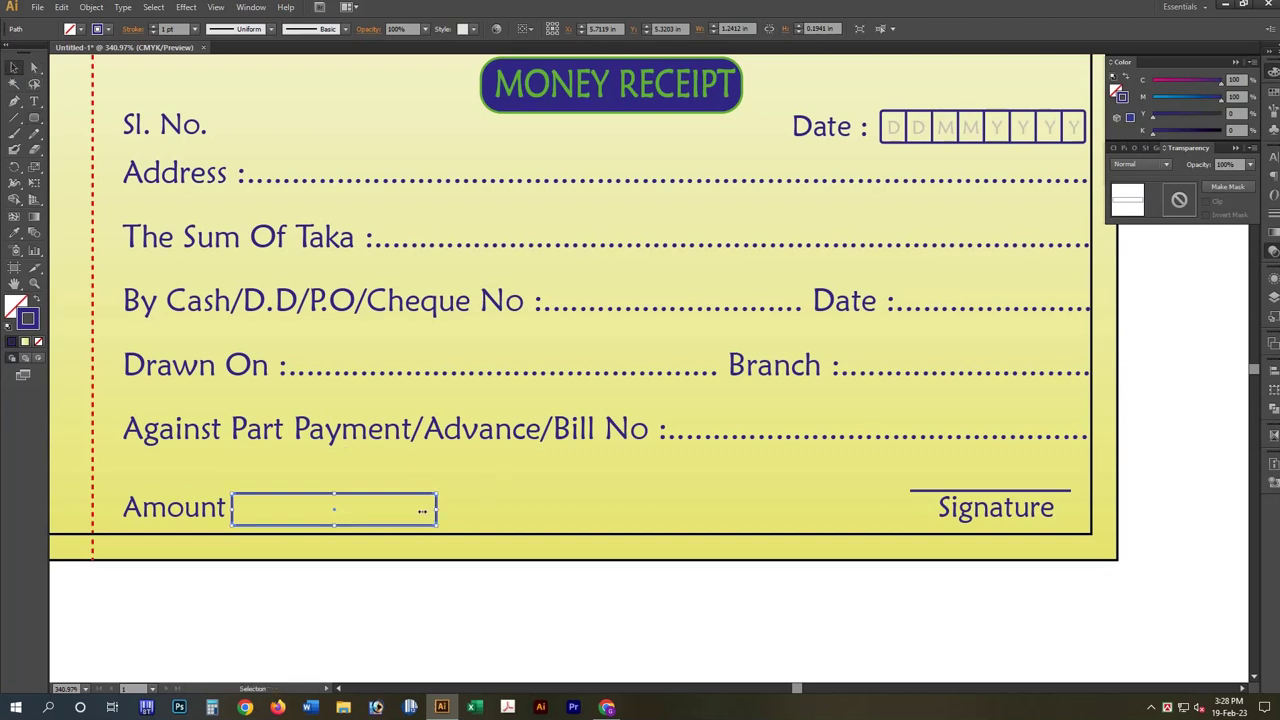
click(357, 516)
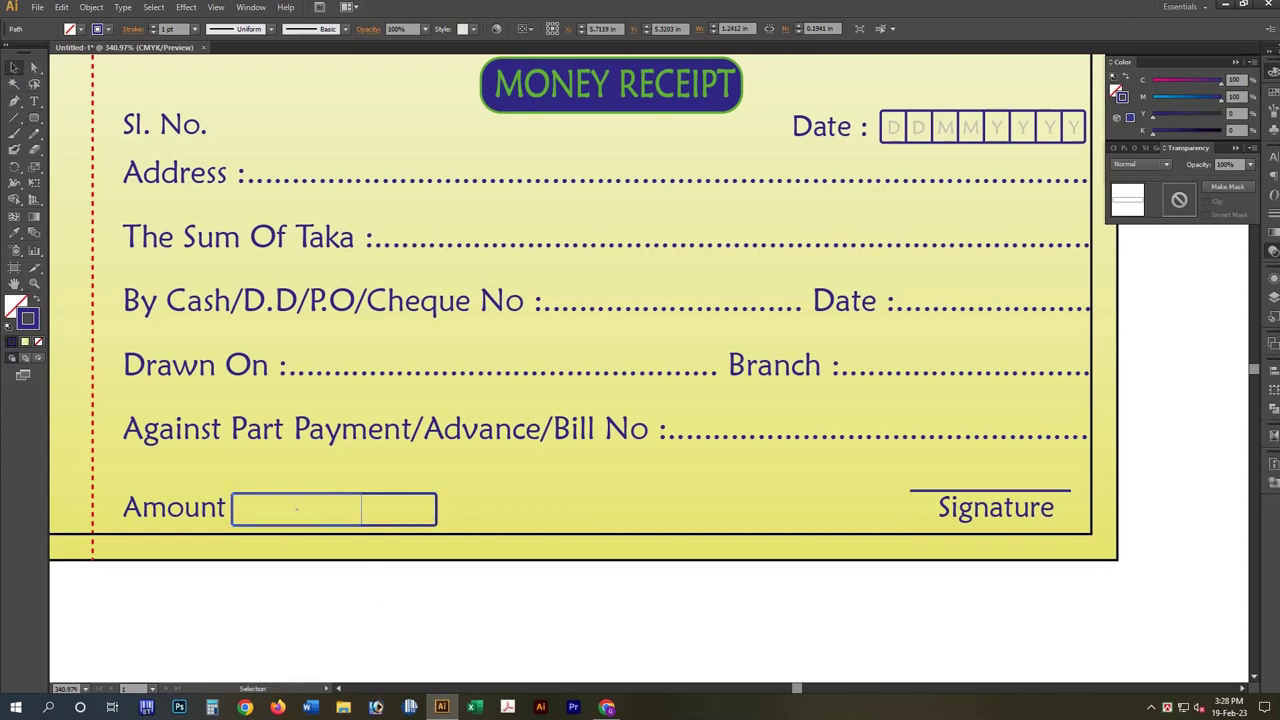
key(ctrl+z)
click(1109, 566)
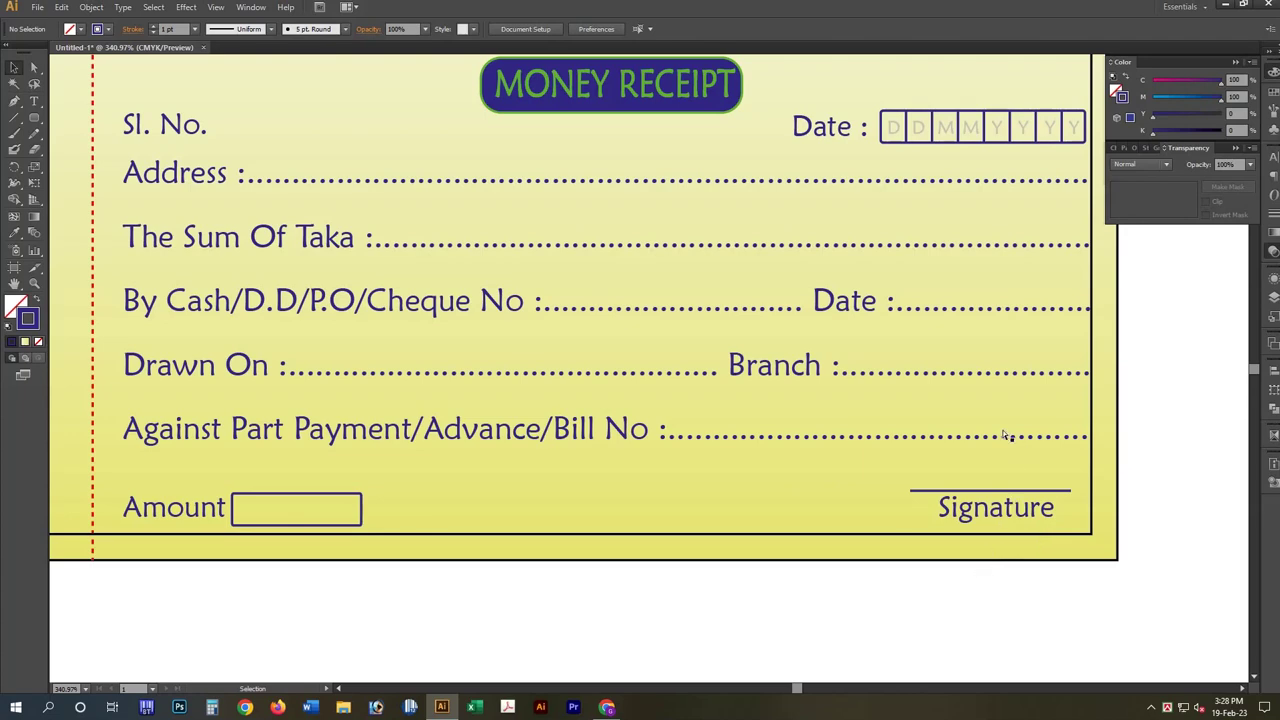
key(ctrl+0)
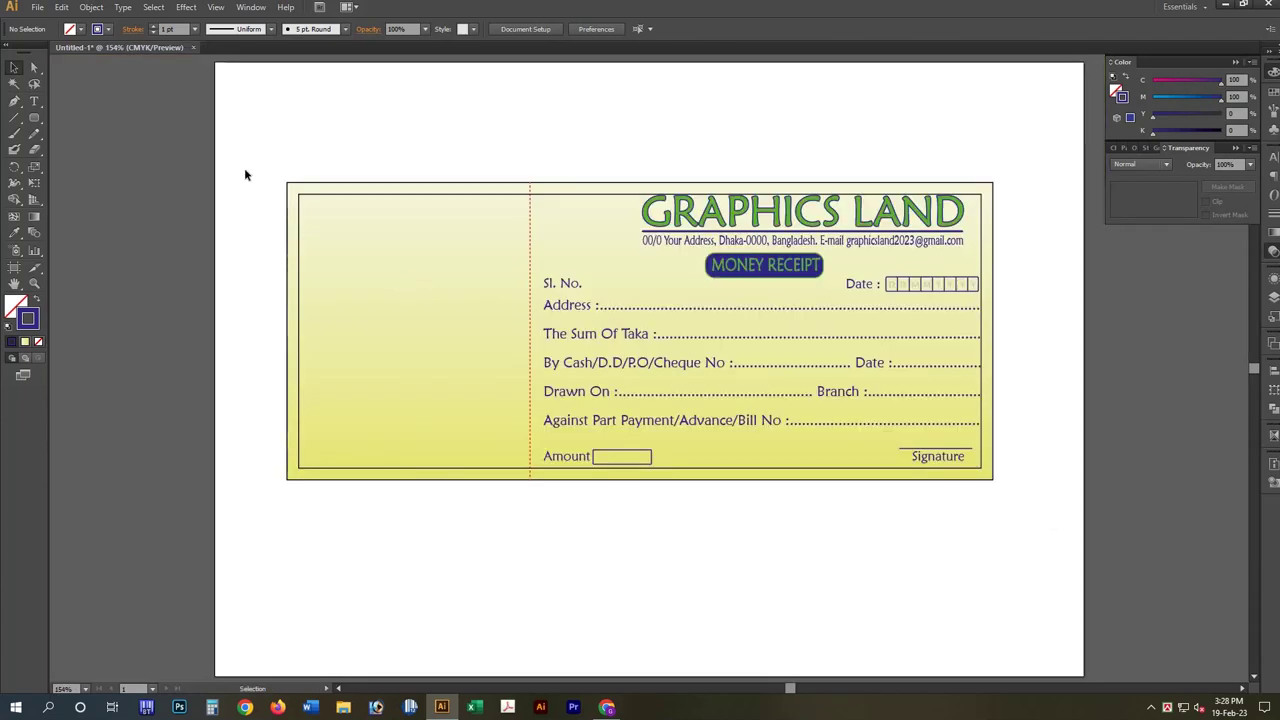
Step: Lock the receipt's background shapes and open GRAPHICS LAND V-CARD.pdf from D:\JONY\job
drag(236, 160, 606, 243)
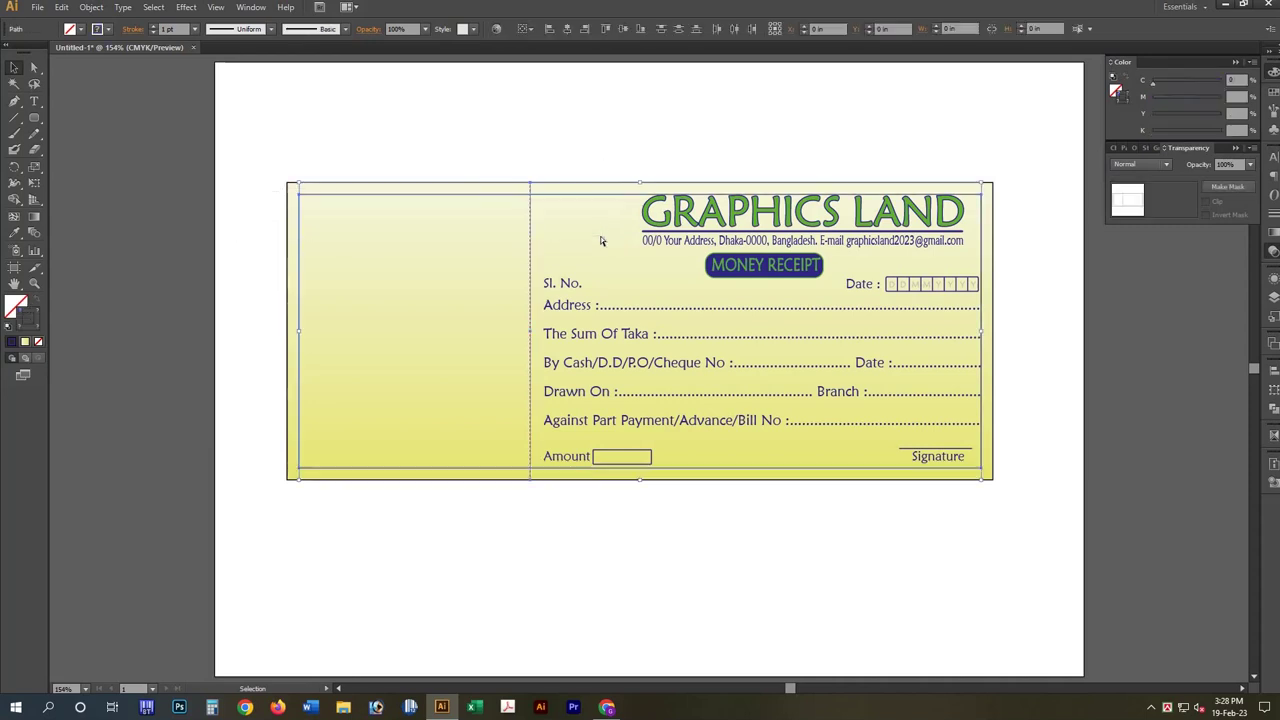
key(ctrl+2)
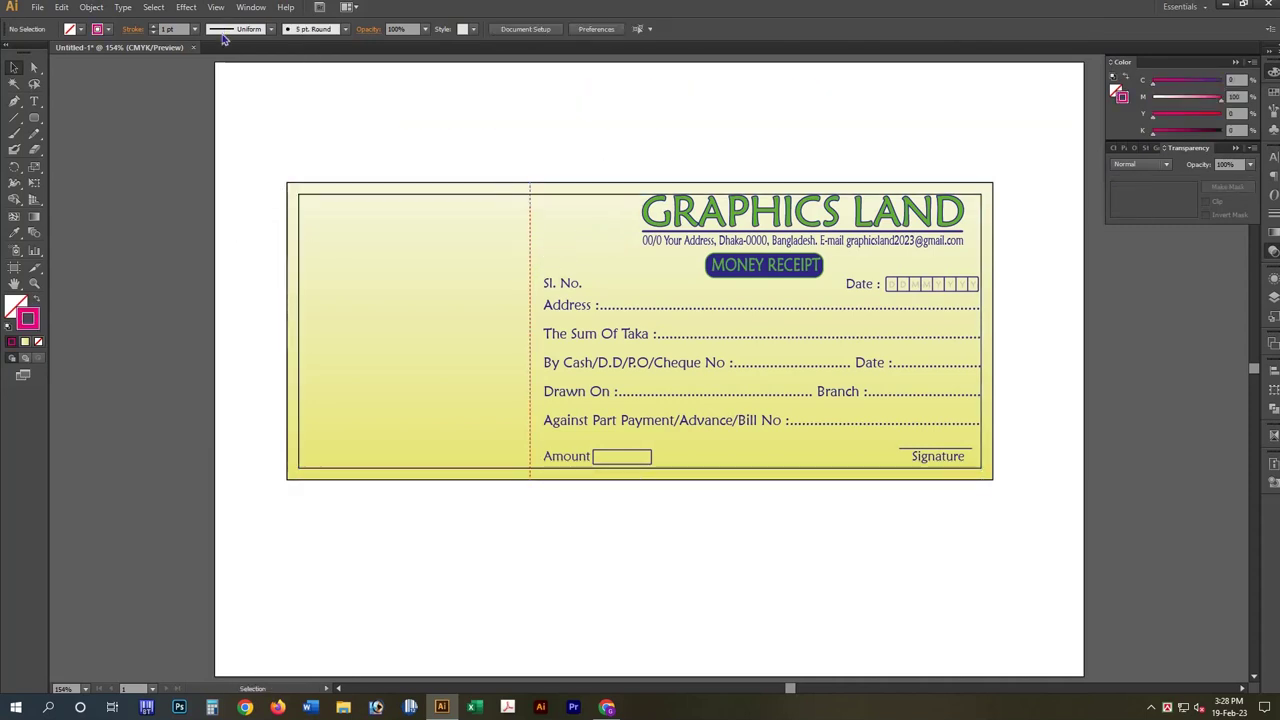
key(ctrl+o)
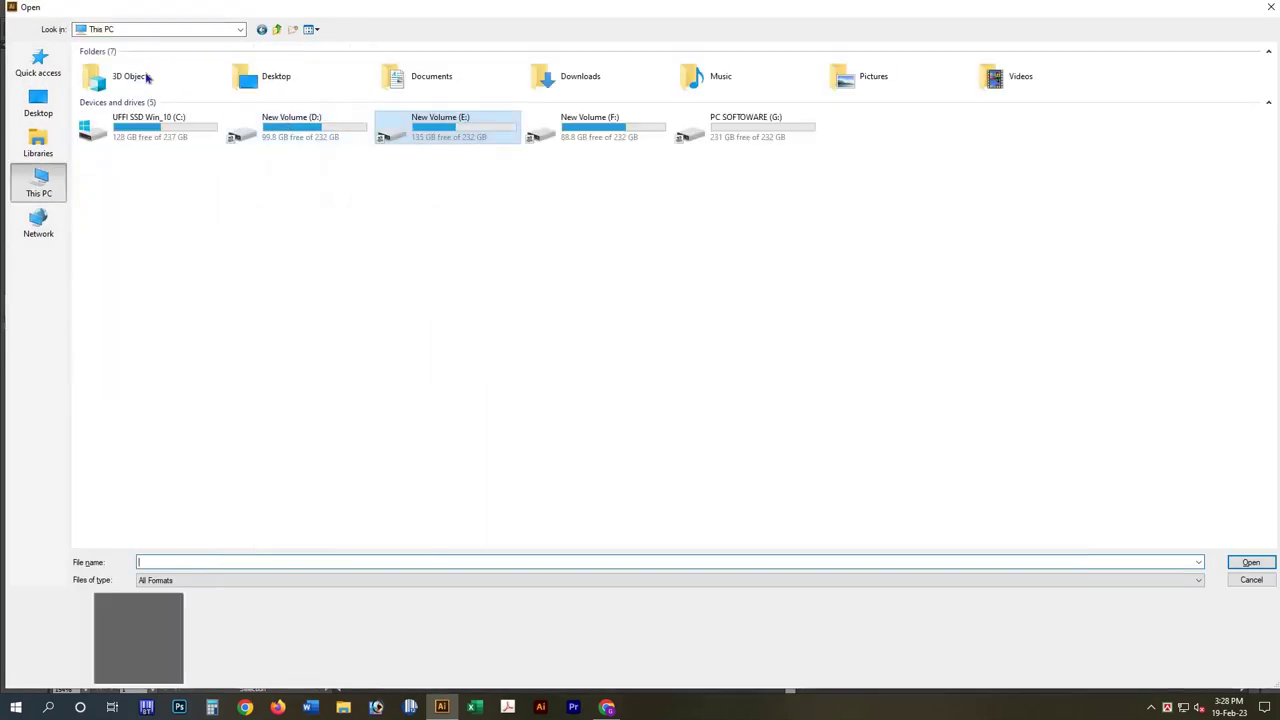
double_click(300, 125)
double_click(100, 66)
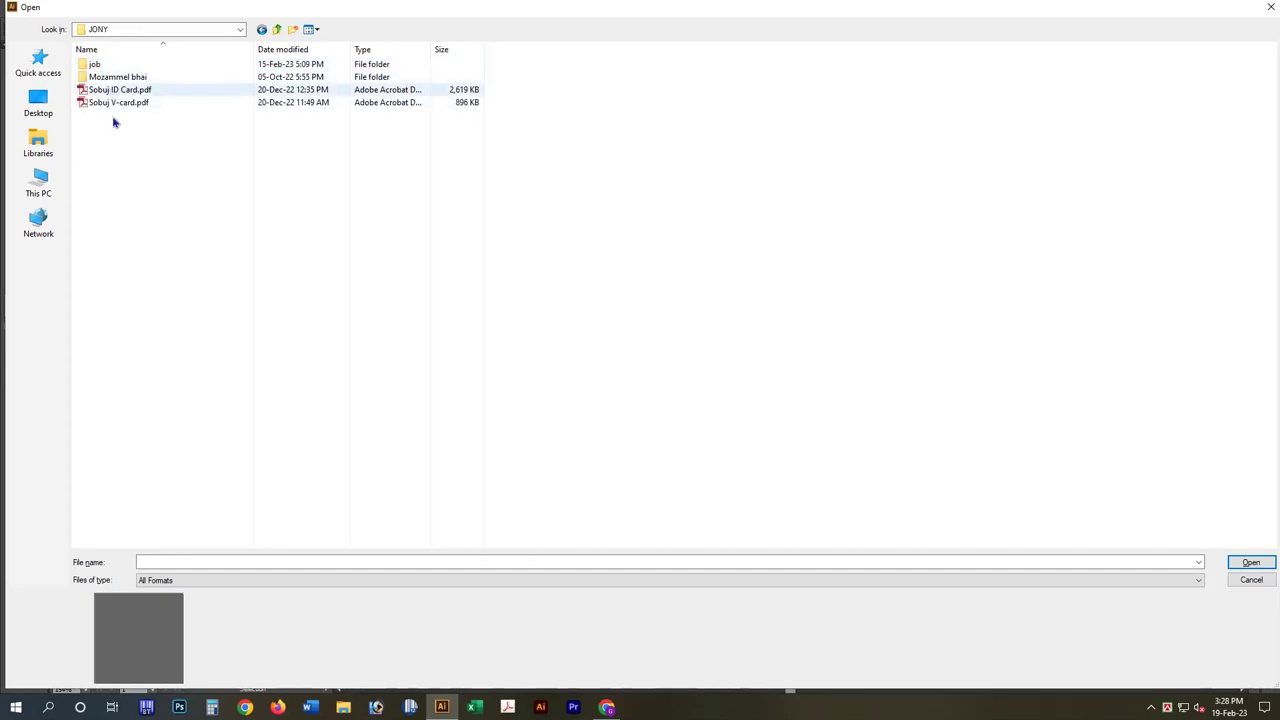
double_click(95, 64)
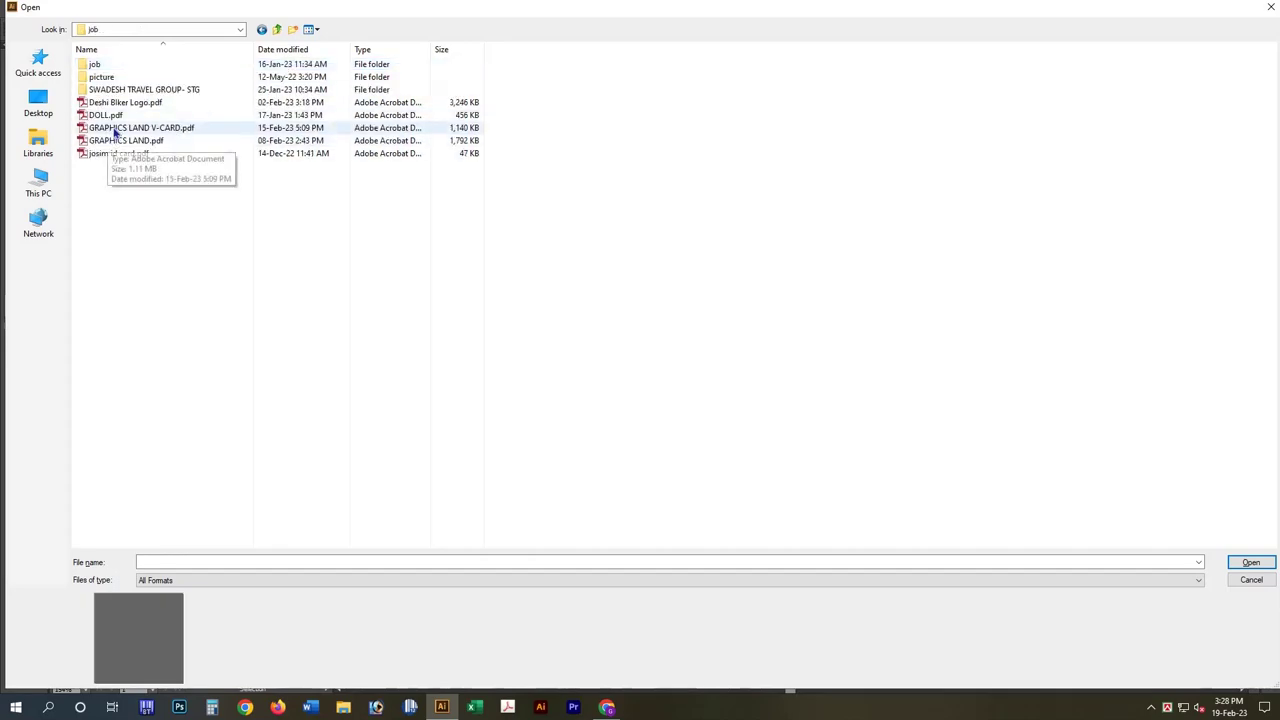
click(120, 128)
key(Return)
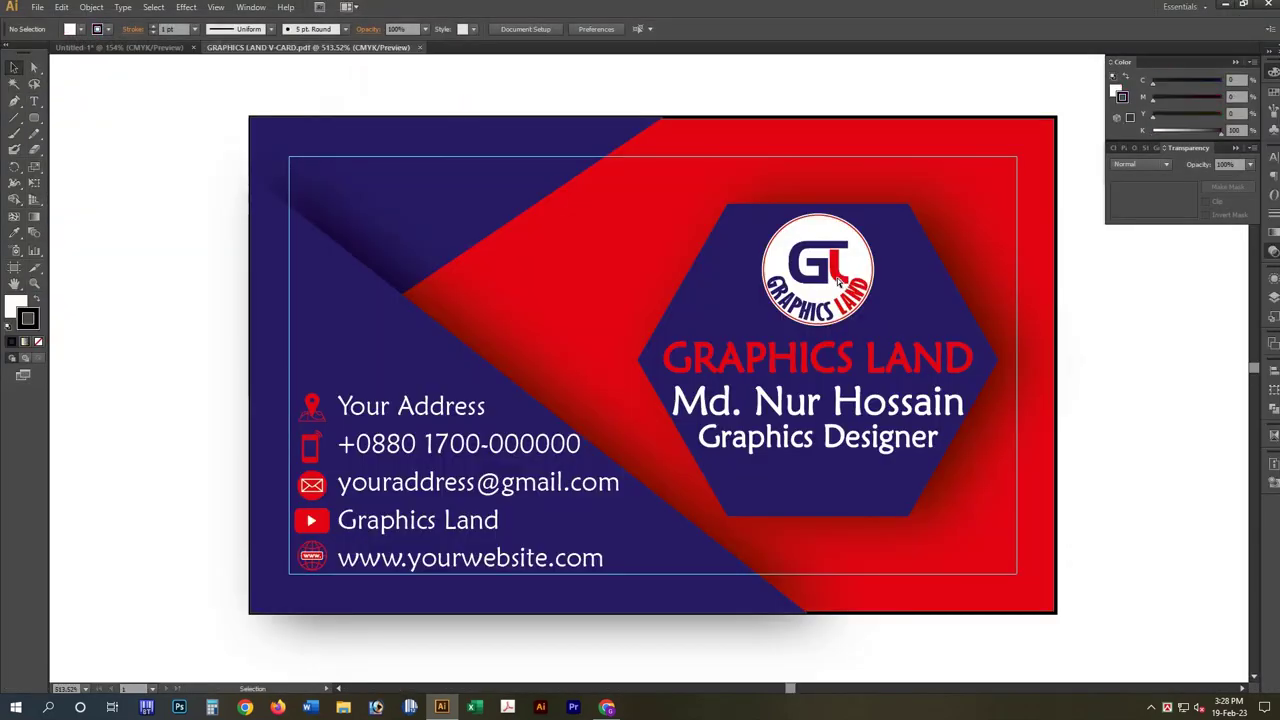
Step: Cut the round logo from the business card and close it without saving
key(Delete)
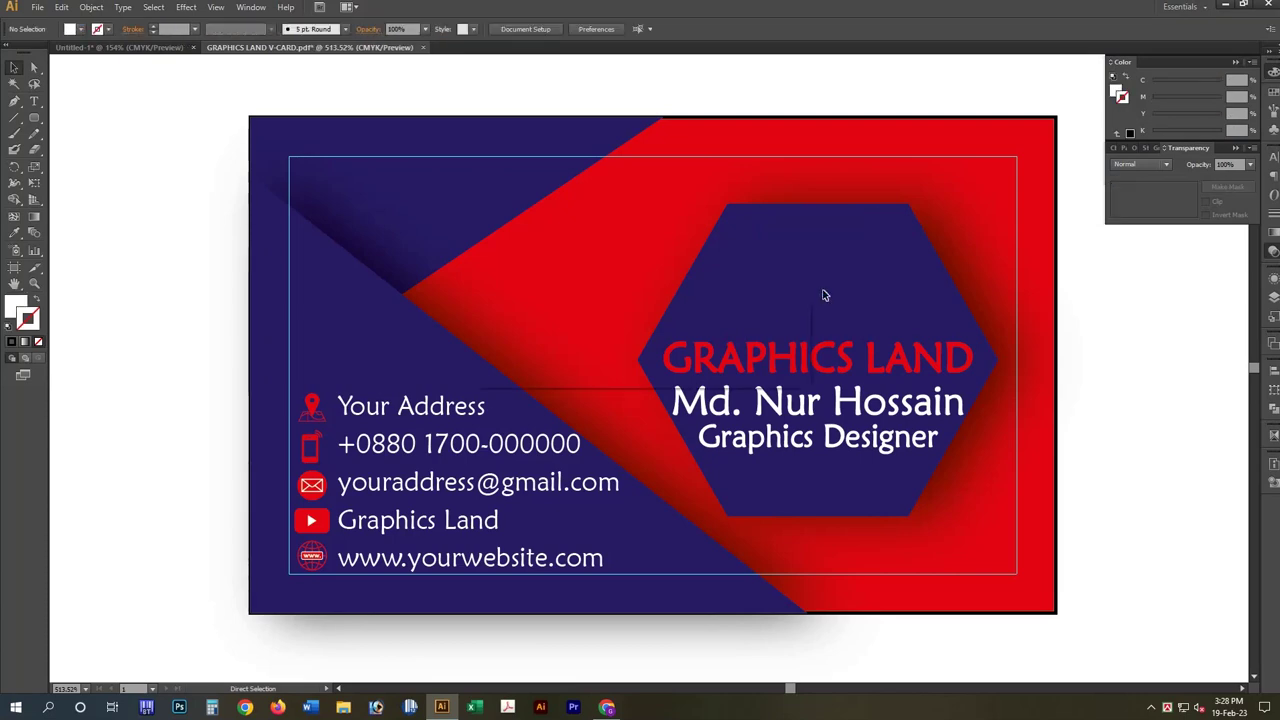
key(ctrl+w)
click(705, 369)
Step: Paste the round GL logo beside the GRAPHICS LAND title, enlarged to about 0.53 in wide
key(ctrl+v)
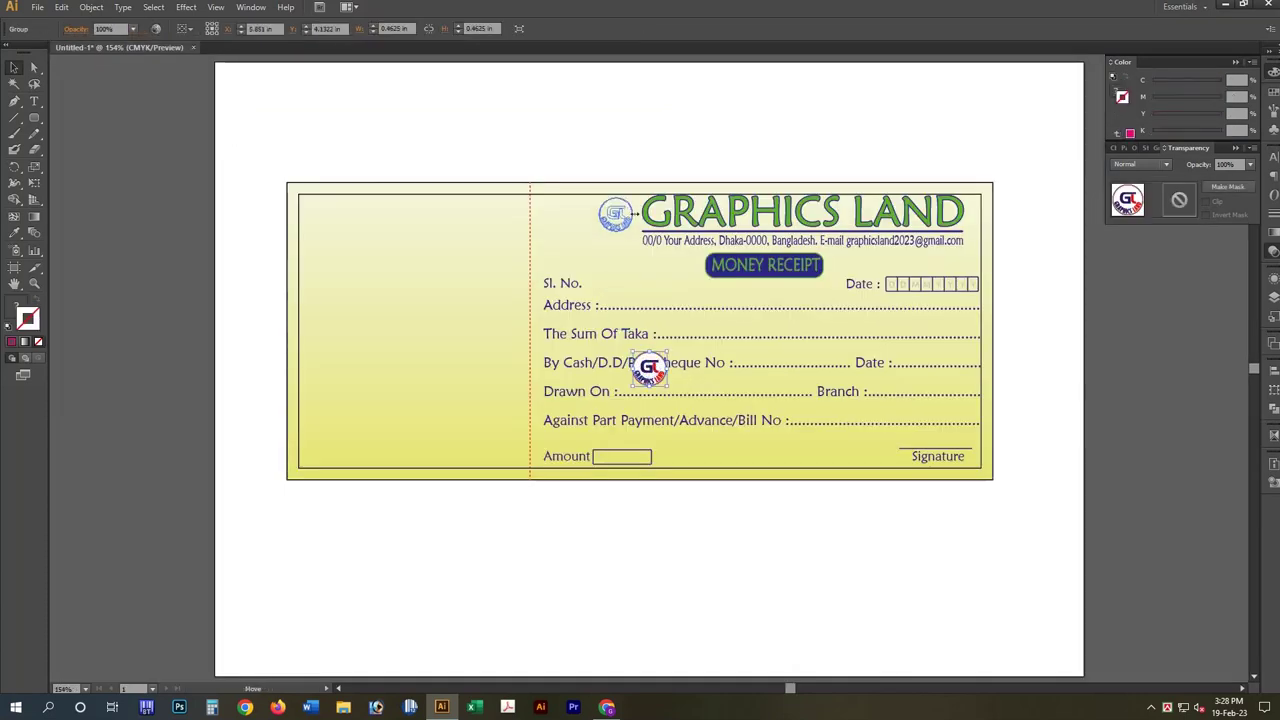
mouse_move(625, 208)
mouse_down()
mouse_move(626, 184)
mouse_move(834, 330)
mouse_up()
drag(371, 262, 383, 273)
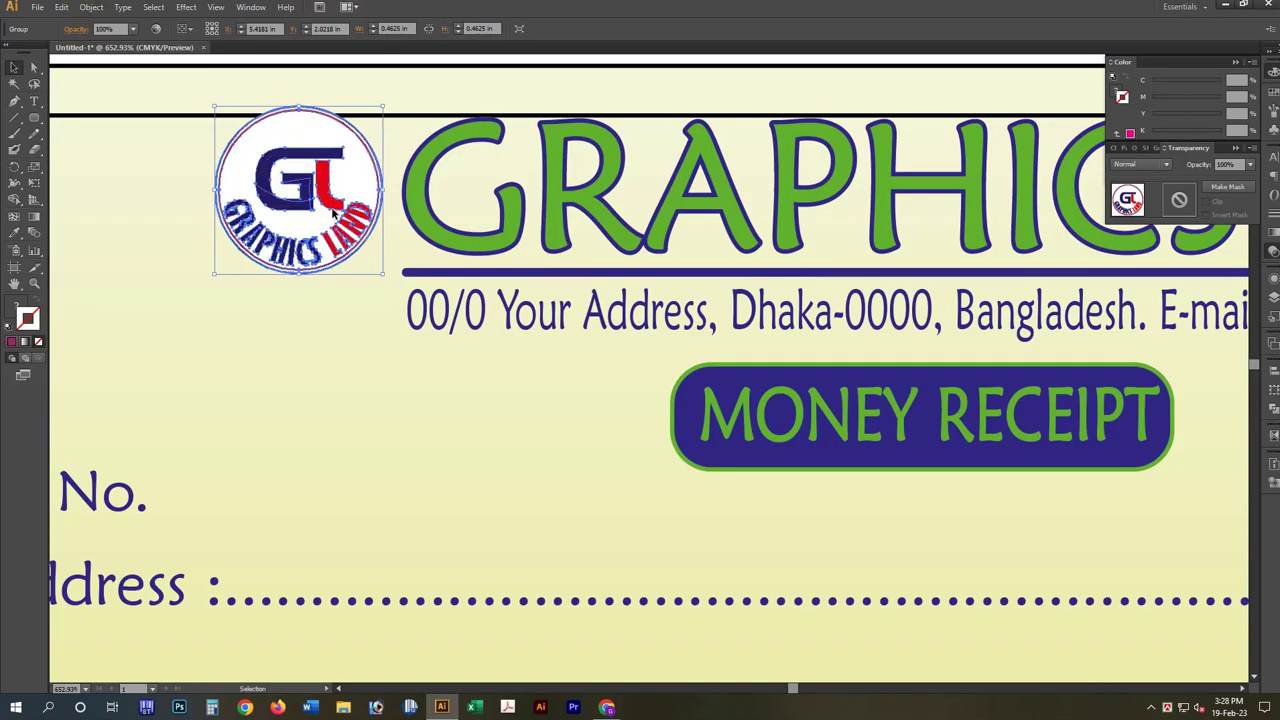
drag(445, 221, 481, 431)
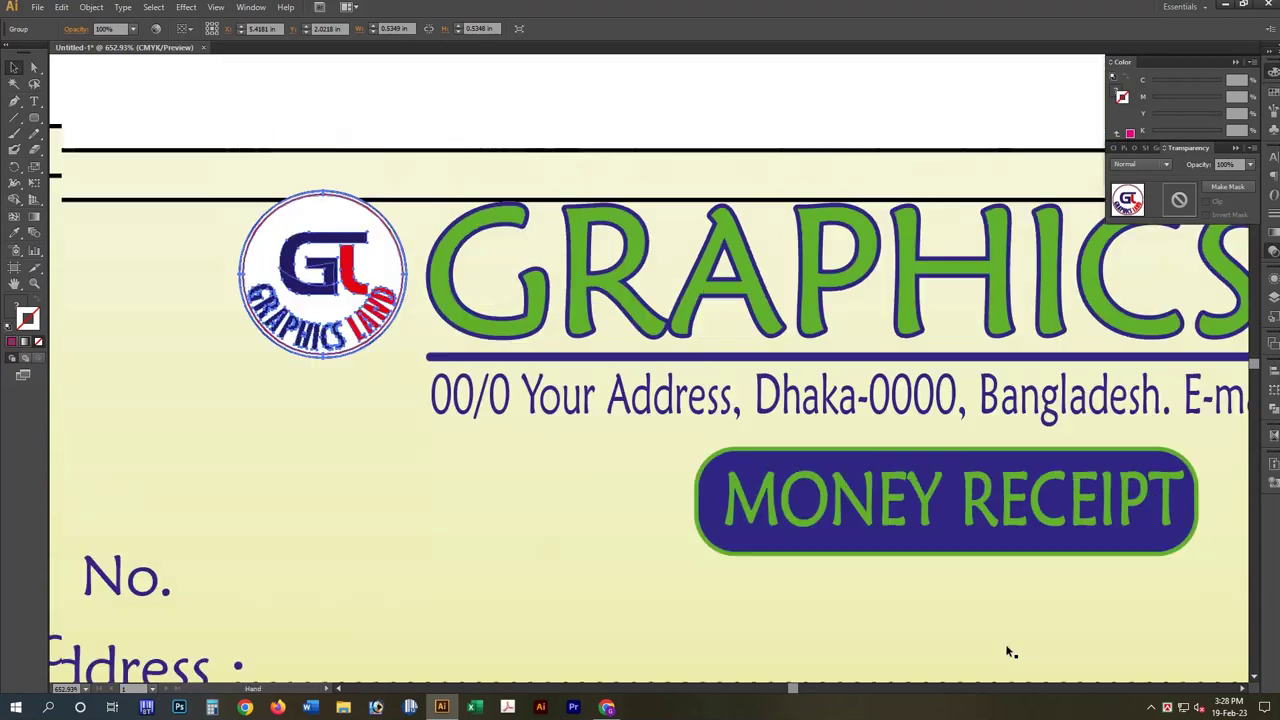
key(ctrl+shift+a)
key(a)
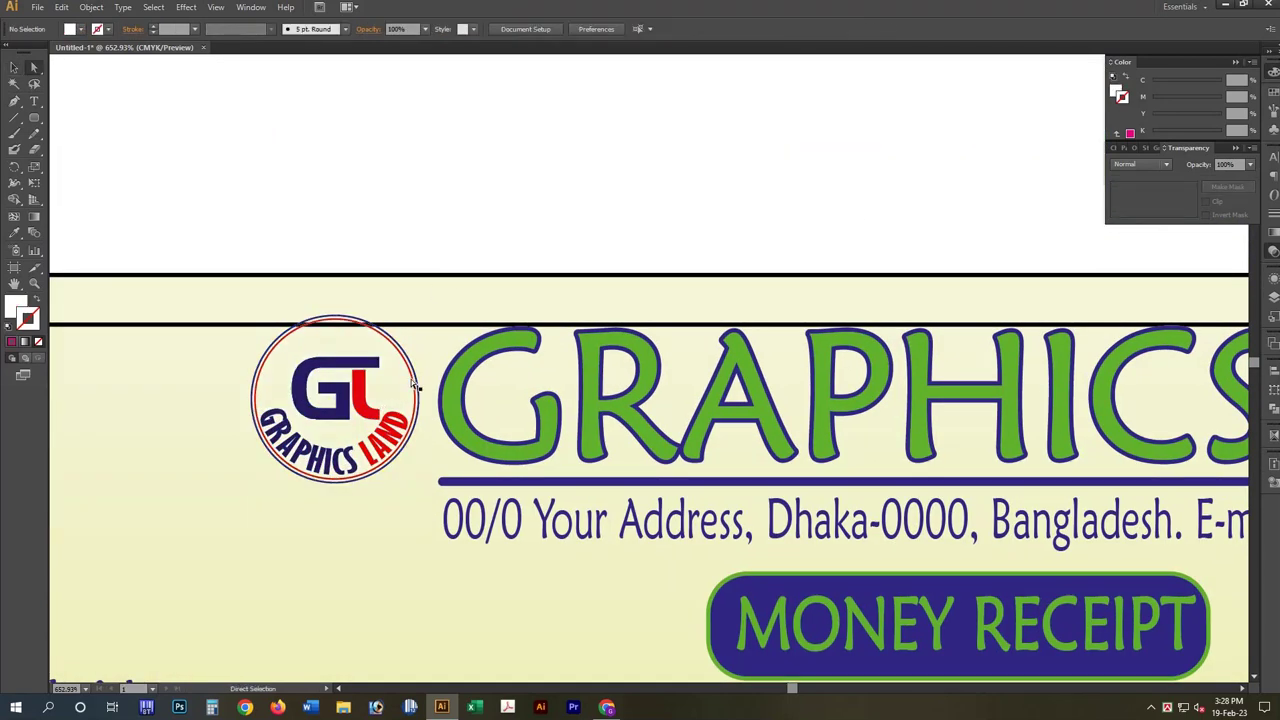
click(419, 390)
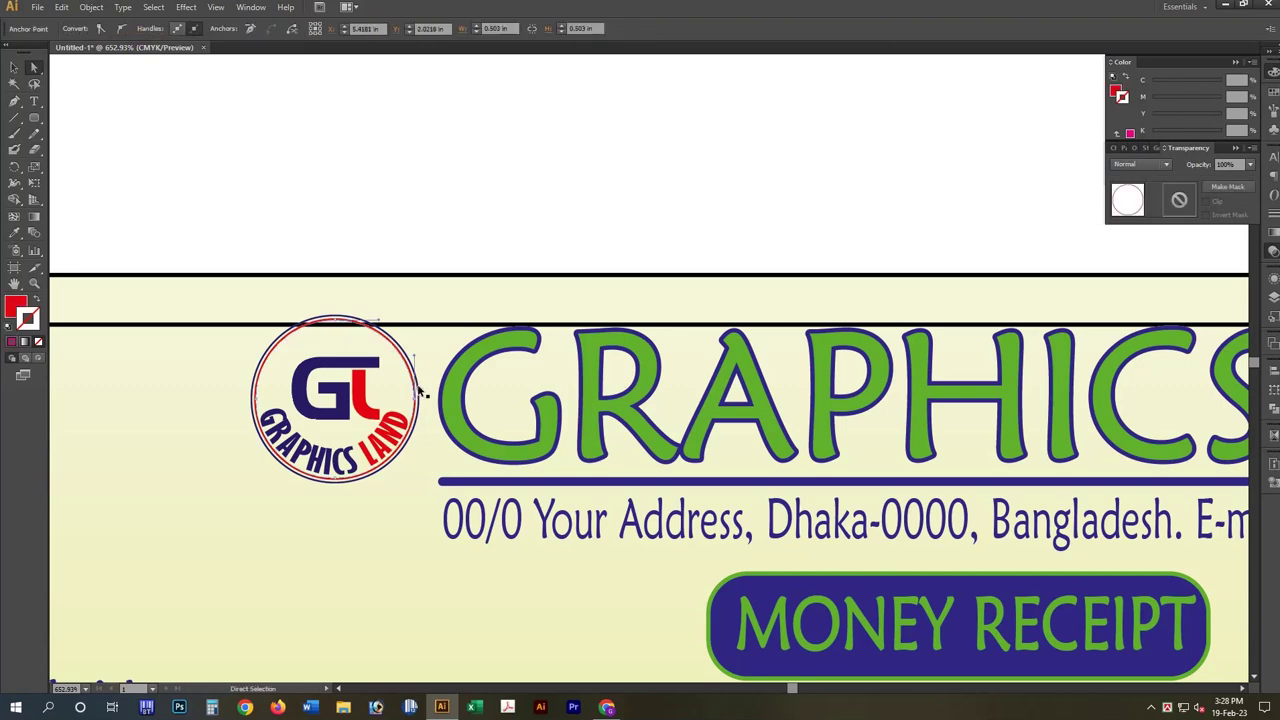
Step: Recolour the logo's red L with the title's green using the Eyedropper
key(ctrl+z)
key(ctrl+shift+z)
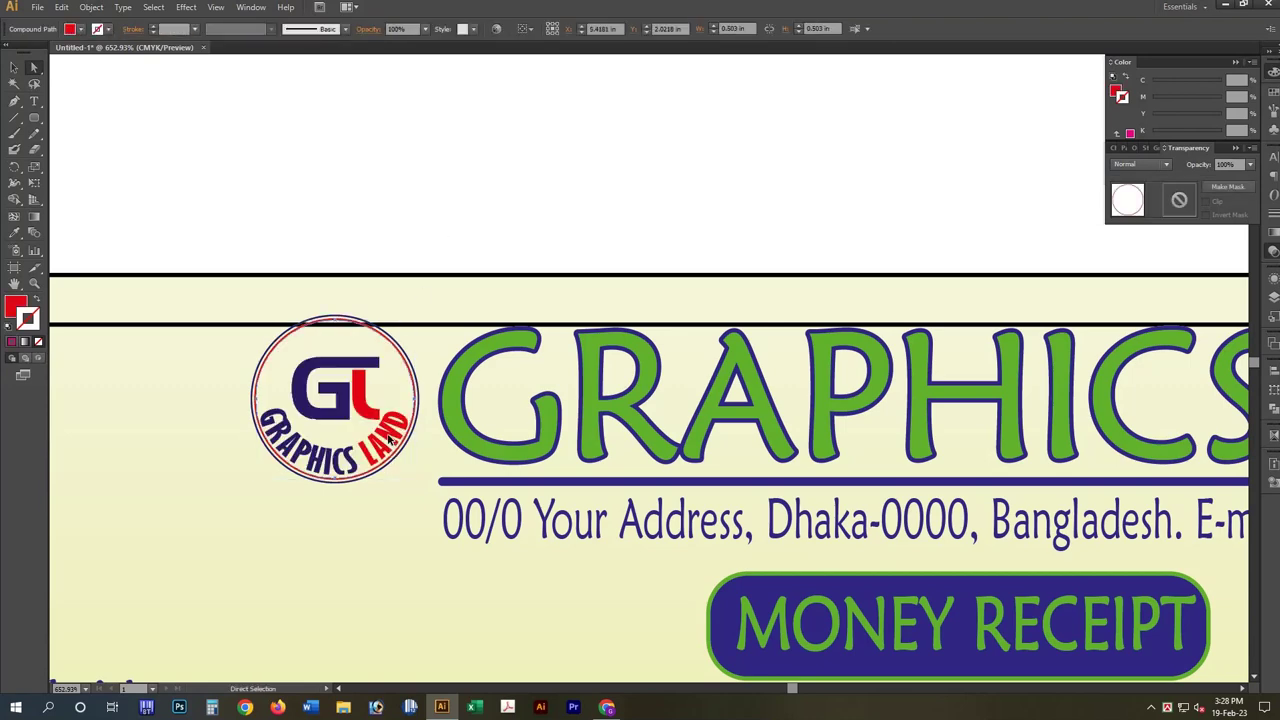
key(ctrl+z)
key(ctrl+z)
key(ctrl+z)
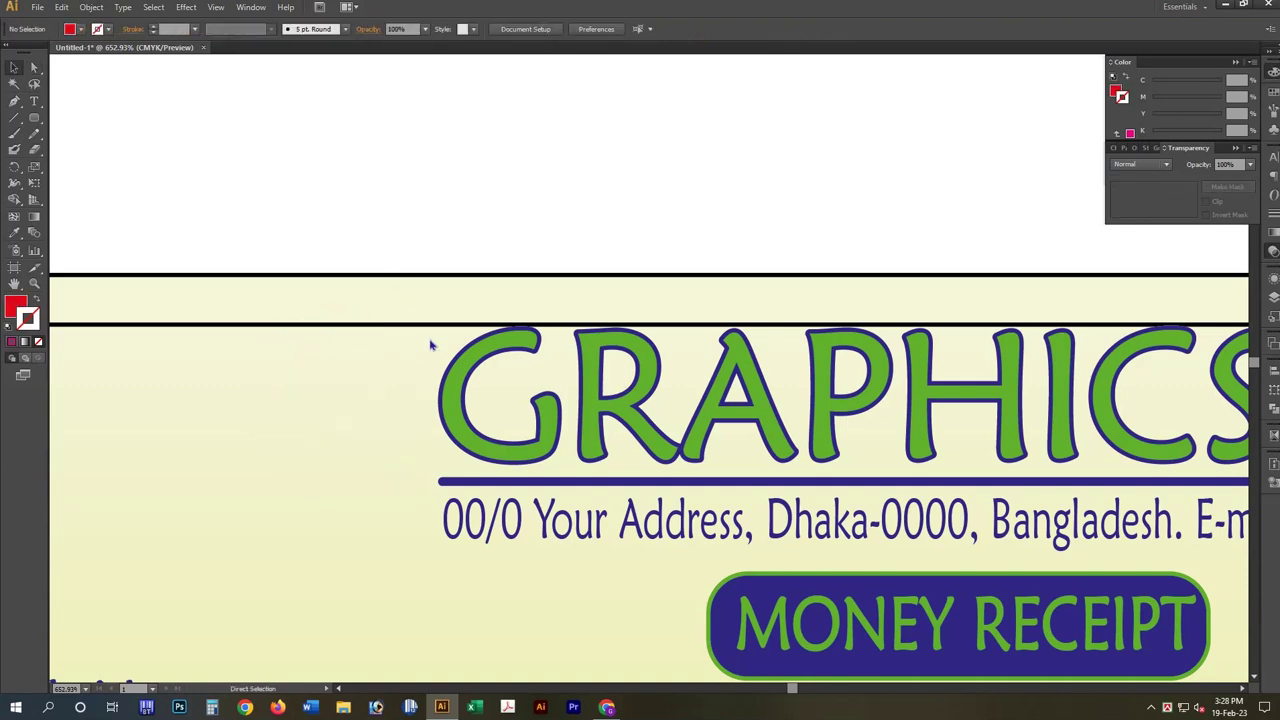
key(ctrl+shift+z)
right_click(396, 268)
key(Escape)
key(ctrl+shift+a)
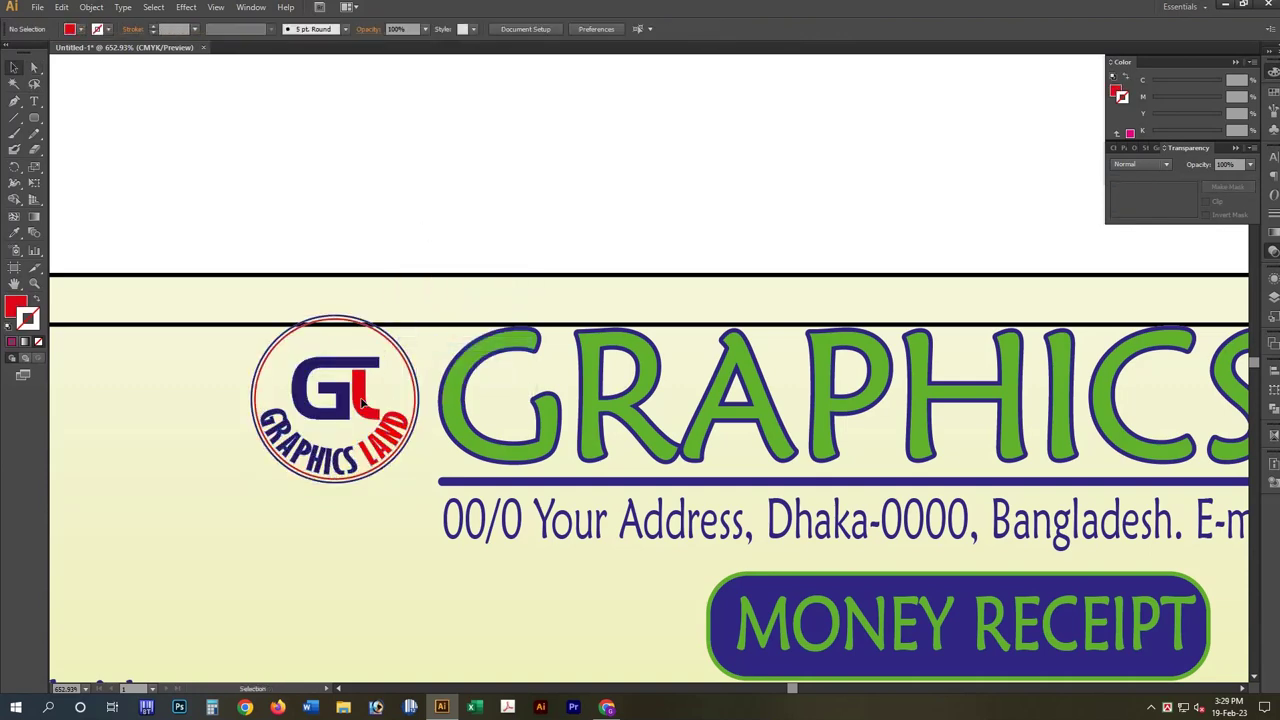
click(364, 400)
key(a)
click(360, 394)
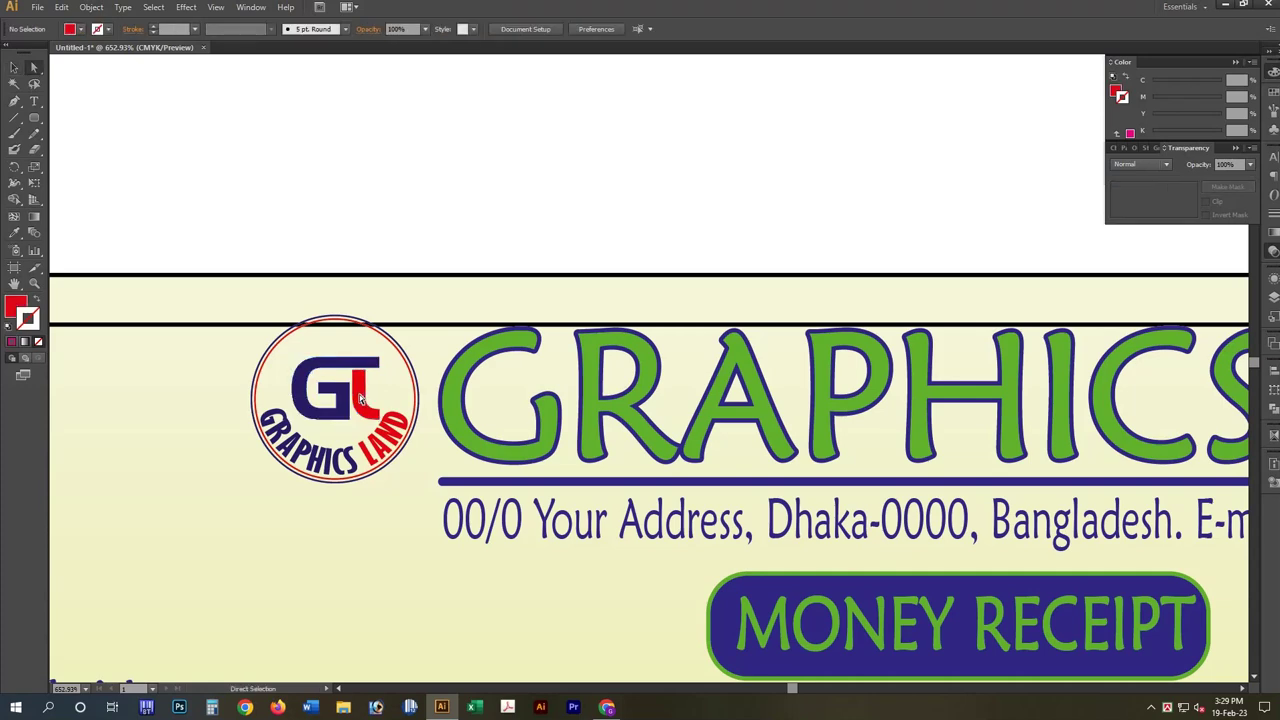
click(14, 233)
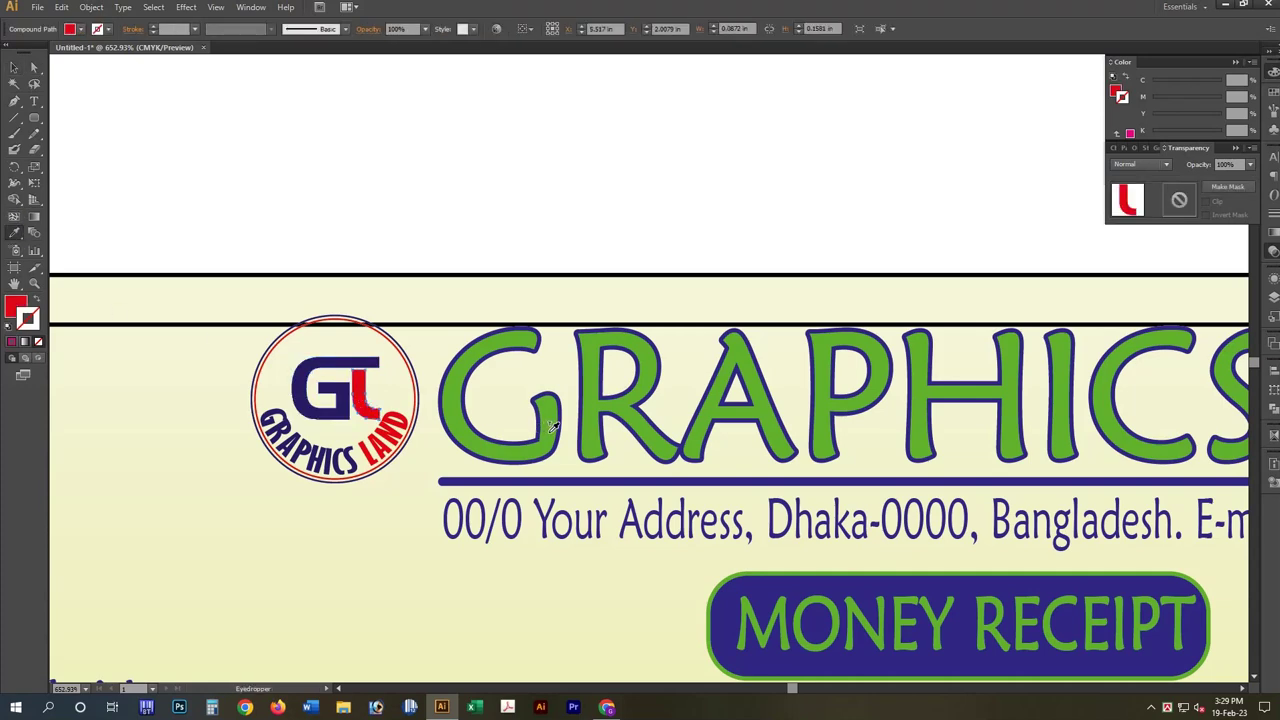
click(452, 400)
Step: Recolour the logo's red LAND lettering to the same title green
key(ctrl+shift+a)
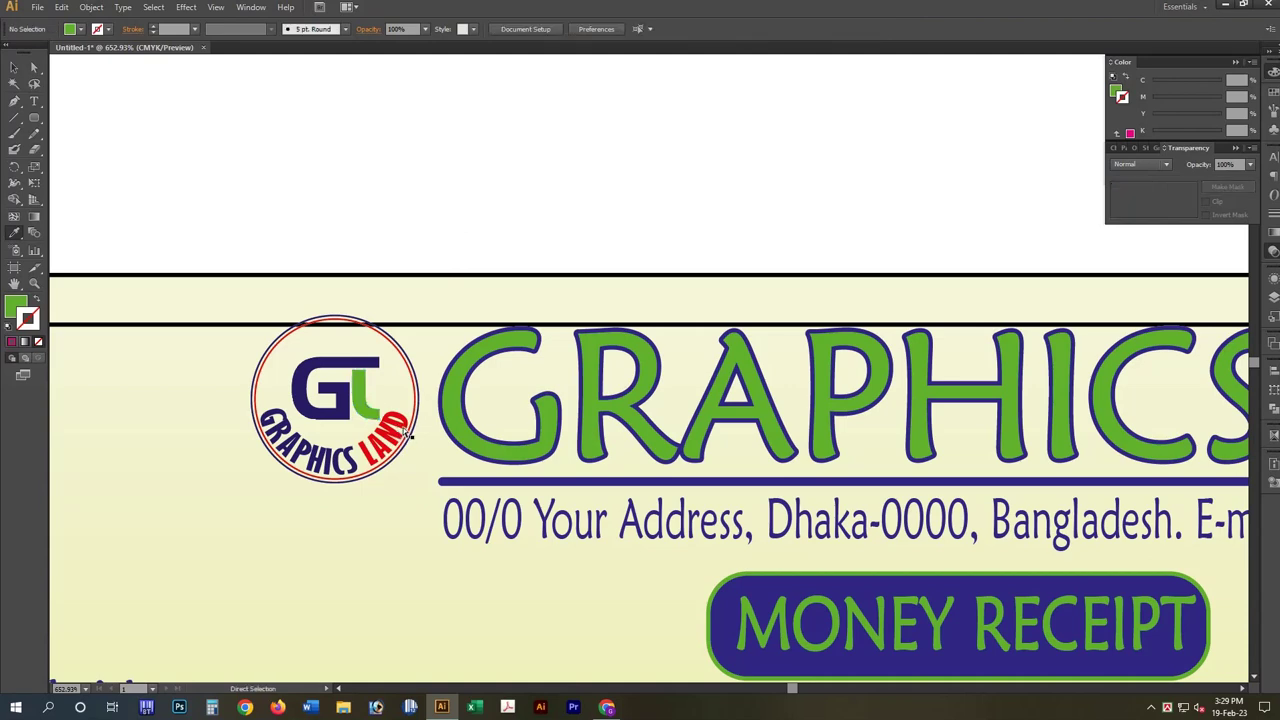
click(405, 435)
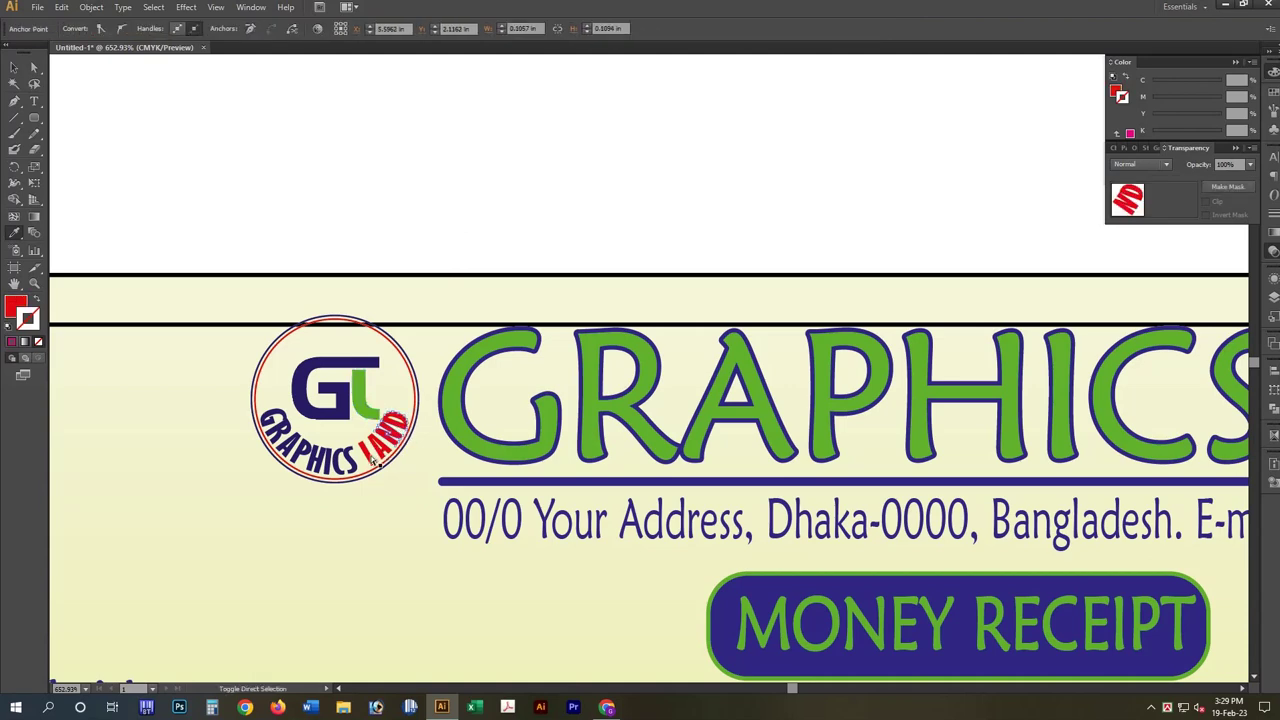
shift+click(372, 462)
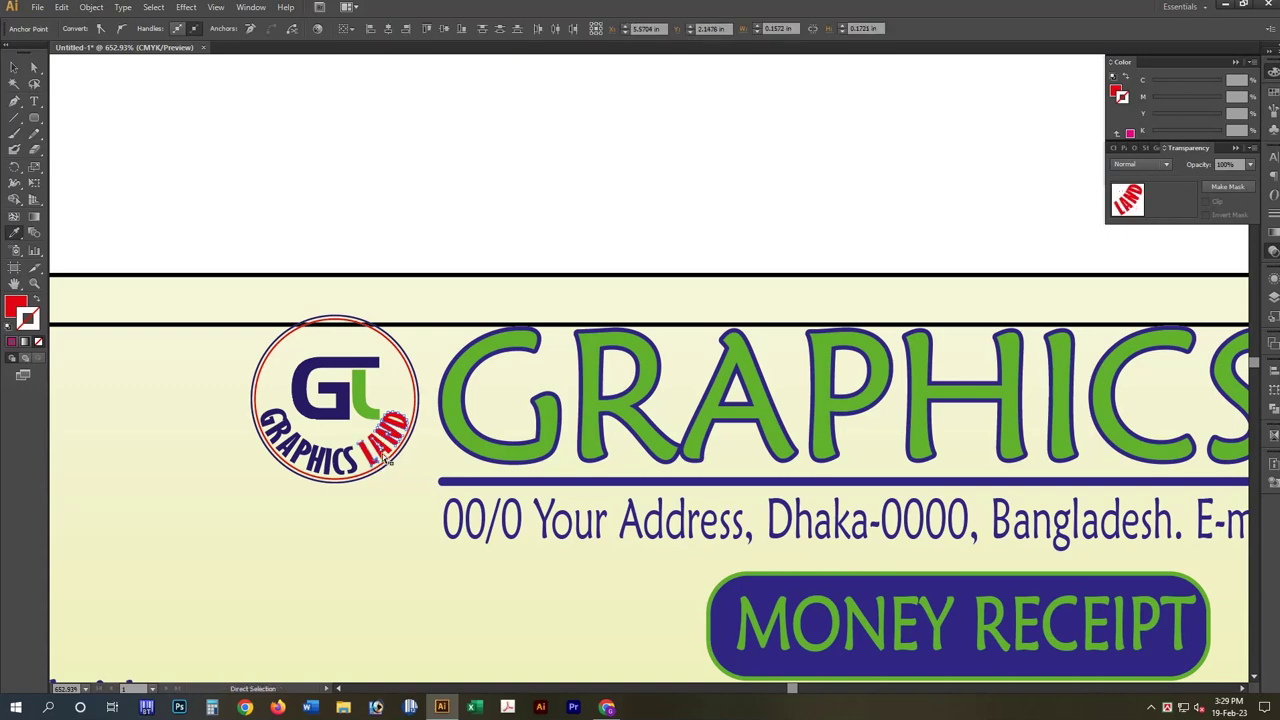
key(ctrl+3)
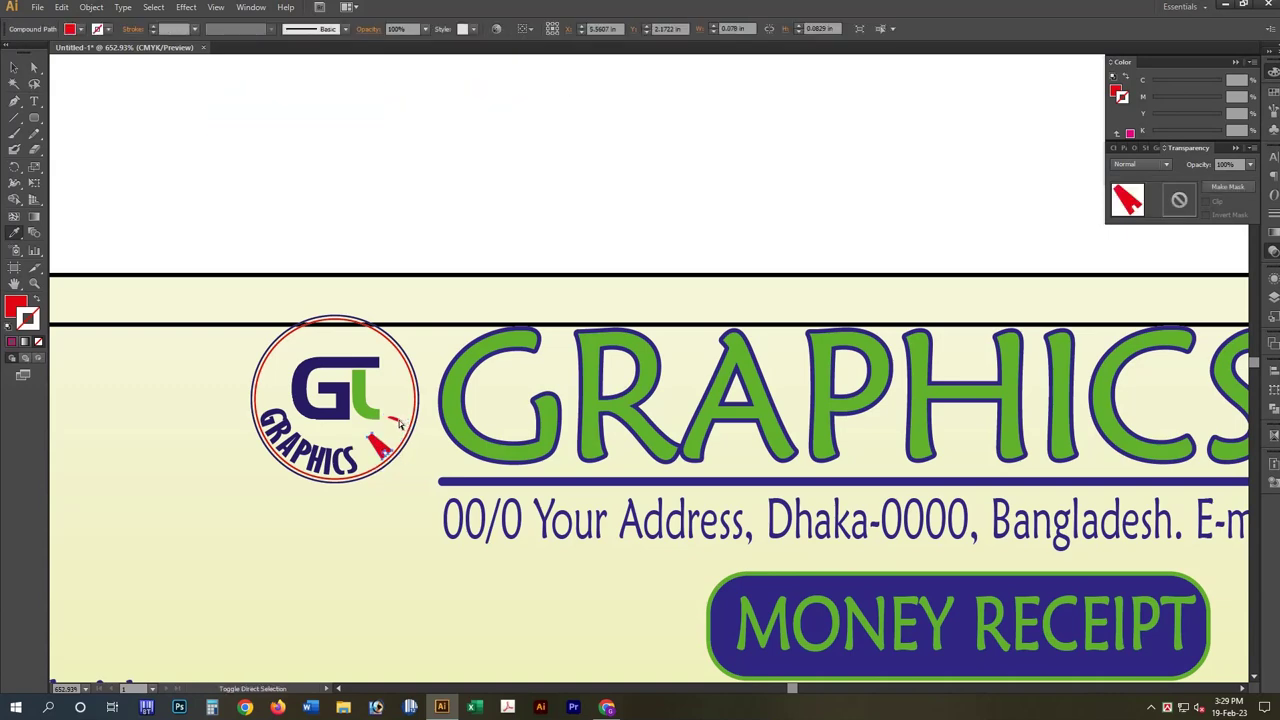
key(ctrl+alt+3)
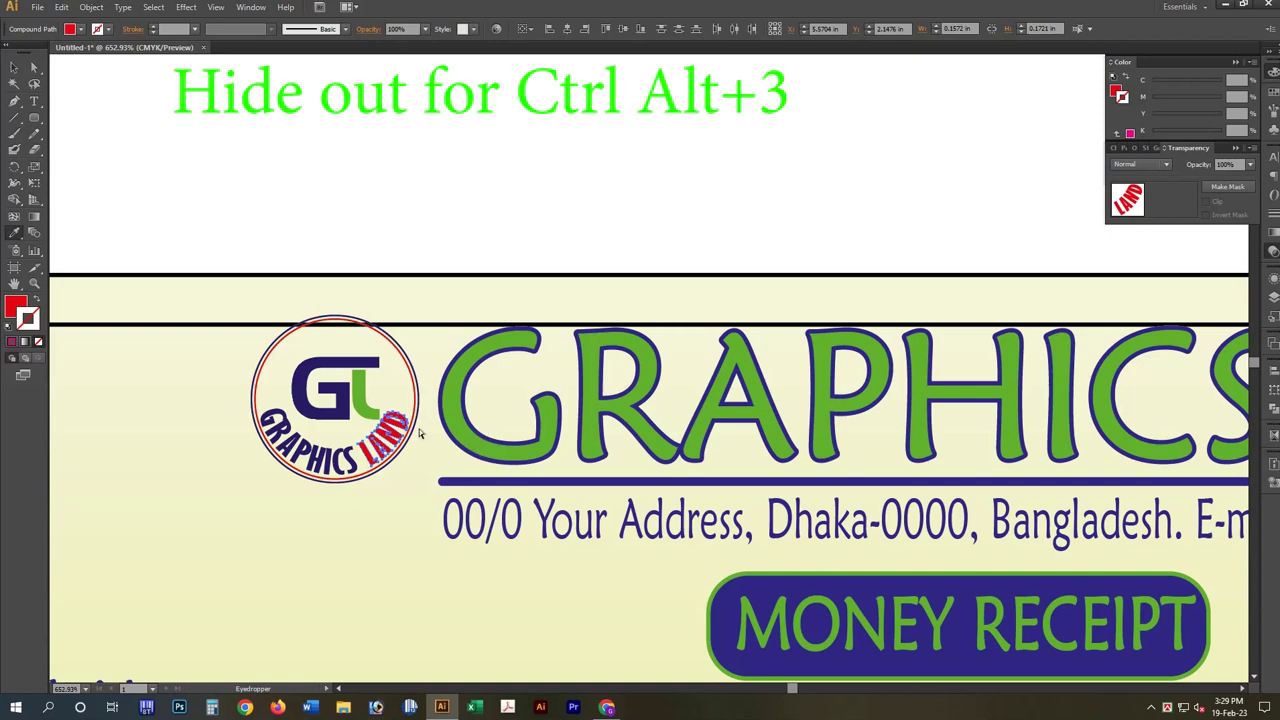
click(416, 412)
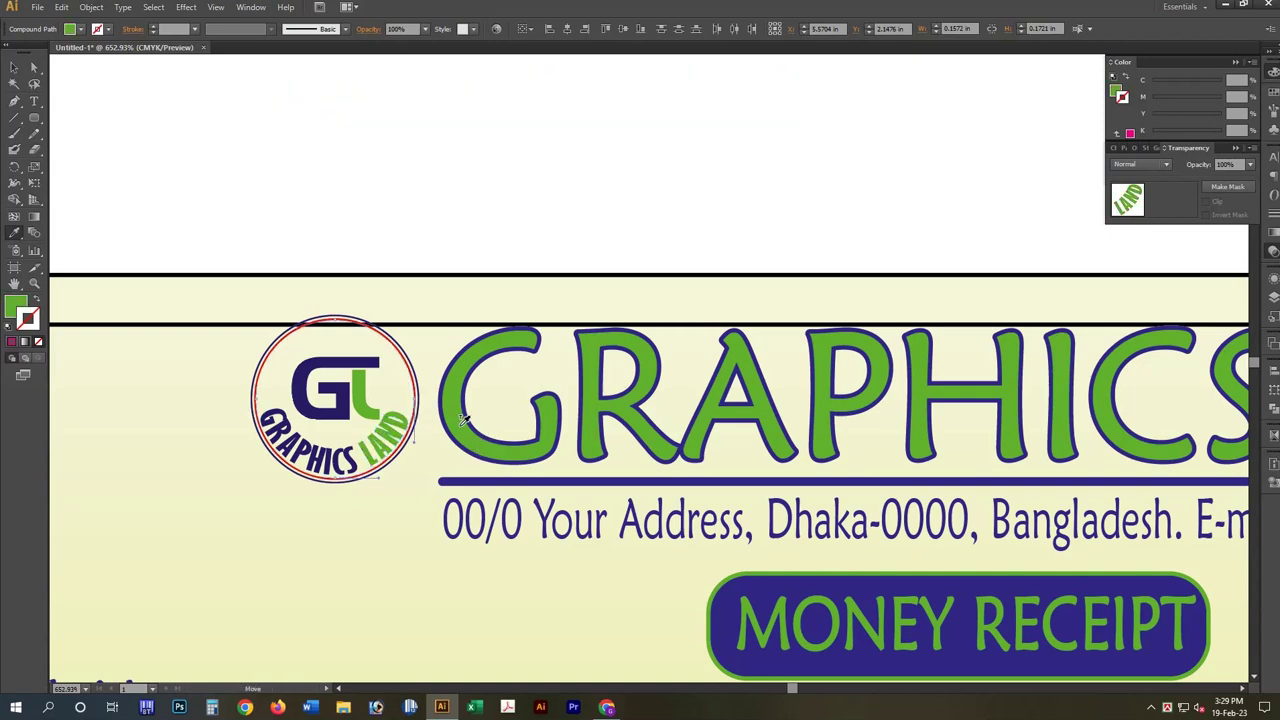
click(435, 238)
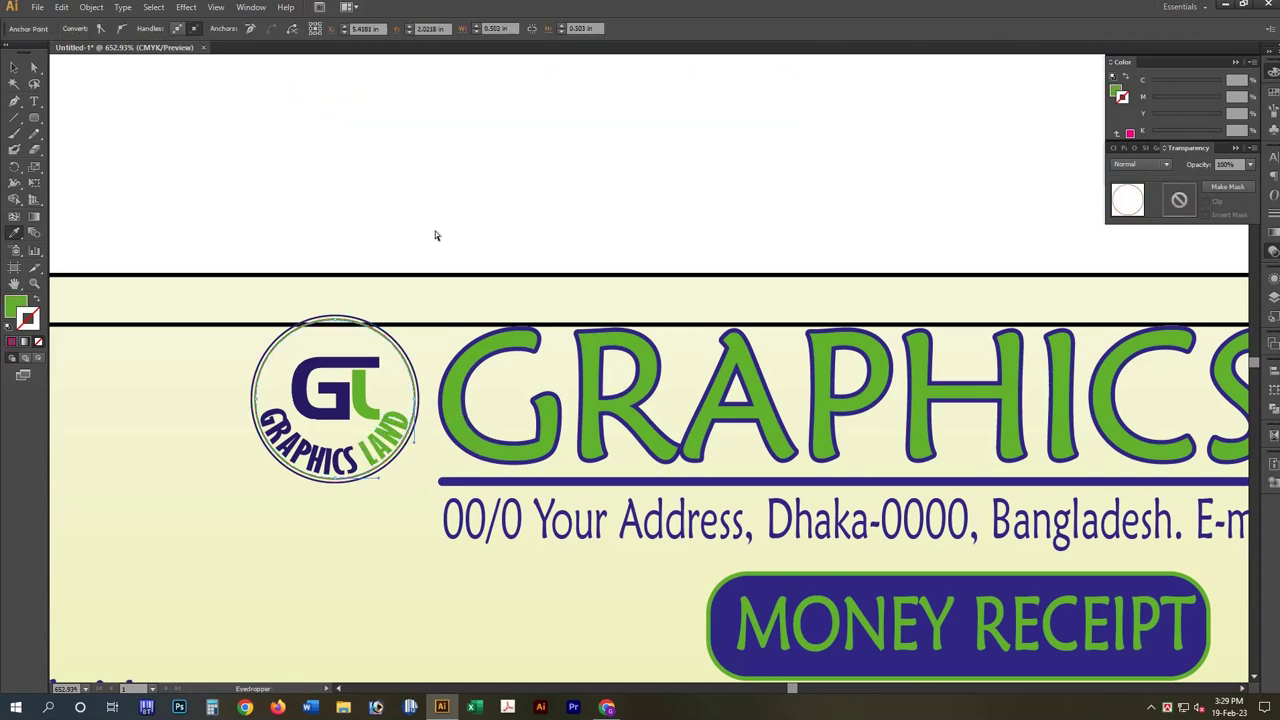
click(14, 70)
Step: Copy the receipt's heading and fields to the left and squeeze them before the dashed line
key(ctrl+0)
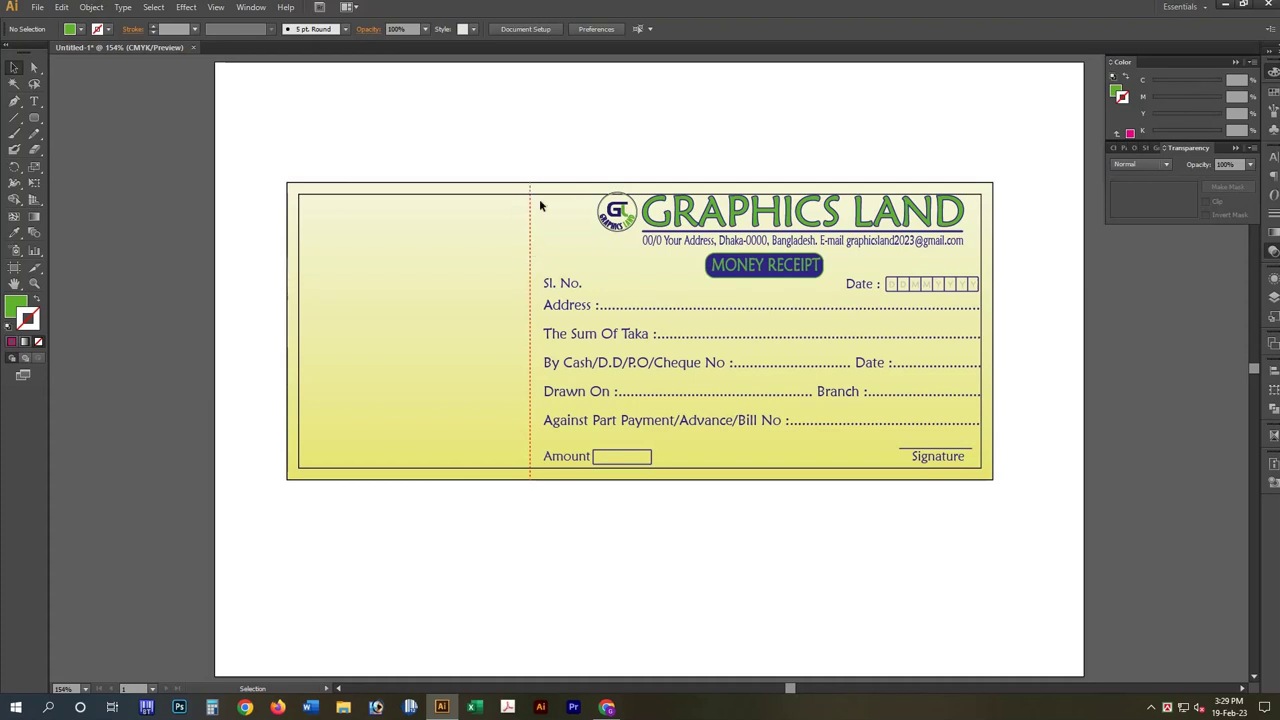
drag(988, 497, 530, 186)
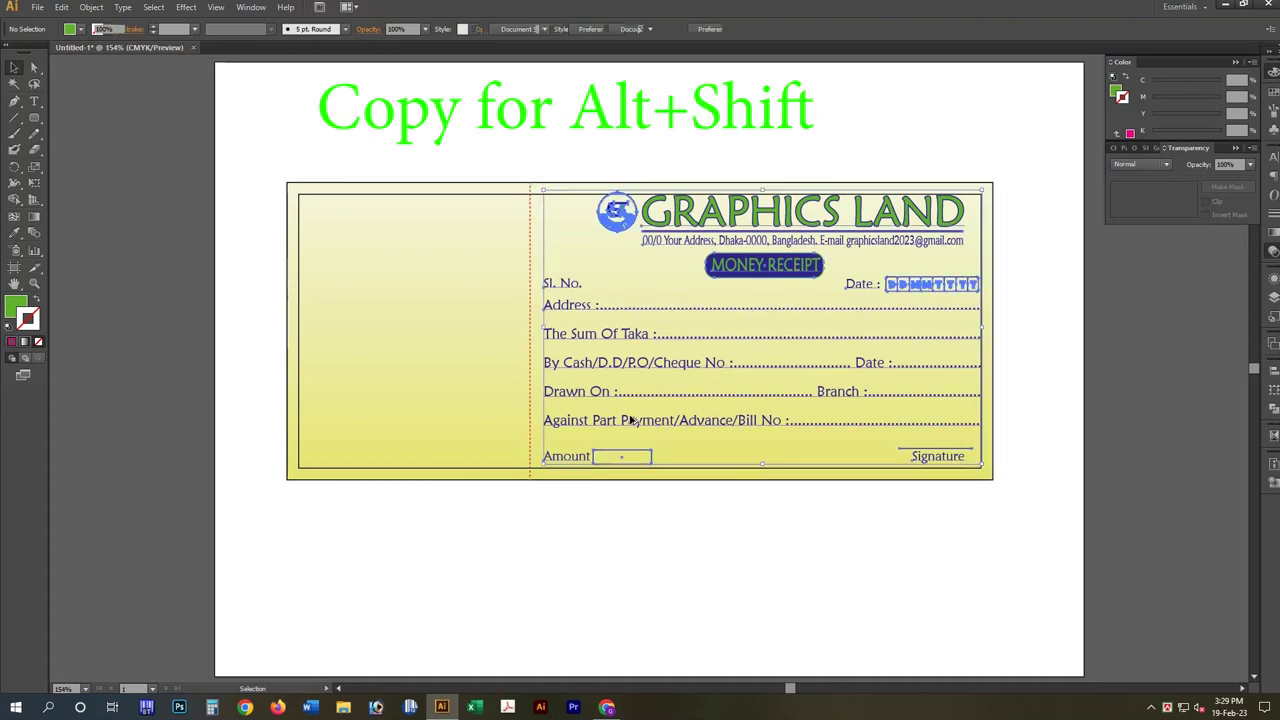
drag(480, 420, 430, 418)
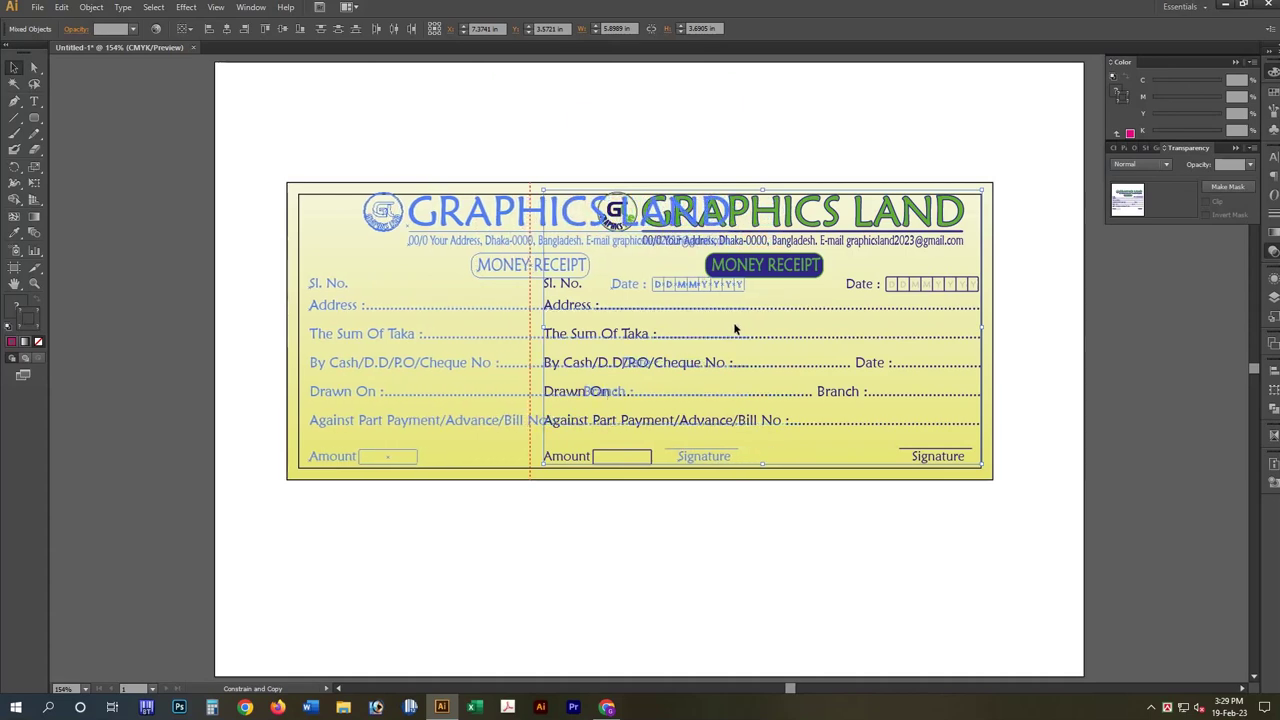
drag(734, 328, 734, 328)
drag(524, 316, 518, 318)
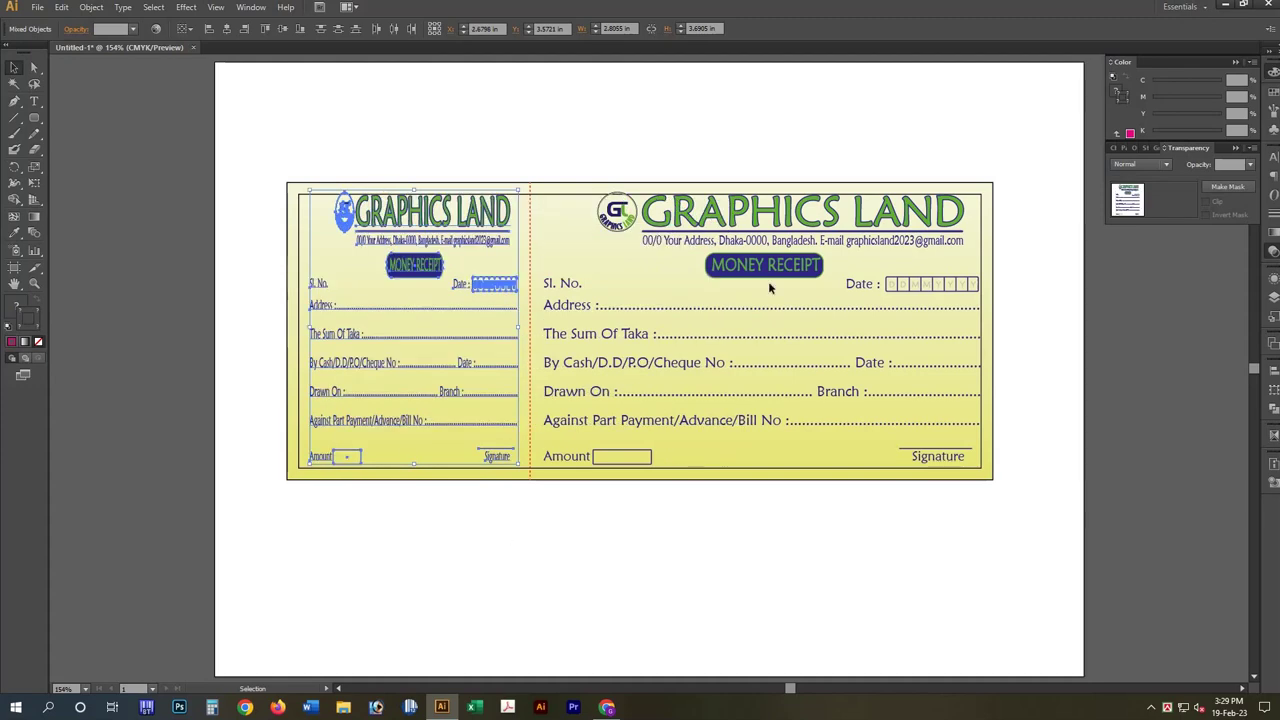
key(ctrl+shift+a)
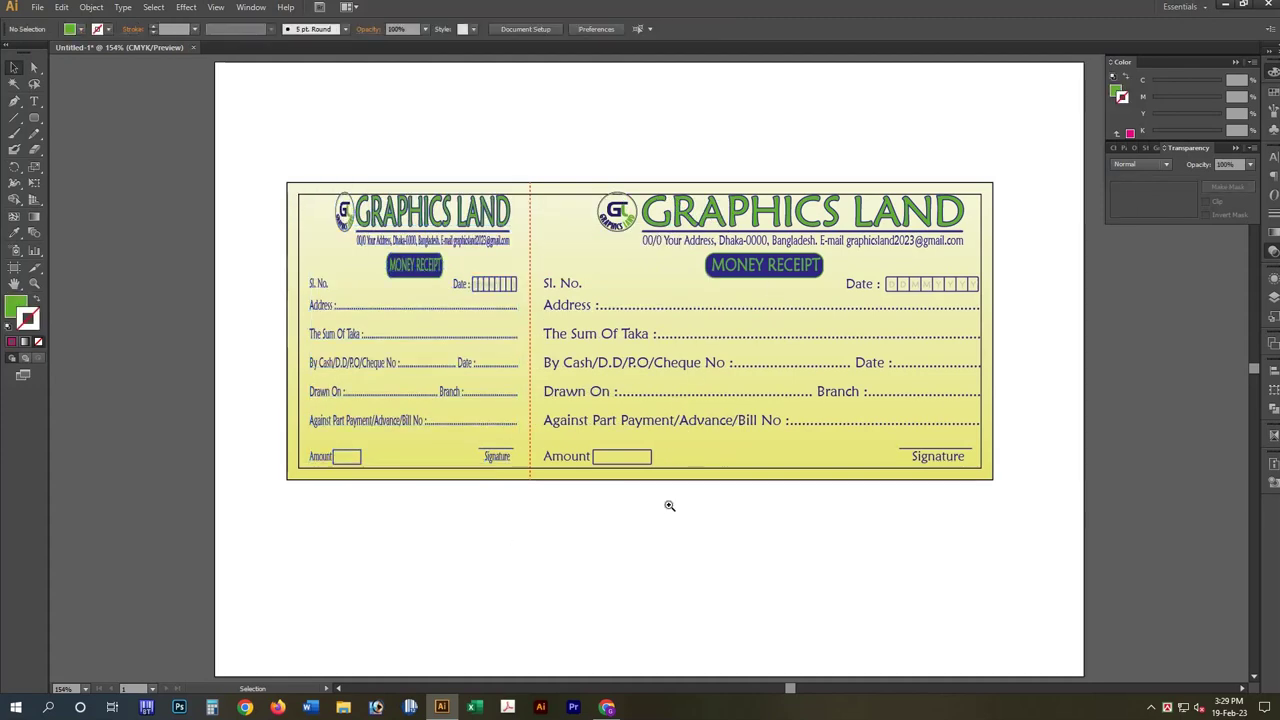
Step: Zoom in on the left stub and select its Date label and boxes
drag(250, 158, 724, 572)
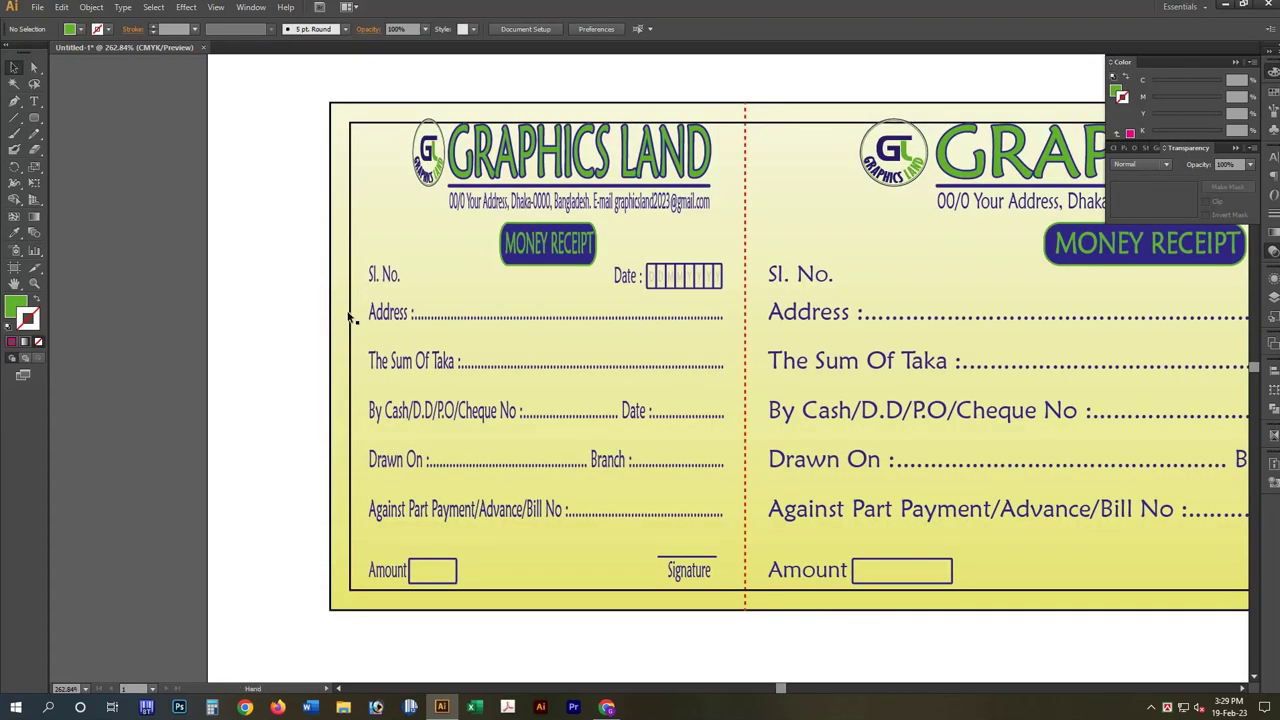
drag(426, 313, 346, 324)
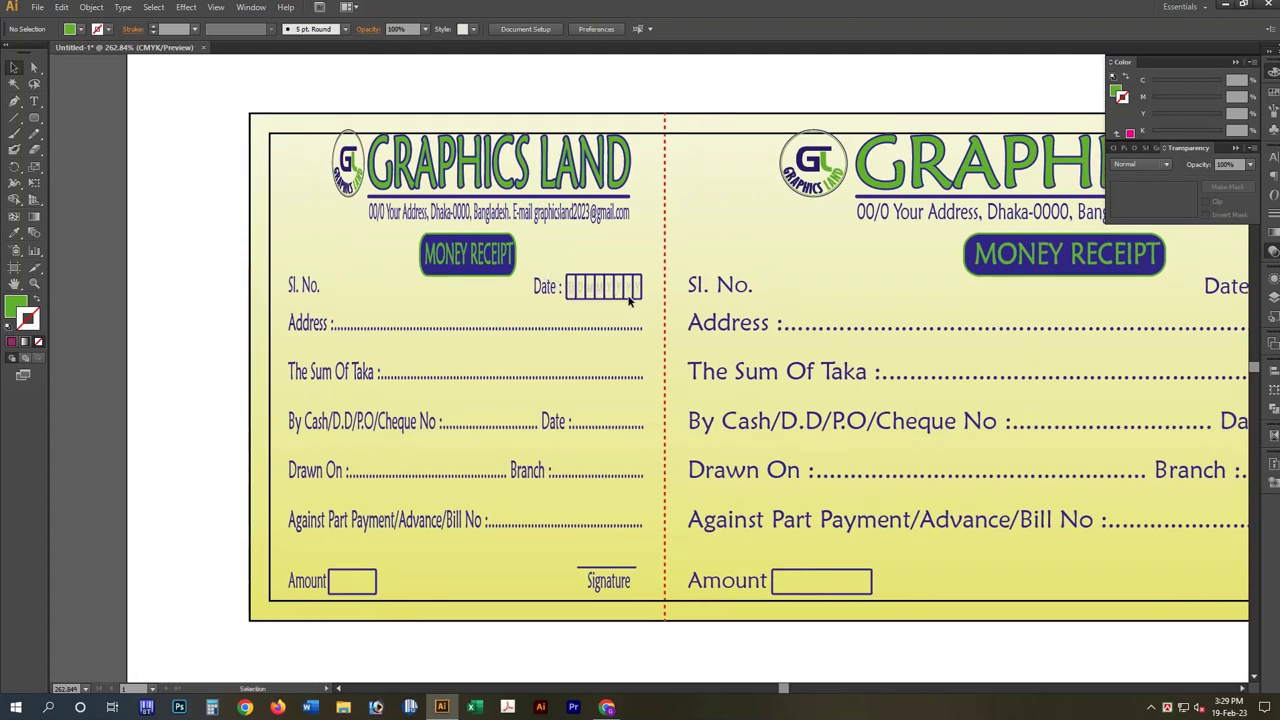
mouse_move(546, 268)
mouse_down()
mouse_move(628, 298)
mouse_move(591, 280)
mouse_up()
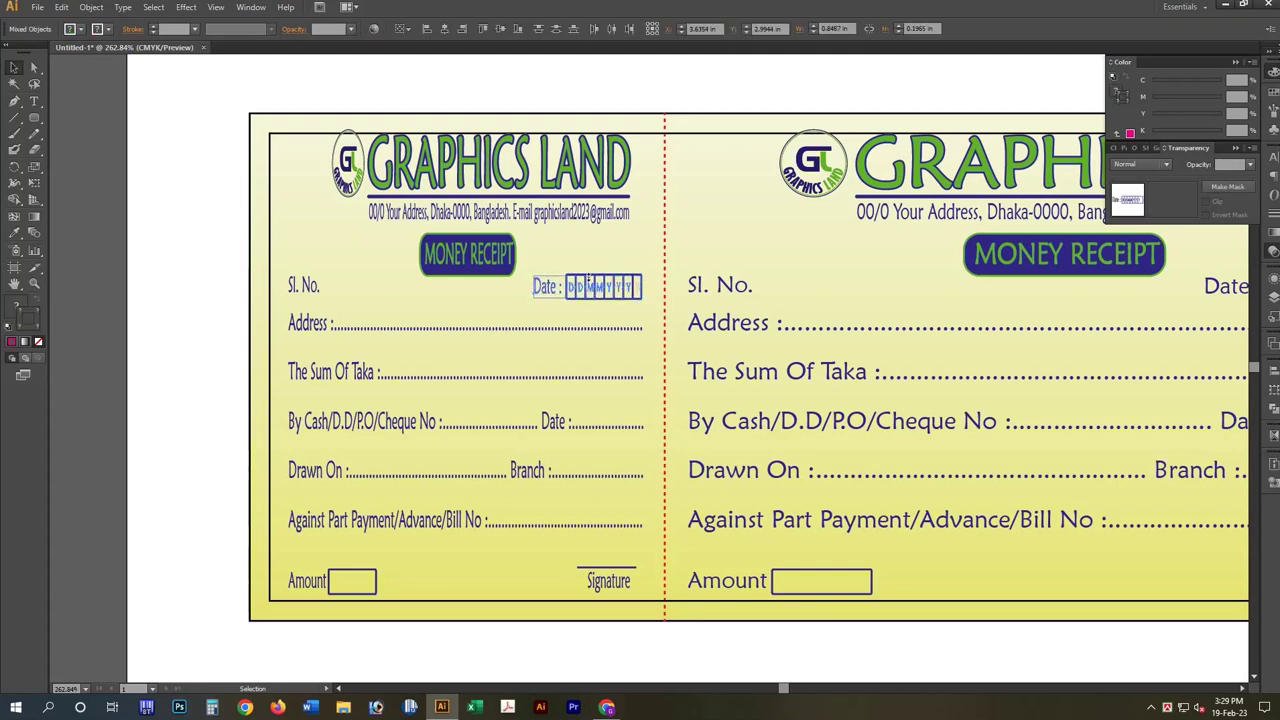
shift+click(547, 287)
click(651, 331)
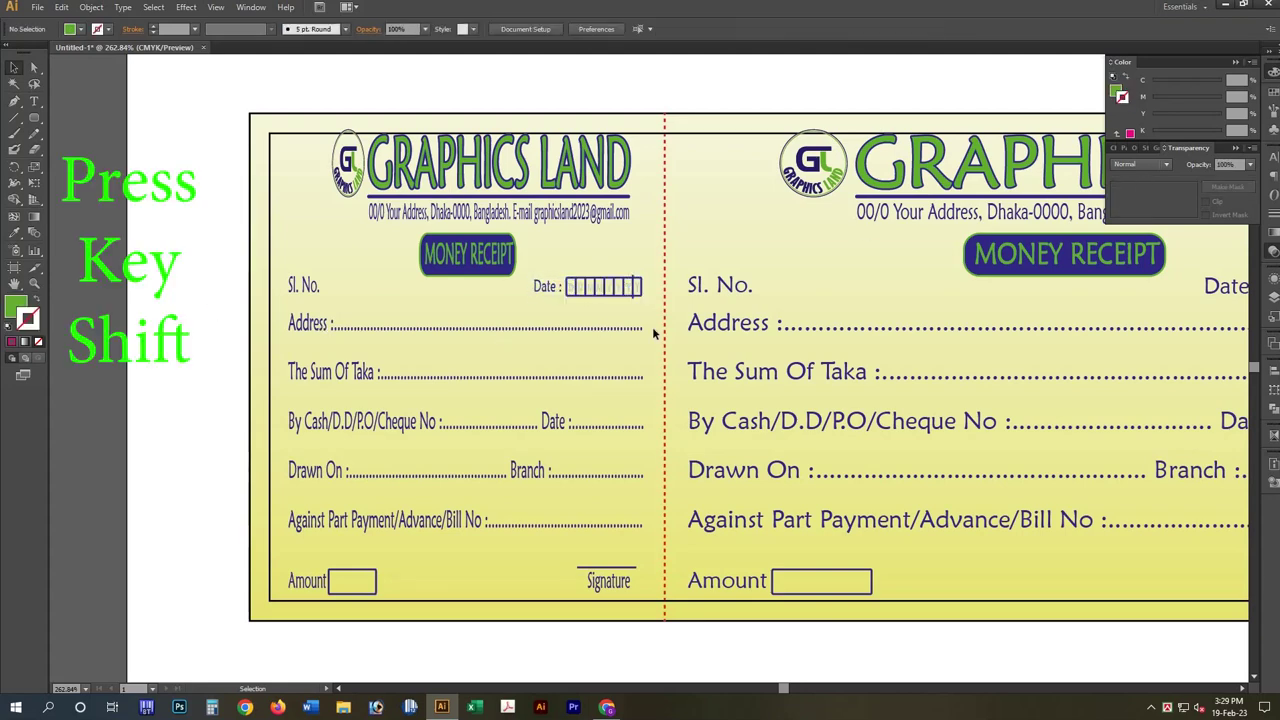
click(630, 290)
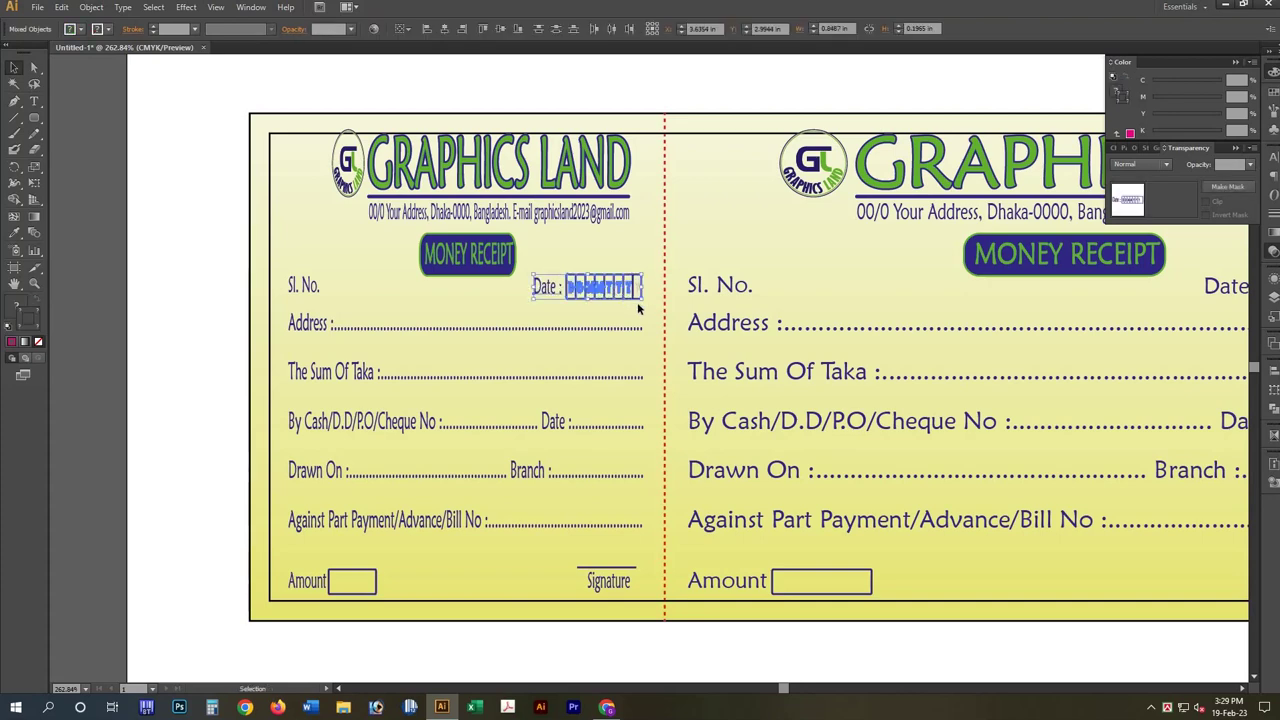
shift+click(547, 287)
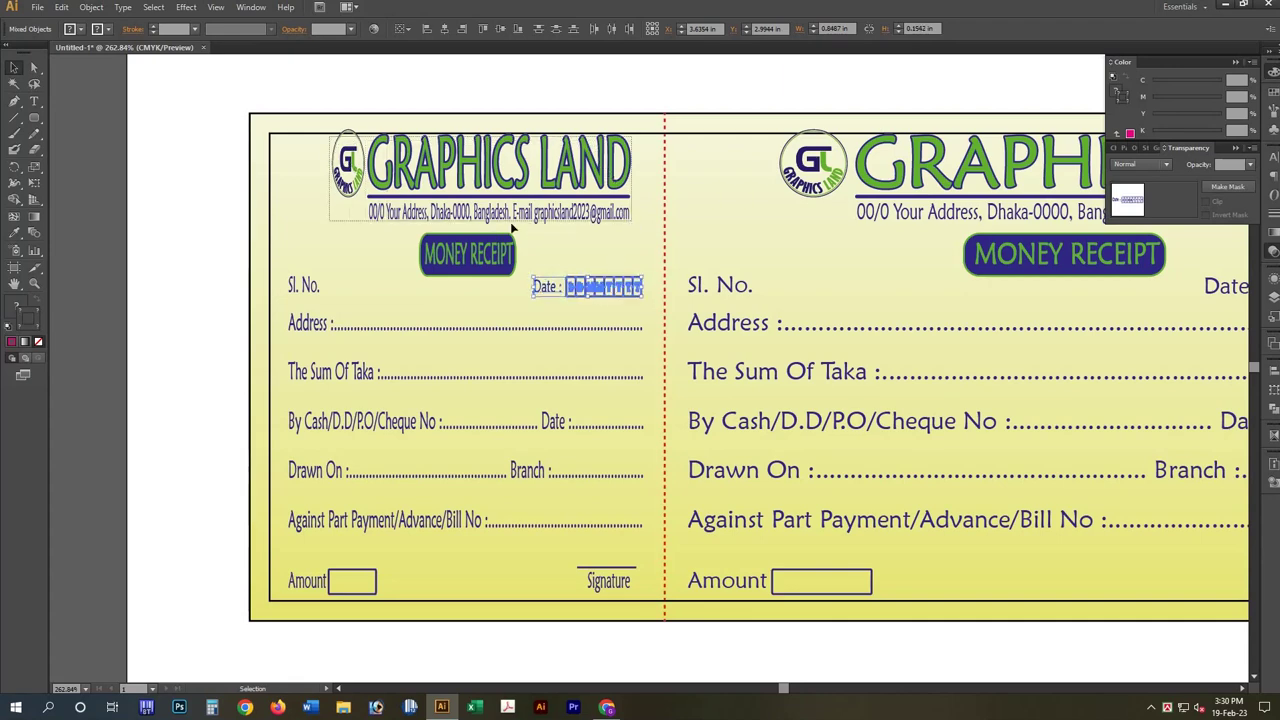
Step: Squash the stub's GRAPHICS LAND header group shorter and adjust the MONEY RECEIPT badge
click(476, 220)
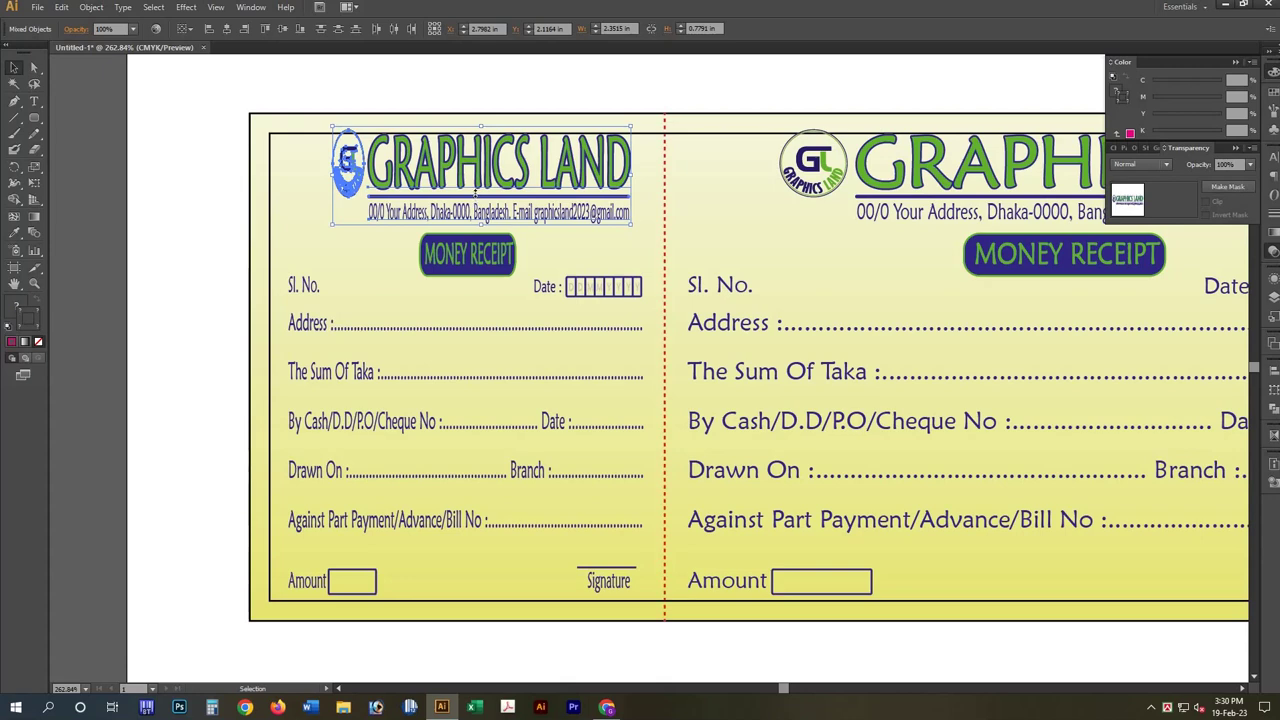
drag(481, 224, 481, 194)
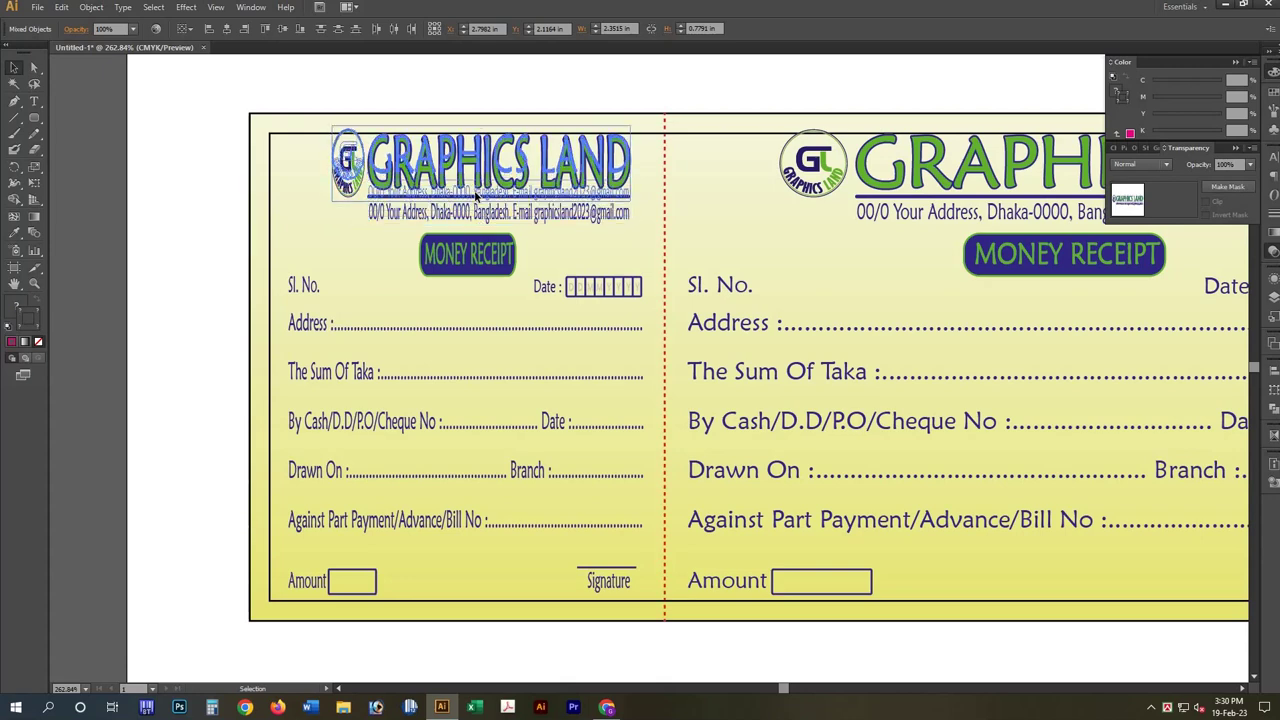
click(468, 266)
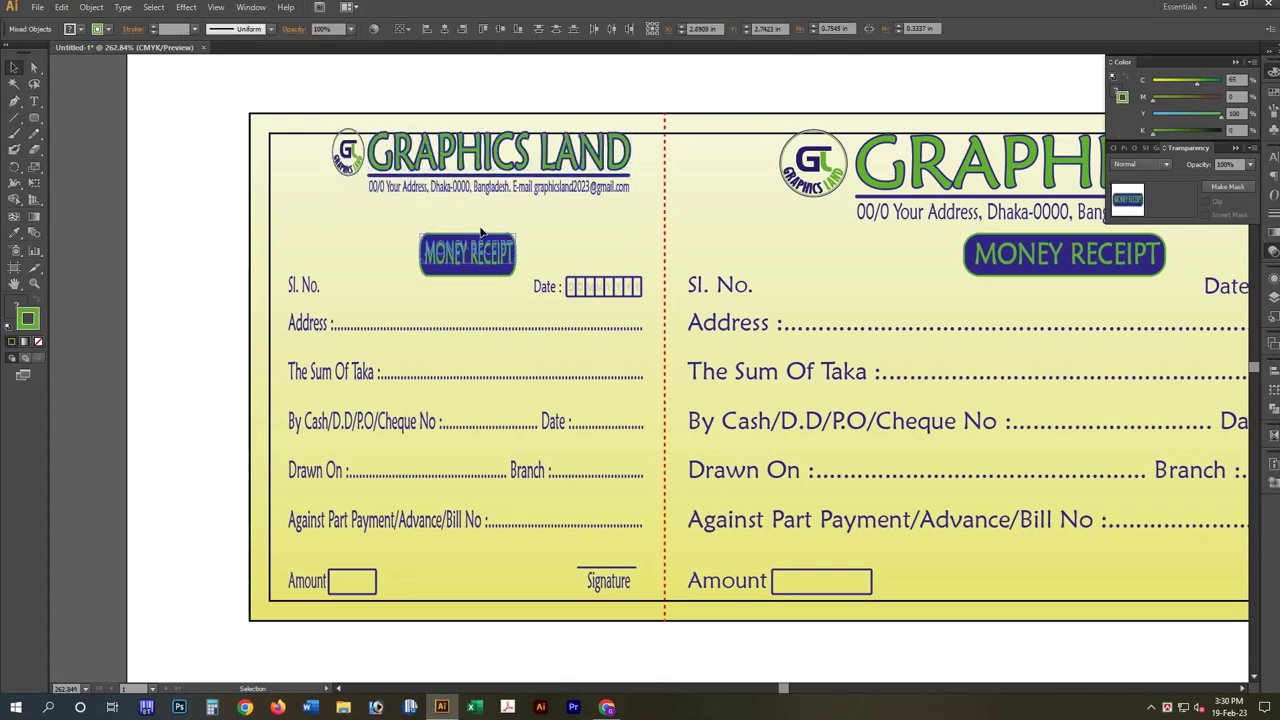
drag(480, 232, 480, 204)
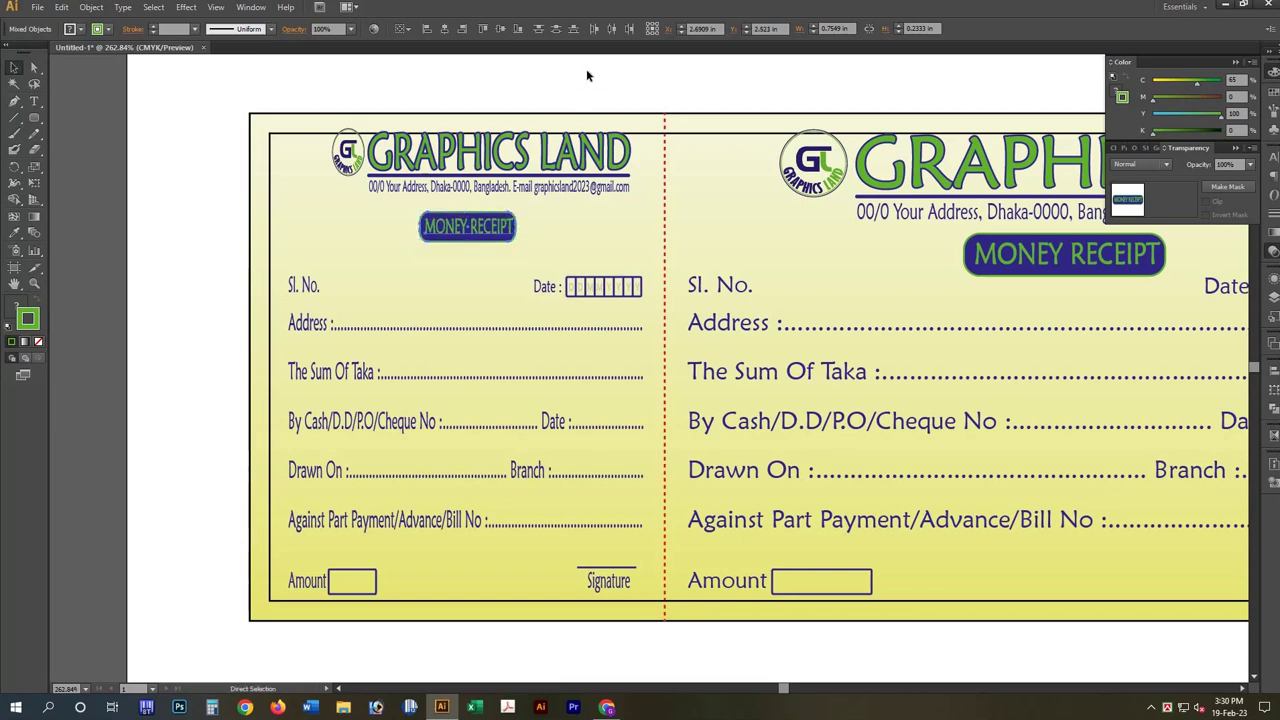
key(ctrl+z)
click(549, 287)
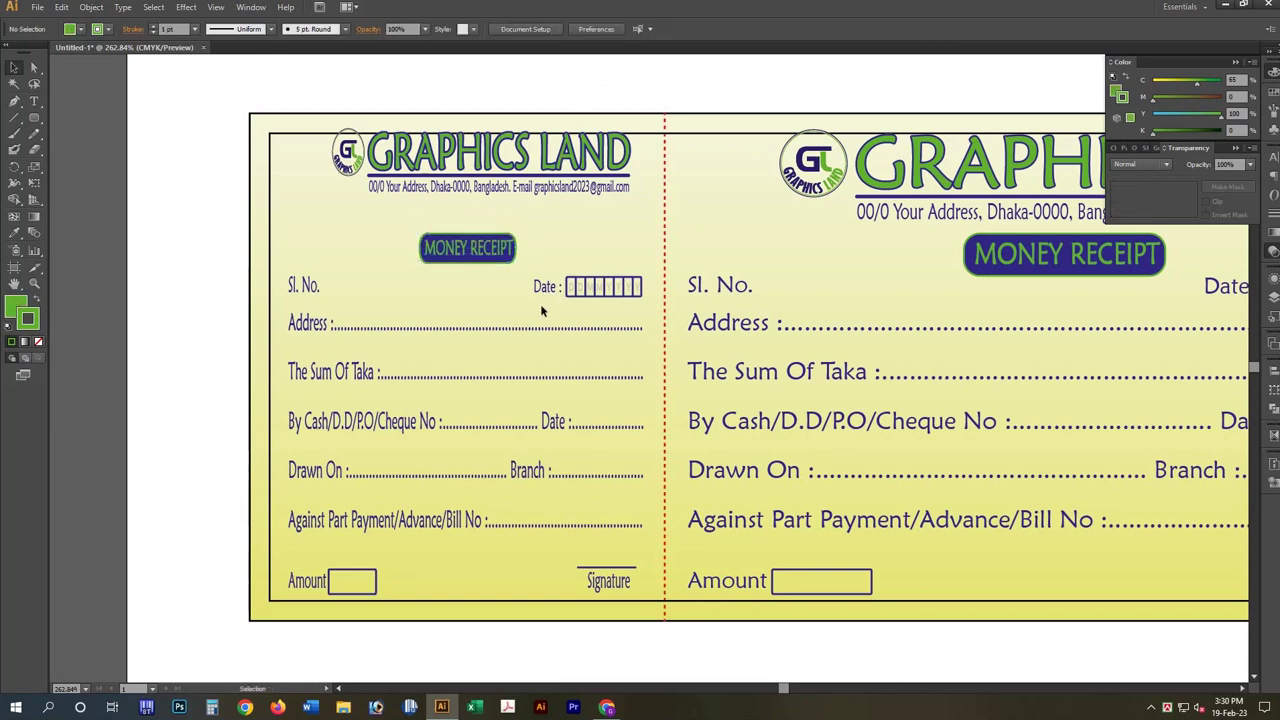
Step: Widen the stub's Amount box and Amount label
click(377, 584)
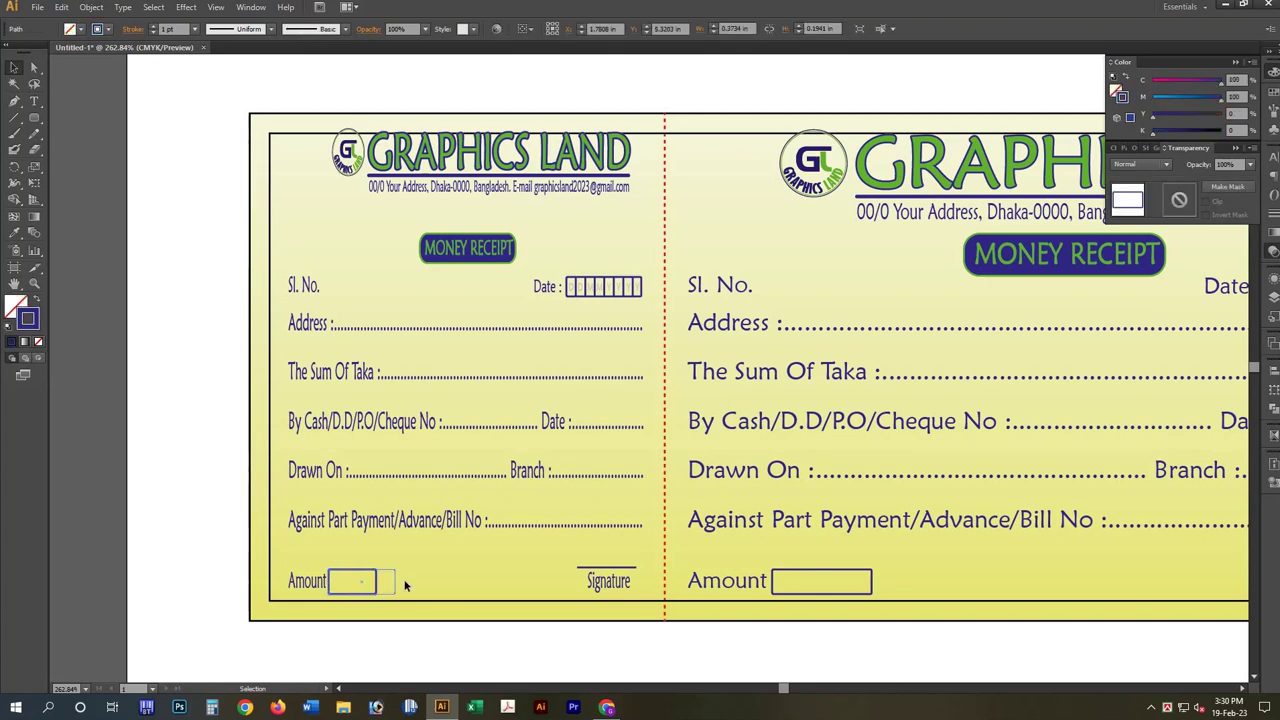
drag(405, 585, 406, 585)
click(580, 571)
click(577, 568)
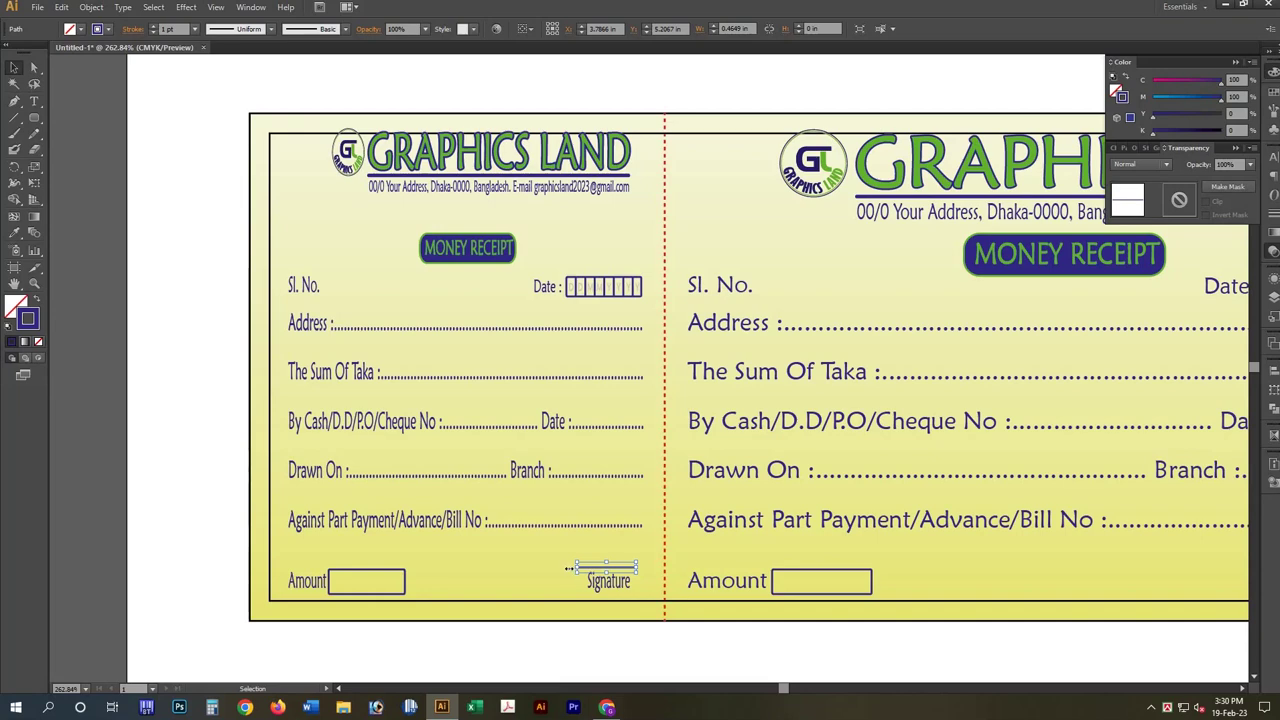
click(586, 583)
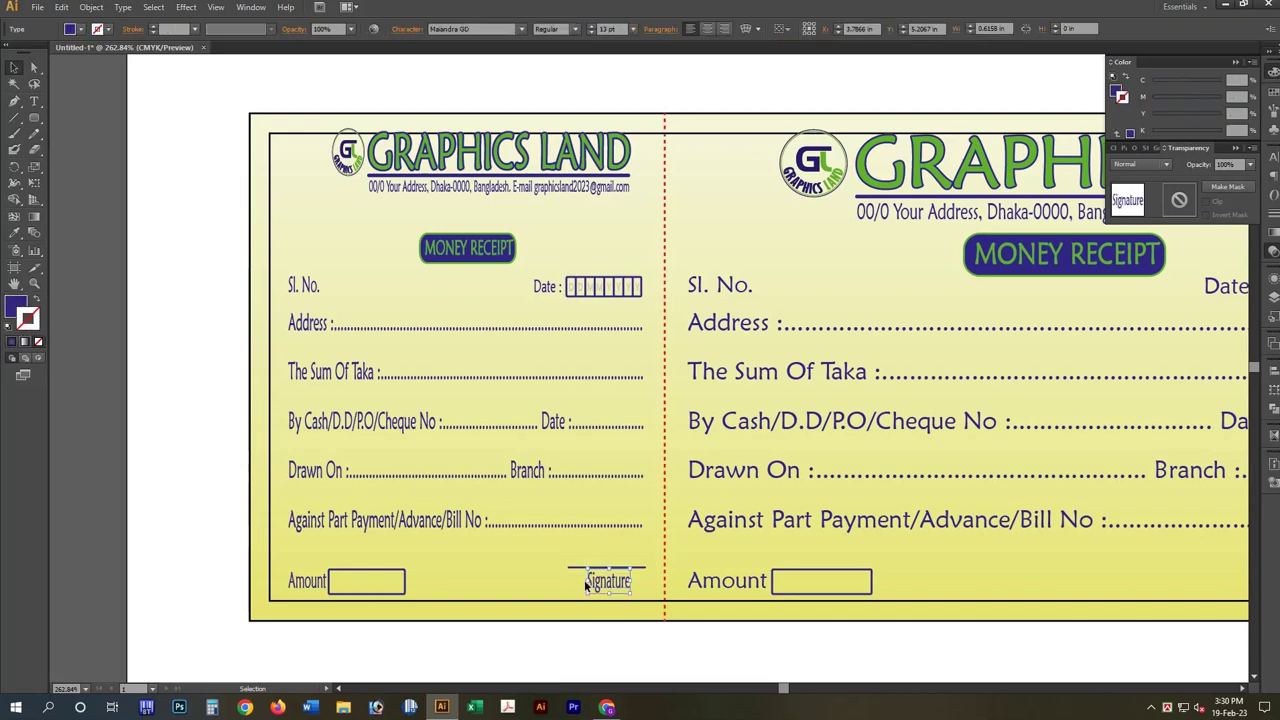
click(290, 583)
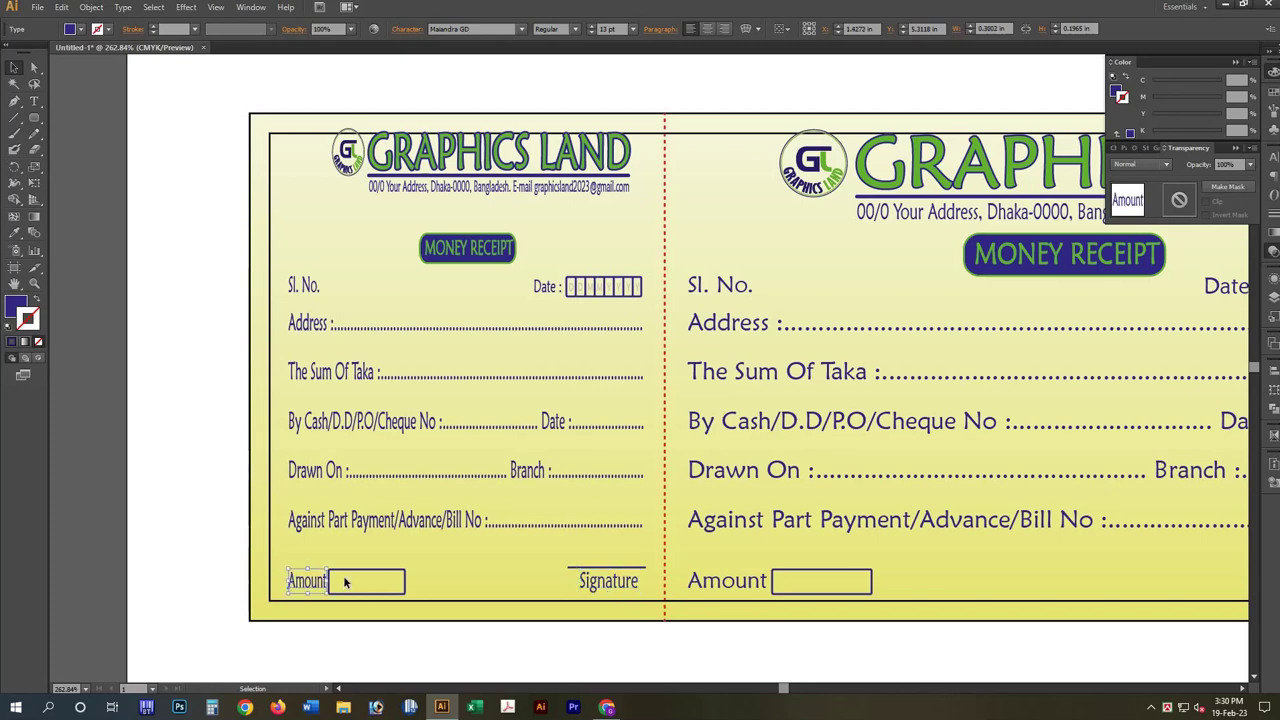
shift+click(405, 590)
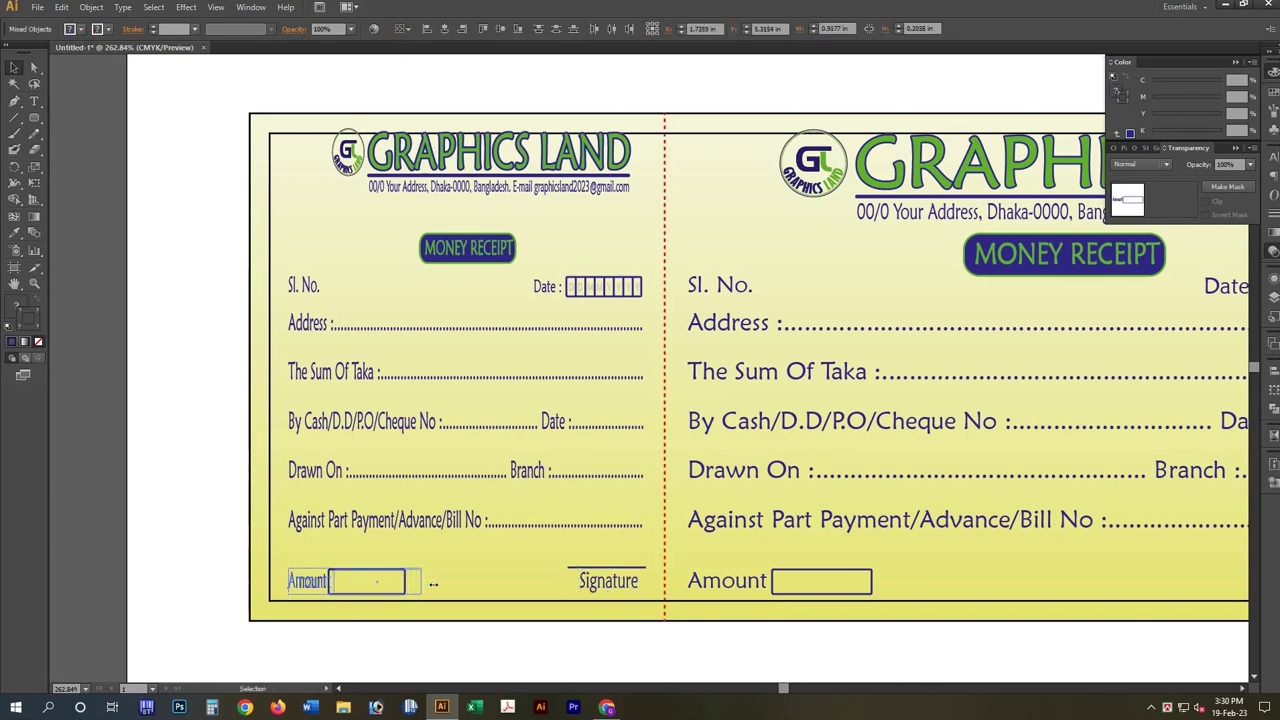
drag(375, 645, 390, 602)
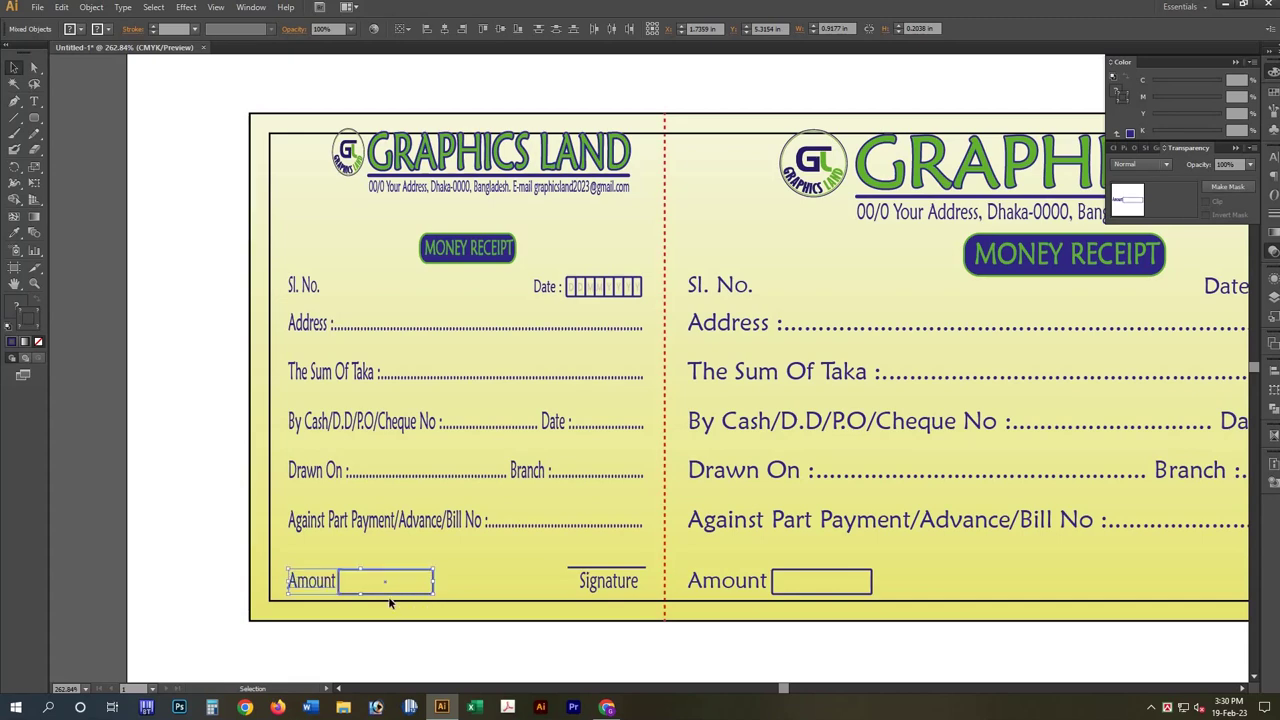
Step: Stretch all stub content from the inner left border to the red dashed line
click(398, 536)
click(637, 440)
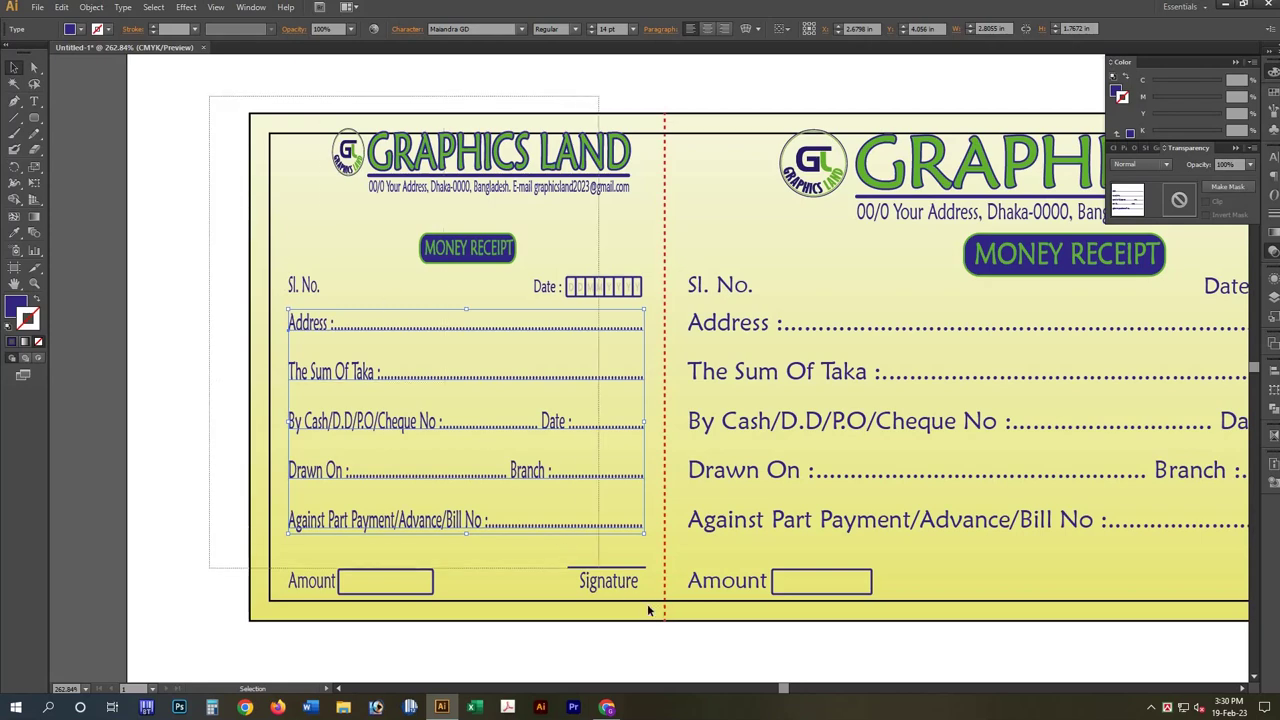
drag(208, 94, 658, 612)
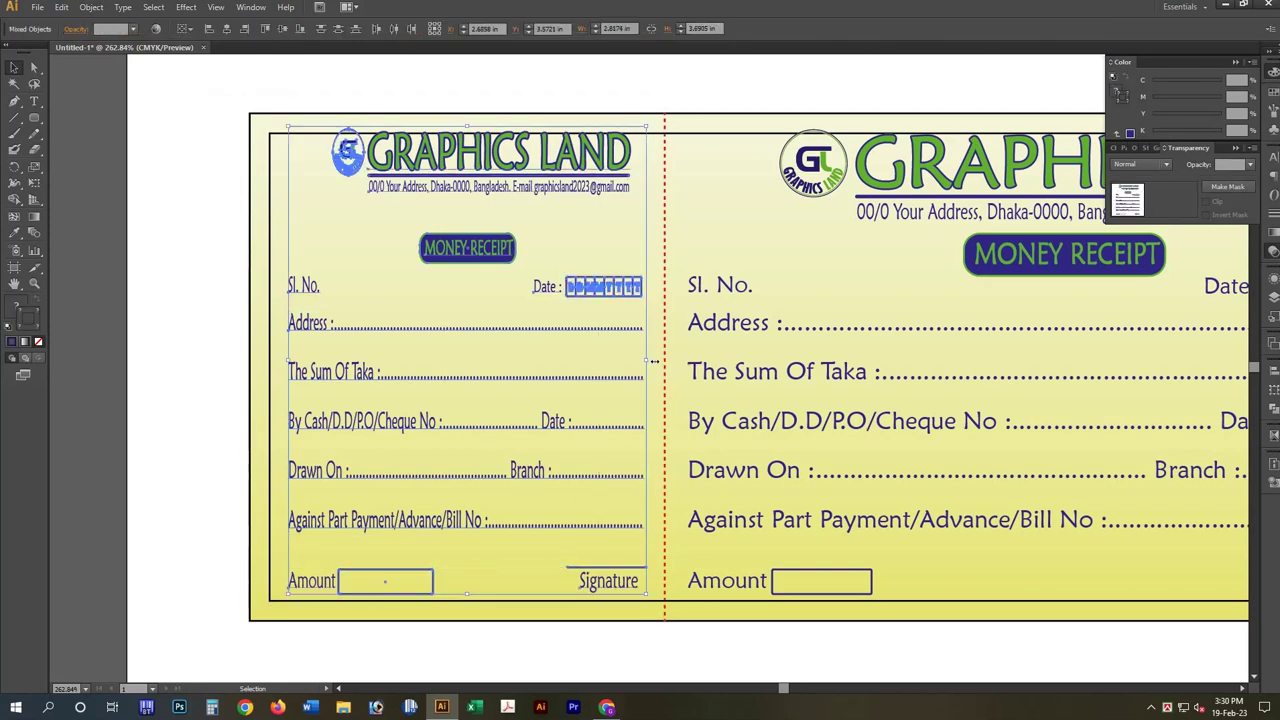
drag(654, 362, 658, 360)
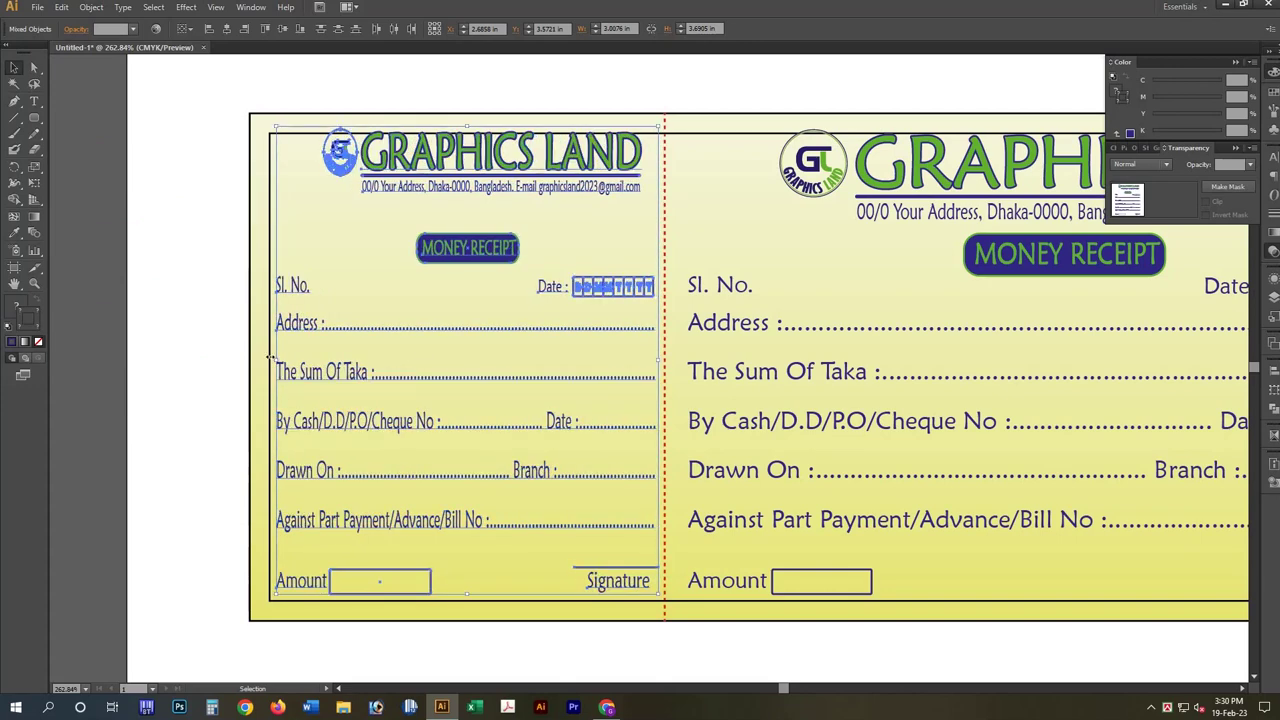
drag(269, 356, 270, 357)
click(750, 193)
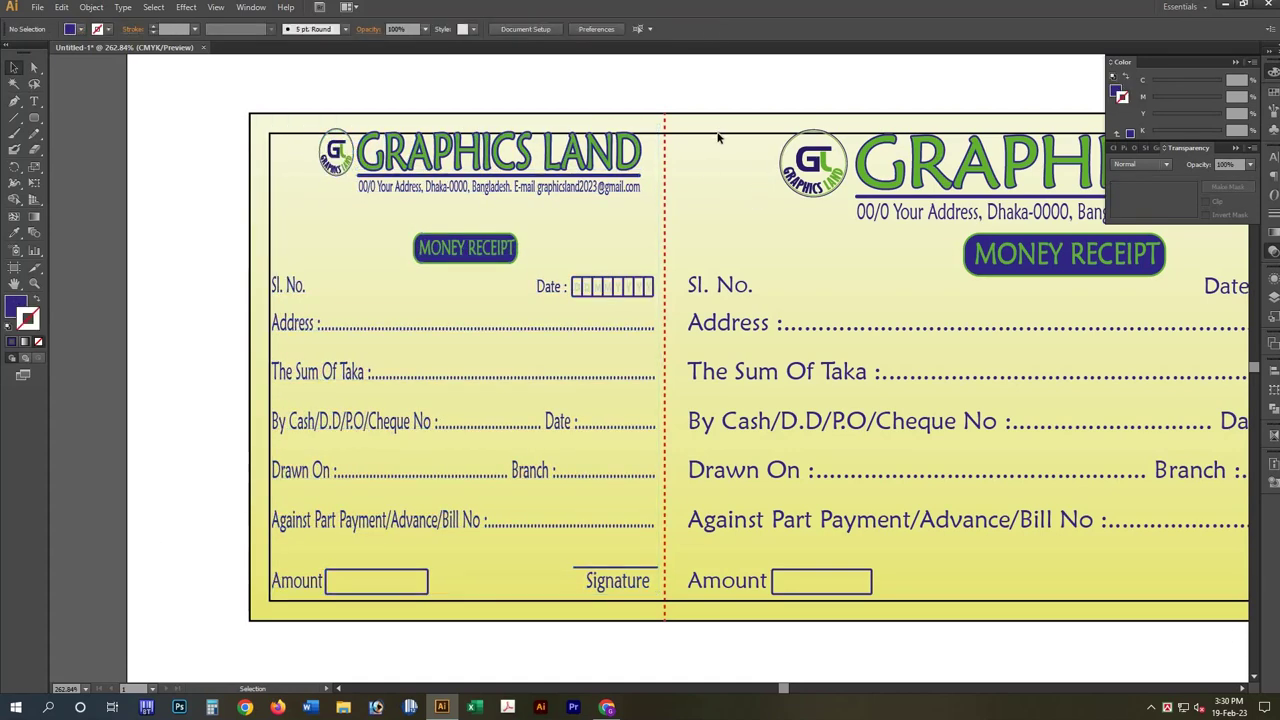
Step: Unlock and hide the yellow background, then set the black border line's stroke to None
key(ctrl+alt+2)
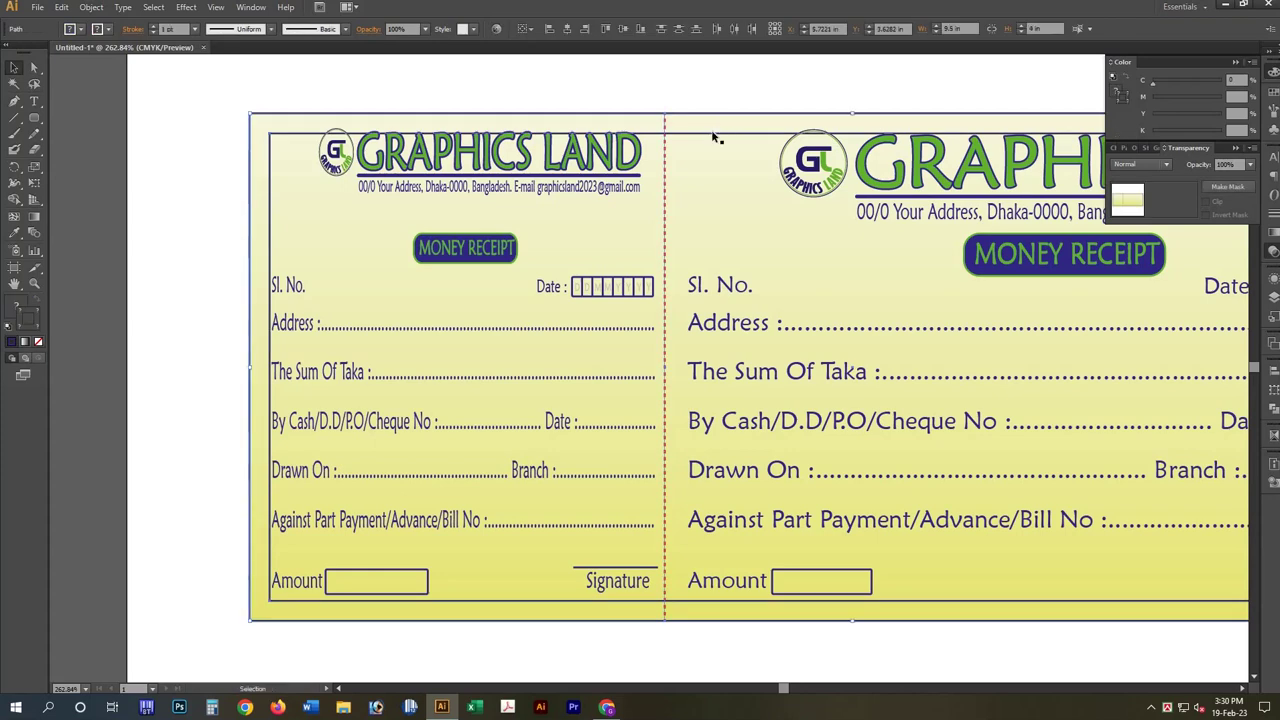
key(ctrl+alt+2)
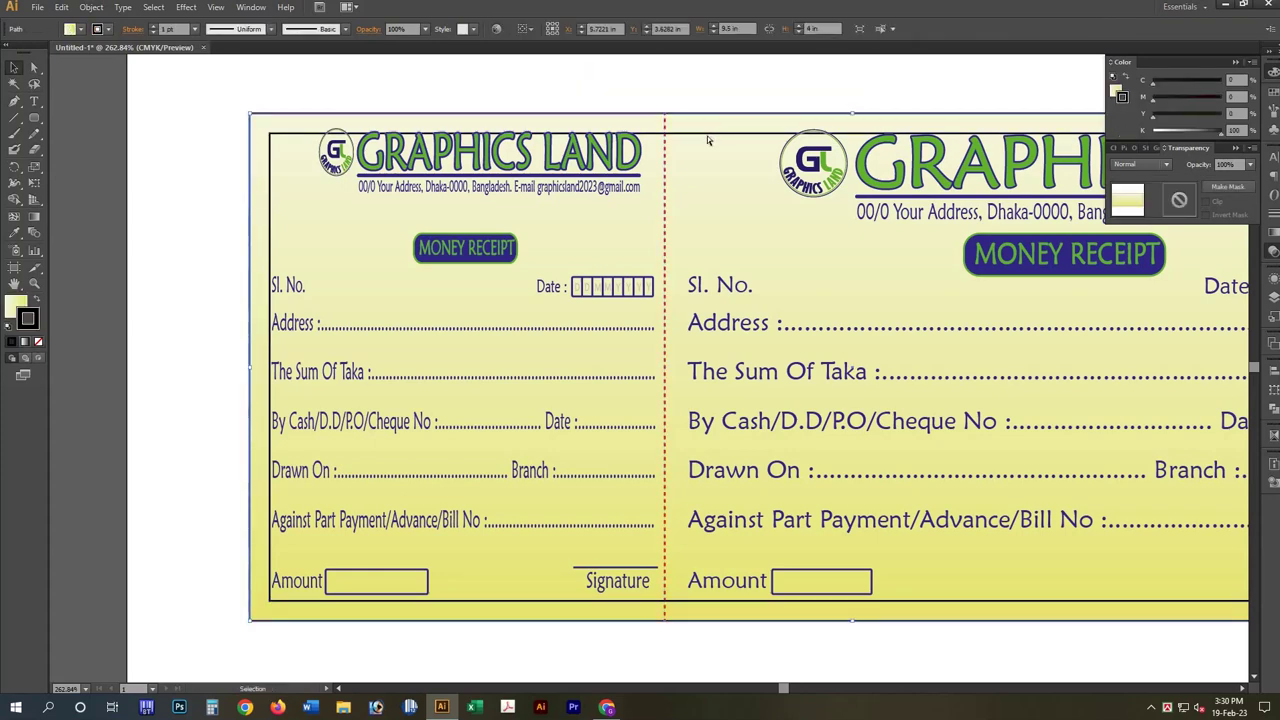
key(ctrl+3)
click(707, 134)
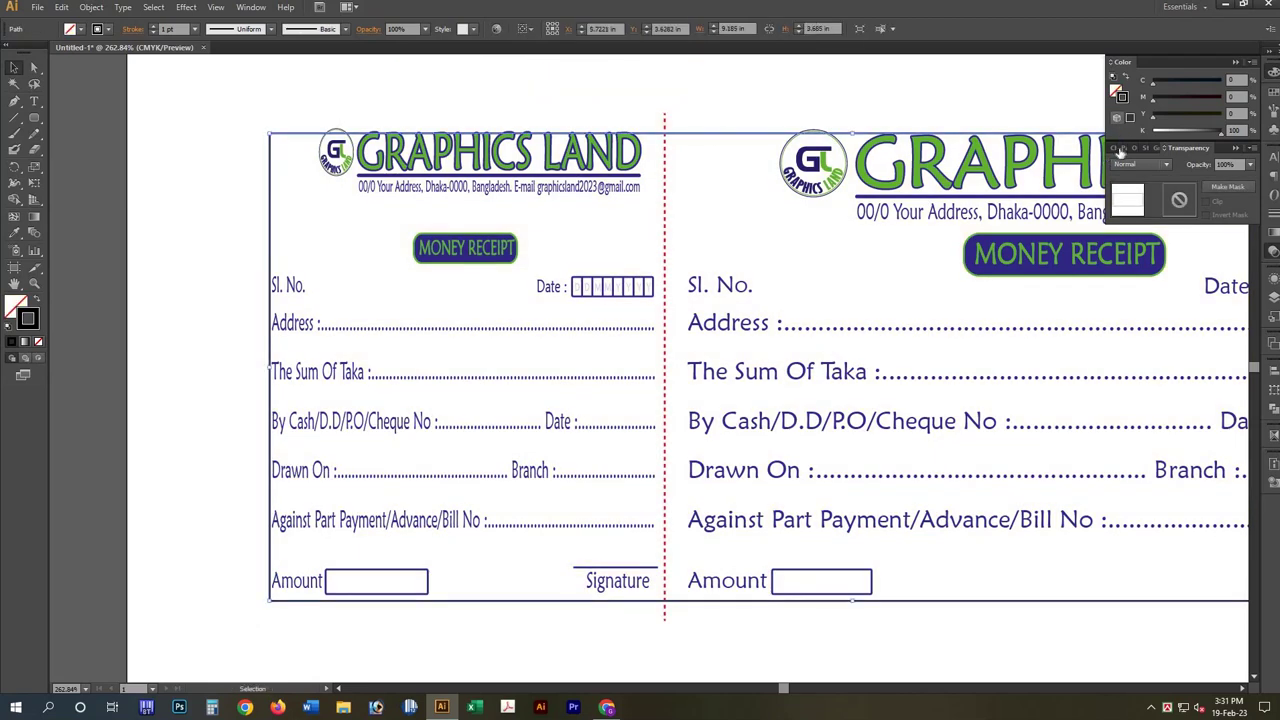
click(1119, 147)
click(1113, 148)
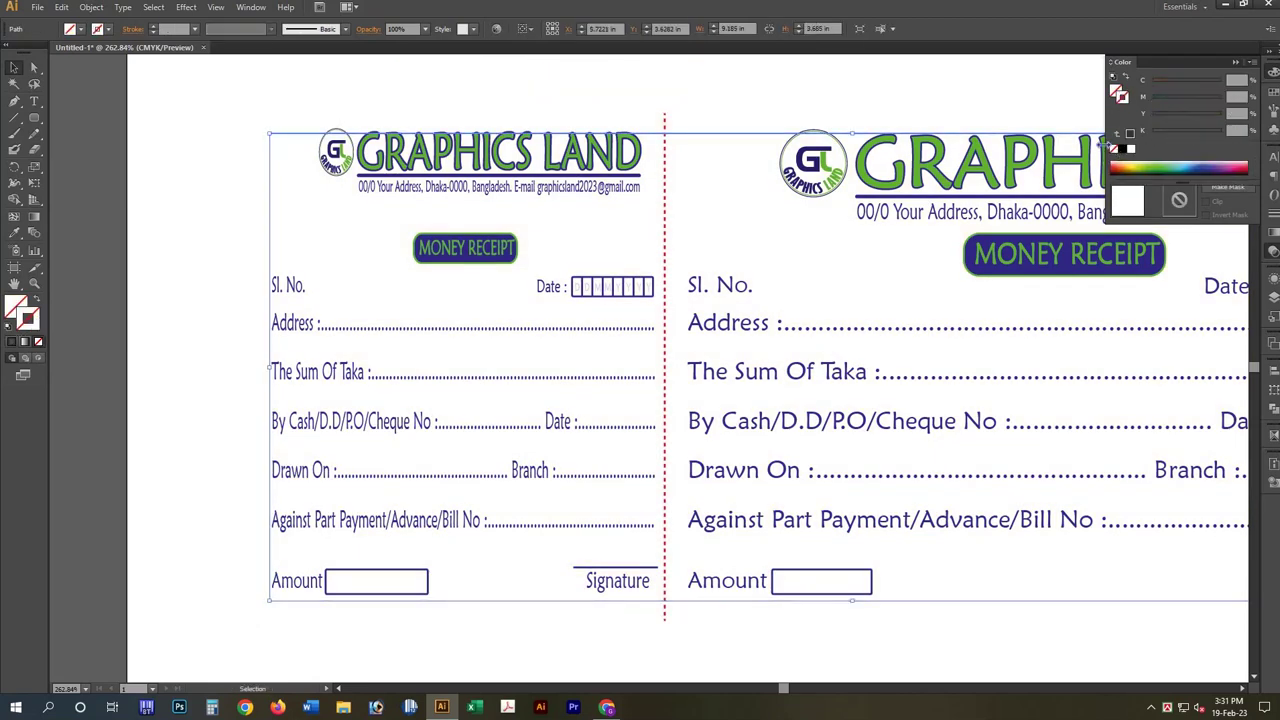
Step: Show the yellow background again and preview the whole receipt with panels hidden
key(ctrl+alt+3)
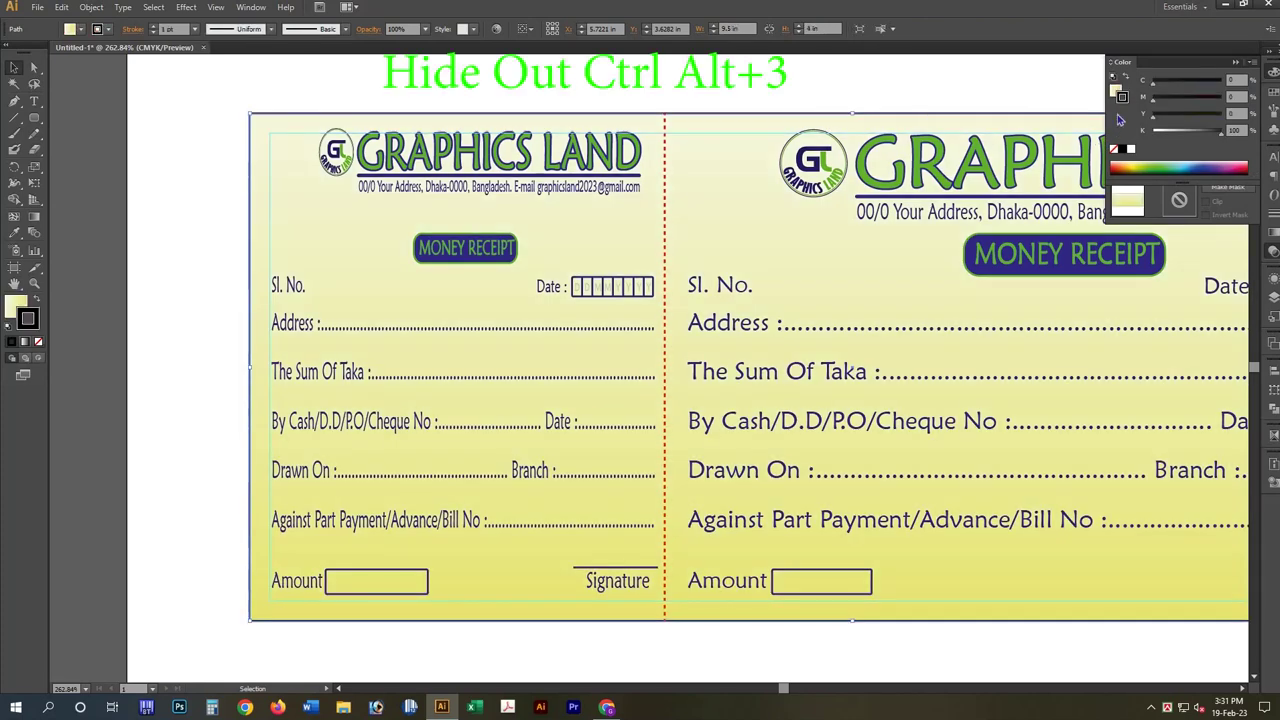
click(922, 95)
key(Tab)
key(ctrl+0)
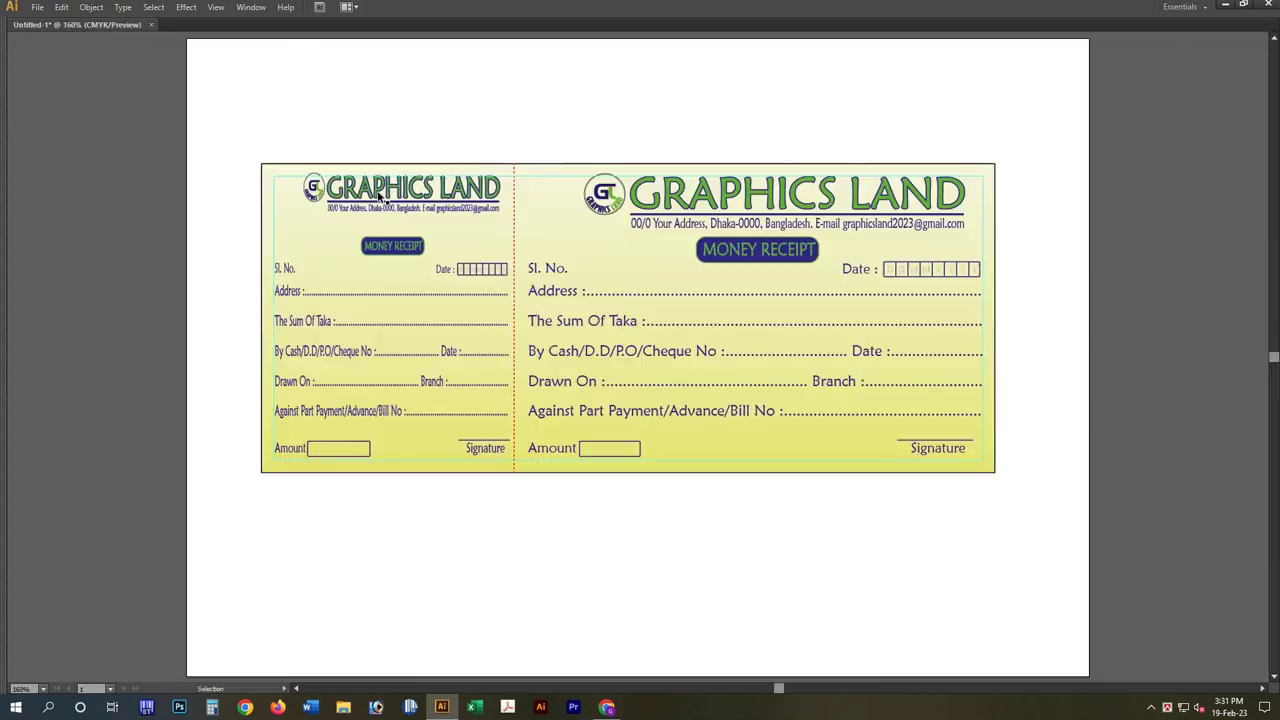